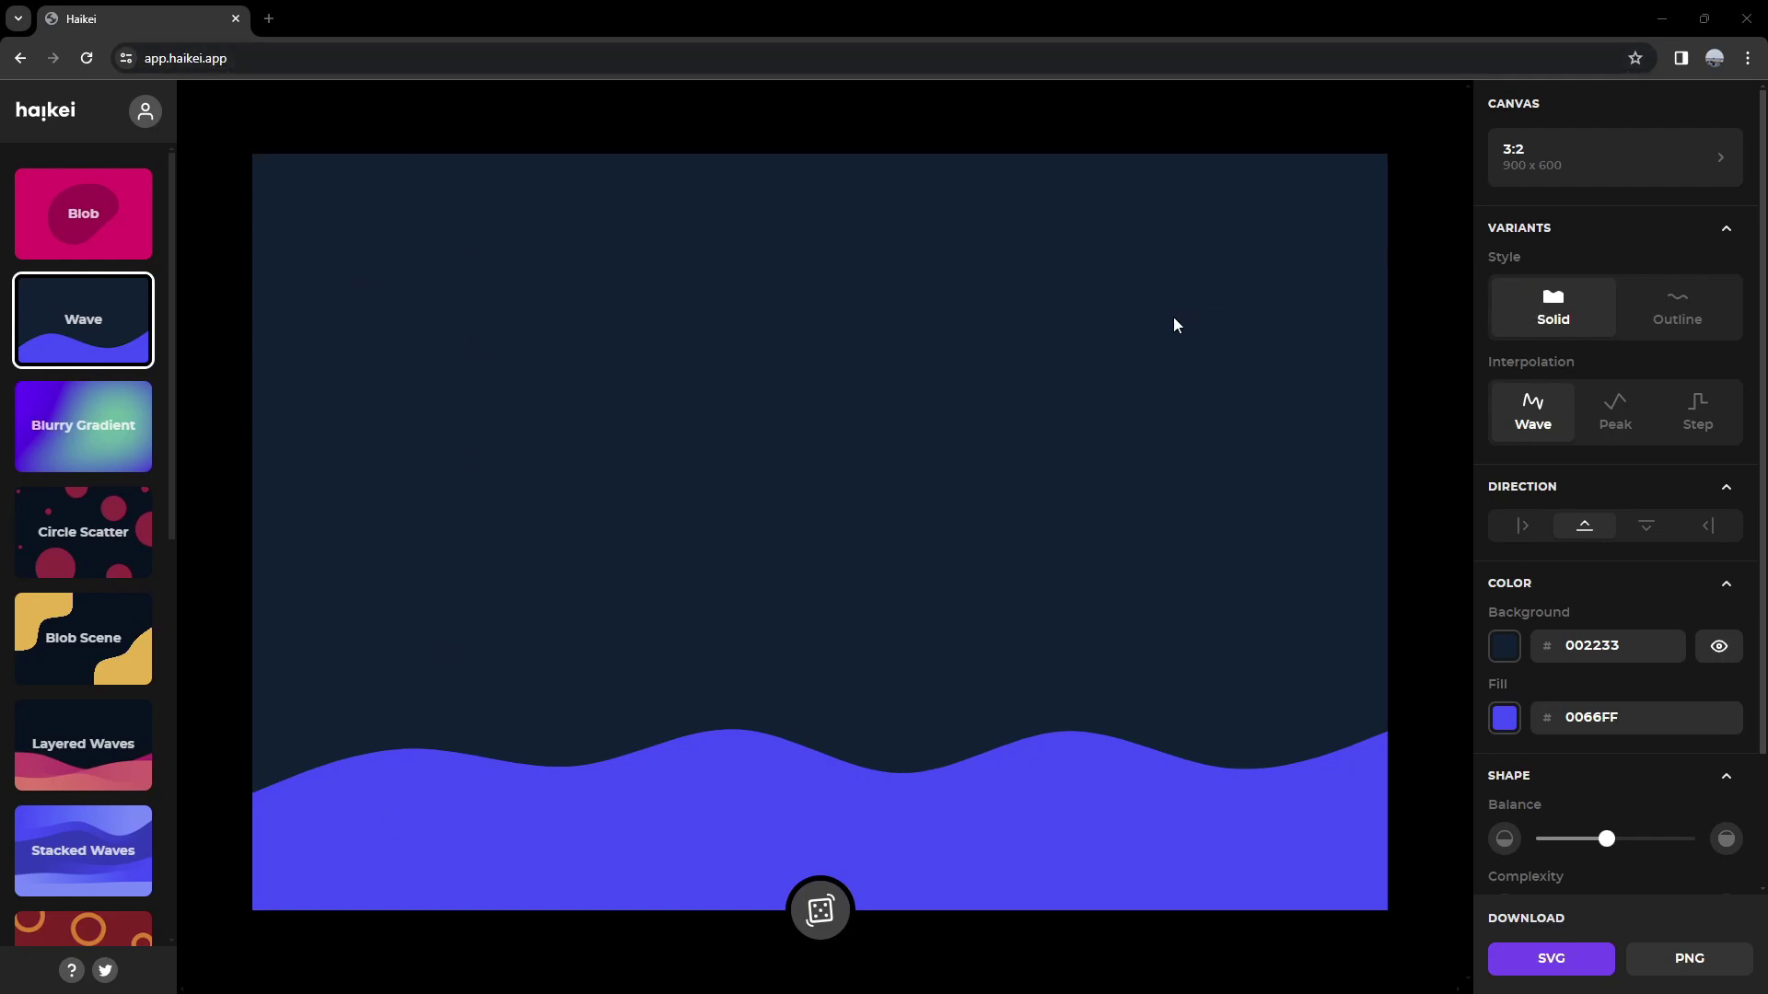
# Re-roll the blue wave six times until it takes a broader, smoother shape.
pyautogui.click(822, 908)
pyautogui.click(828, 905)
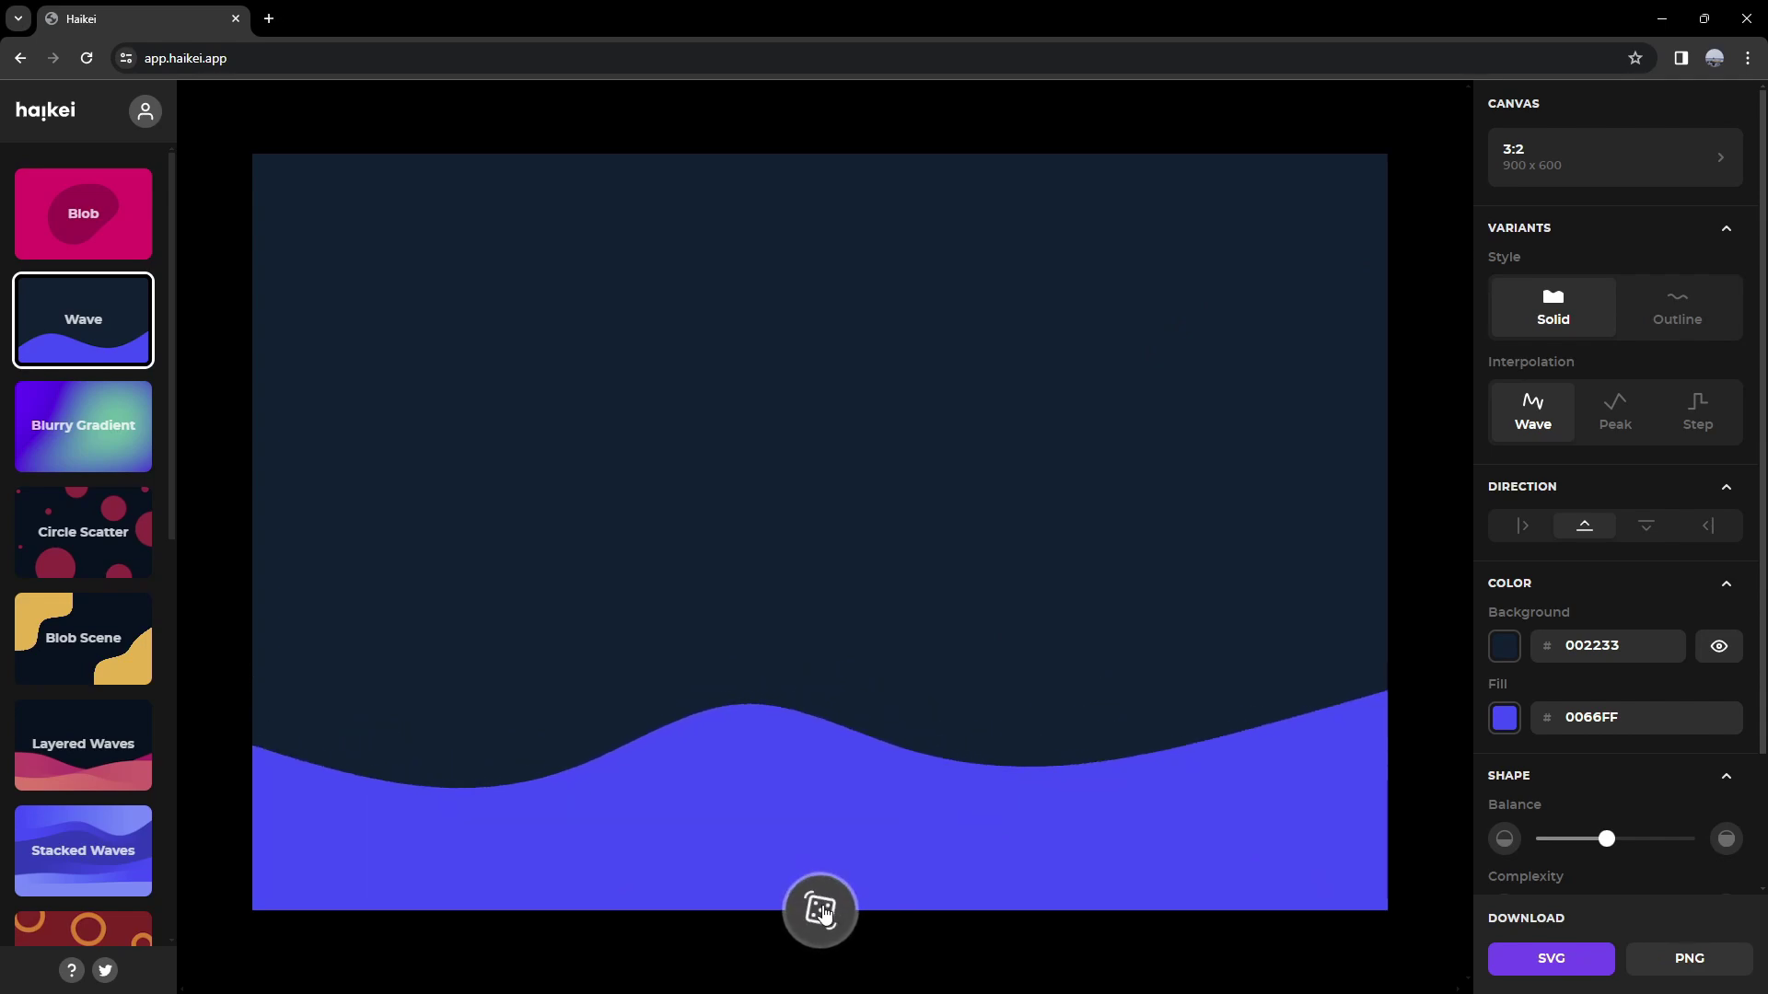
pyautogui.click(835, 902)
pyautogui.click(835, 903)
pyautogui.click(838, 906)
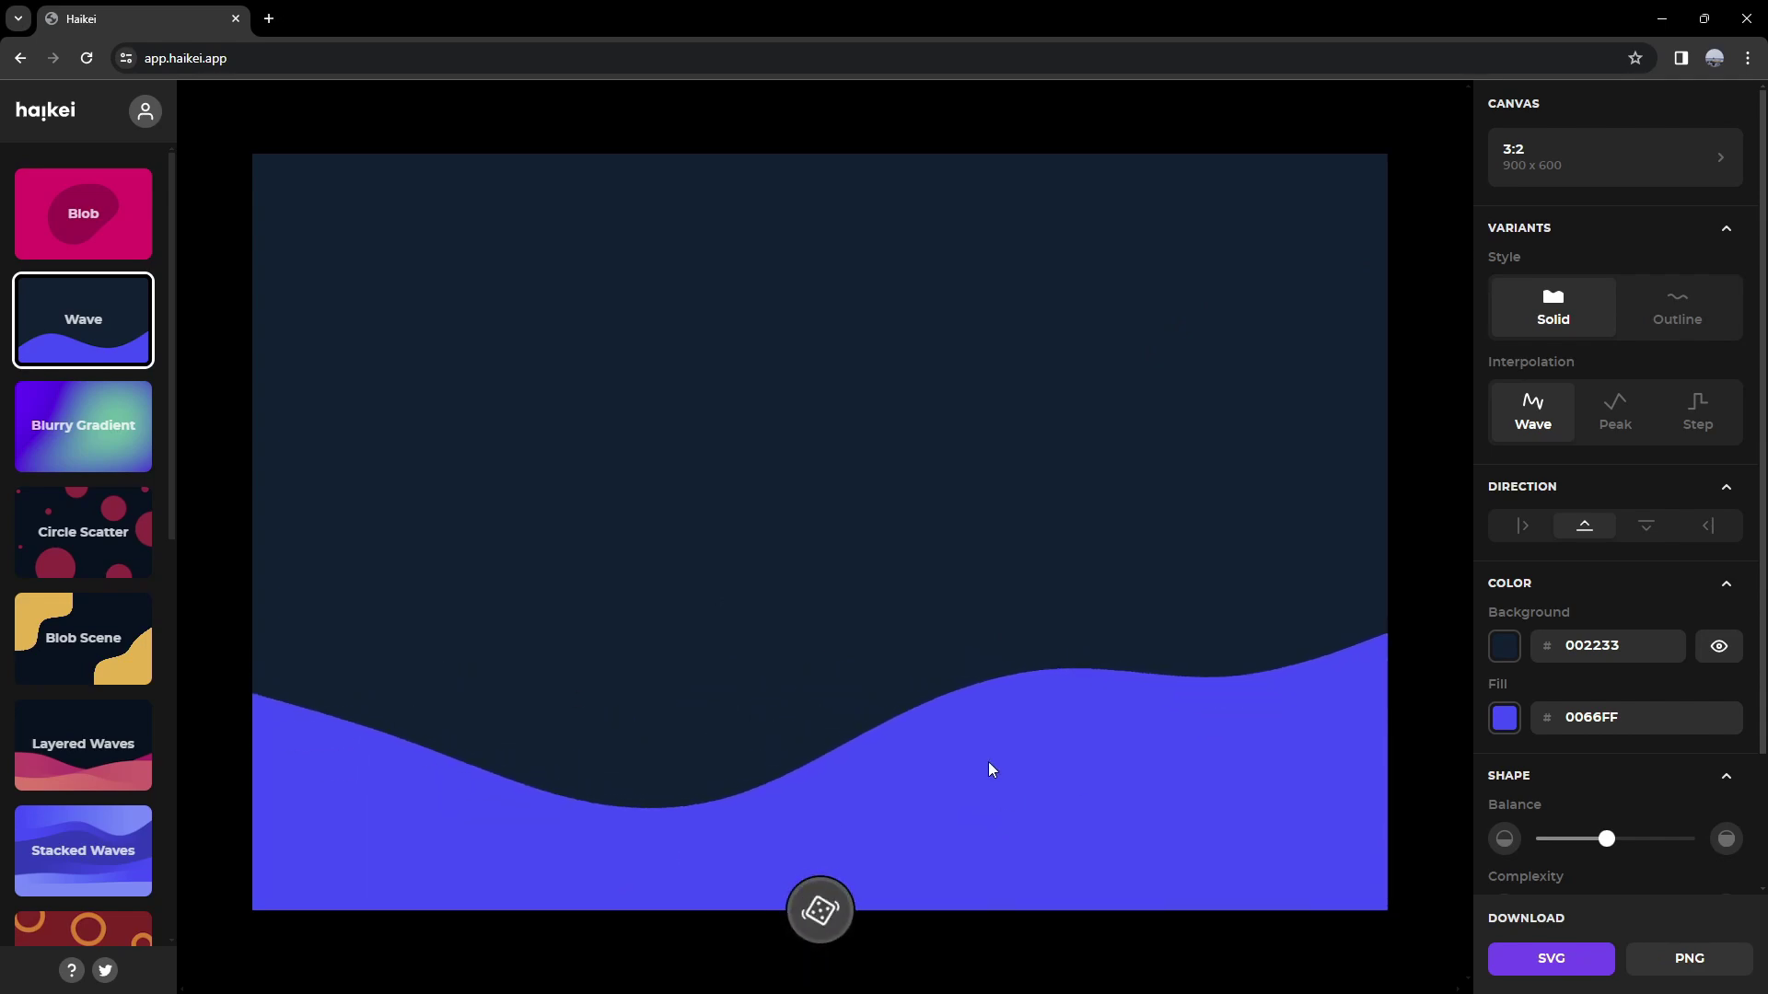
pyautogui.click(845, 918)
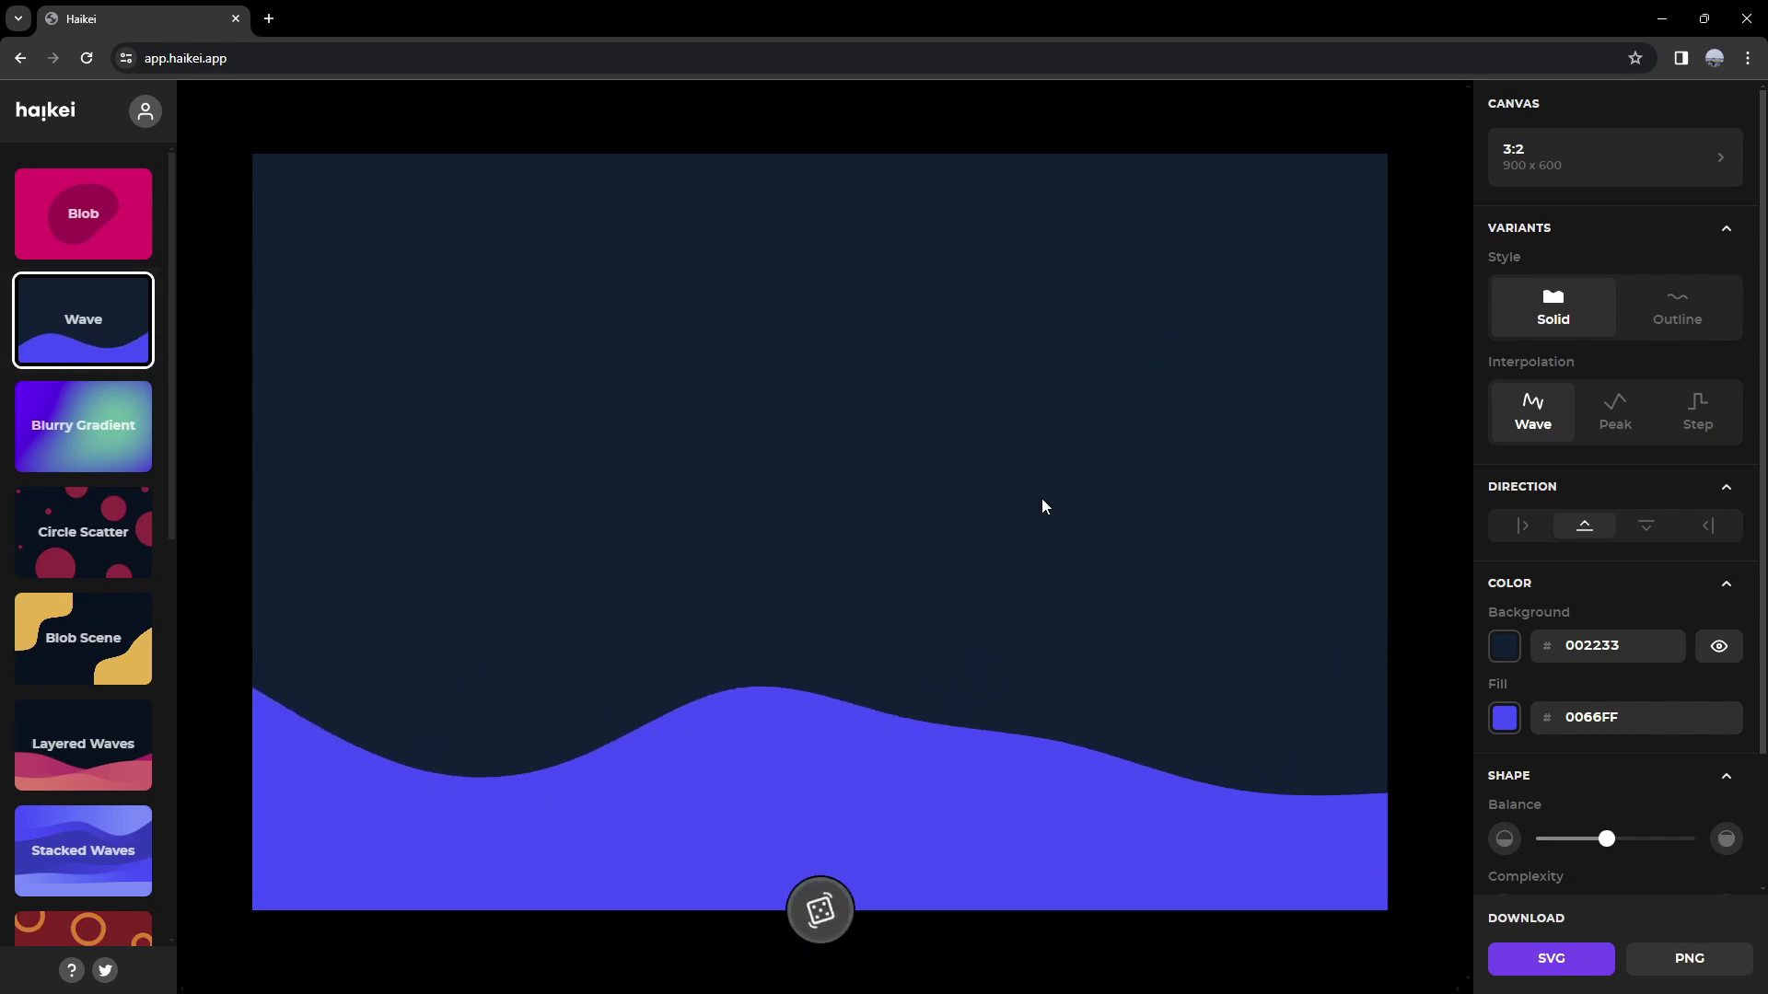
pyautogui.scroll(-2, 1609, 368)
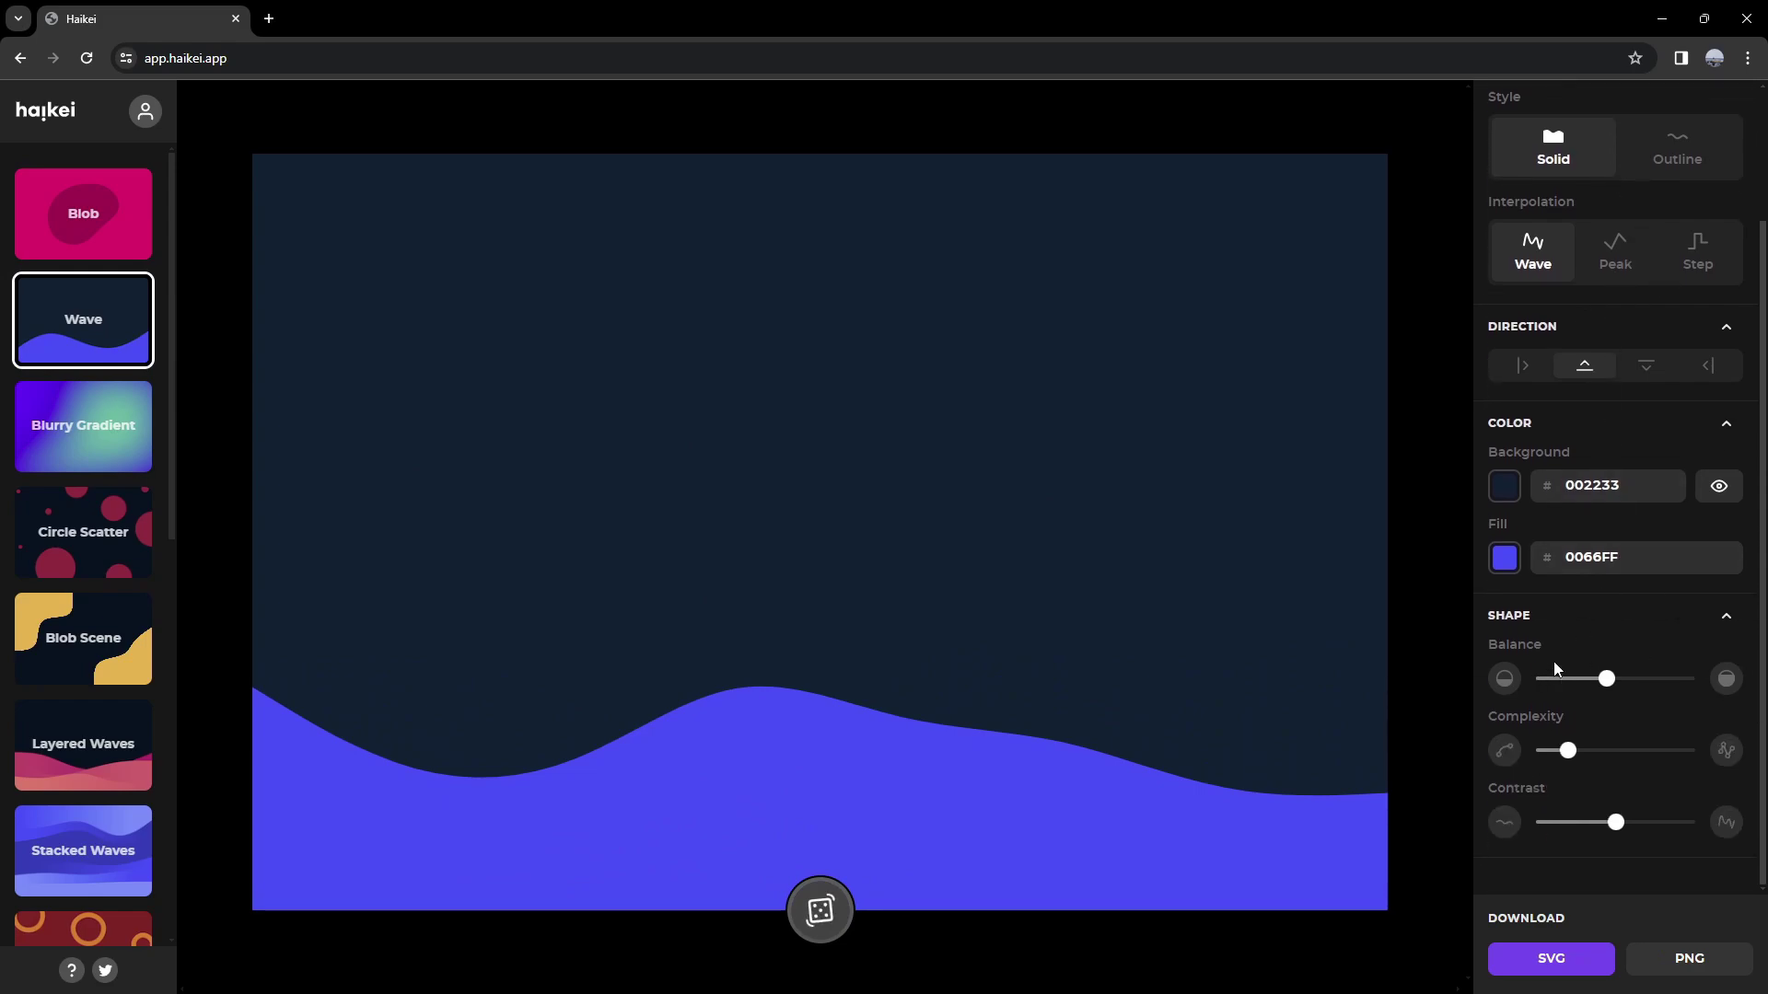
# Push the wave's Balance to maximum, raise Complexity and lower Contrast.
pyautogui.moveTo(1614, 683); pyautogui.dragTo(1694, 681)
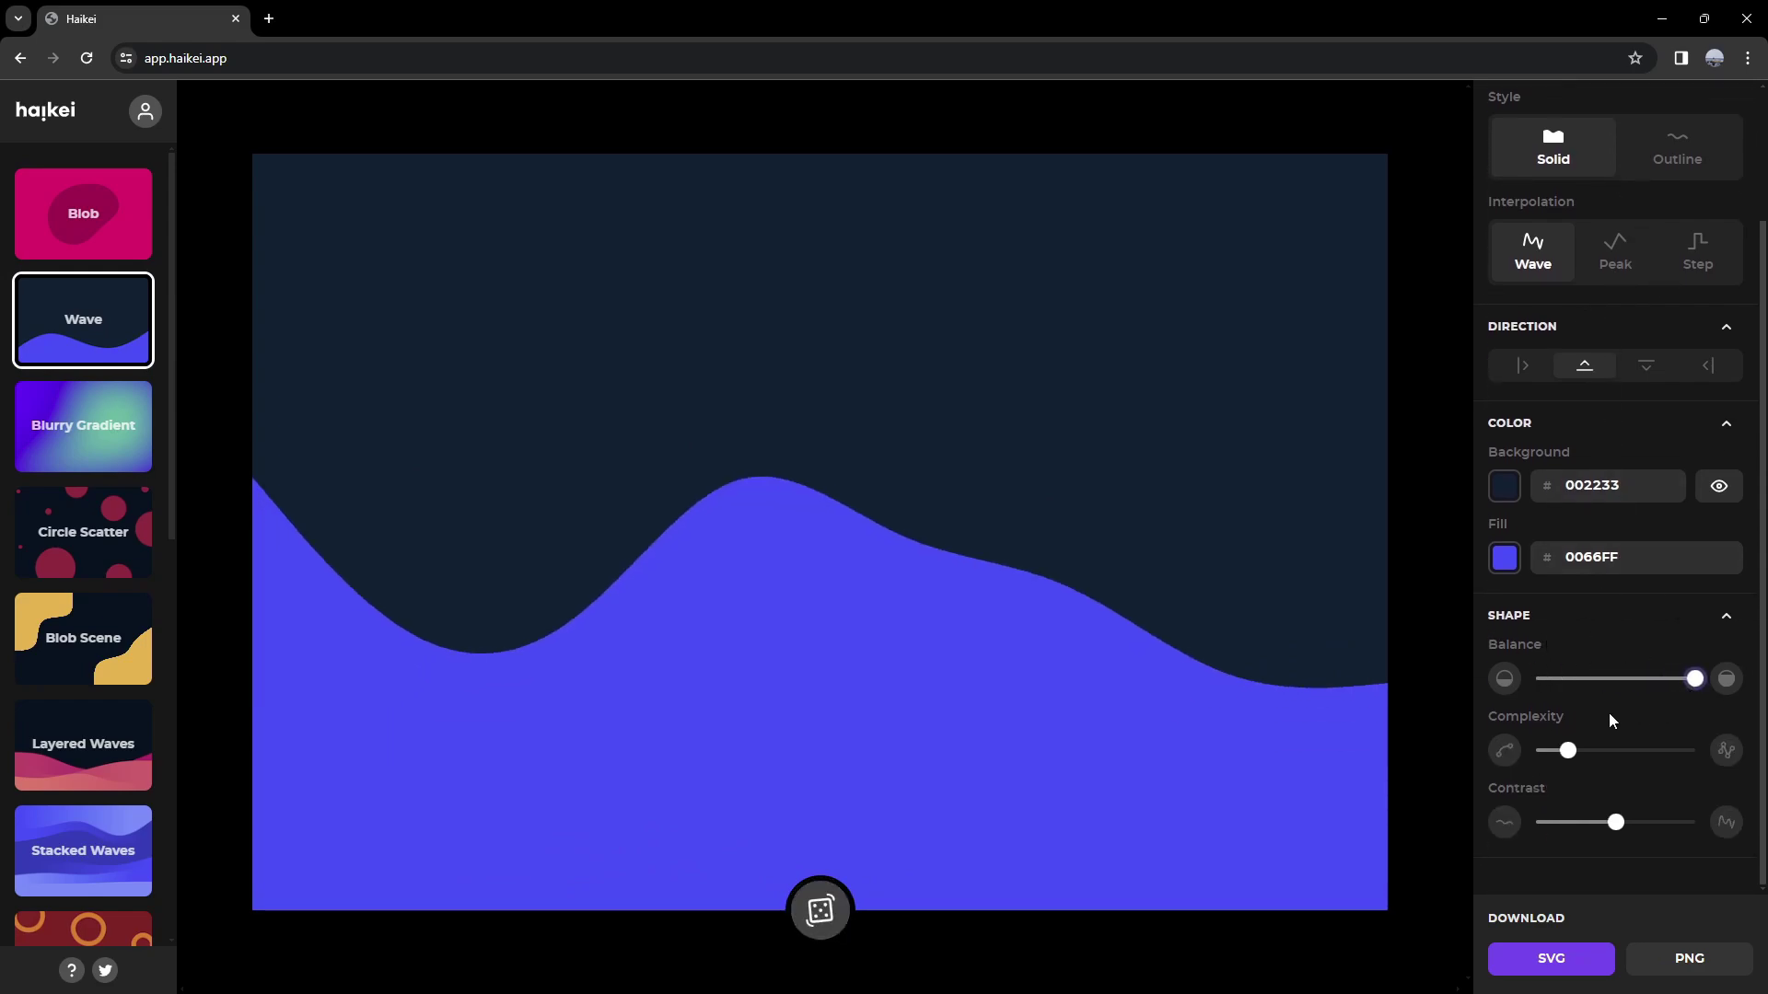
pyautogui.moveTo(1570, 750); pyautogui.dragTo(1635, 757)
pyautogui.moveTo(1615, 822); pyautogui.dragTo(1583, 822)
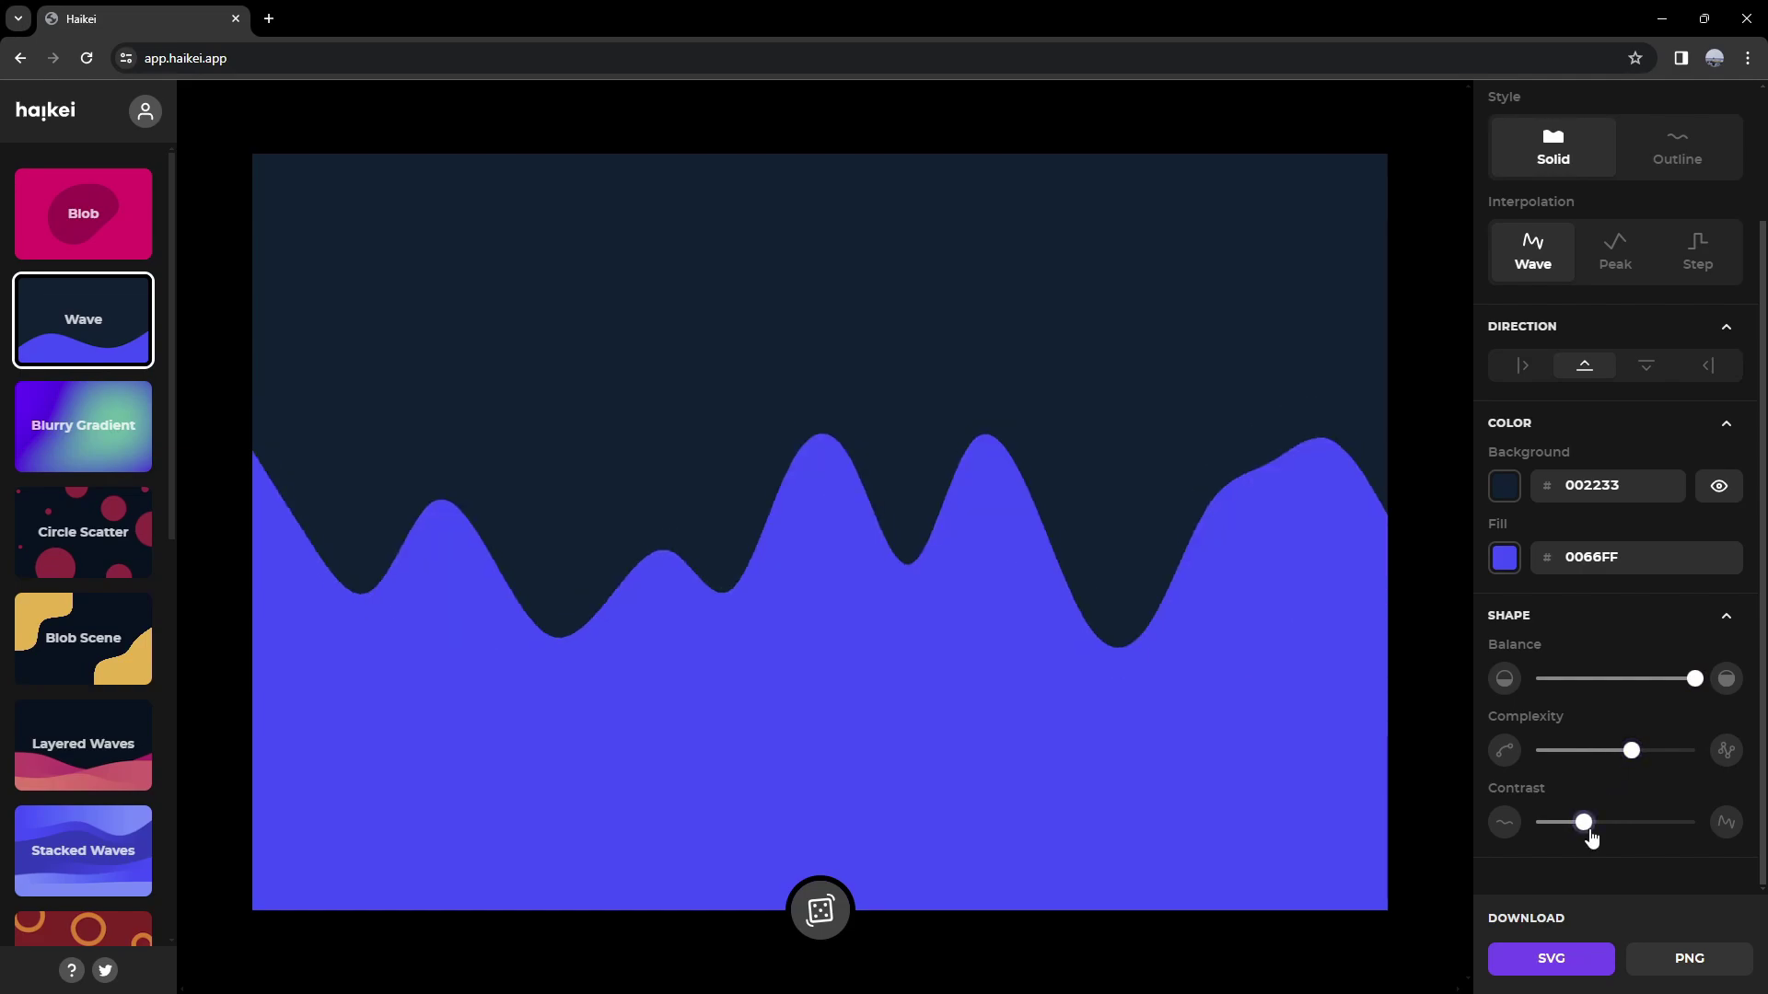
pyautogui.scroll(2, 1534, 584)
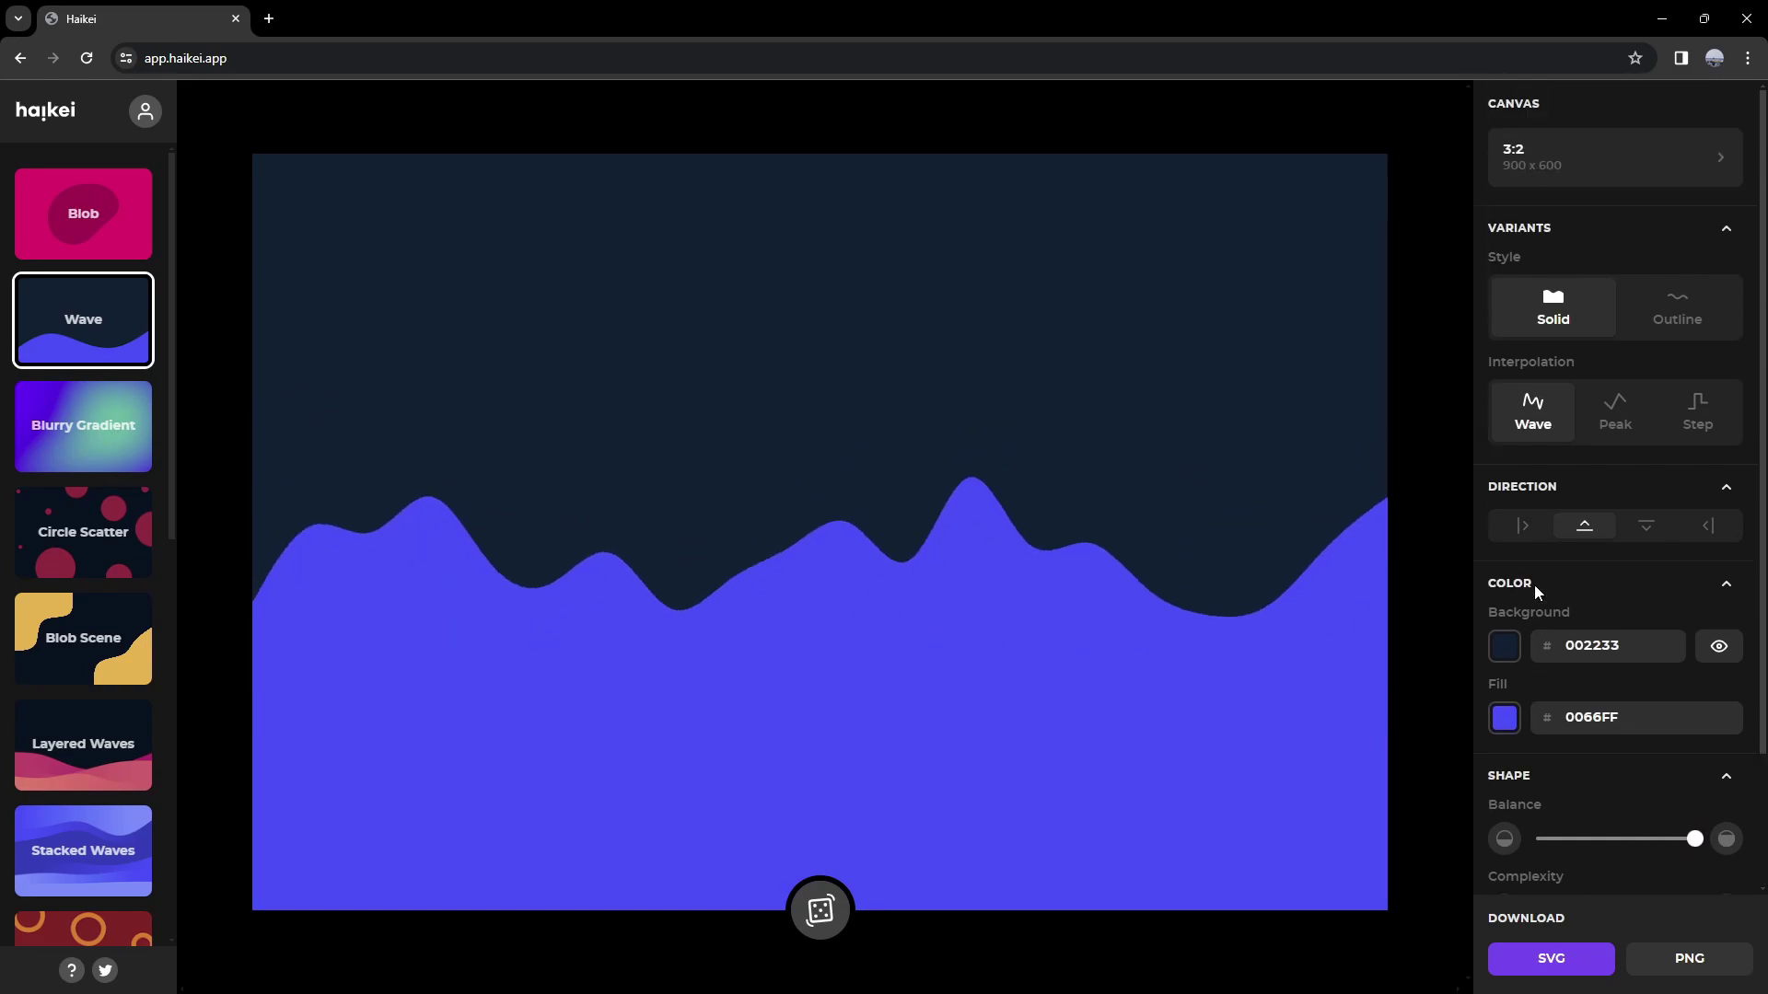
# Try the Outline, Peak and Step styles, then return to a solid smooth wave.
pyautogui.click(1676, 306)
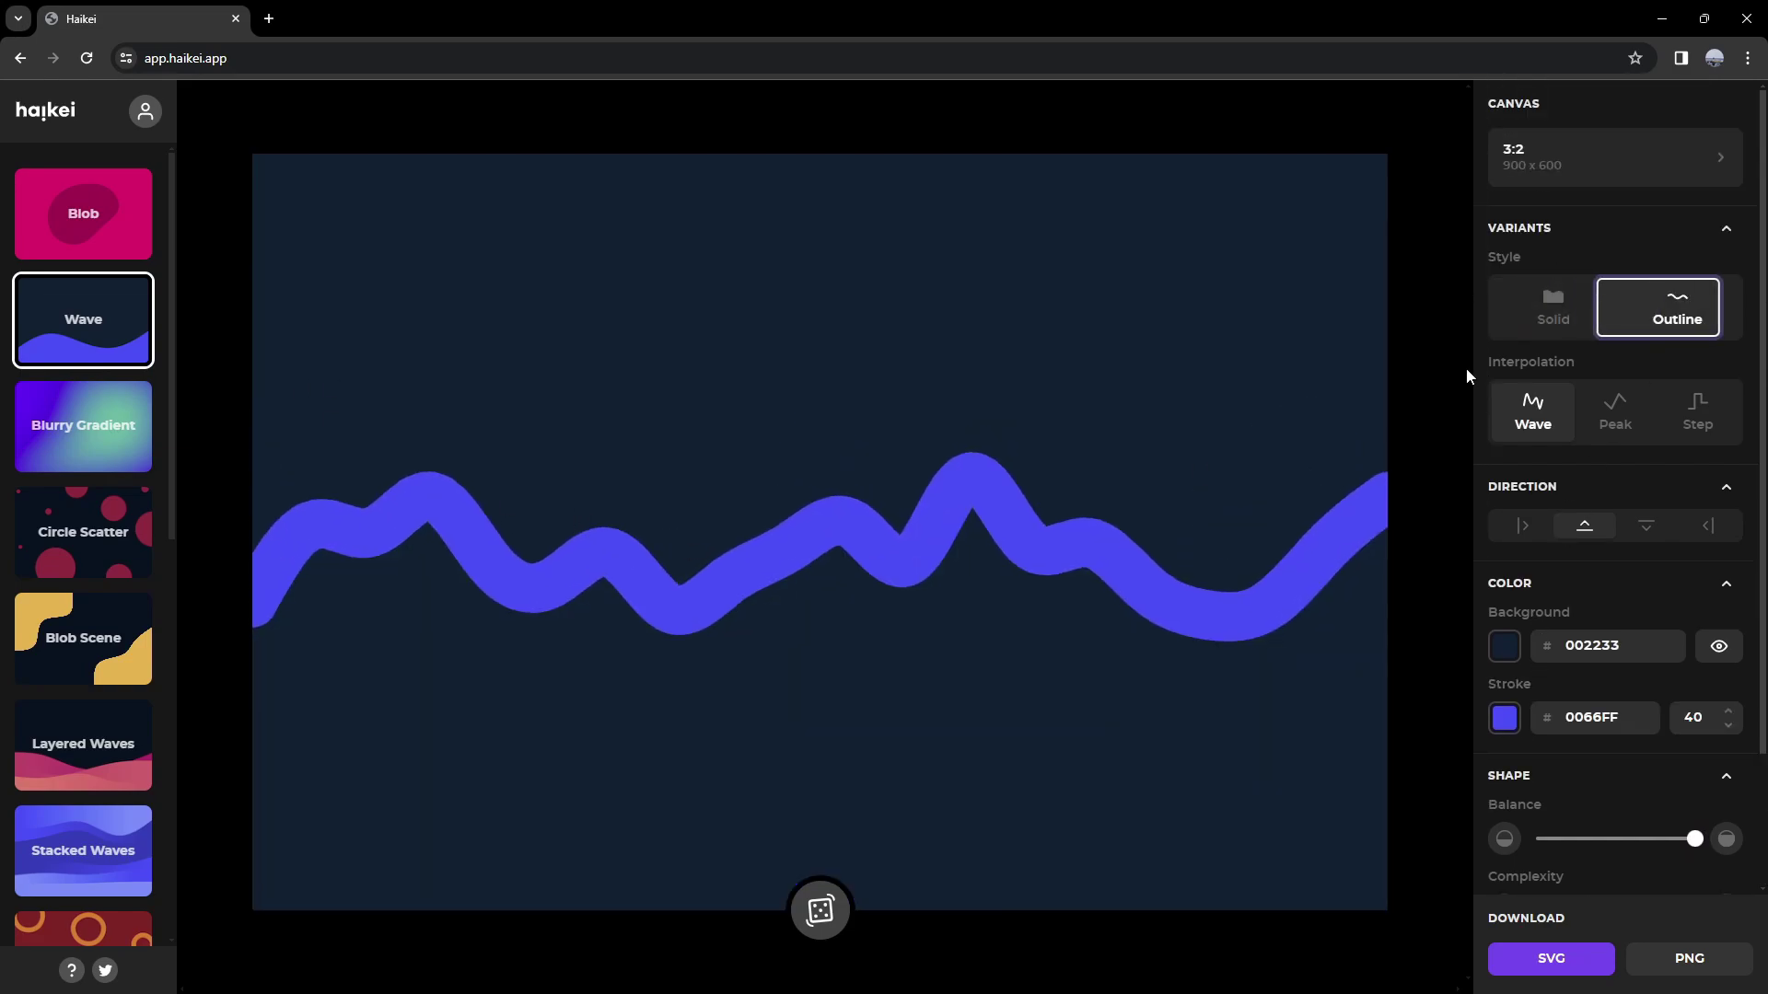
pyautogui.click(1556, 311)
pyautogui.click(1621, 295)
pyautogui.click(1614, 403)
pyautogui.click(1697, 410)
pyautogui.scroll(-2, 1565, 534)
pyautogui.scroll(2, 1556, 460)
pyautogui.click(1559, 304)
pyautogui.click(1528, 423)
pyautogui.scroll(-2, 1565, 414)
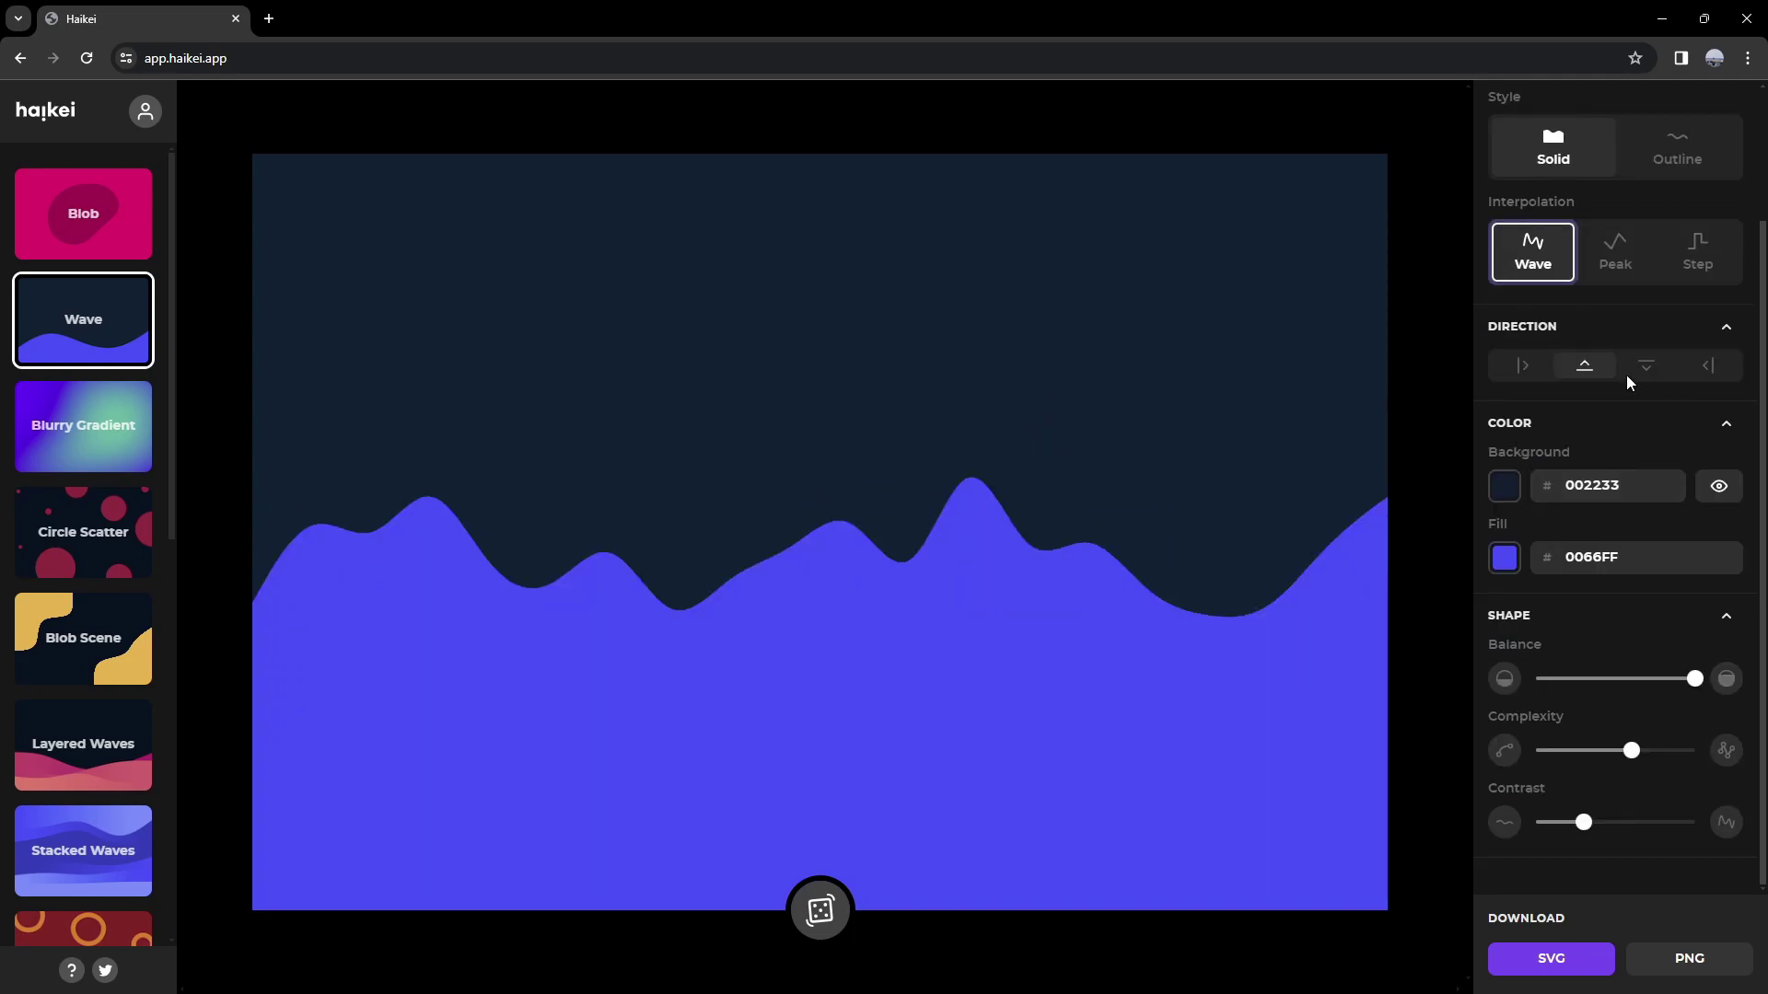
# Set the wave direction to top-down, then switch to the pink Blob generator.
pyautogui.click(1522, 365)
pyautogui.click(1645, 366)
pyautogui.click(1686, 367)
pyautogui.click(1645, 366)
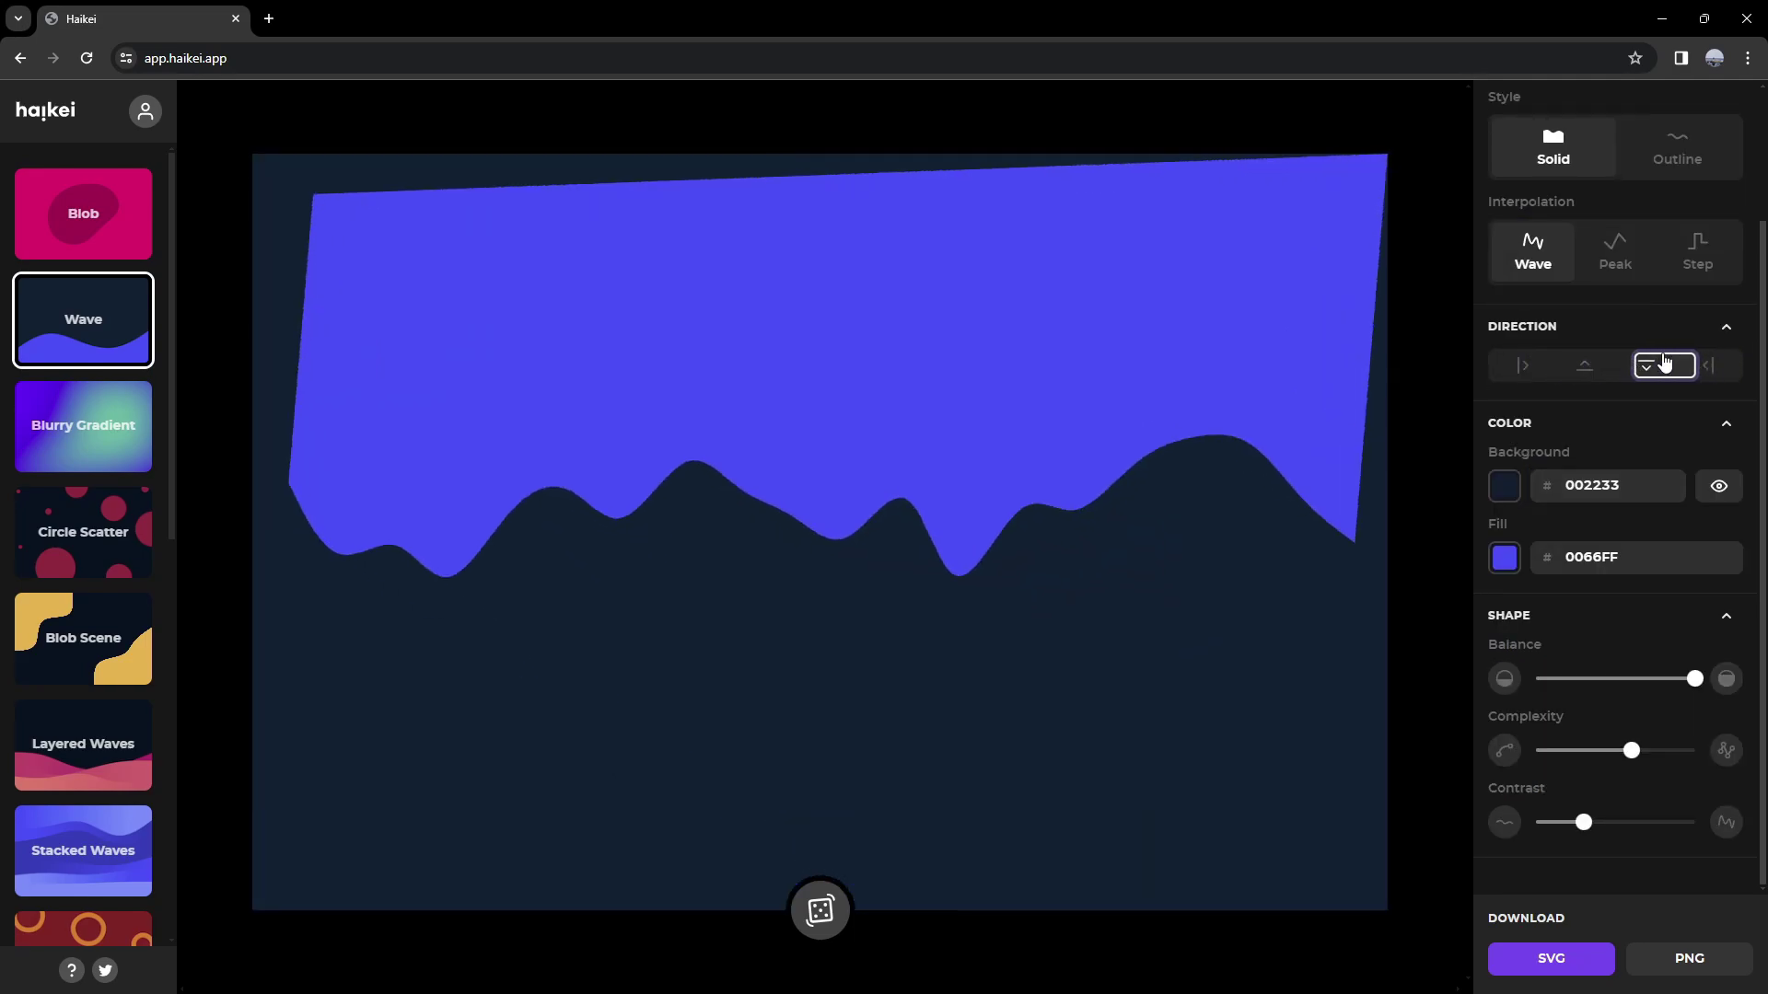
pyautogui.click(45, 214)
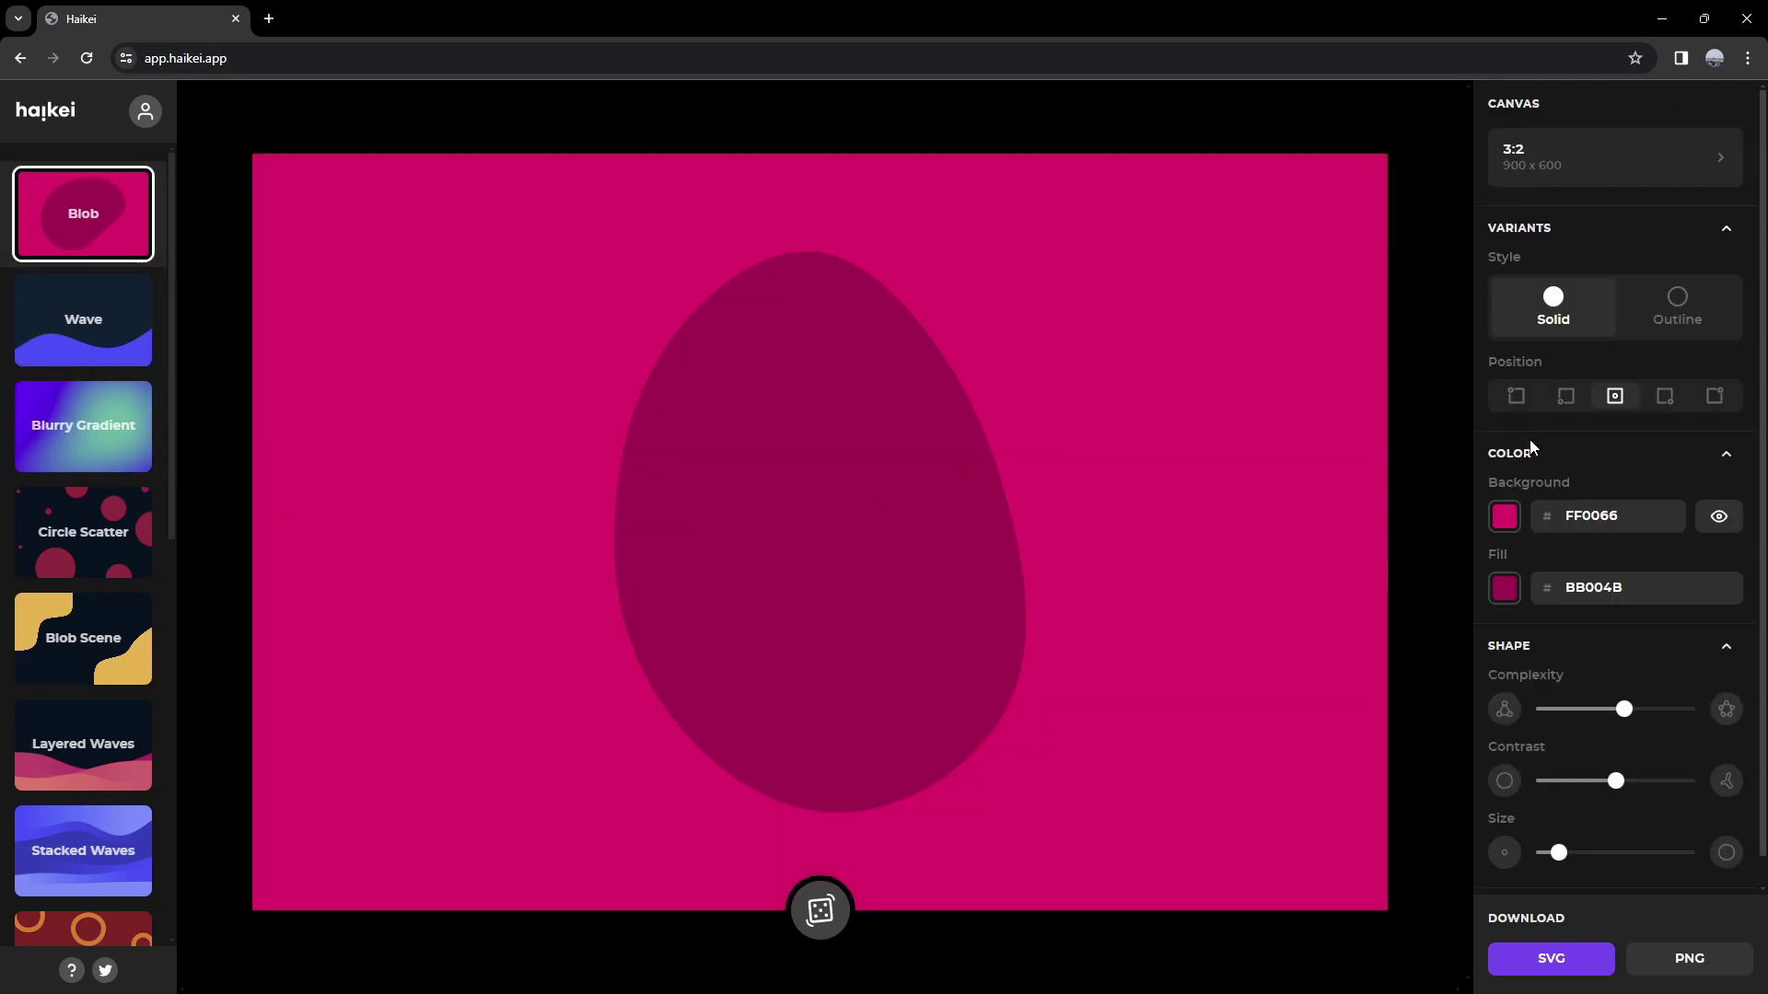
# Lower the Blob's Complexity, then switch to the Stacked Waves generator.
pyautogui.scroll(-1, 1524, 679)
pyautogui.moveTo(1623, 679); pyautogui.dragTo(1589, 682)
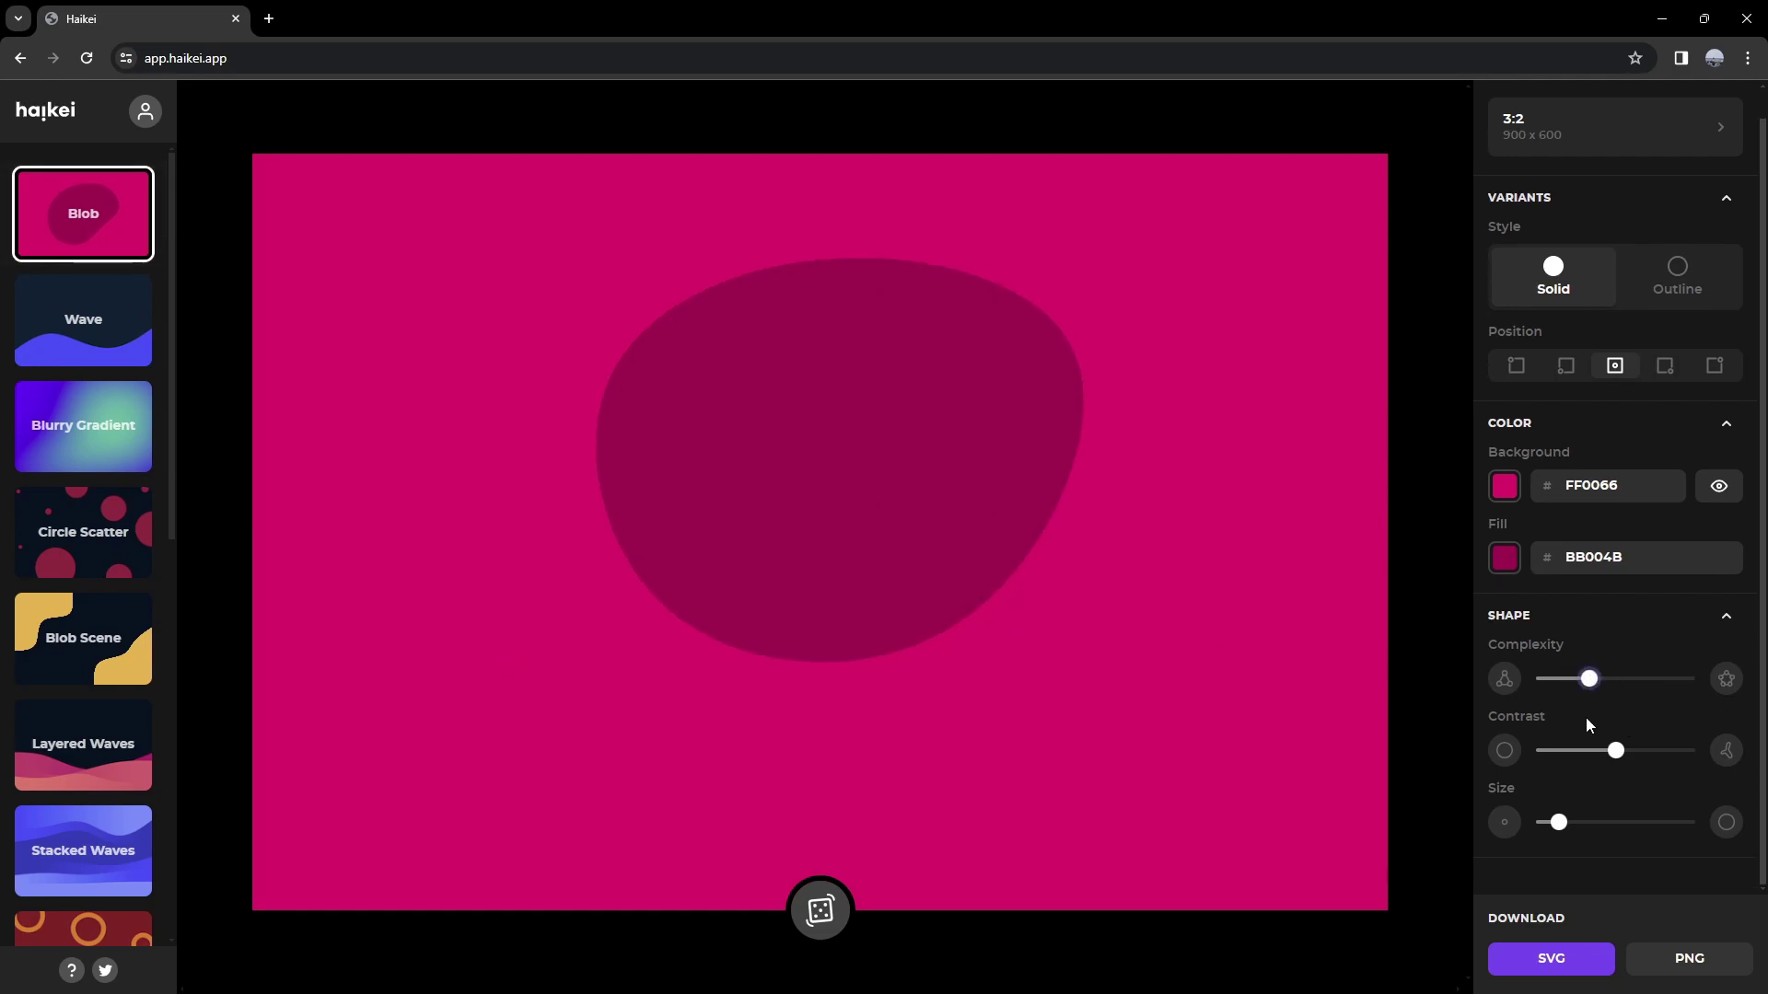
pyautogui.scroll(-5, 71, 406)
pyautogui.click(71, 402)
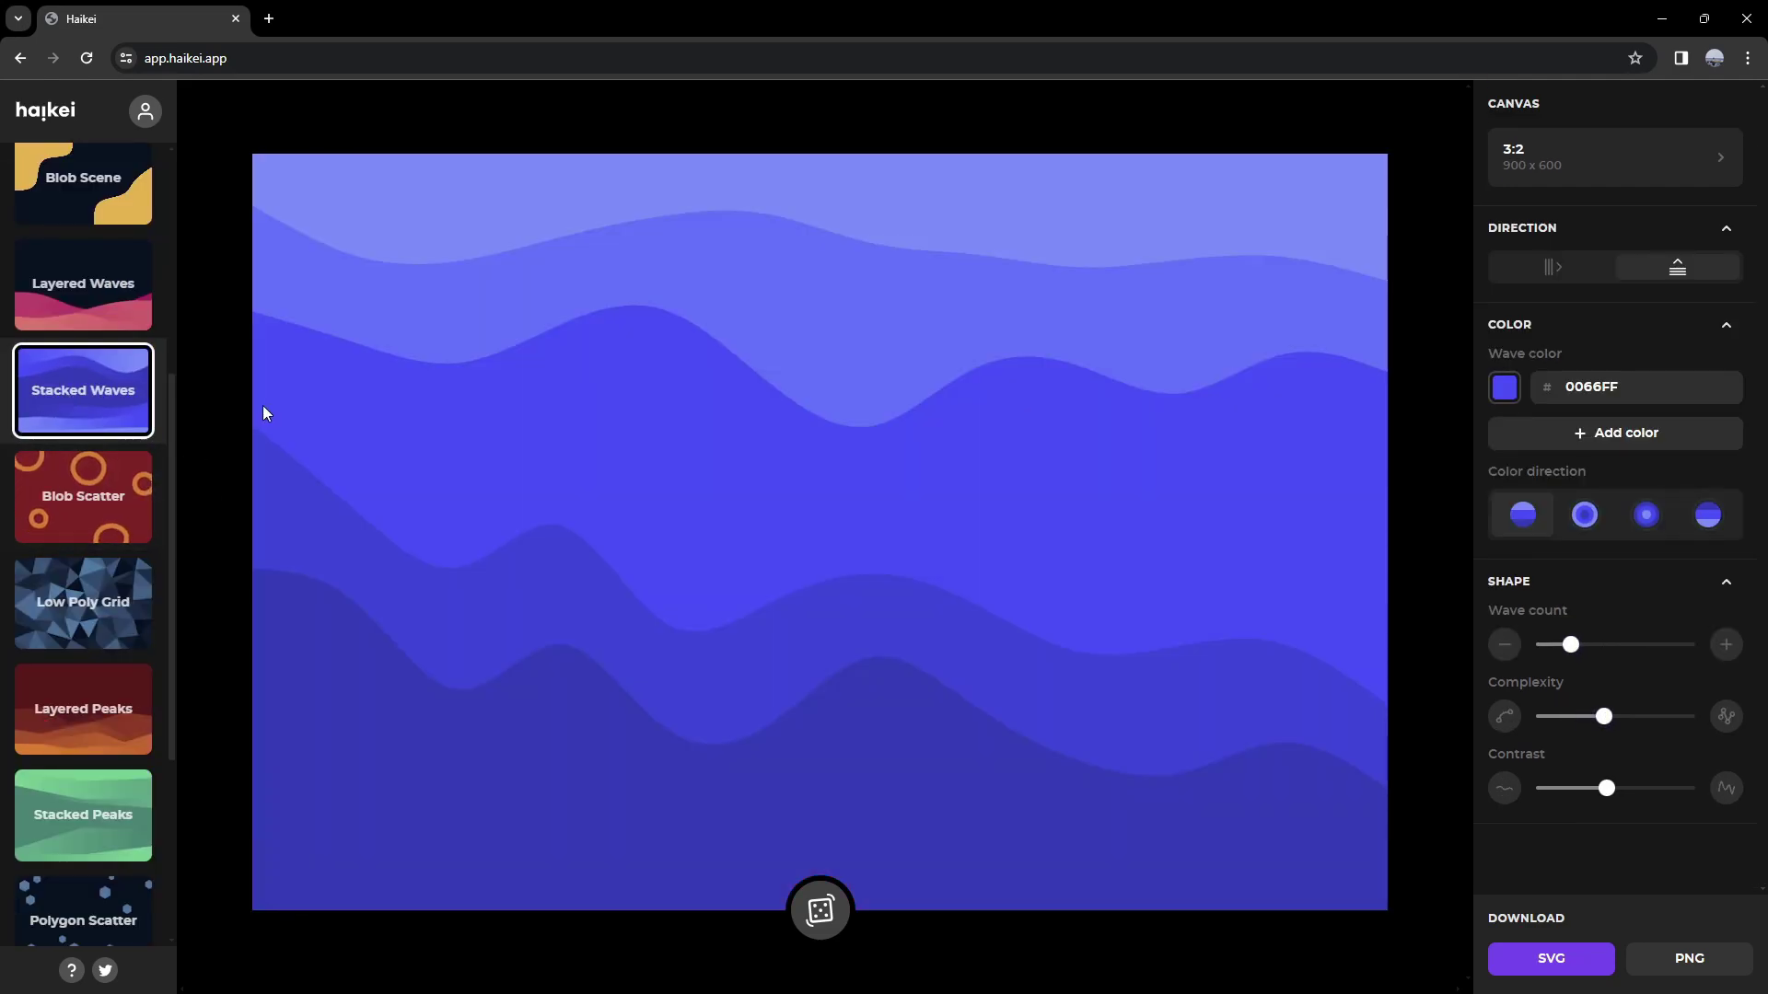
# Try portrait and 3:2 canvas presets, settling on 16:9 at 960 x 540.
pyautogui.click(1649, 147)
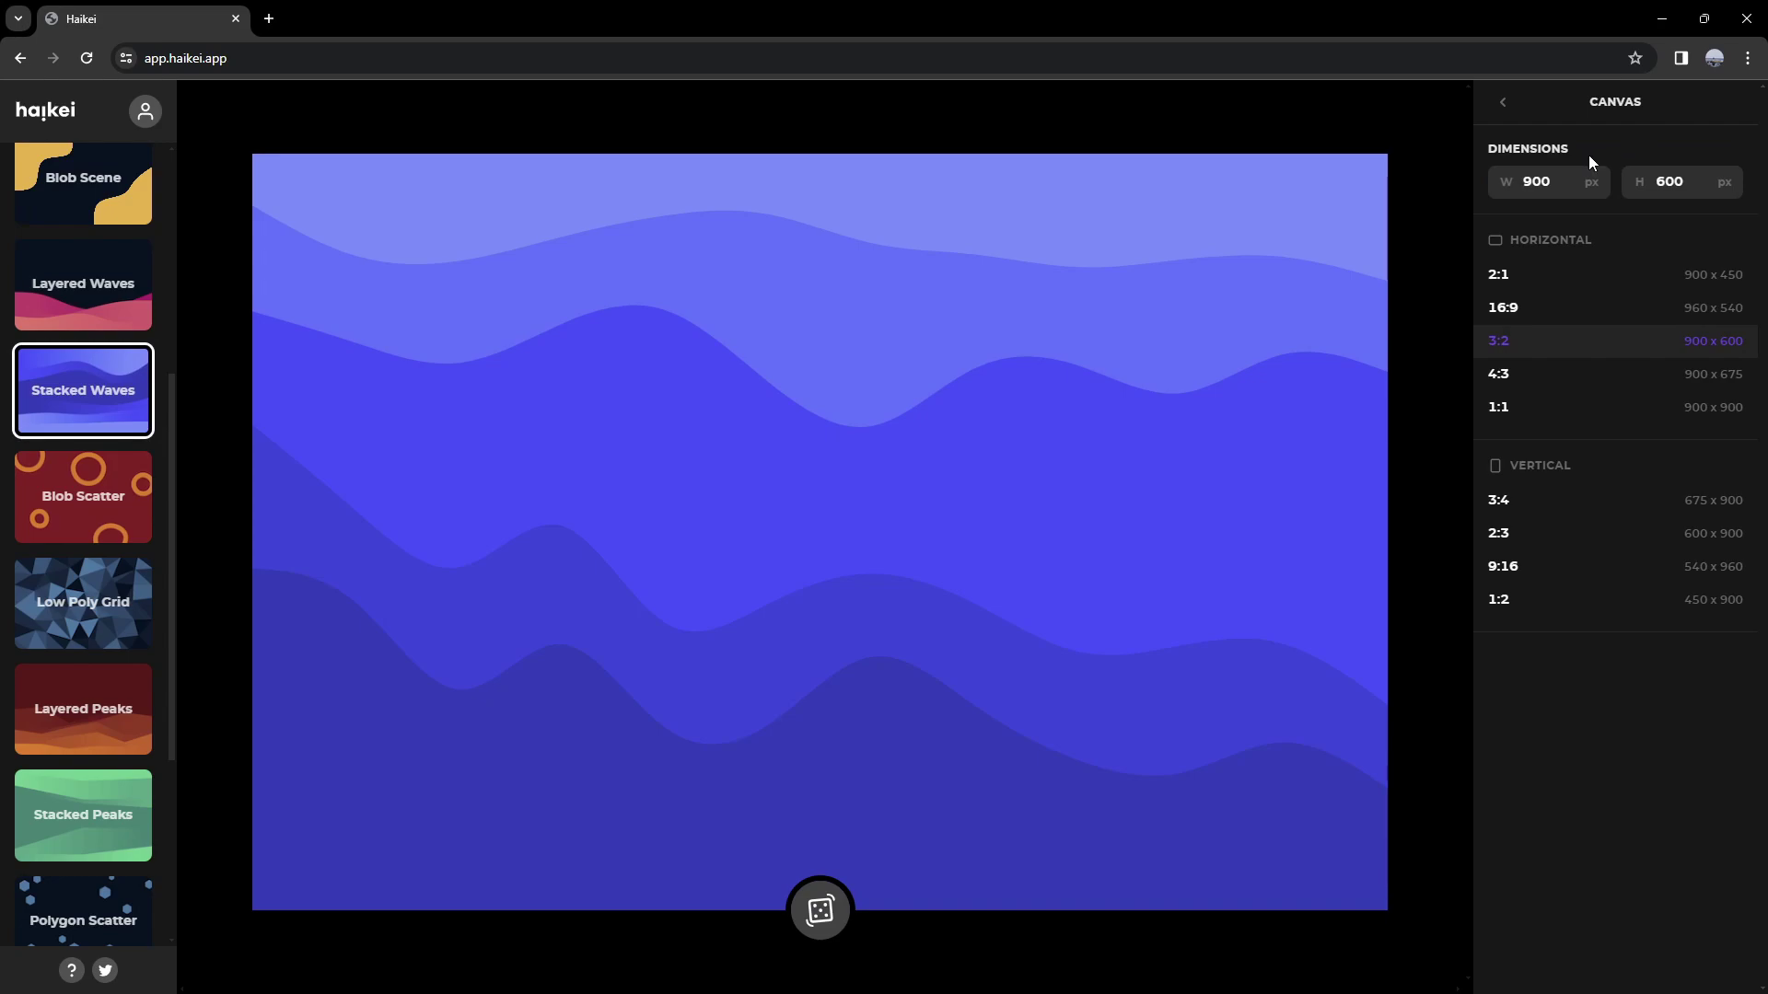
pyautogui.click(1595, 316)
pyautogui.click(1518, 536)
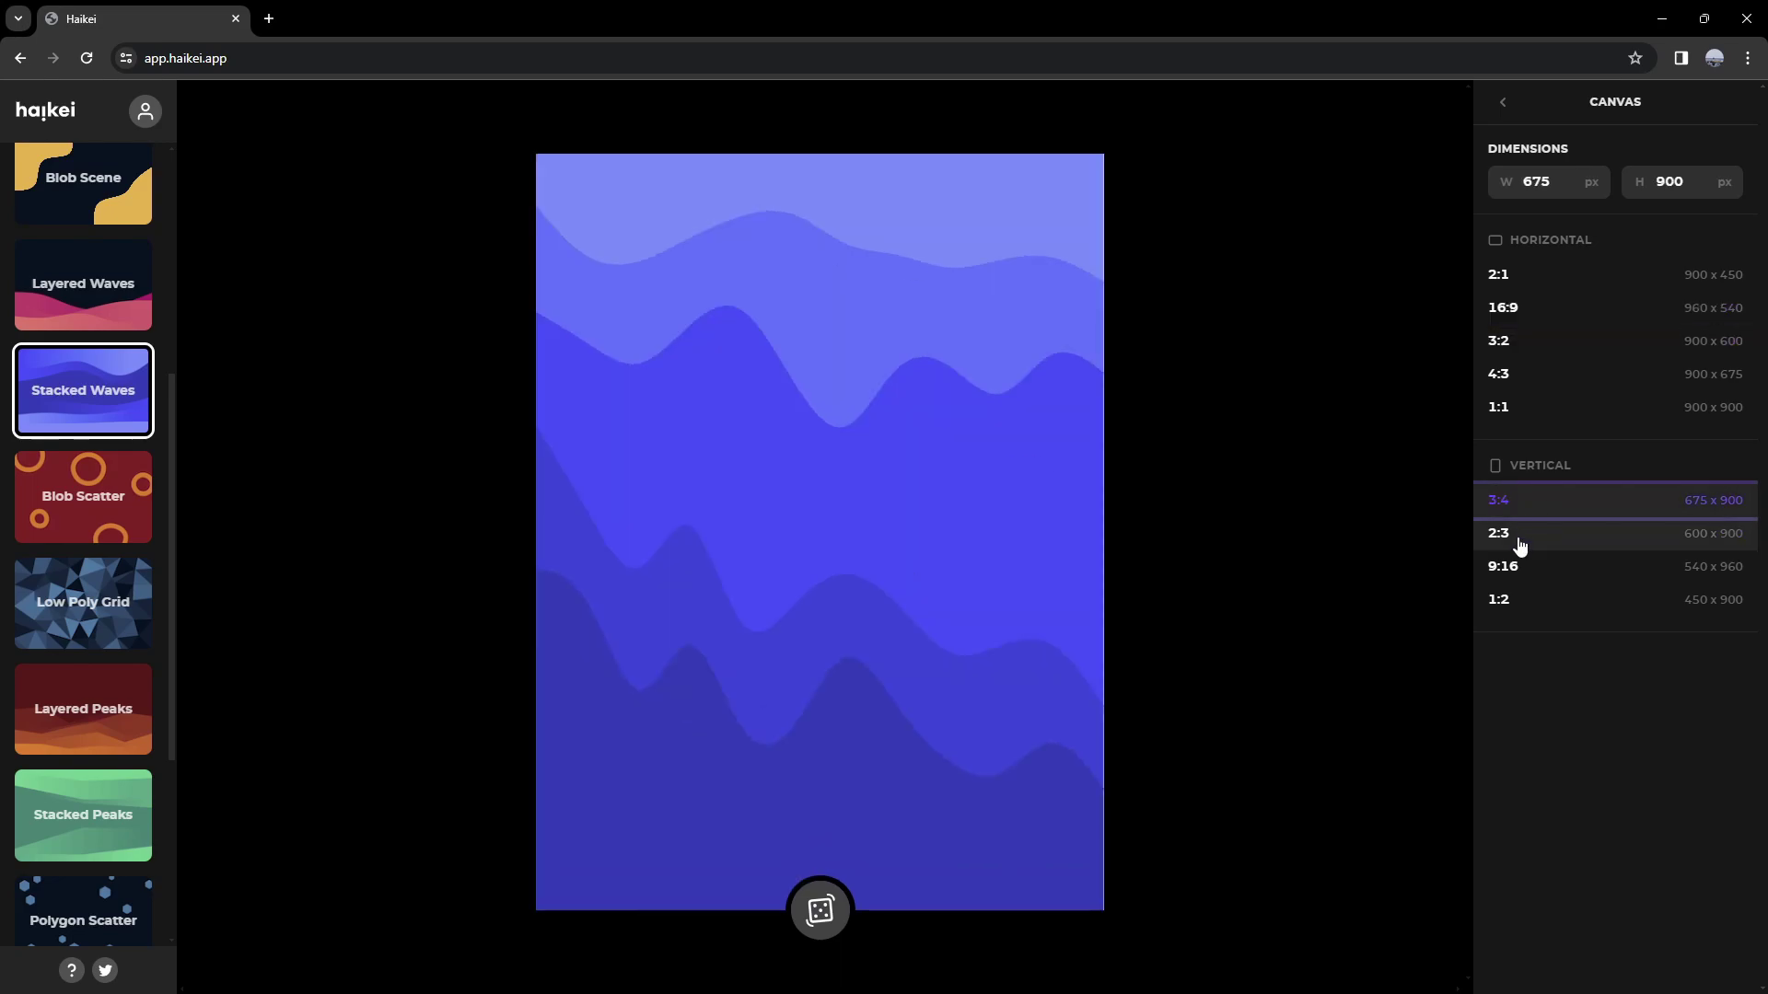
pyautogui.click(1511, 569)
pyautogui.click(1594, 340)
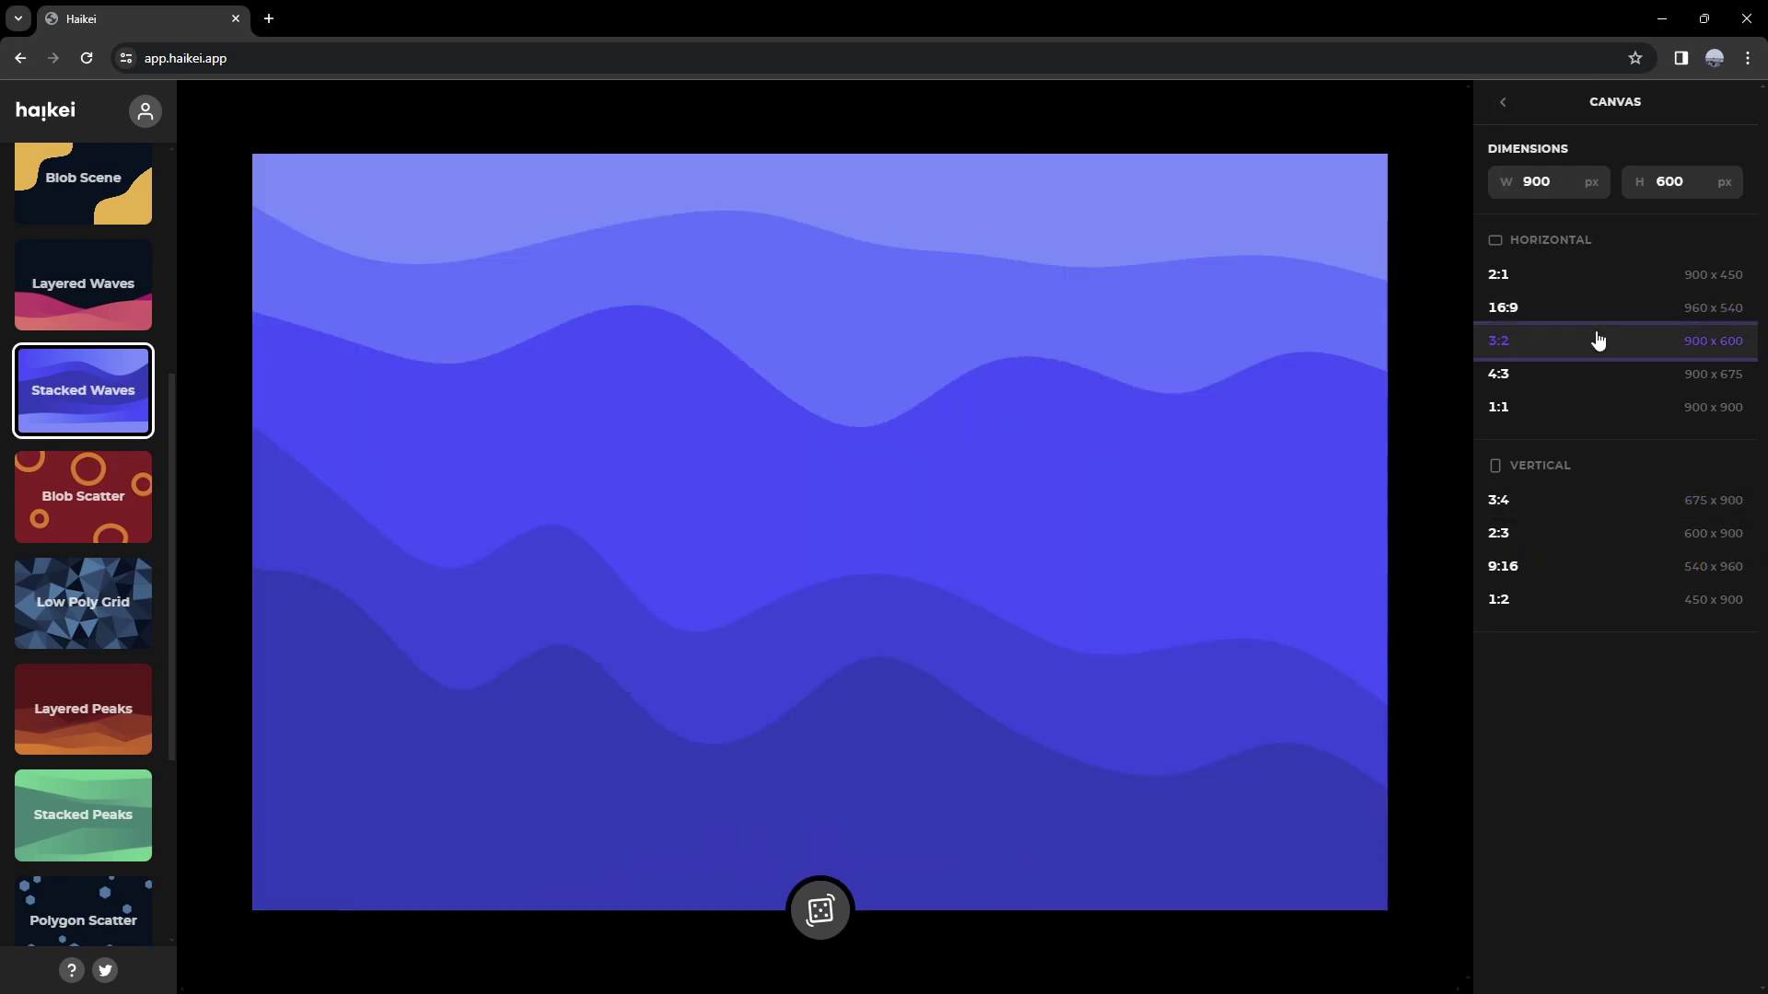
pyautogui.click(1576, 308)
pyautogui.click(1503, 101)
pyautogui.scroll(-4, 81, 787)
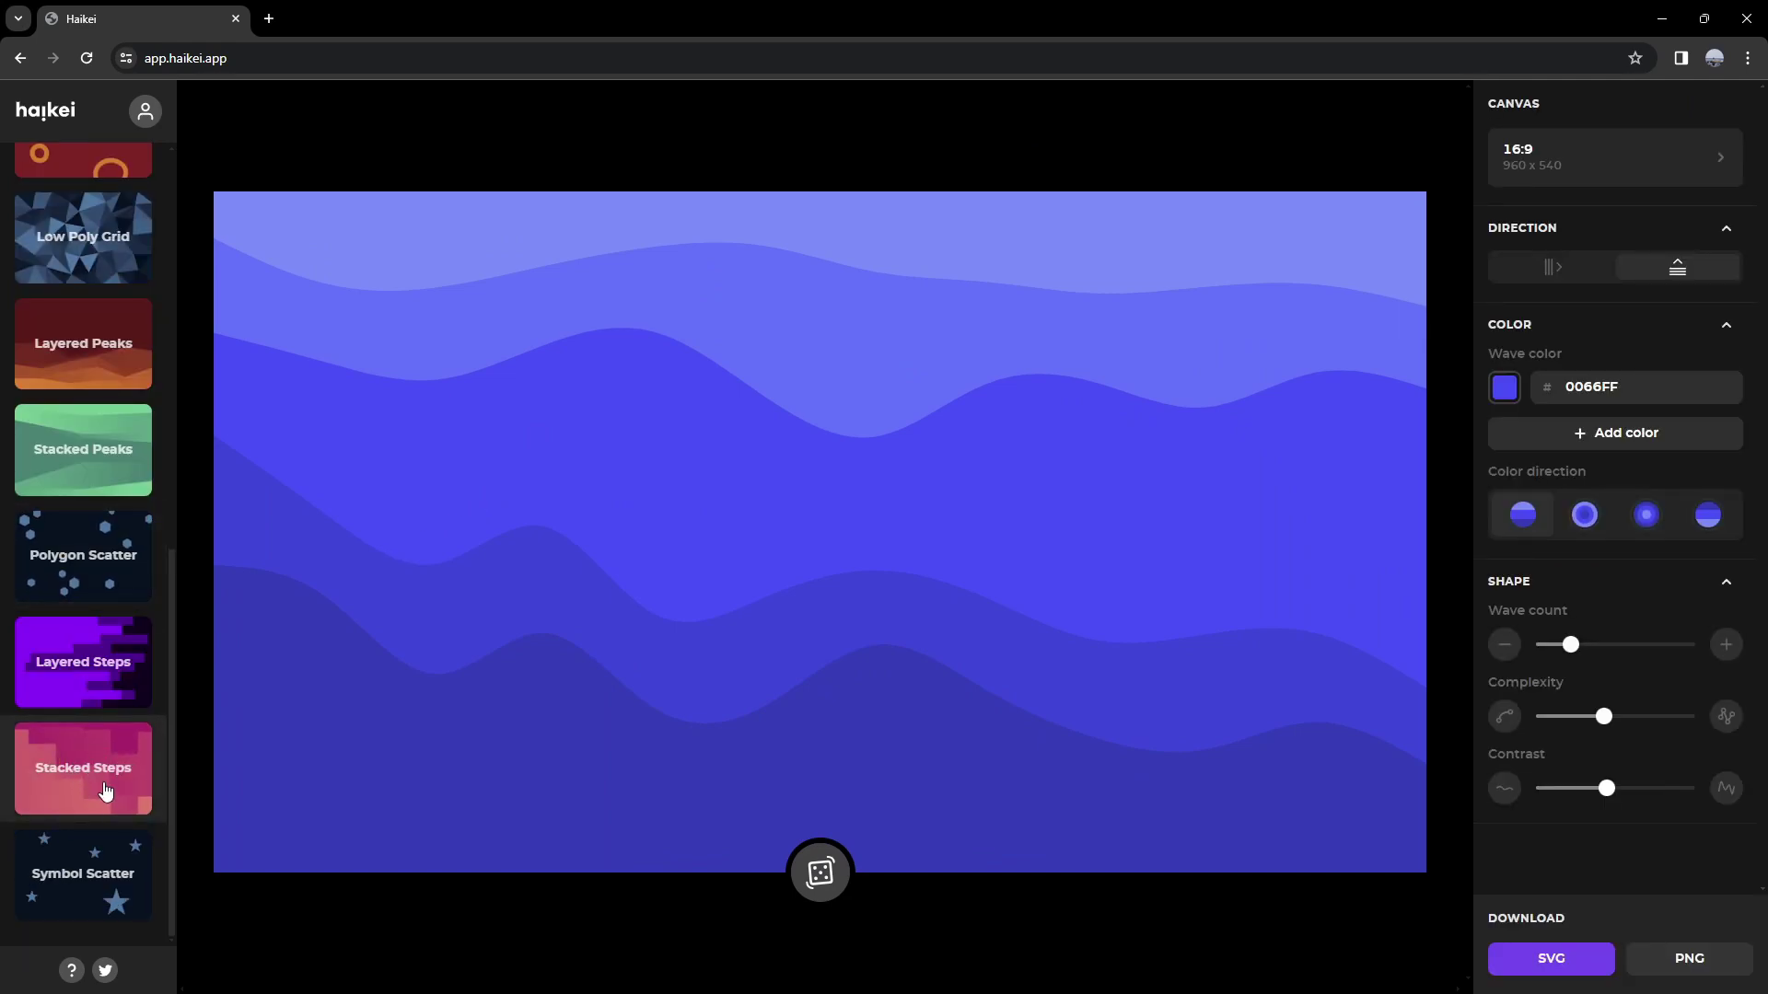
pyautogui.scroll(2, 106, 792)
# Move through Stacked Peaks to Layered Peaks and raise its Balance.
pyautogui.click(112, 639)
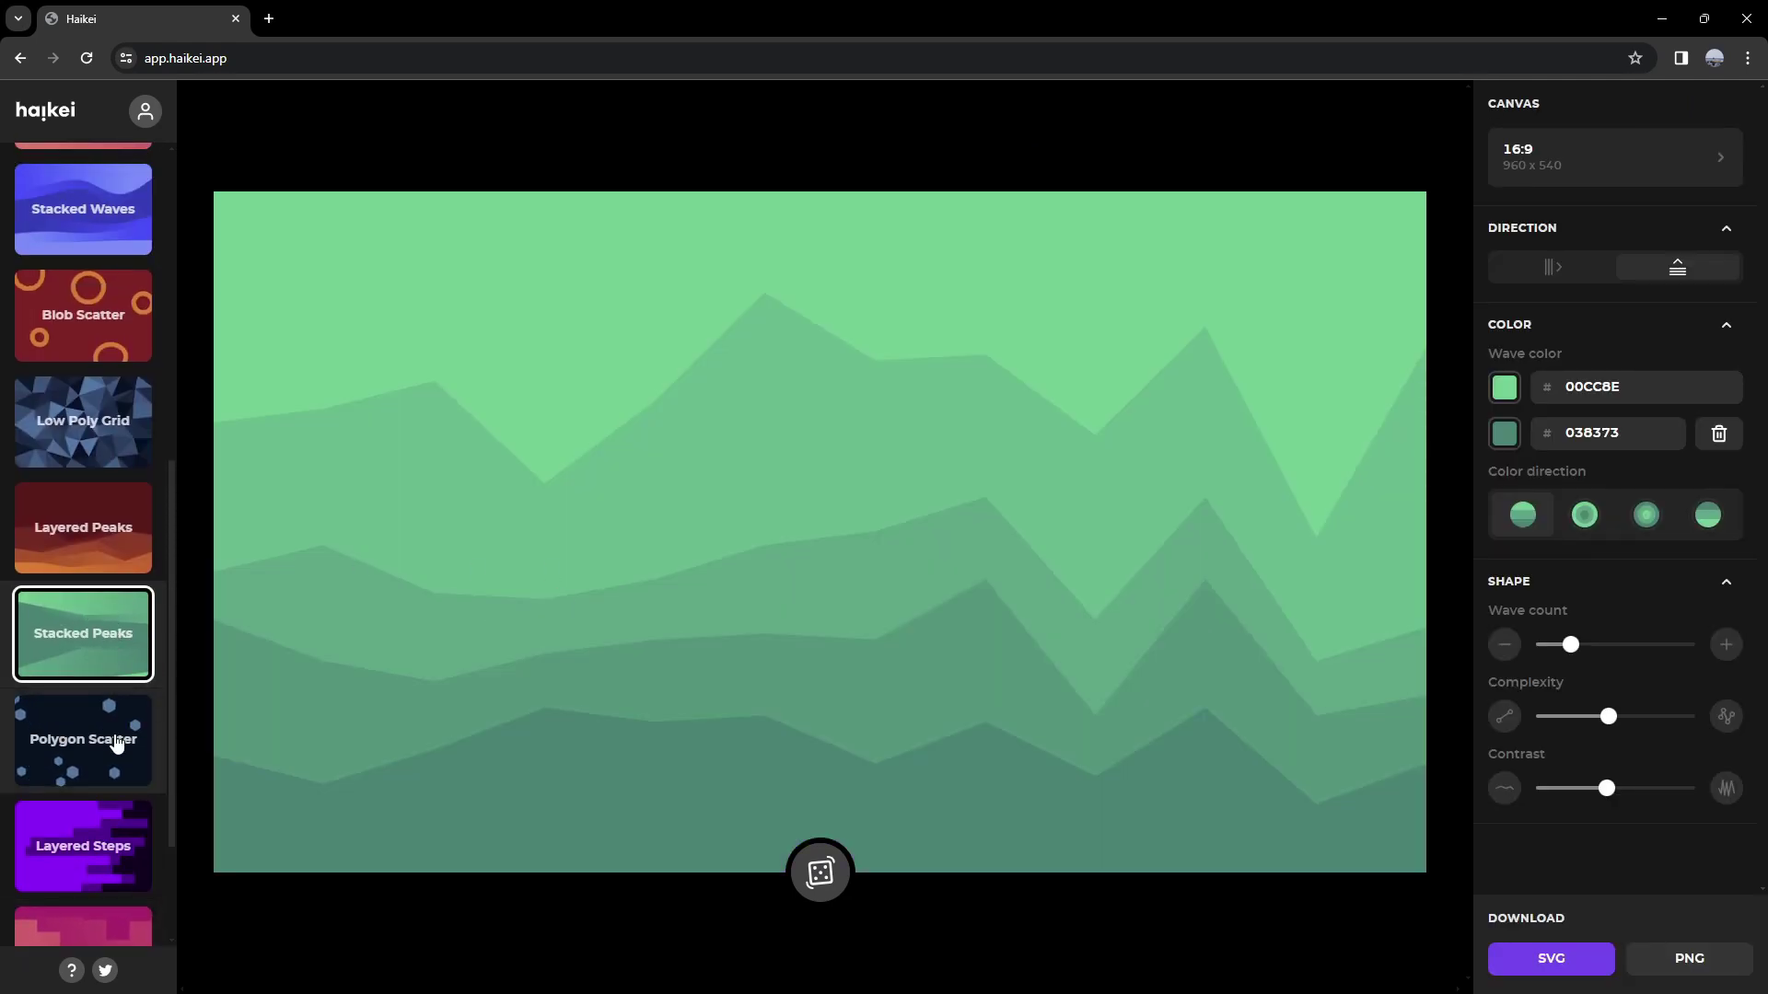
pyautogui.scroll(2, 117, 743)
pyautogui.click(118, 750)
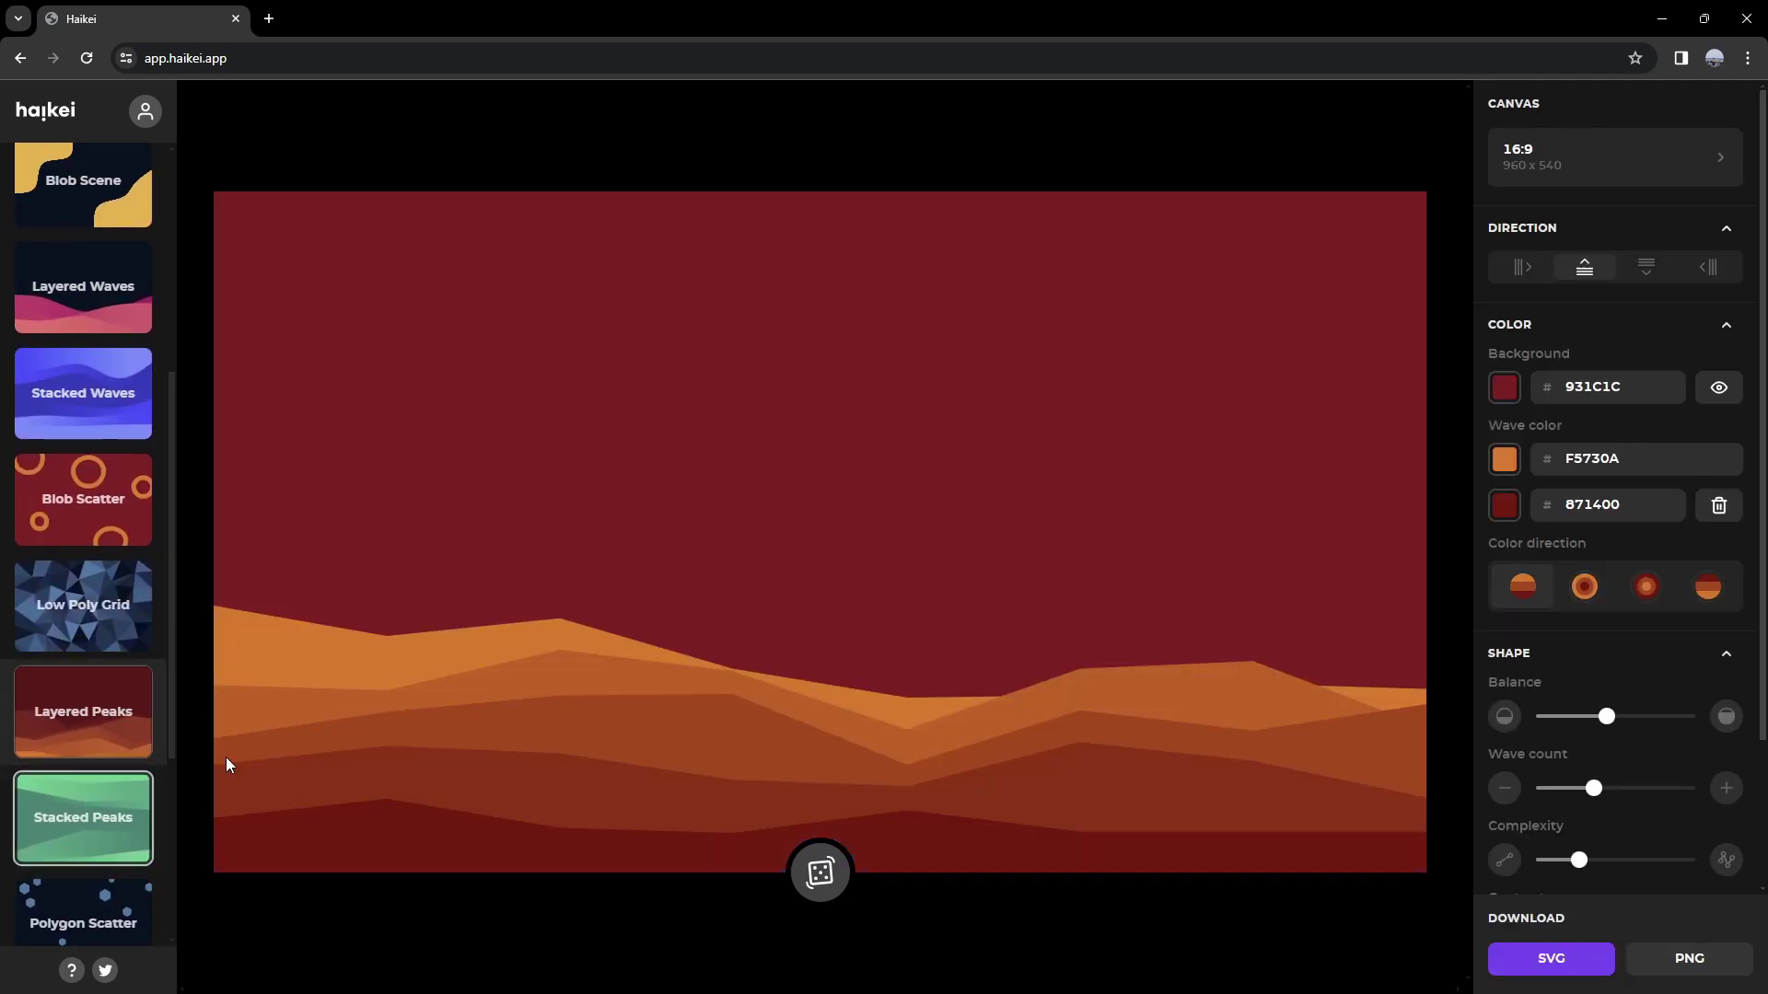
pyautogui.scroll(5, 80, 366)
pyautogui.scroll(-2, 1610, 703)
pyautogui.scroll(2, 1606, 717)
pyautogui.moveTo(1606, 717); pyautogui.dragTo(1695, 716)
pyautogui.scroll(-2, 1622, 699)
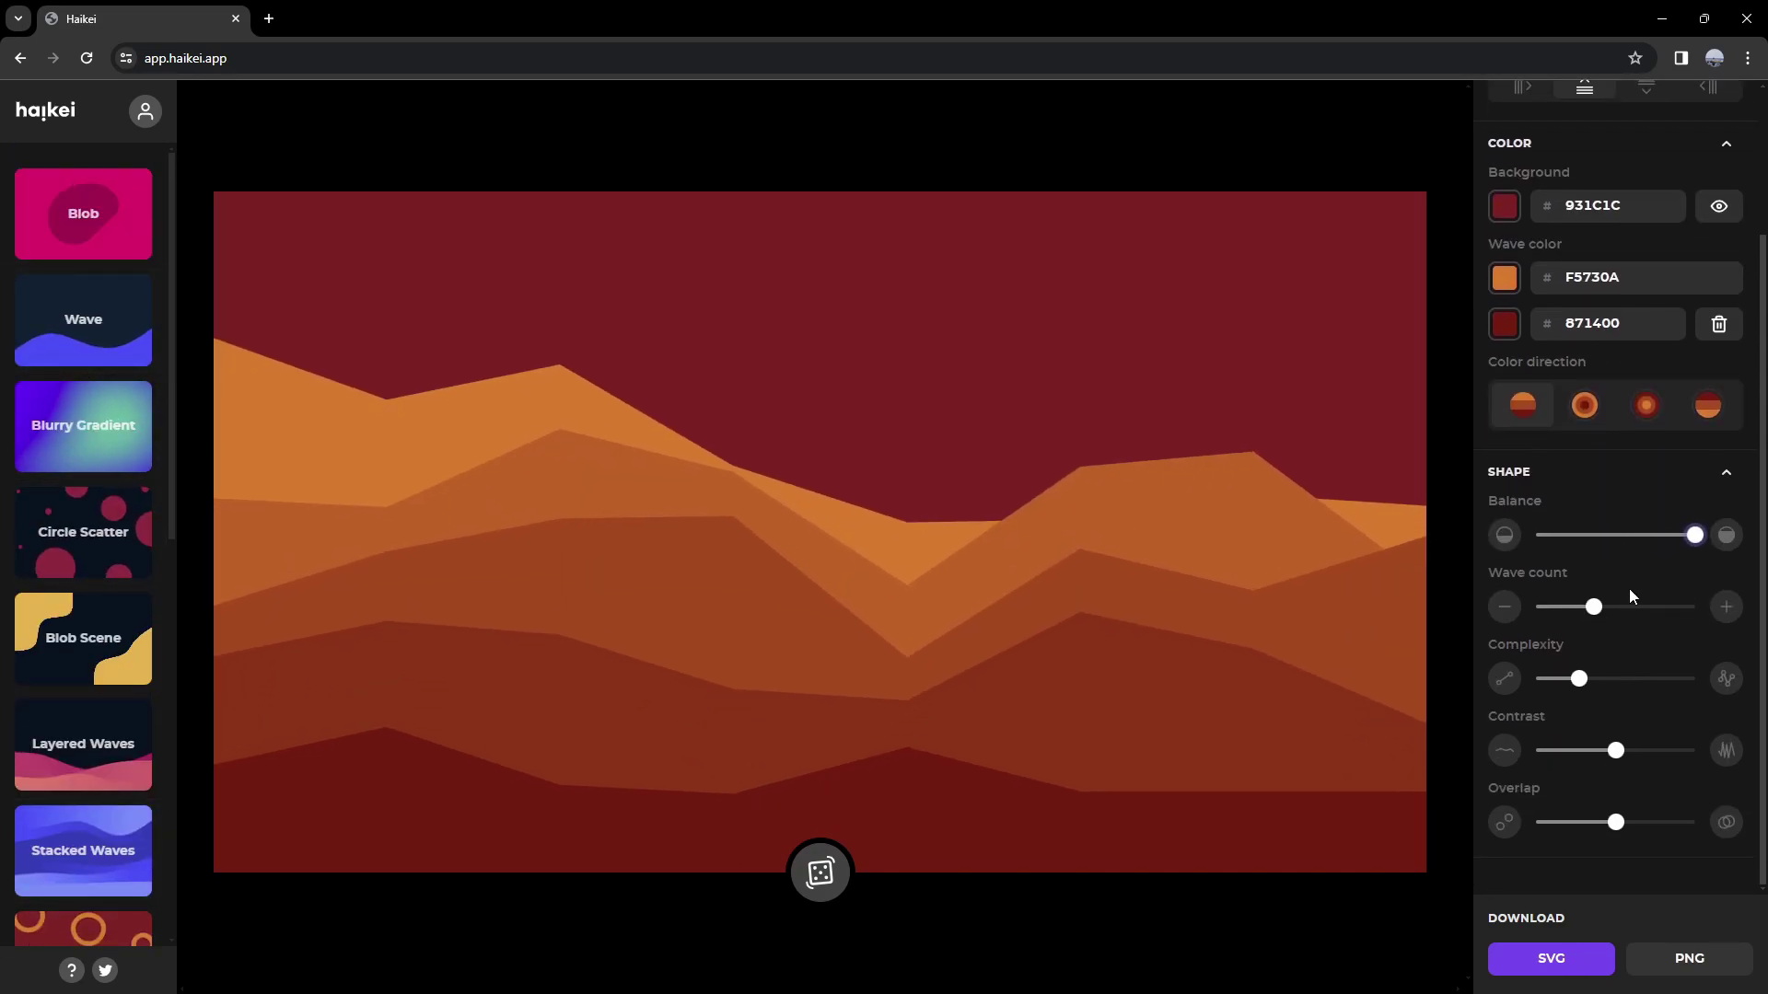
# Add more peak layers and make the peaks more jagged.
pyautogui.click(1633, 603)
pyautogui.scroll(2, 1595, 681)
pyautogui.scroll(-2, 1632, 760)
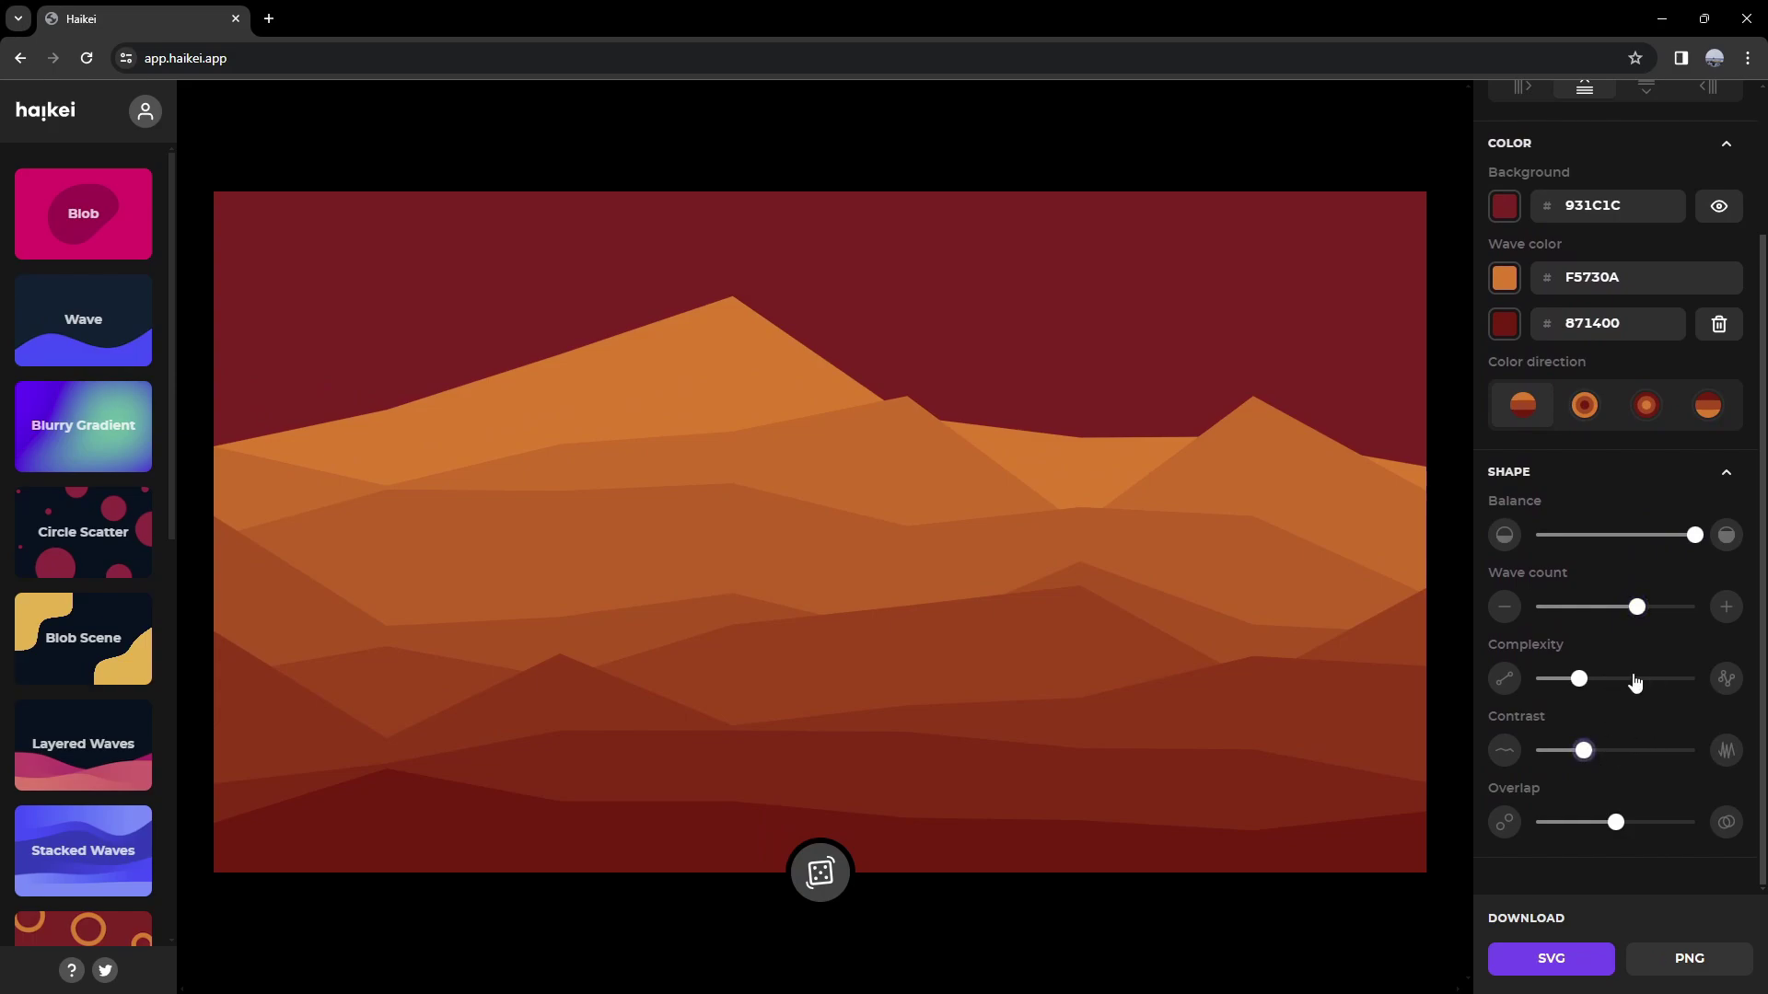
pyautogui.click(1634, 682)
pyautogui.moveTo(1646, 607); pyautogui.dragTo(1599, 611)
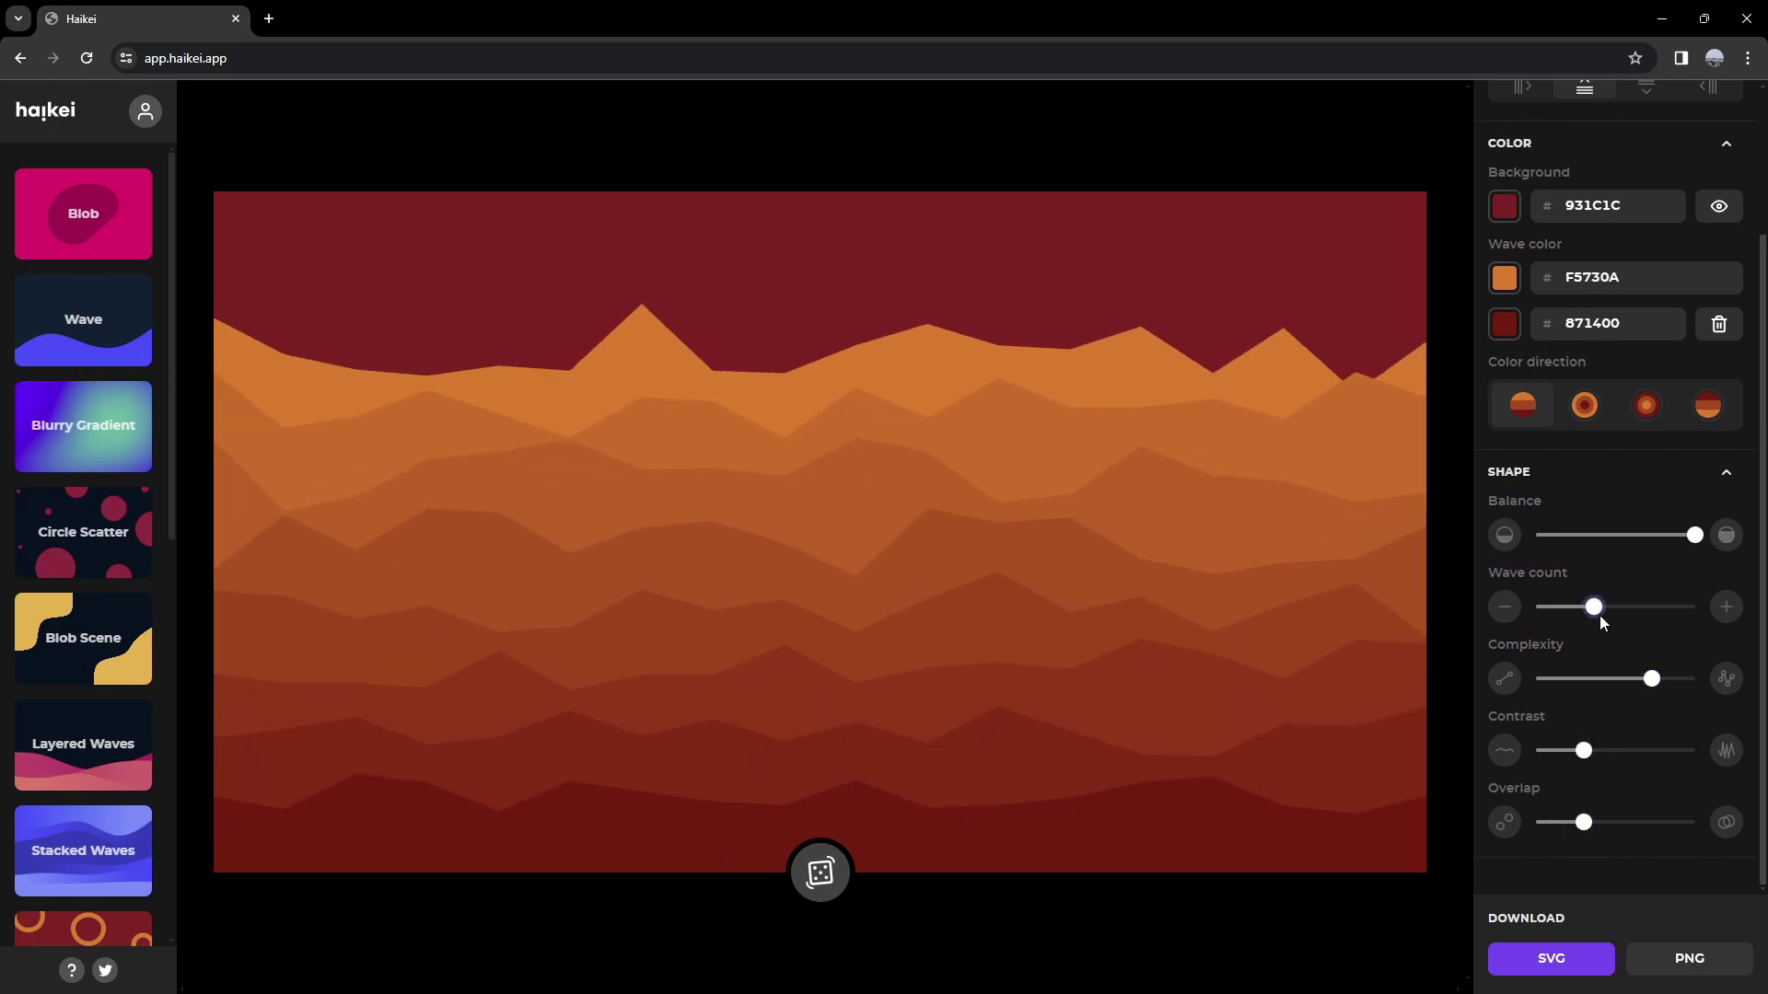
pyautogui.scroll(2, 1599, 615)
# Pass through Circle Scatter to Blob Scene and widen the gap between blobs.
pyautogui.click(85, 551)
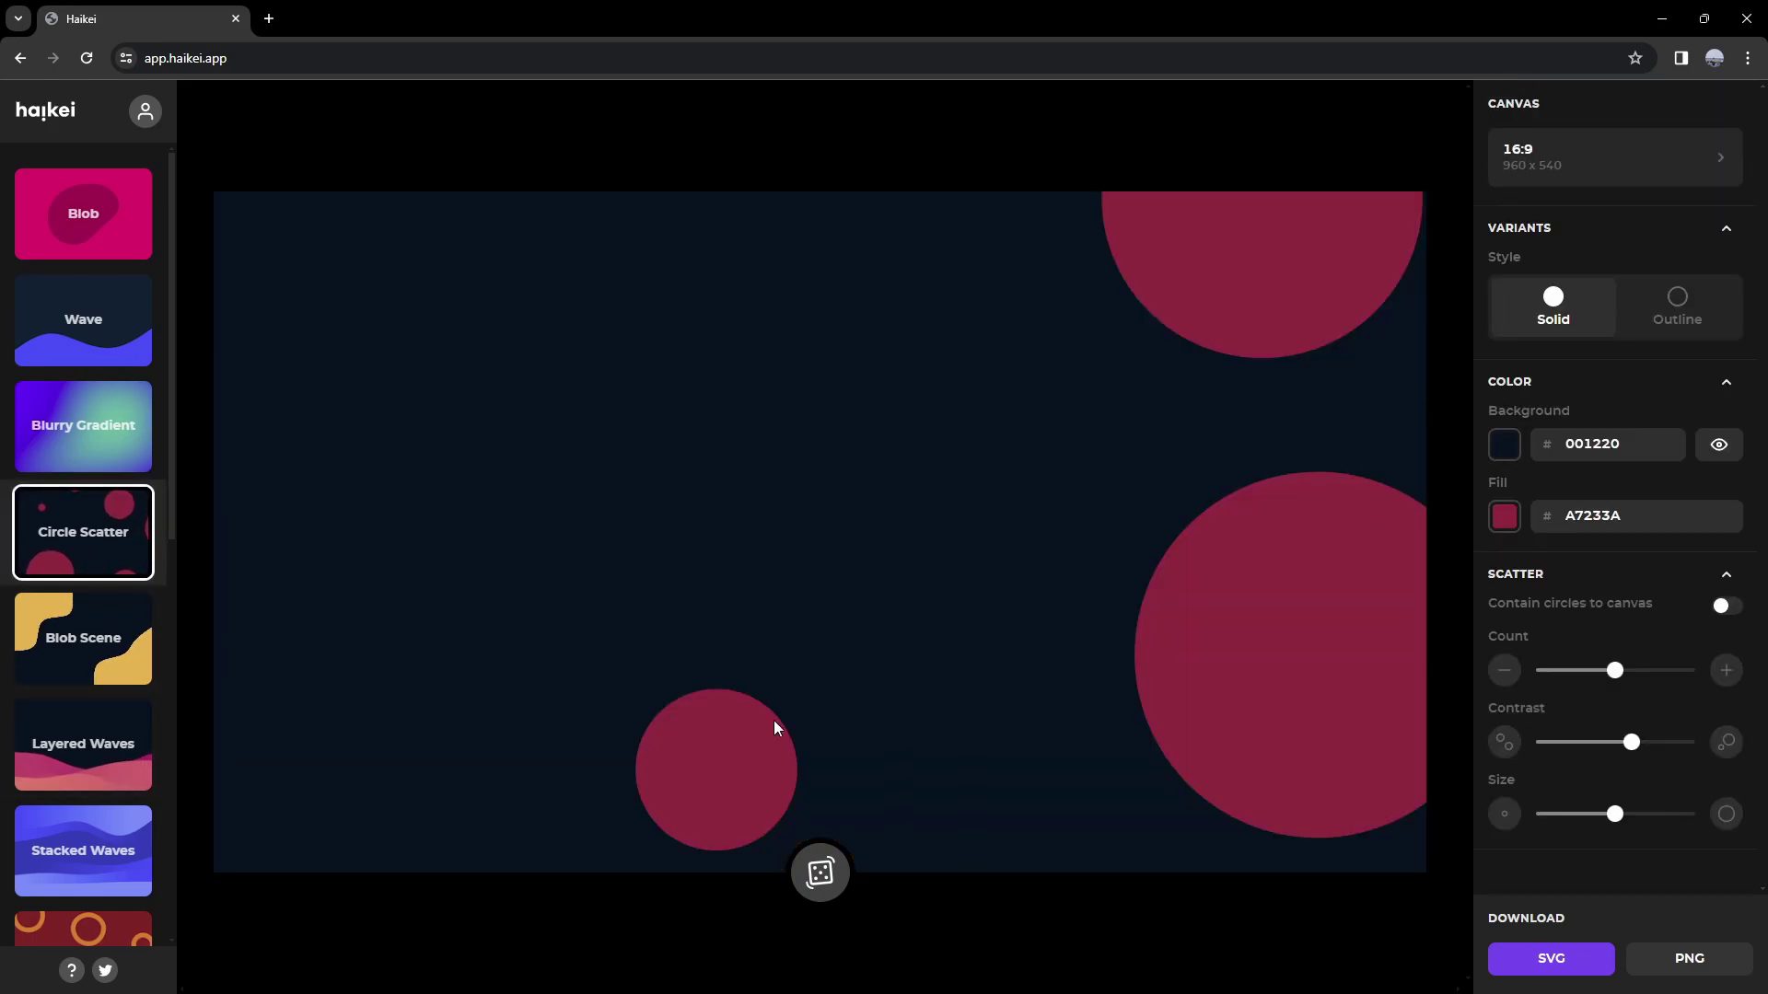
pyautogui.click(138, 665)
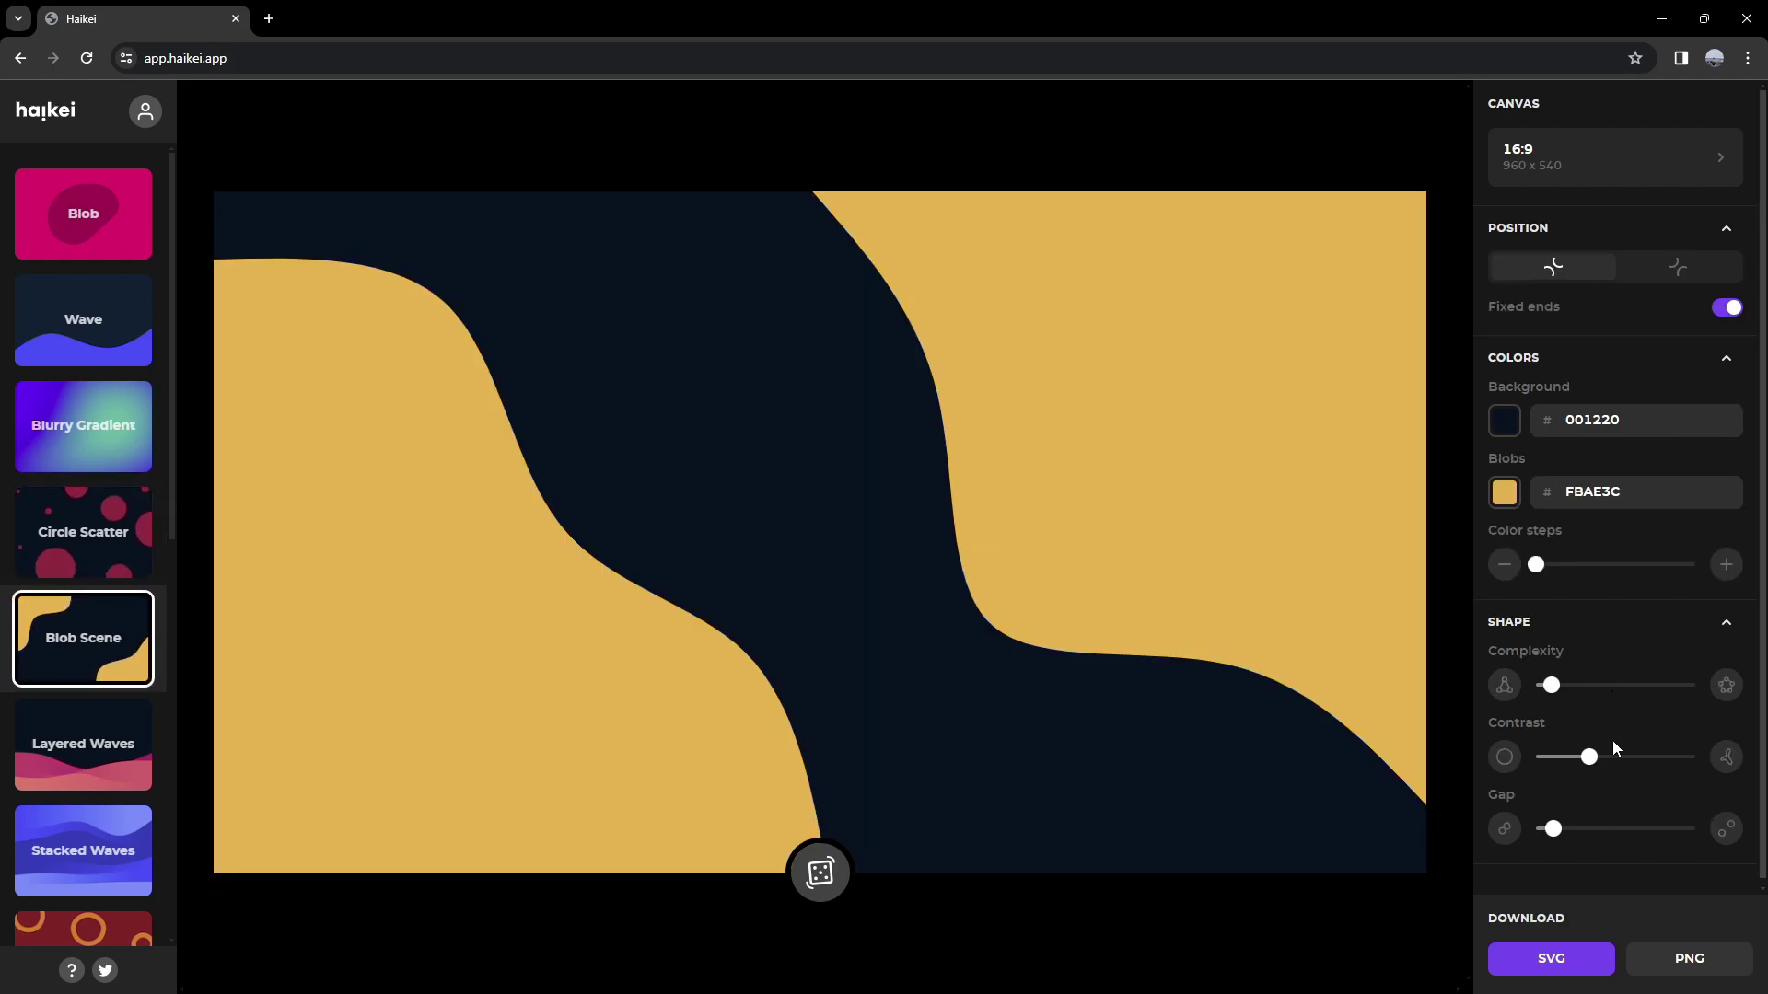
pyautogui.moveTo(1555, 822); pyautogui.dragTo(1606, 829)
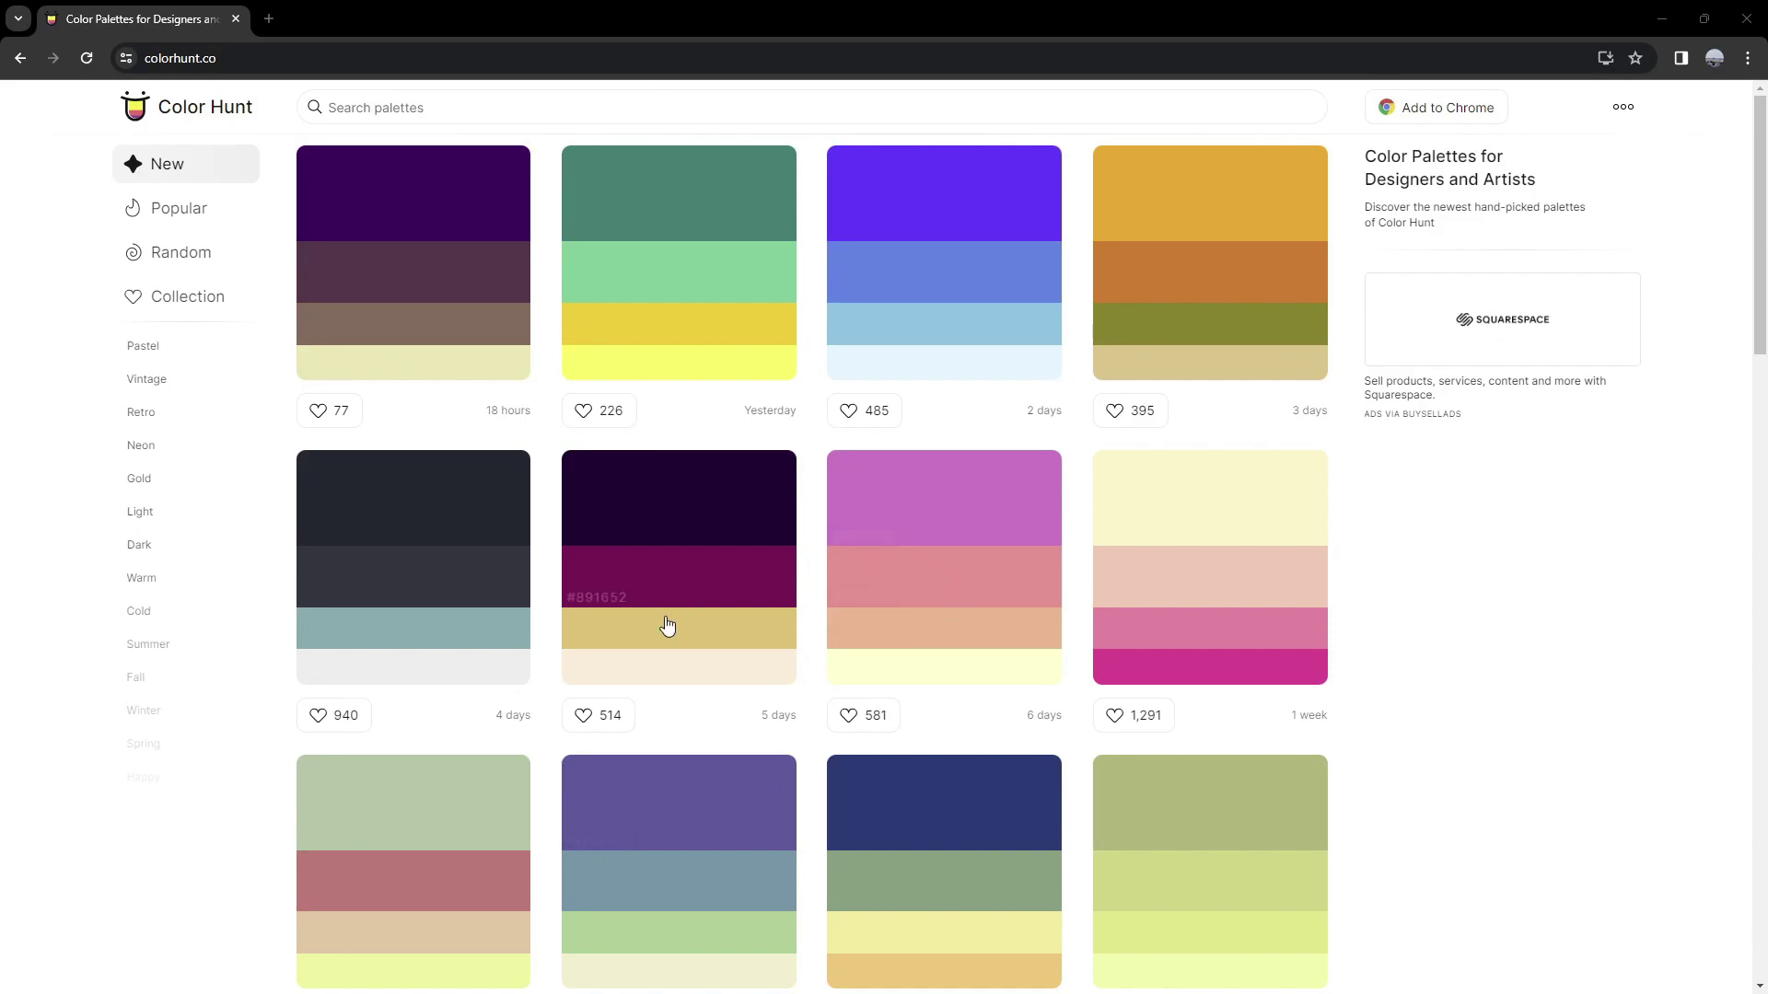
# Browse the new palettes, then sort Color Hunt by Popular over All time.
pyautogui.scroll(-3, 681, 599)
pyautogui.scroll(3, 663, 631)
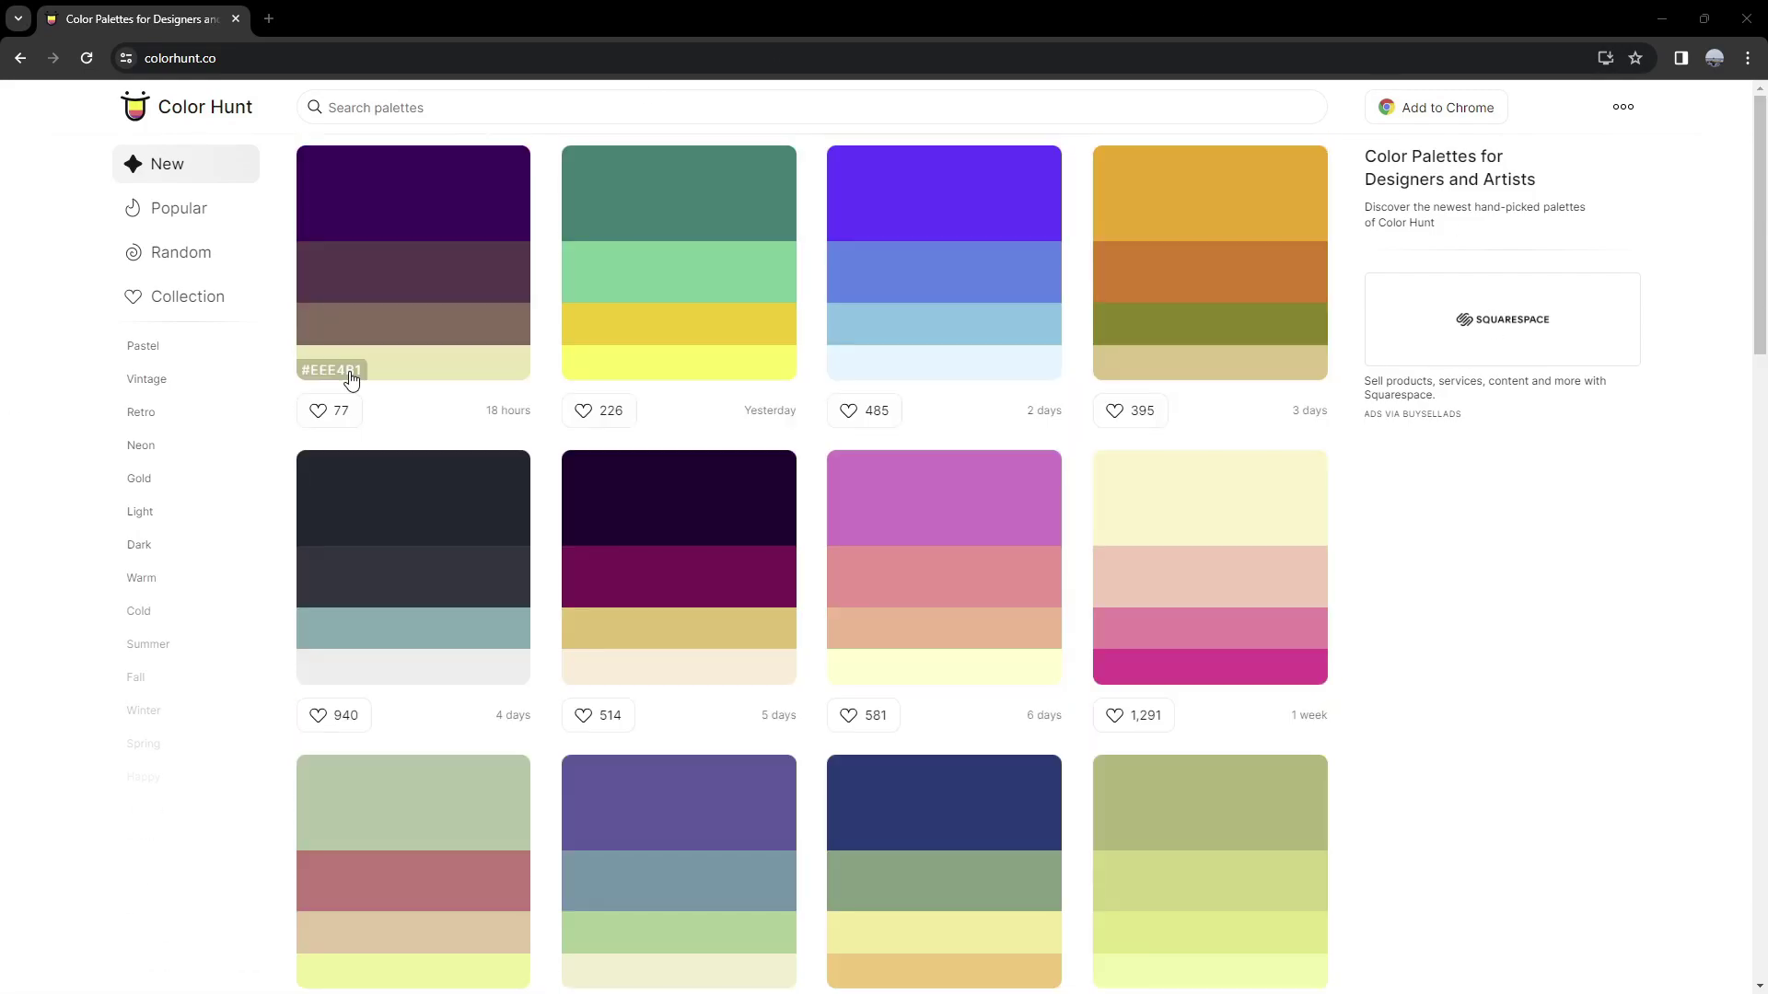
pyautogui.scroll(-2, 787, 528)
pyautogui.scroll(2, 635, 757)
pyautogui.scroll(-8, 1050, 749)
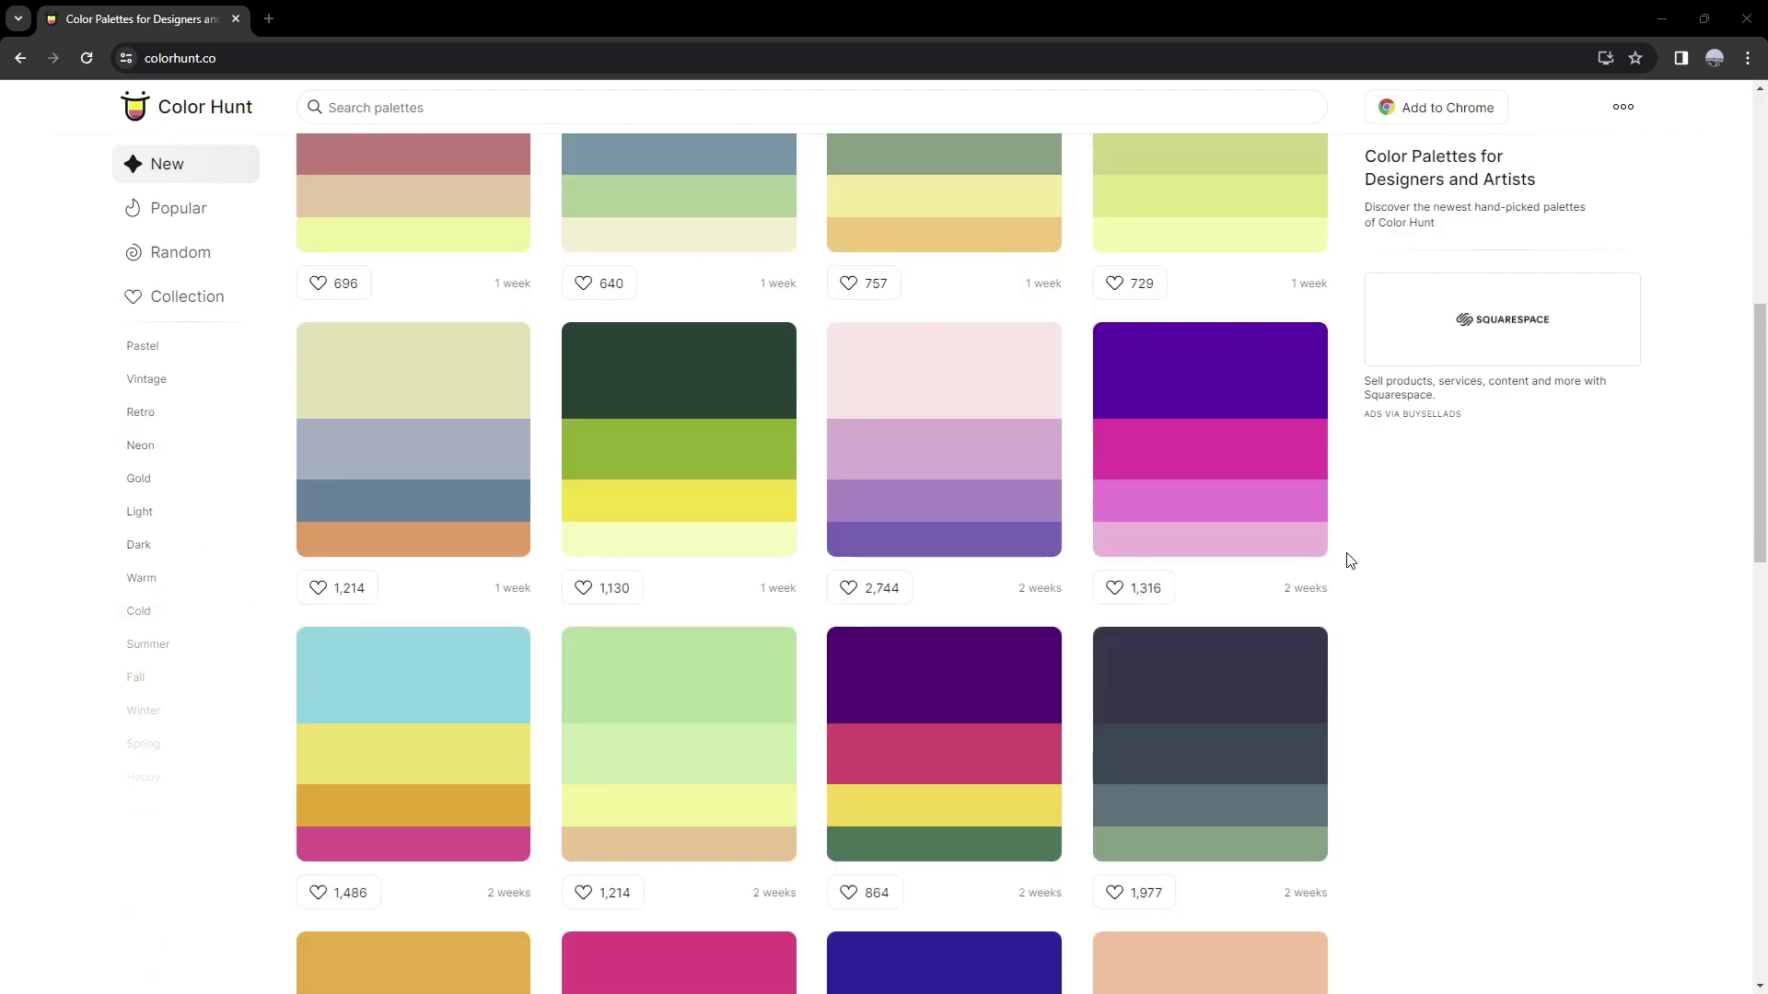
pyautogui.scroll(8, 195, 281)
pyautogui.click(184, 215)
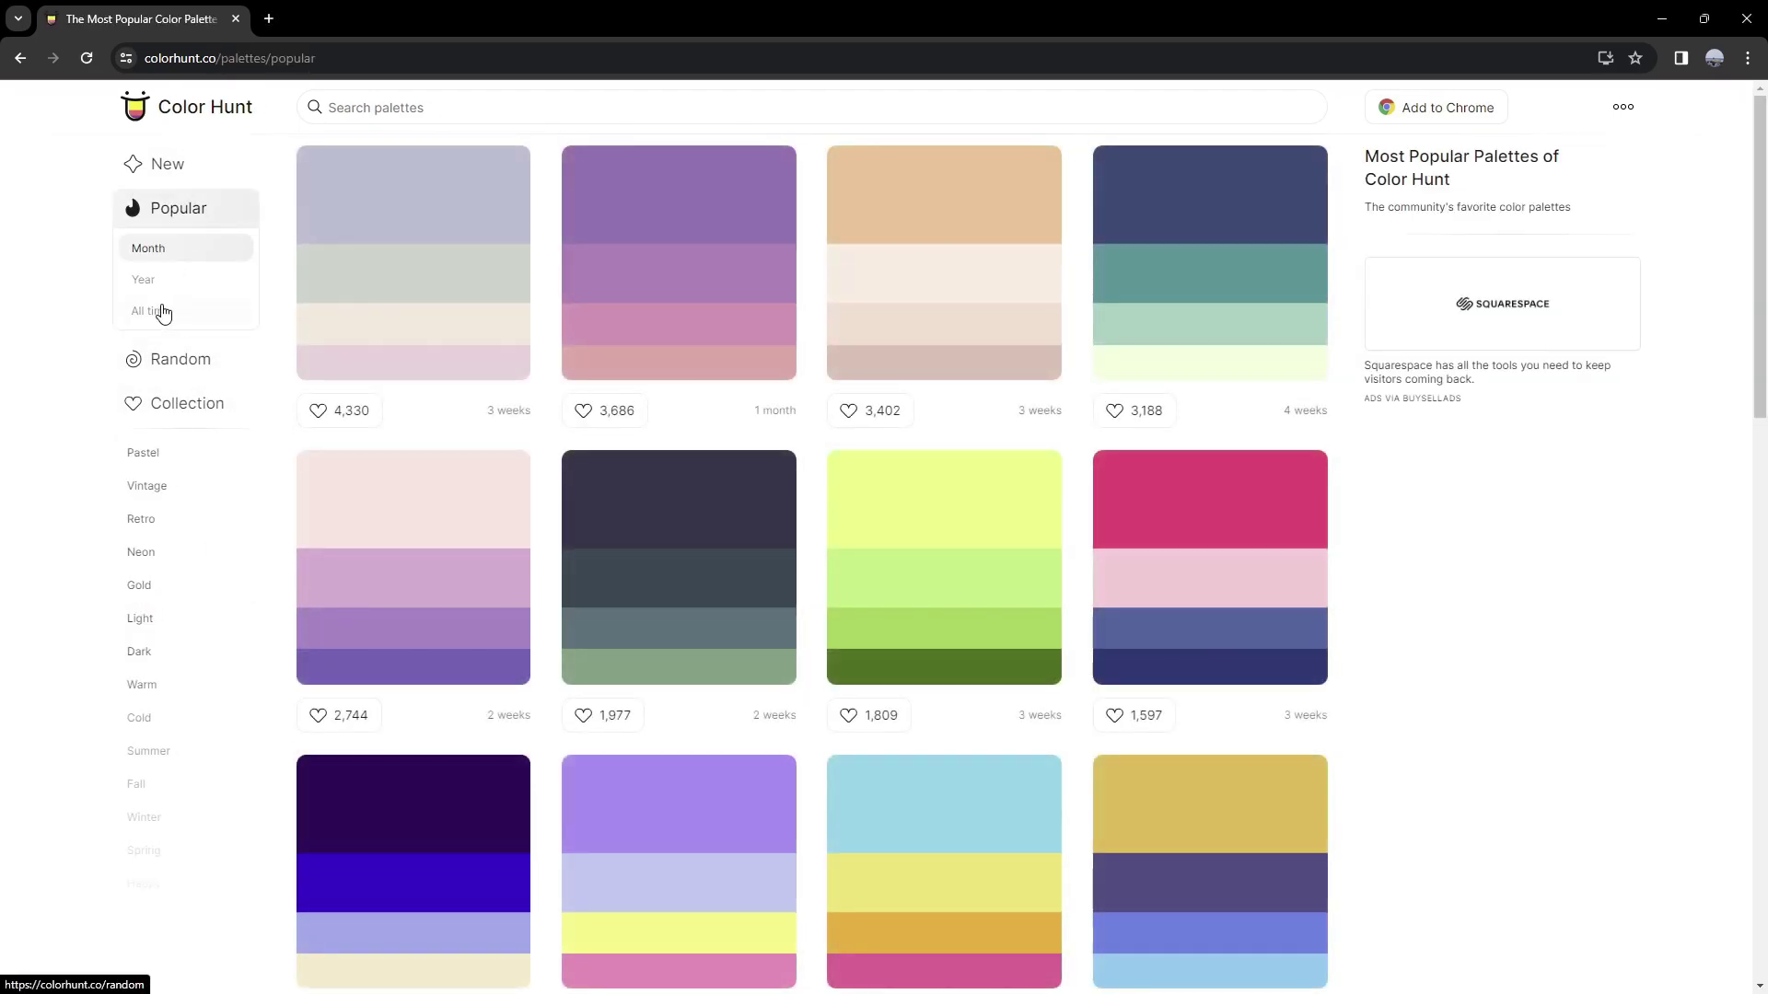
pyautogui.click(171, 314)
# Scan the all-time popular list and open the #222831 palette's details.
pyautogui.scroll(-8, 722, 738)
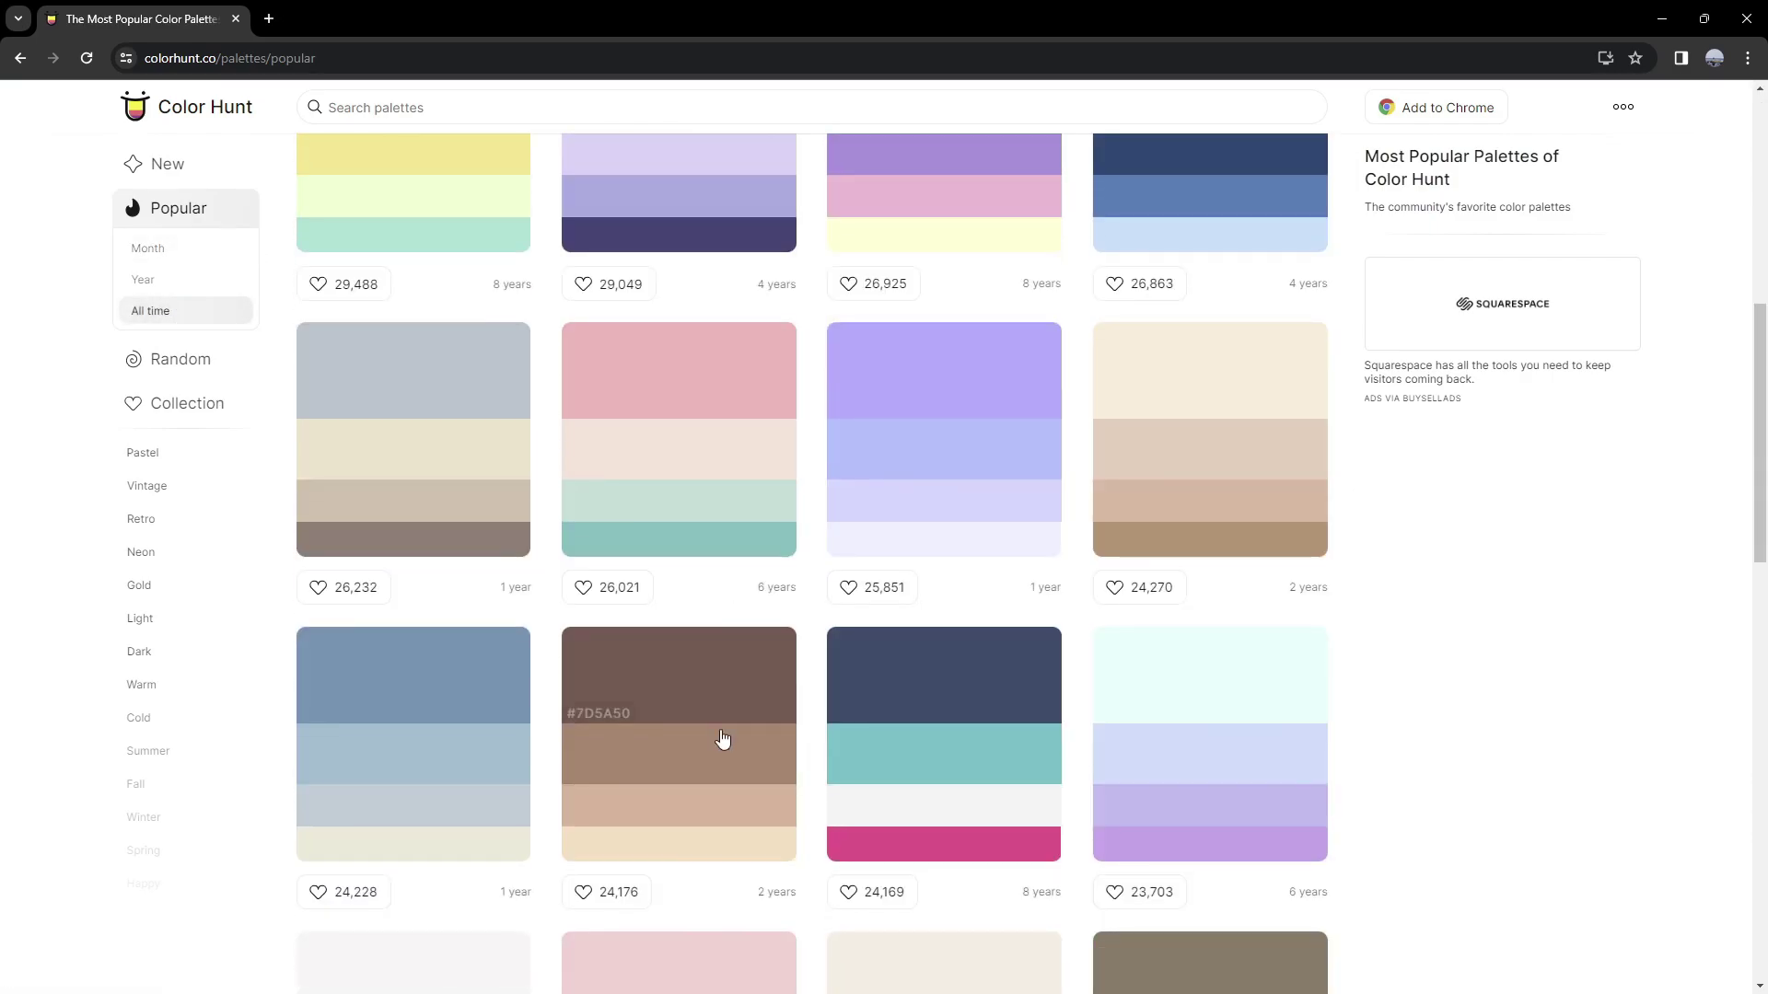
pyautogui.scroll(6, 1122, 408)
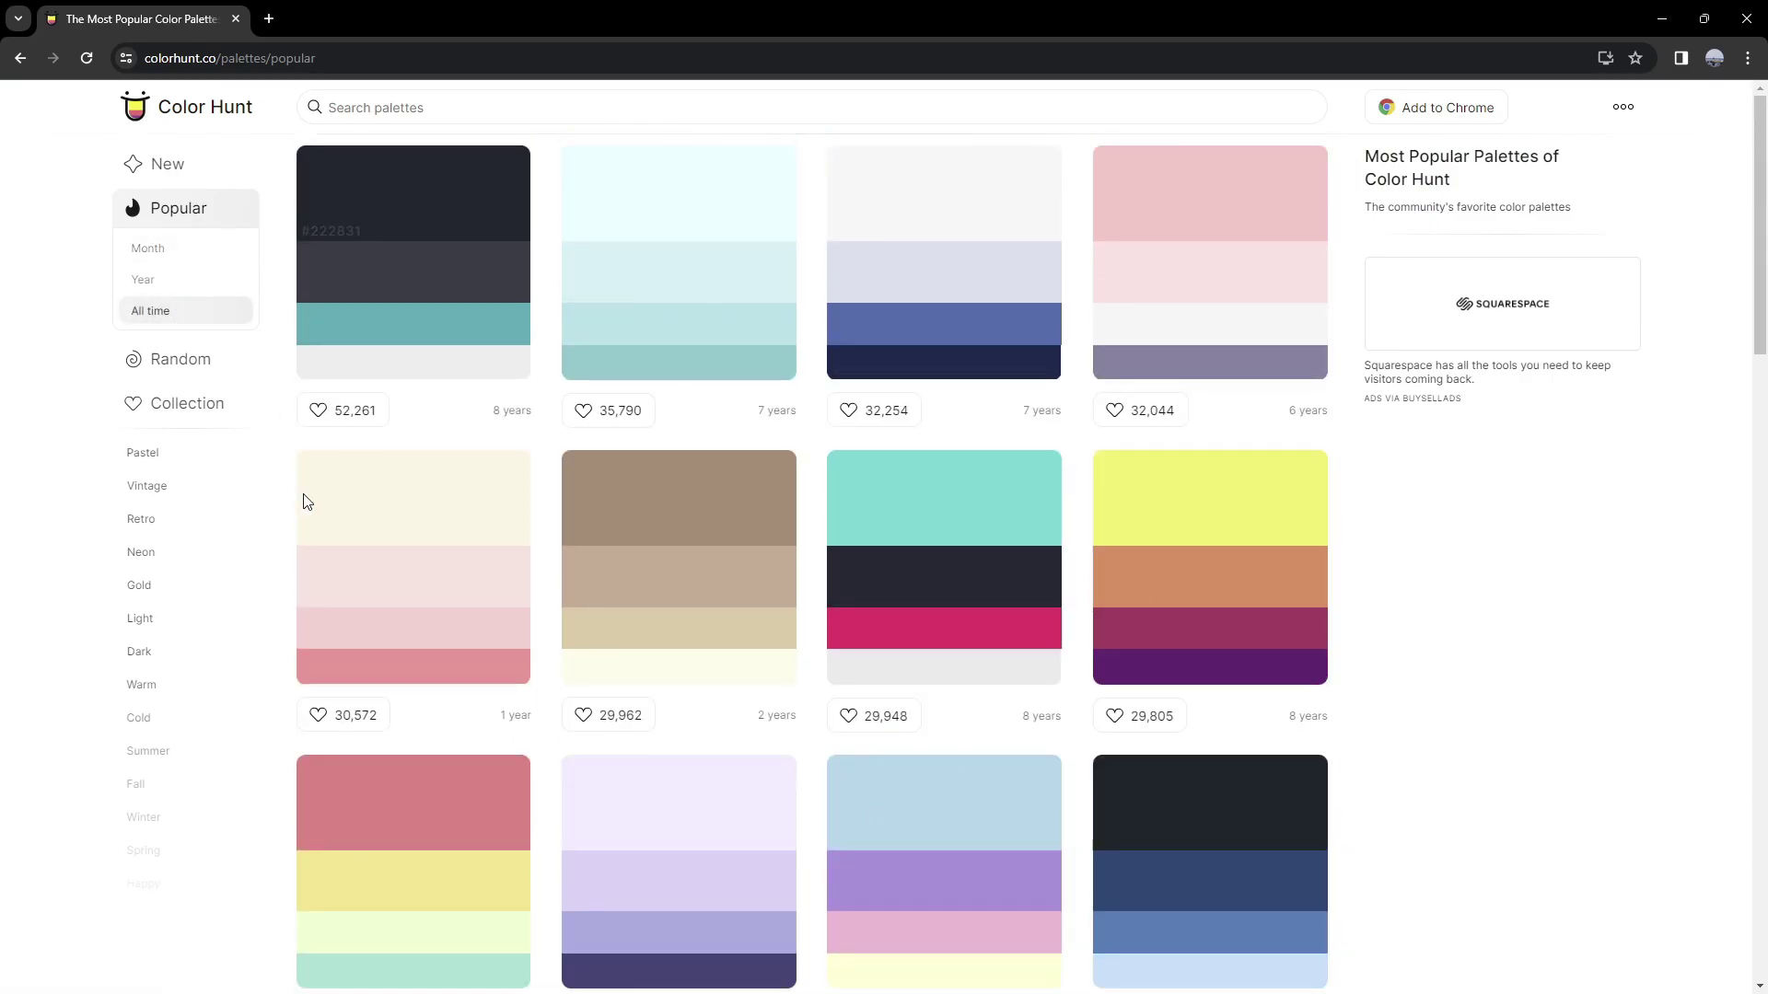
pyautogui.click(394, 186)
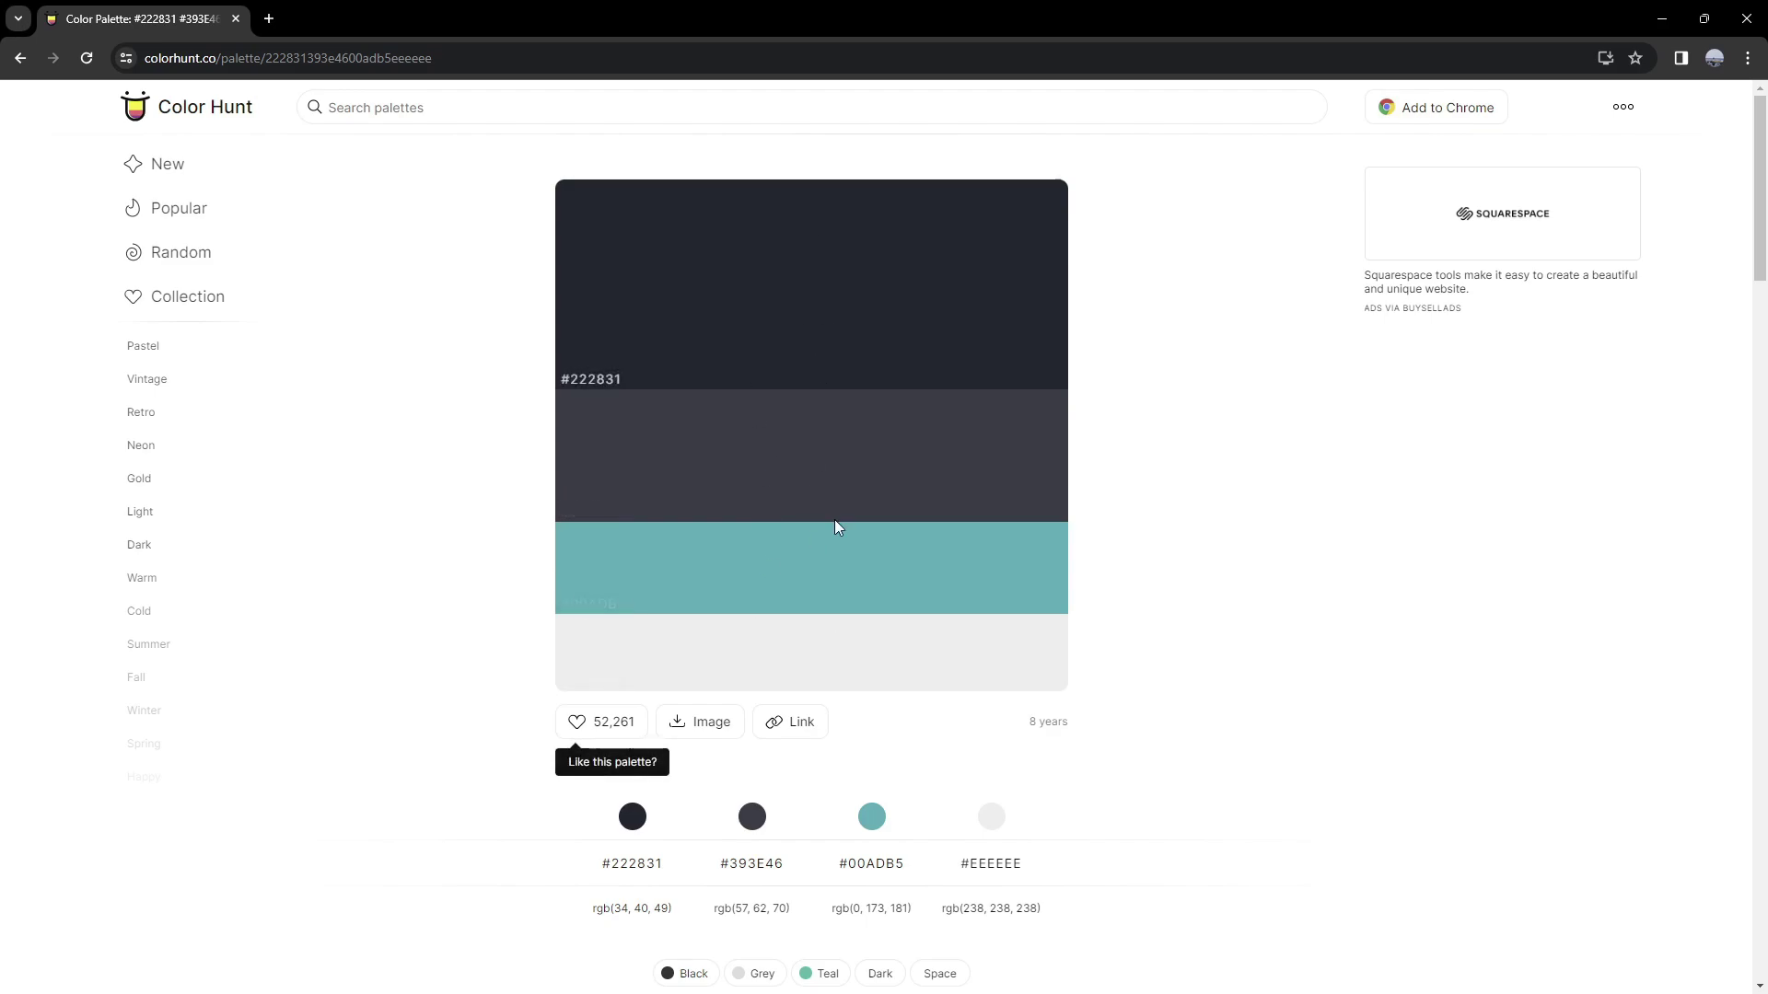
# Scroll through the #222831 dark teal palette's detail page.
pyautogui.scroll(-3, 853, 471)
pyautogui.scroll(3, 594, 604)
pyautogui.scroll(-5, 1042, 289)
pyautogui.scroll(5, 1115, 497)
pyautogui.scroll(-2, 1013, 886)
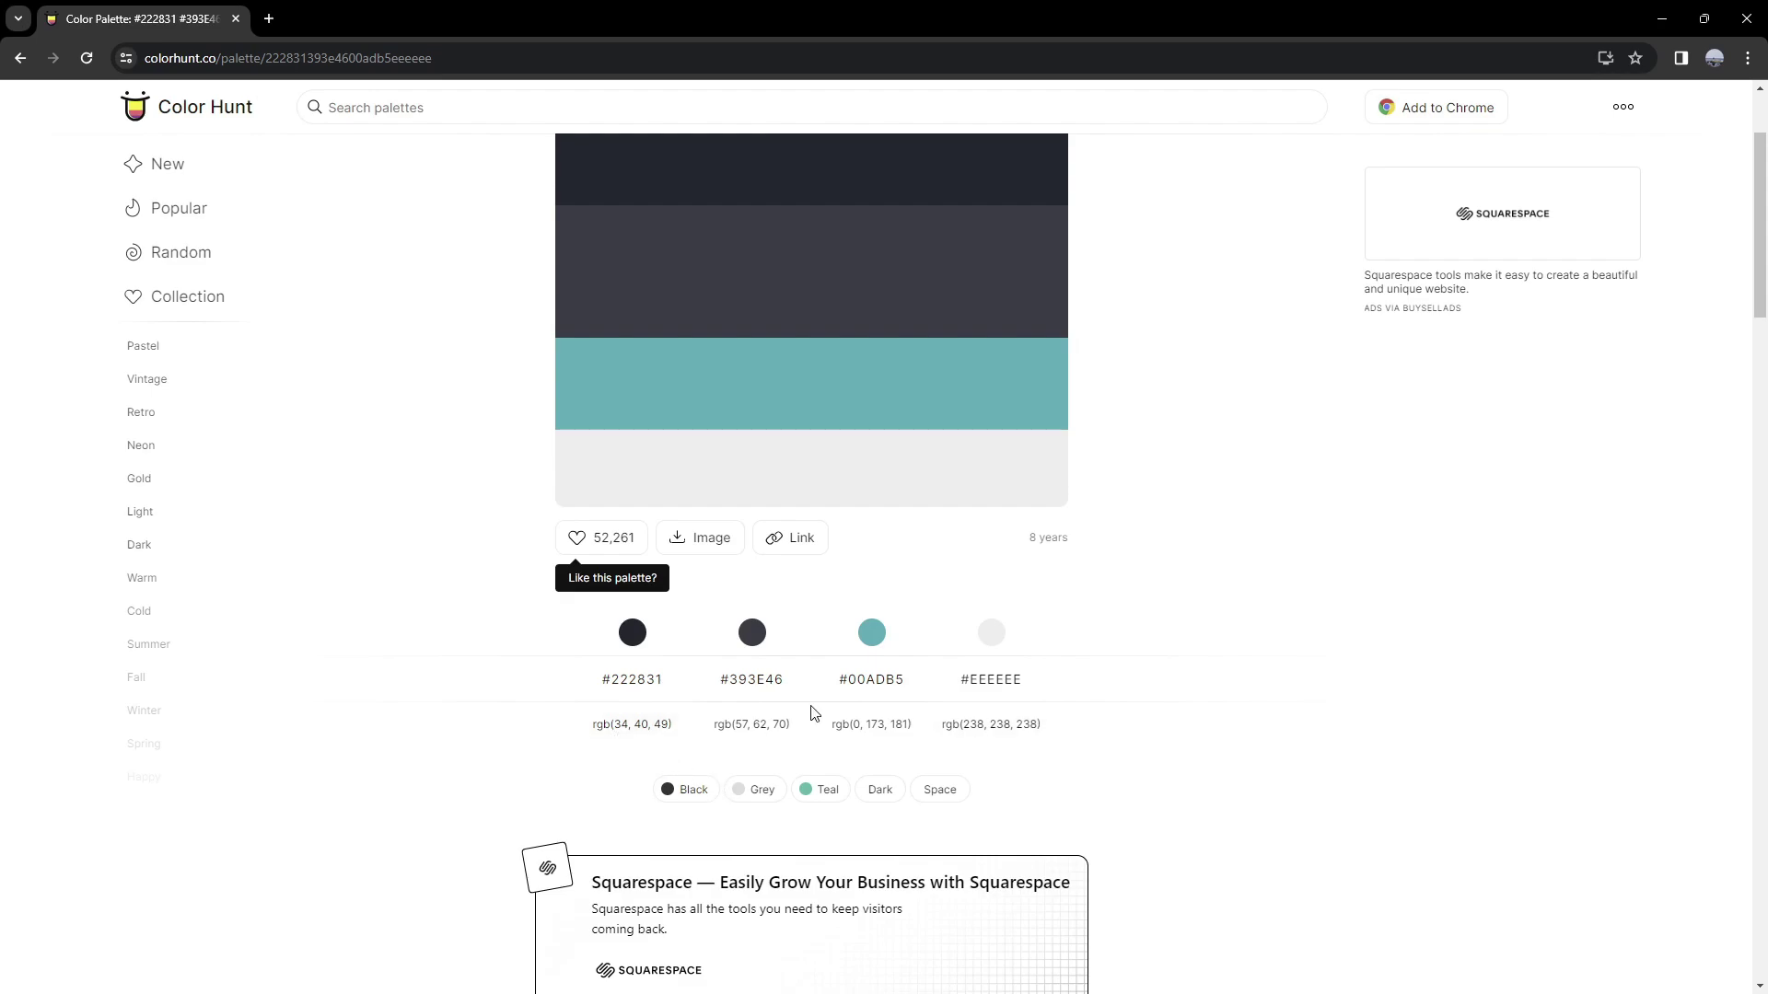
pyautogui.scroll(2, 129, 521)
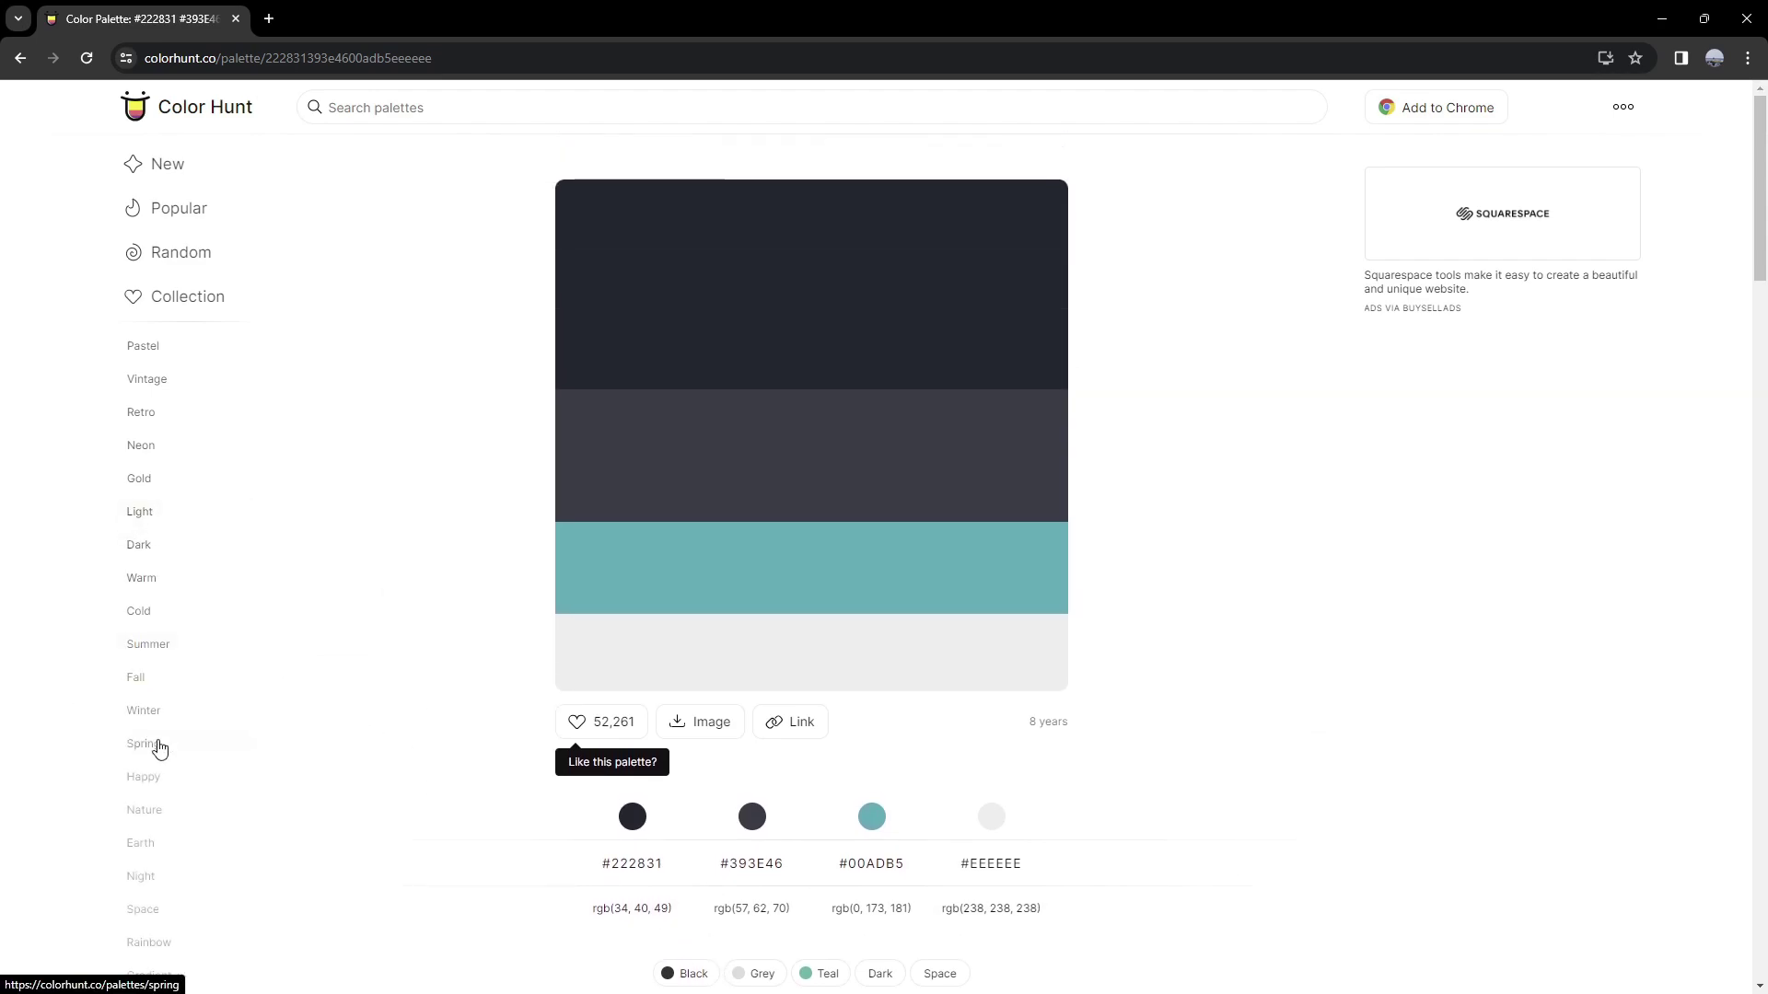
pyautogui.scroll(-4, 225, 430)
pyautogui.scroll(4, 175, 482)
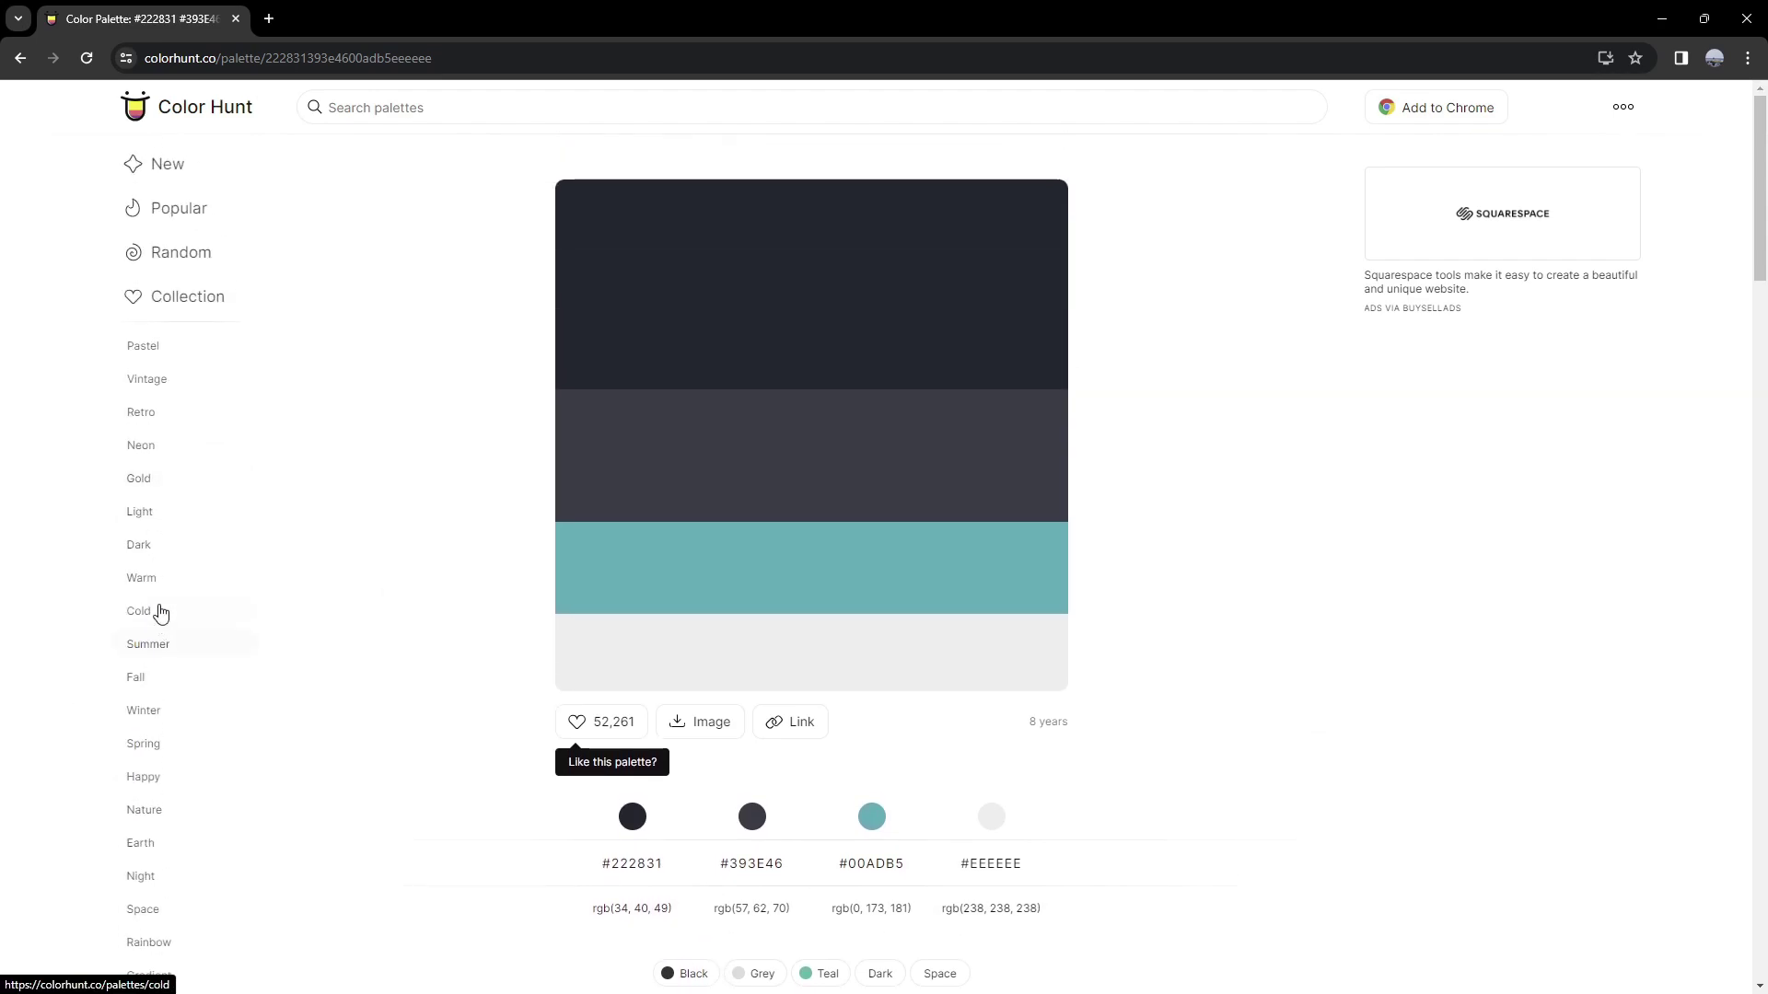
# Browse the Dark and Sea palette collections.
pyautogui.click(138, 544)
pyautogui.scroll(-8, 1133, 488)
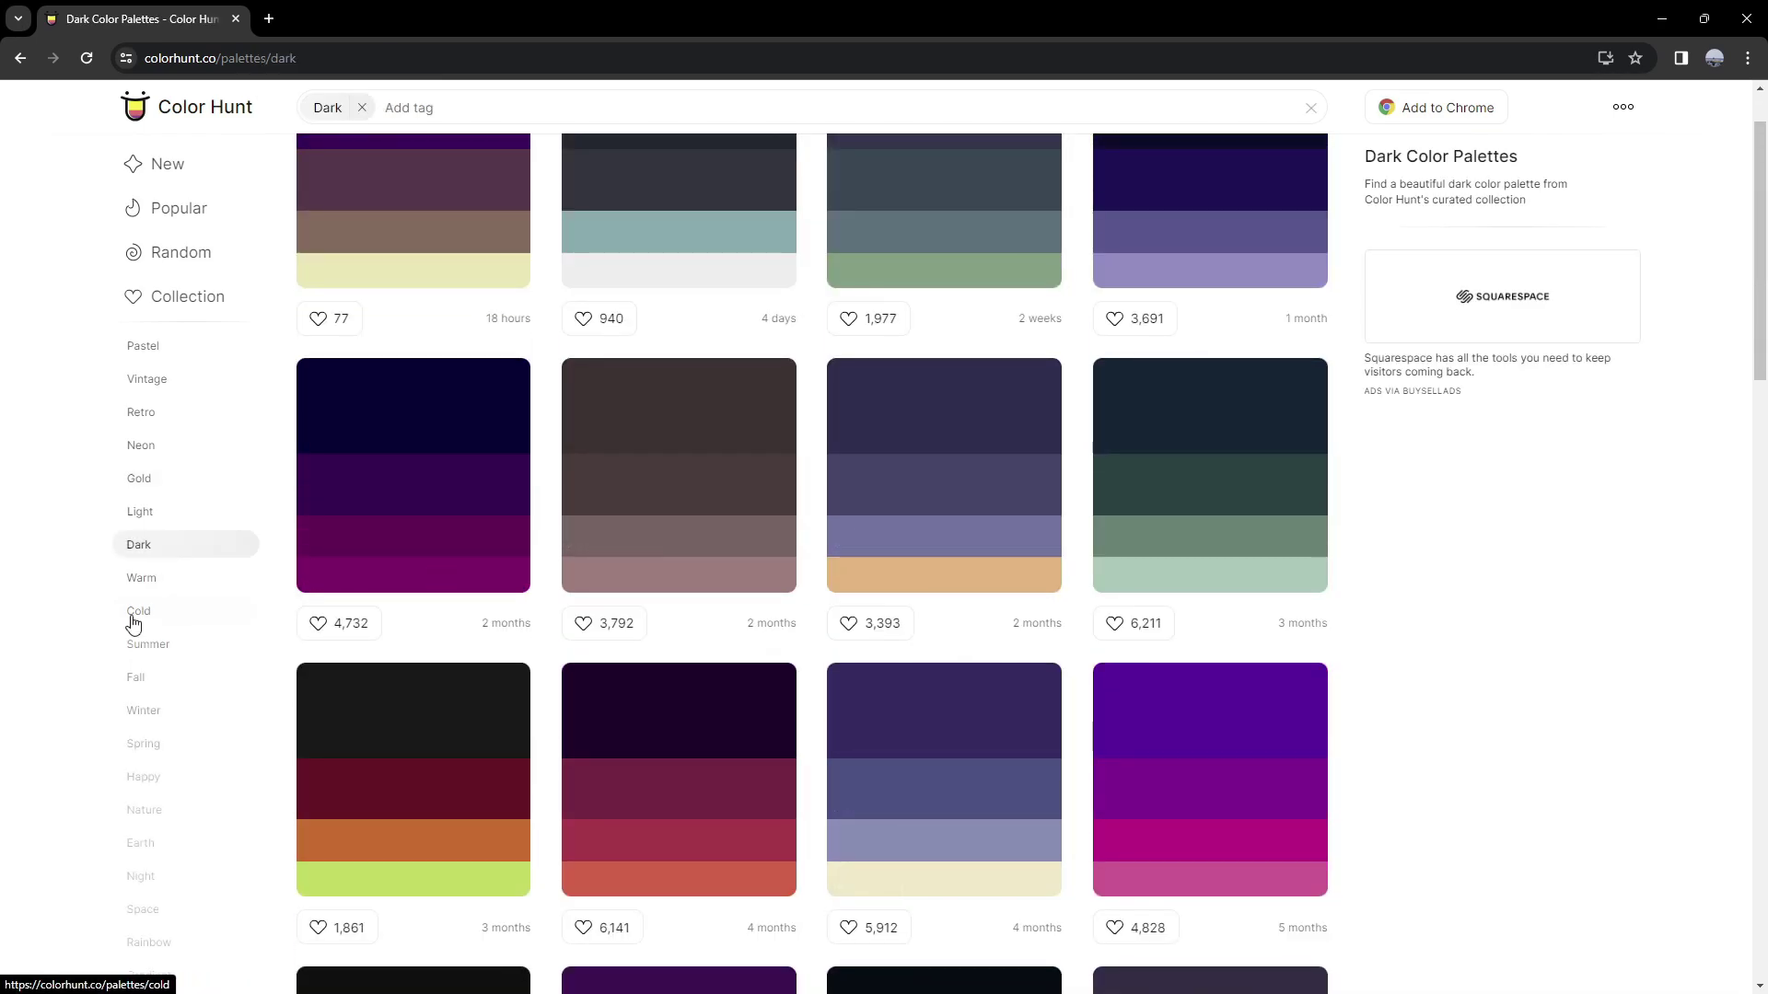
pyautogui.scroll(-4, 175, 645)
pyautogui.click(138, 692)
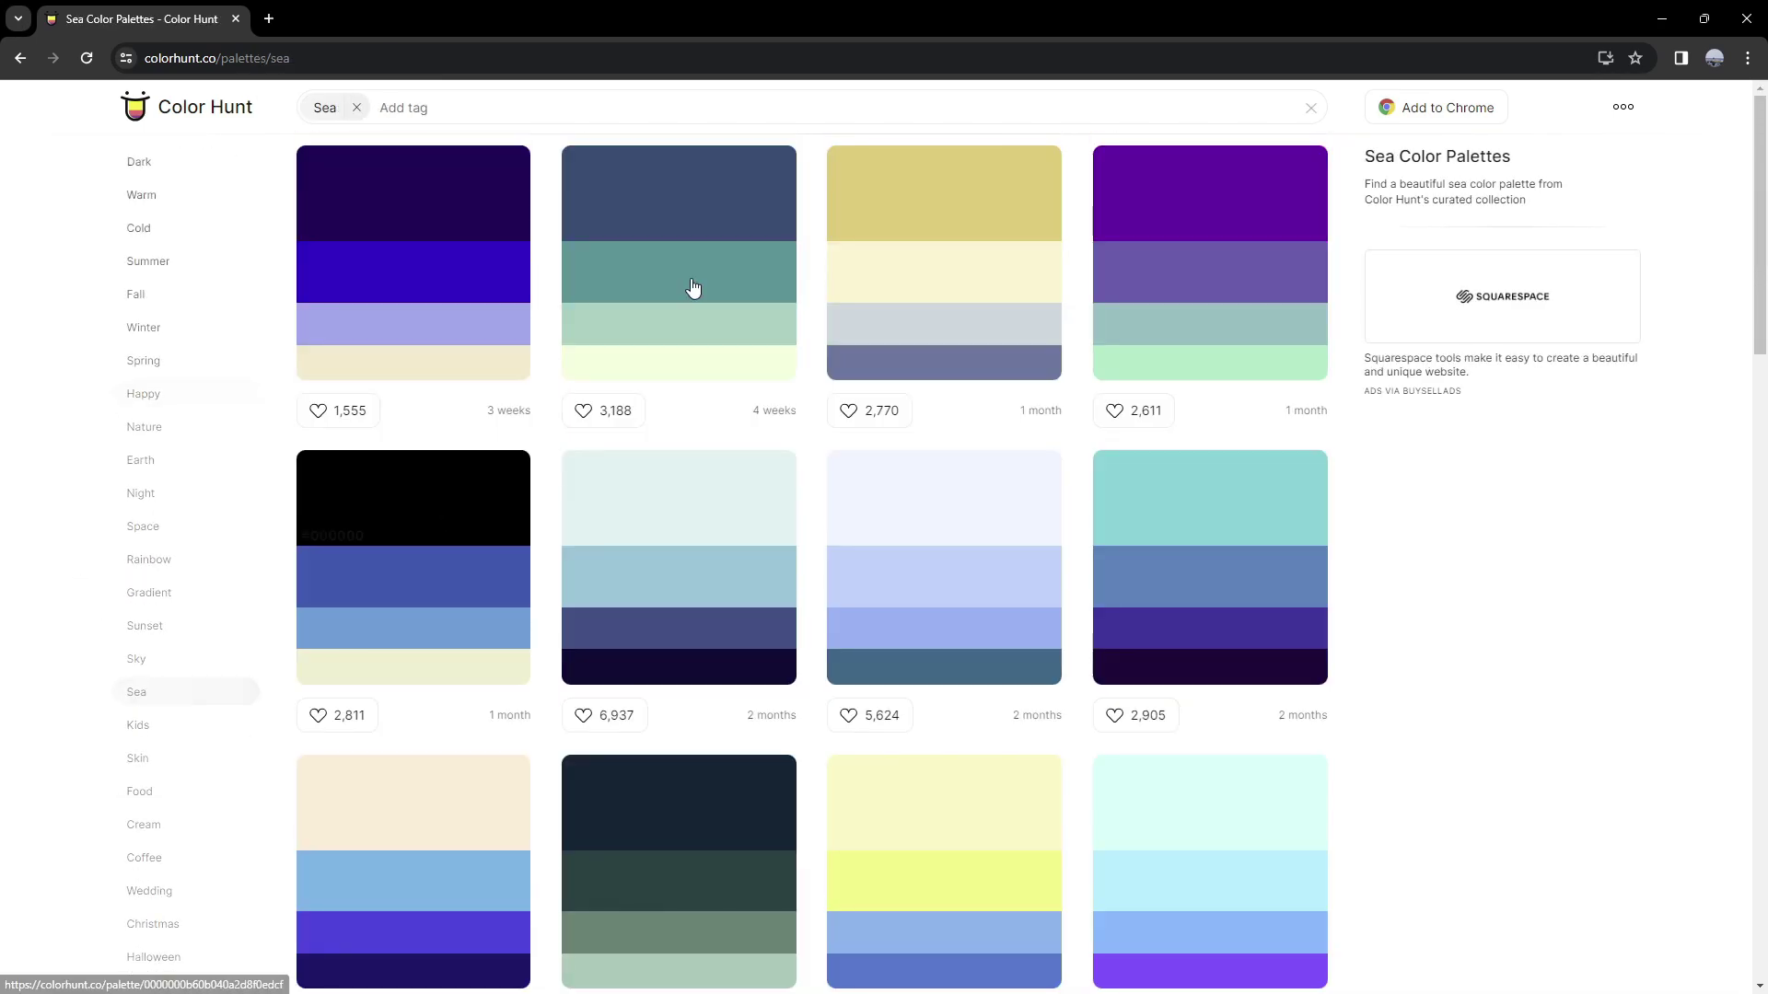
pyautogui.scroll(-5, 166, 792)
# Browse the Summer, Spring, Happy, Pastel and Vintage palette collections.
pyautogui.click(179, 706)
pyautogui.click(175, 744)
pyautogui.click(170, 779)
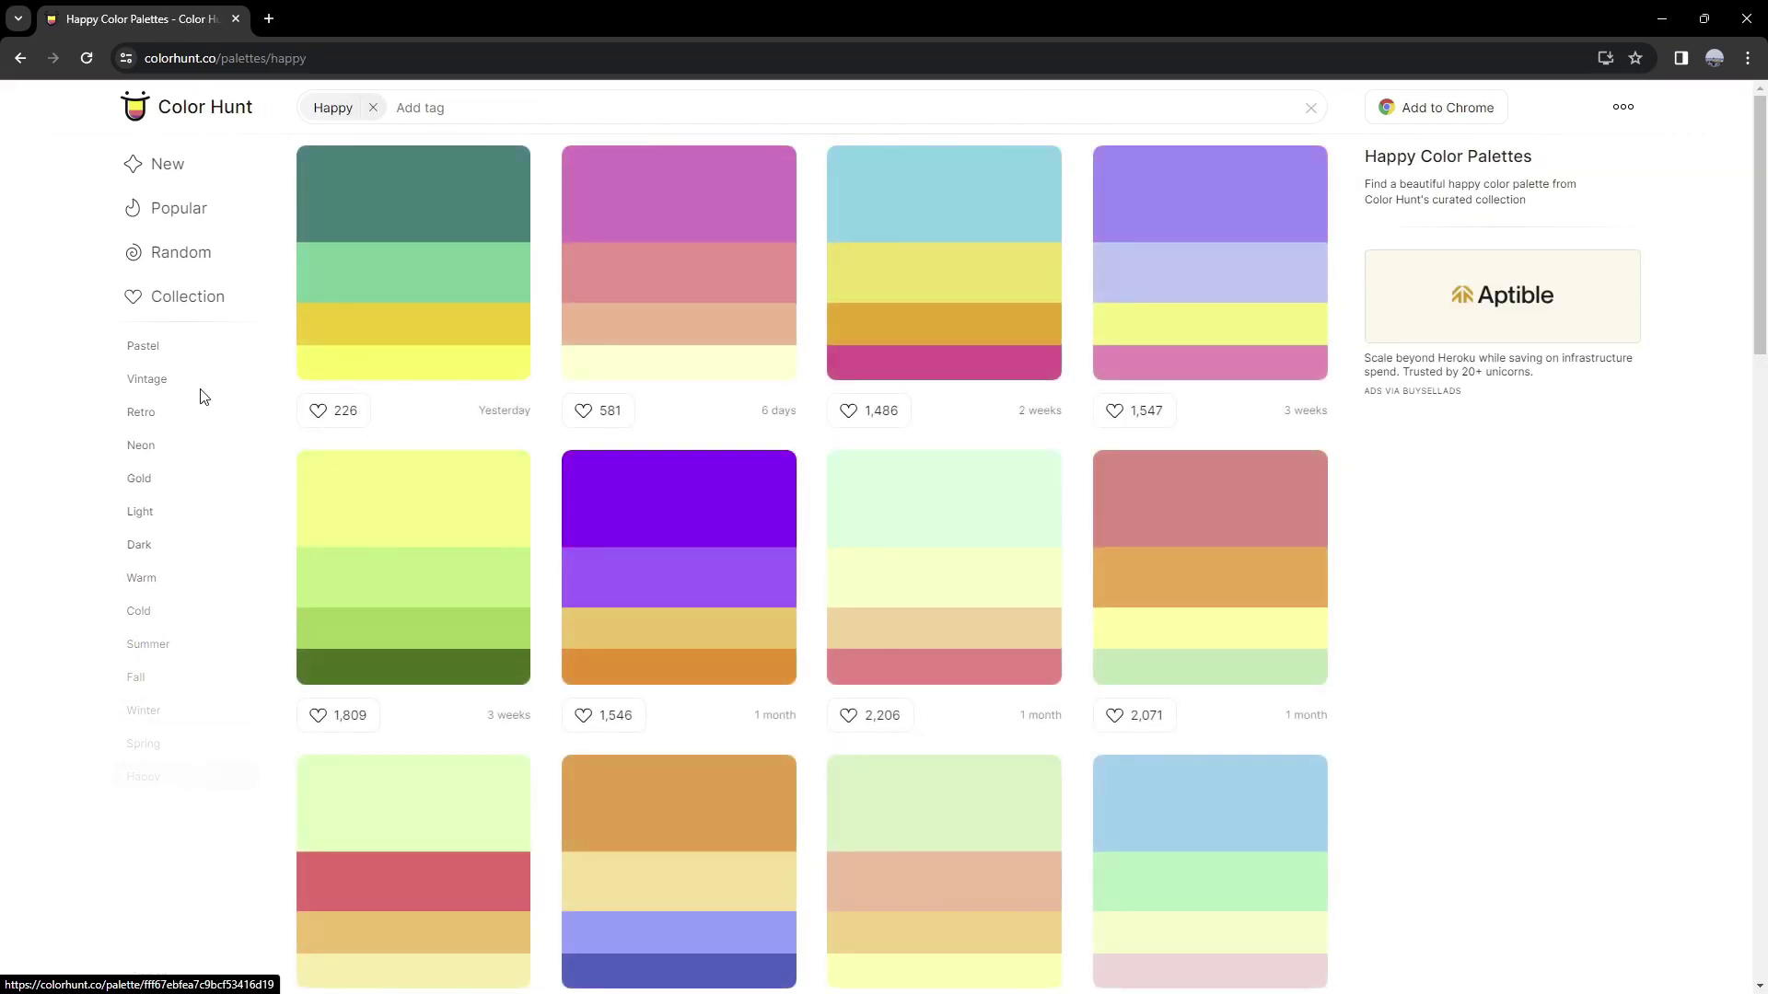
pyautogui.click(145, 350)
pyautogui.click(158, 382)
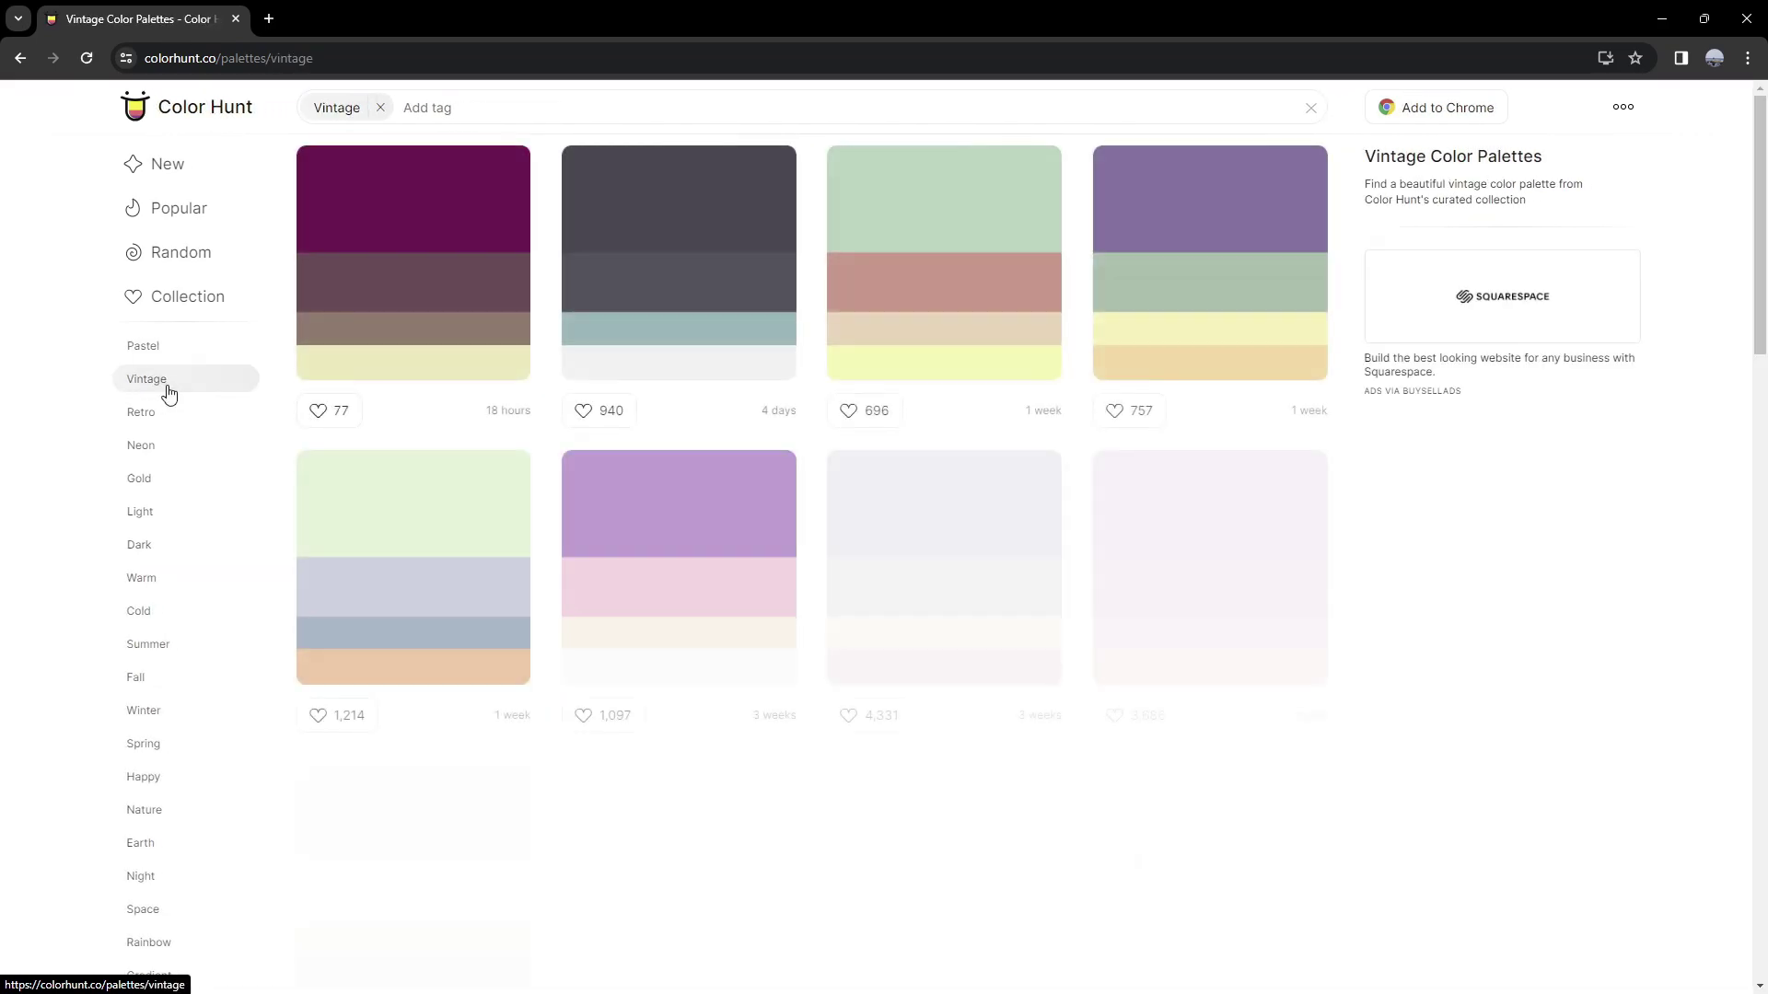
pyautogui.scroll(-3, 1154, 697)
pyautogui.scroll(7, 1157, 703)
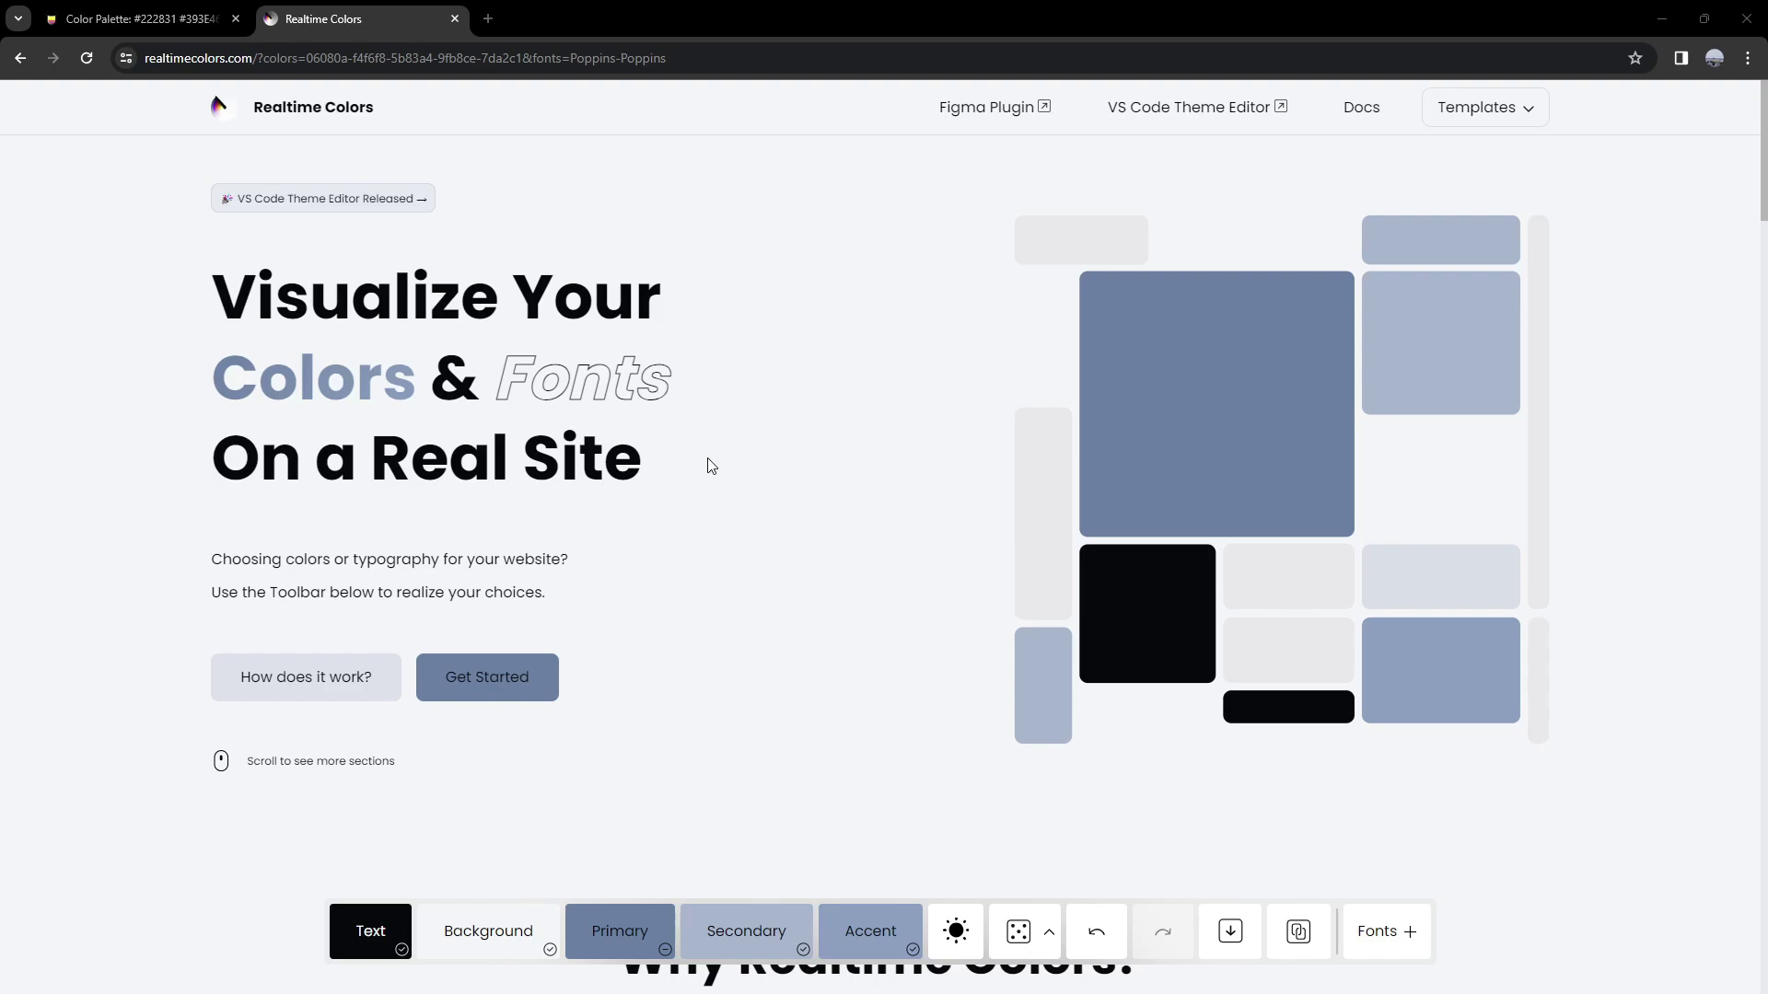
# Compare the Realtime Colors demo page with the Color Hunt tab and scroll its default layout.
pyautogui.moveTo(658, 477); pyautogui.dragTo(159, 324)
pyautogui.click(160, 324)
pyautogui.click(172, 7)
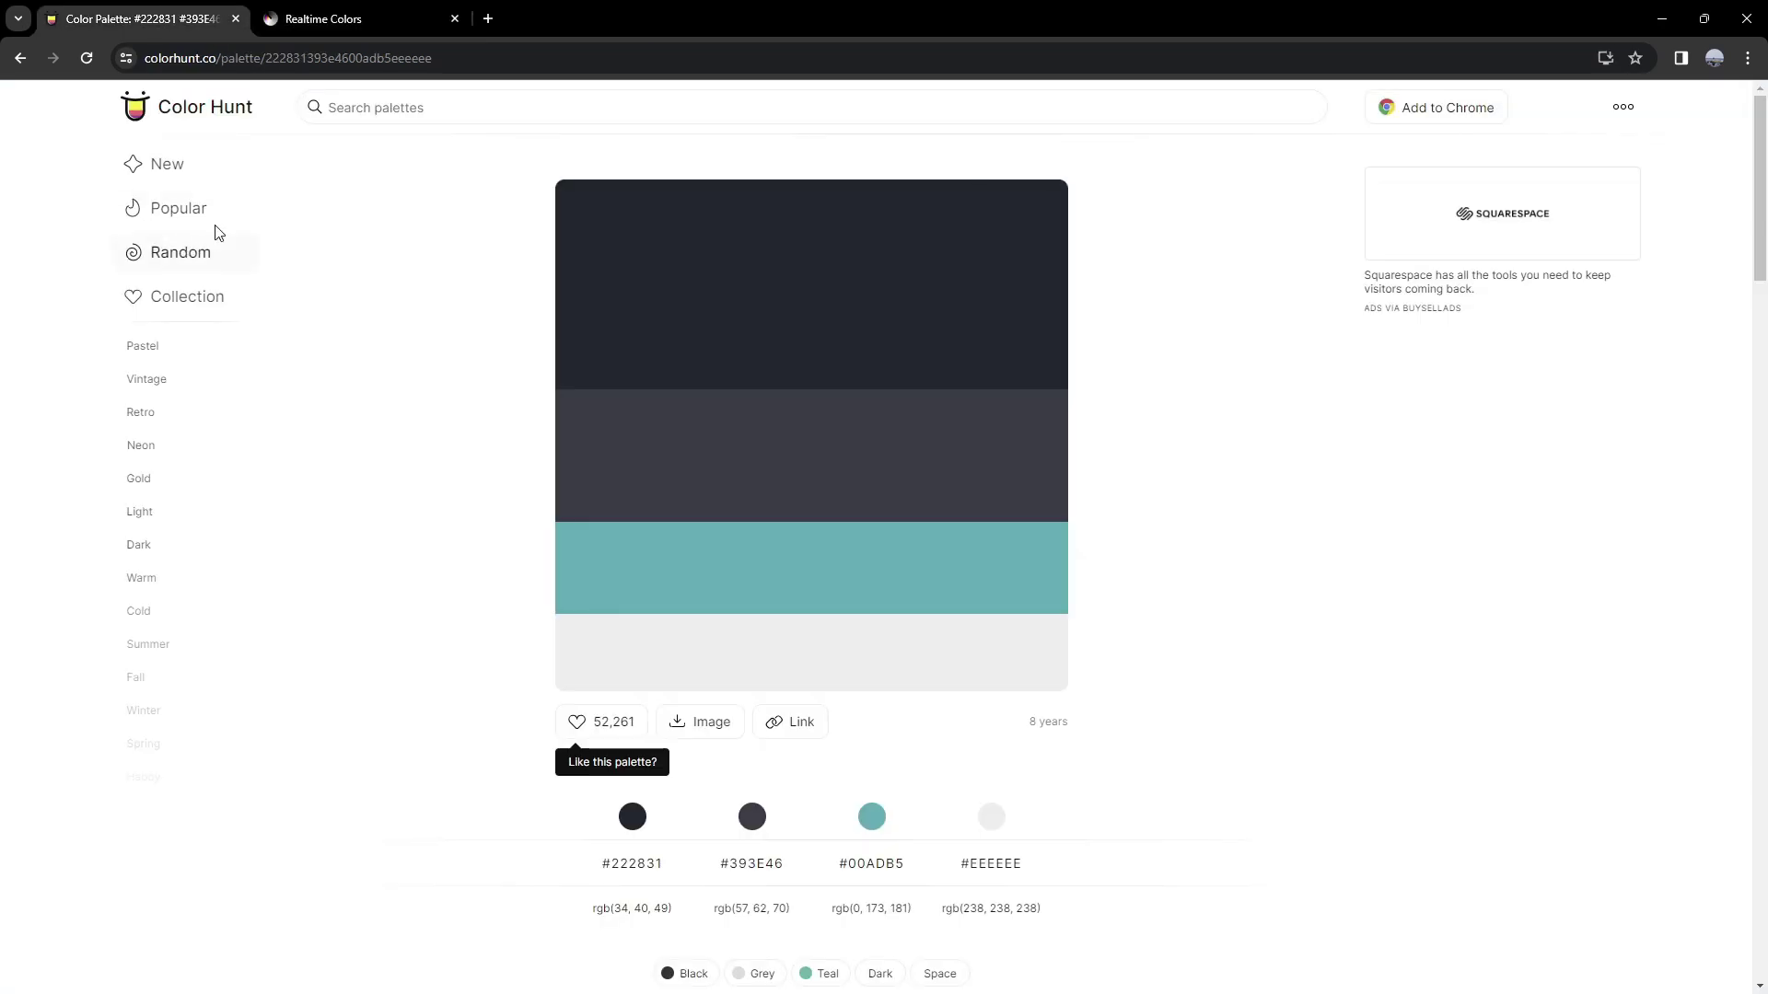
pyautogui.click(350, 17)
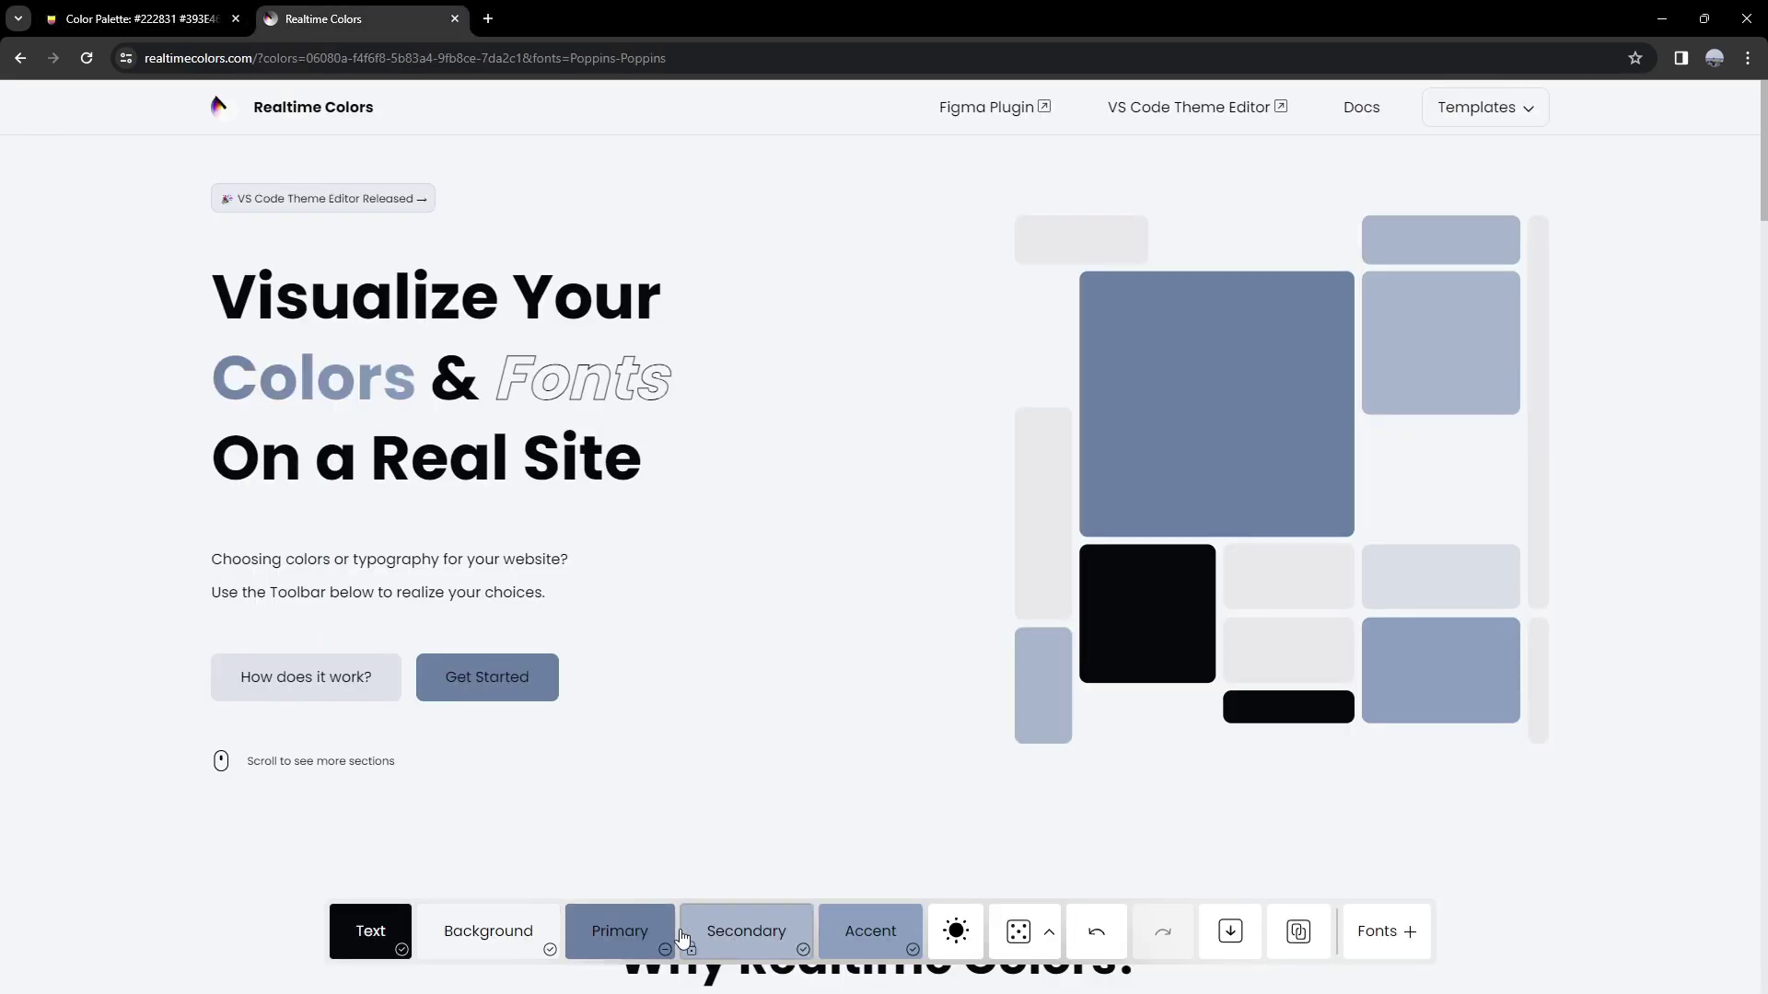
pyautogui.scroll(-5, 887, 754)
pyautogui.scroll(5, 832, 643)
pyautogui.scroll(-5, 1006, 829)
pyautogui.scroll(-5, 903, 781)
pyautogui.scroll(10, 829, 662)
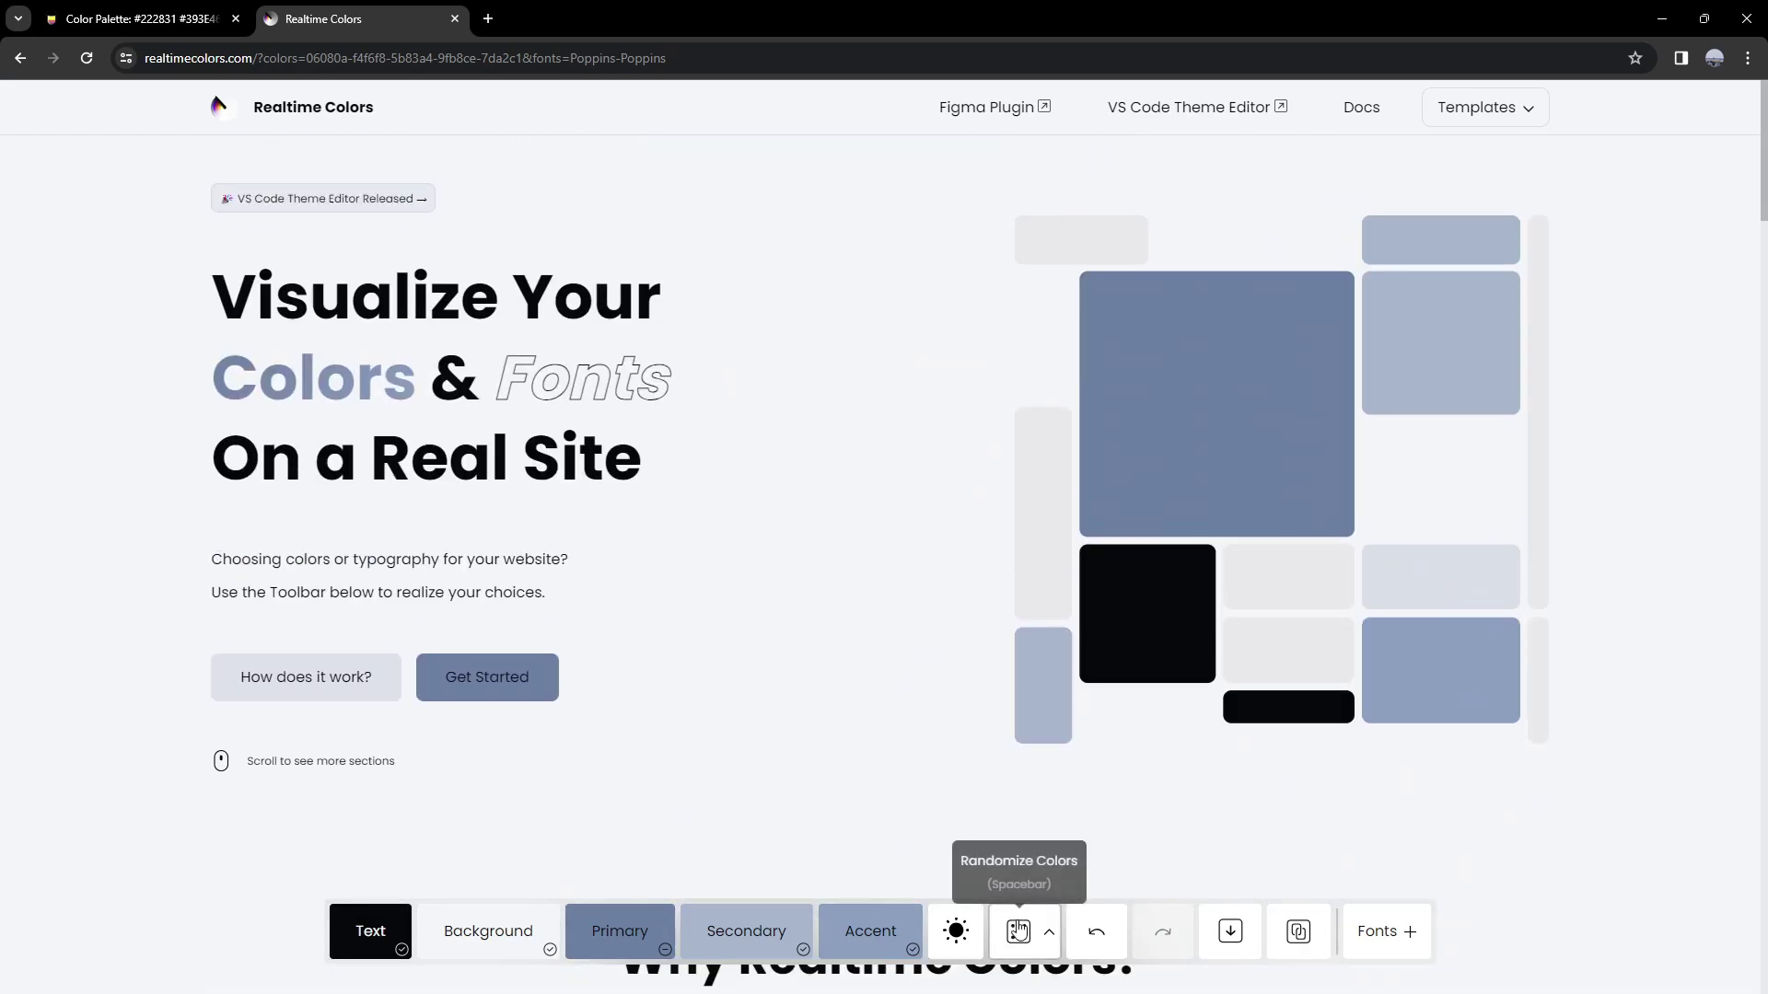
# Randomize the site's colour palette repeatedly, switching to dark mode along the way.
pyautogui.click(1017, 935)
pyautogui.click(1017, 939)
pyautogui.click(1016, 939)
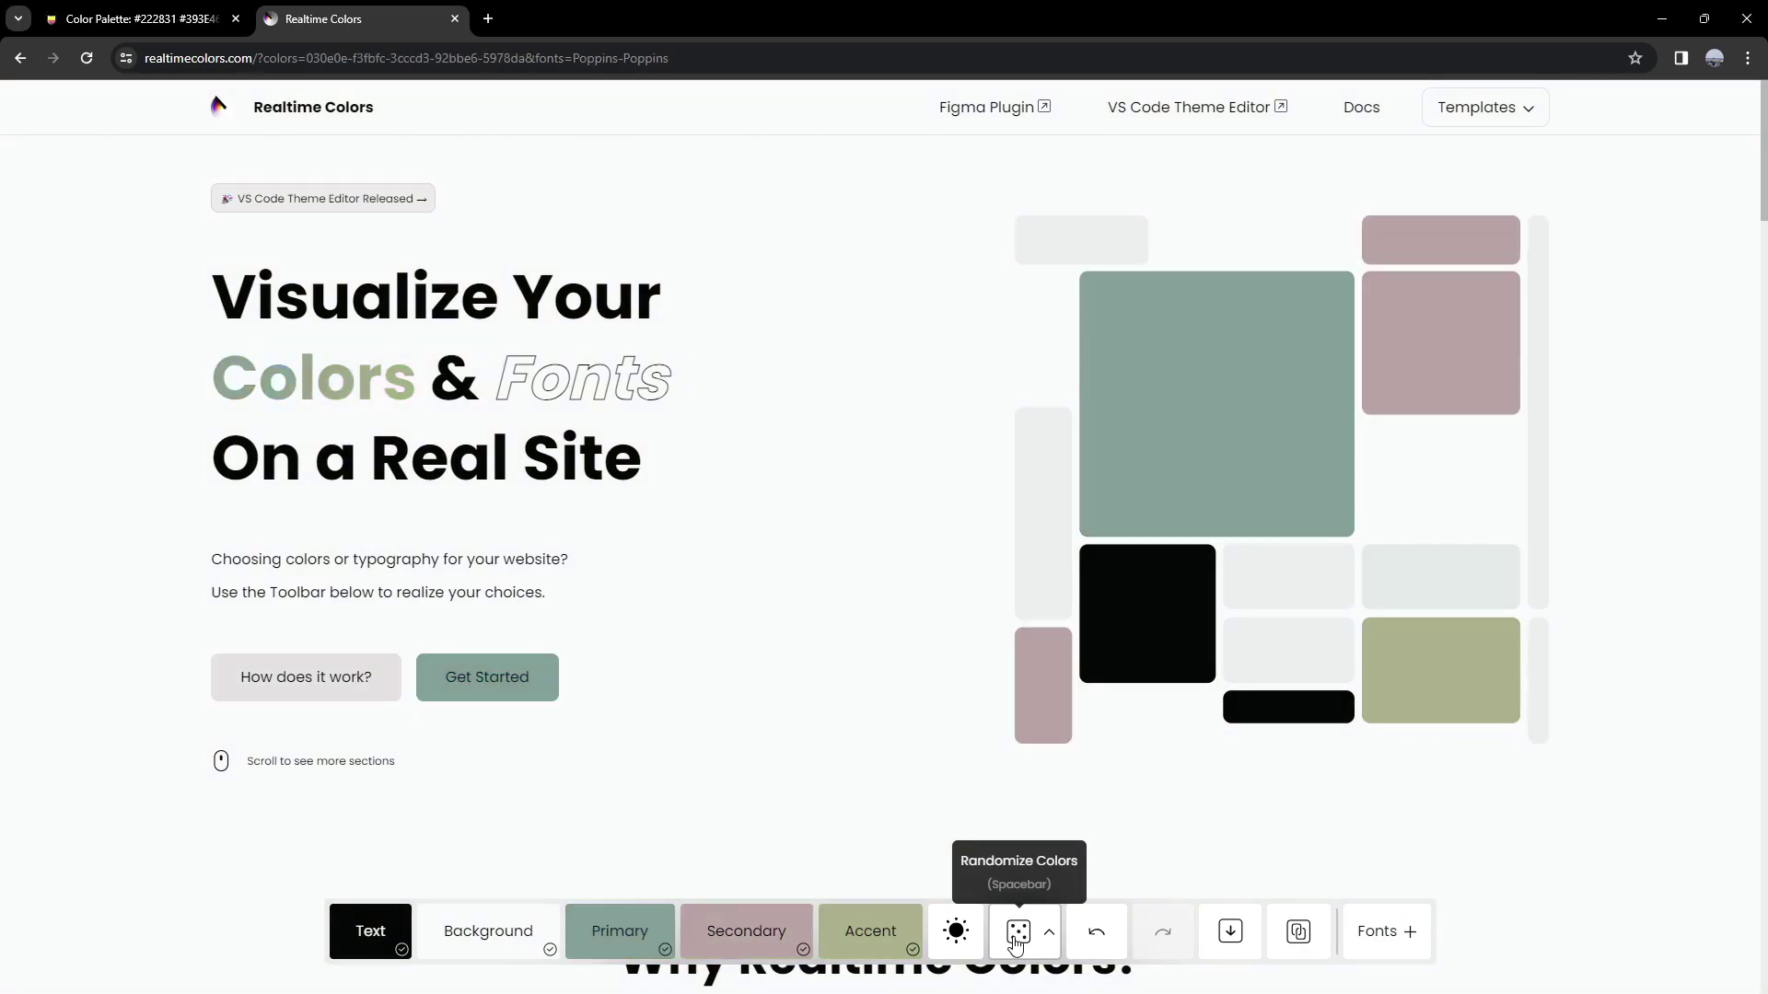
pyautogui.click(1016, 939)
pyautogui.press('space')
pyautogui.click(956, 932)
pyautogui.click(1017, 930)
pyautogui.click(1017, 930)
pyautogui.click(1018, 930)
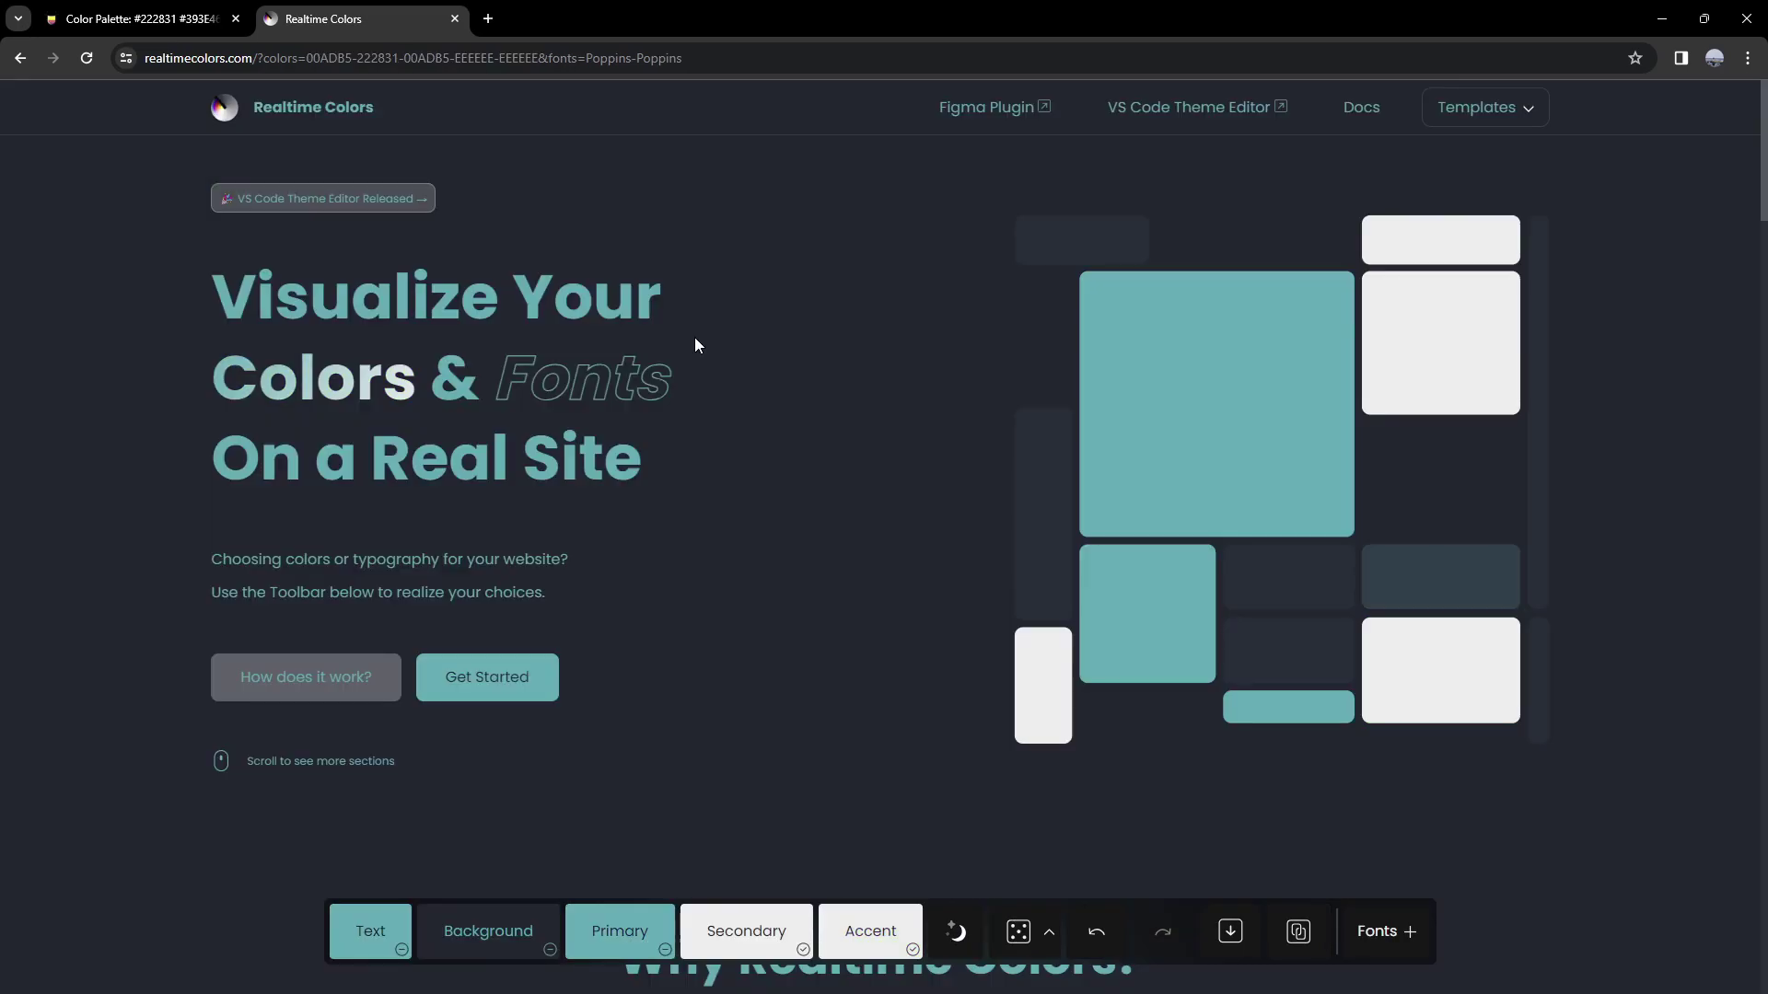
# Scroll the preview and return to the dark charcoal-and-teal scheme.
pyautogui.scroll(-15, 611, 541)
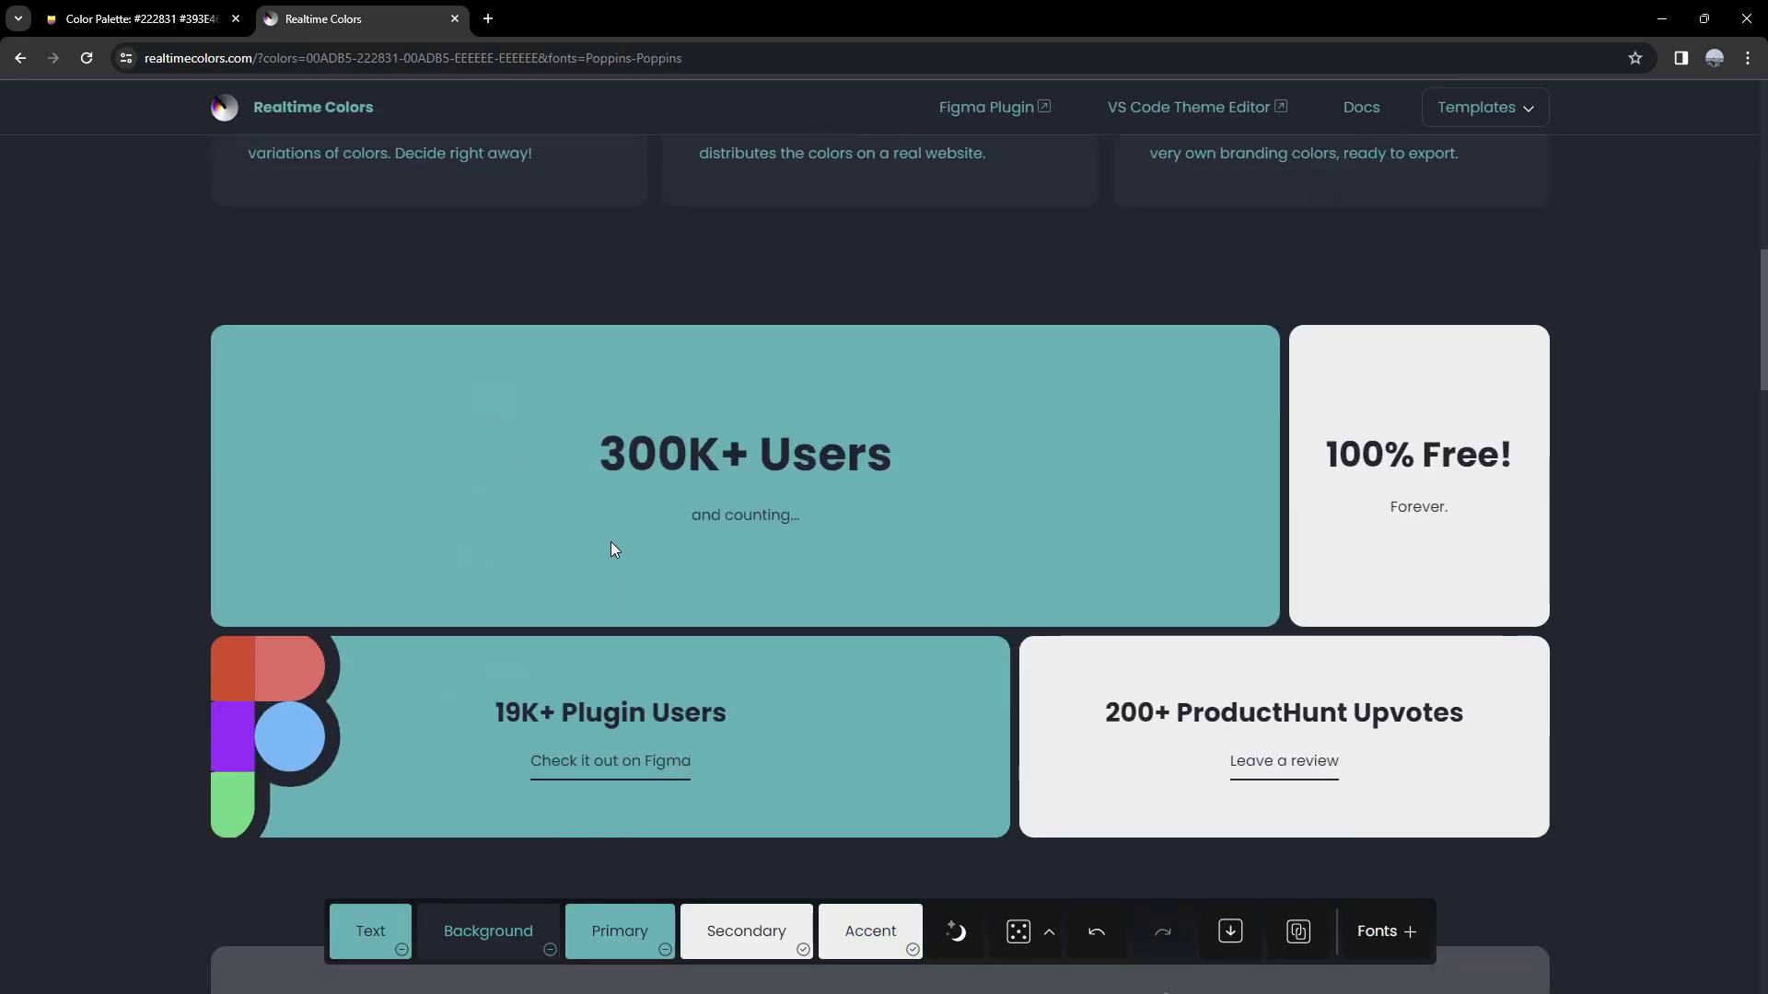
pyautogui.scroll(-15, 611, 548)
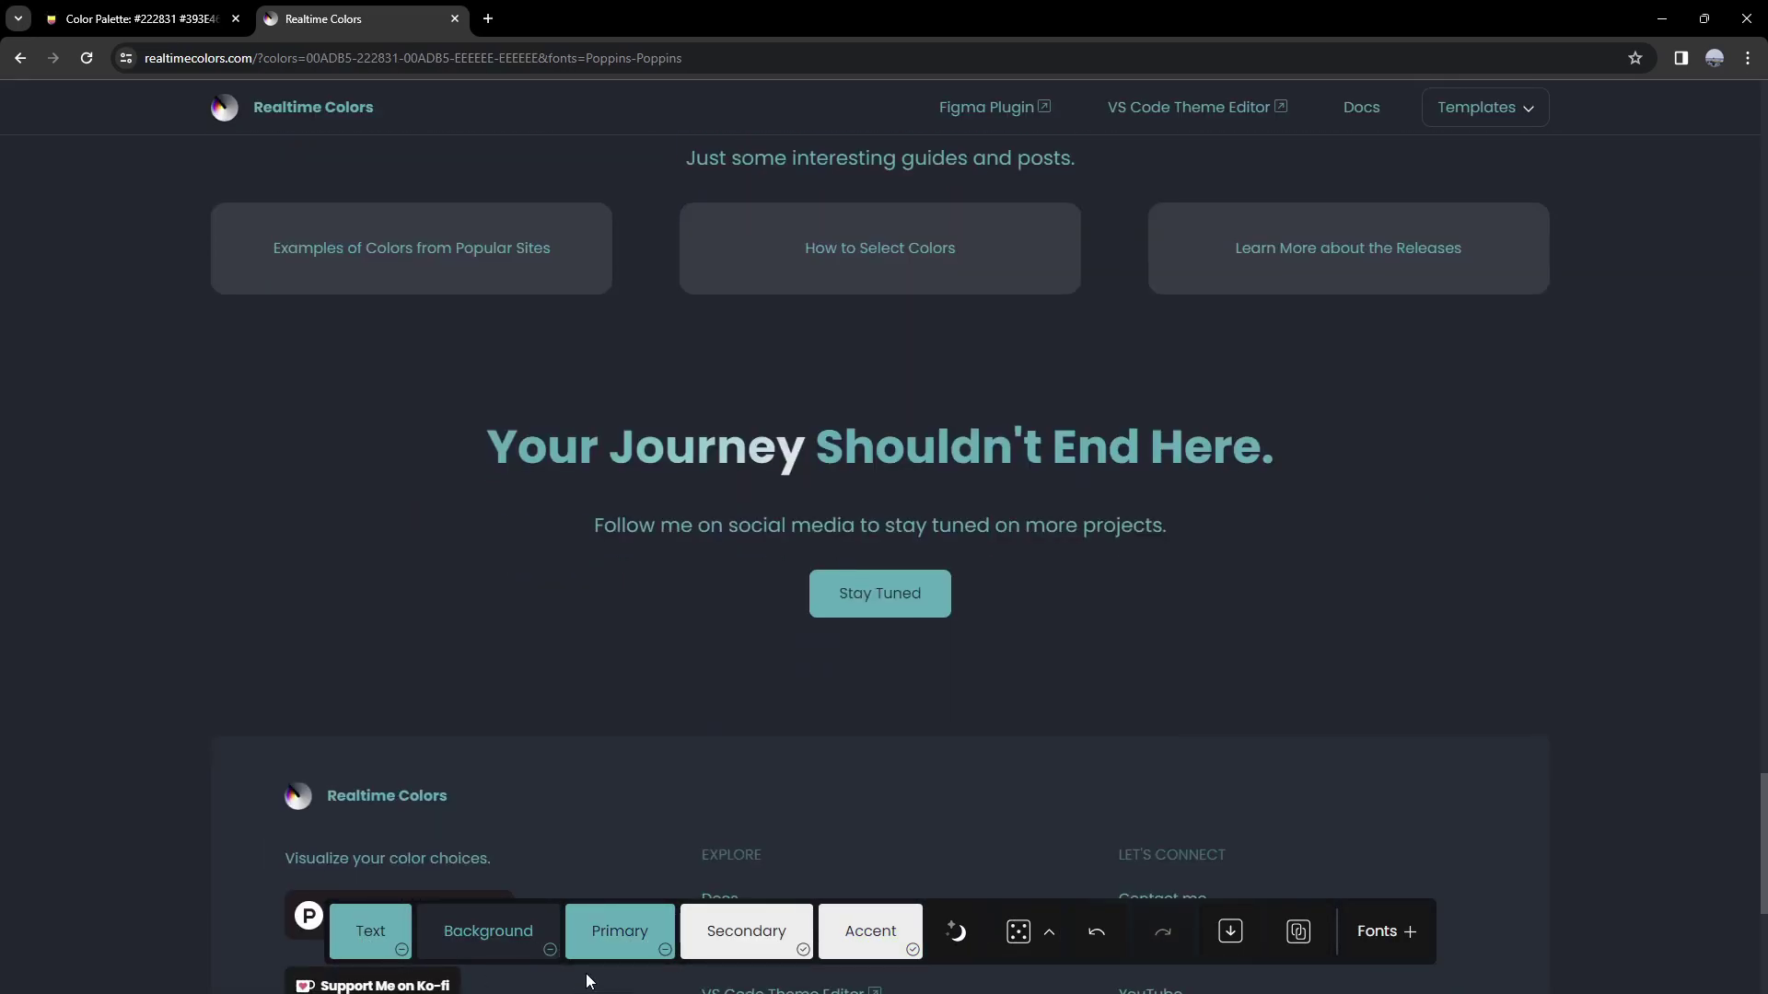
pyautogui.scroll(-5, 605, 911)
pyautogui.scroll(20, 739, 728)
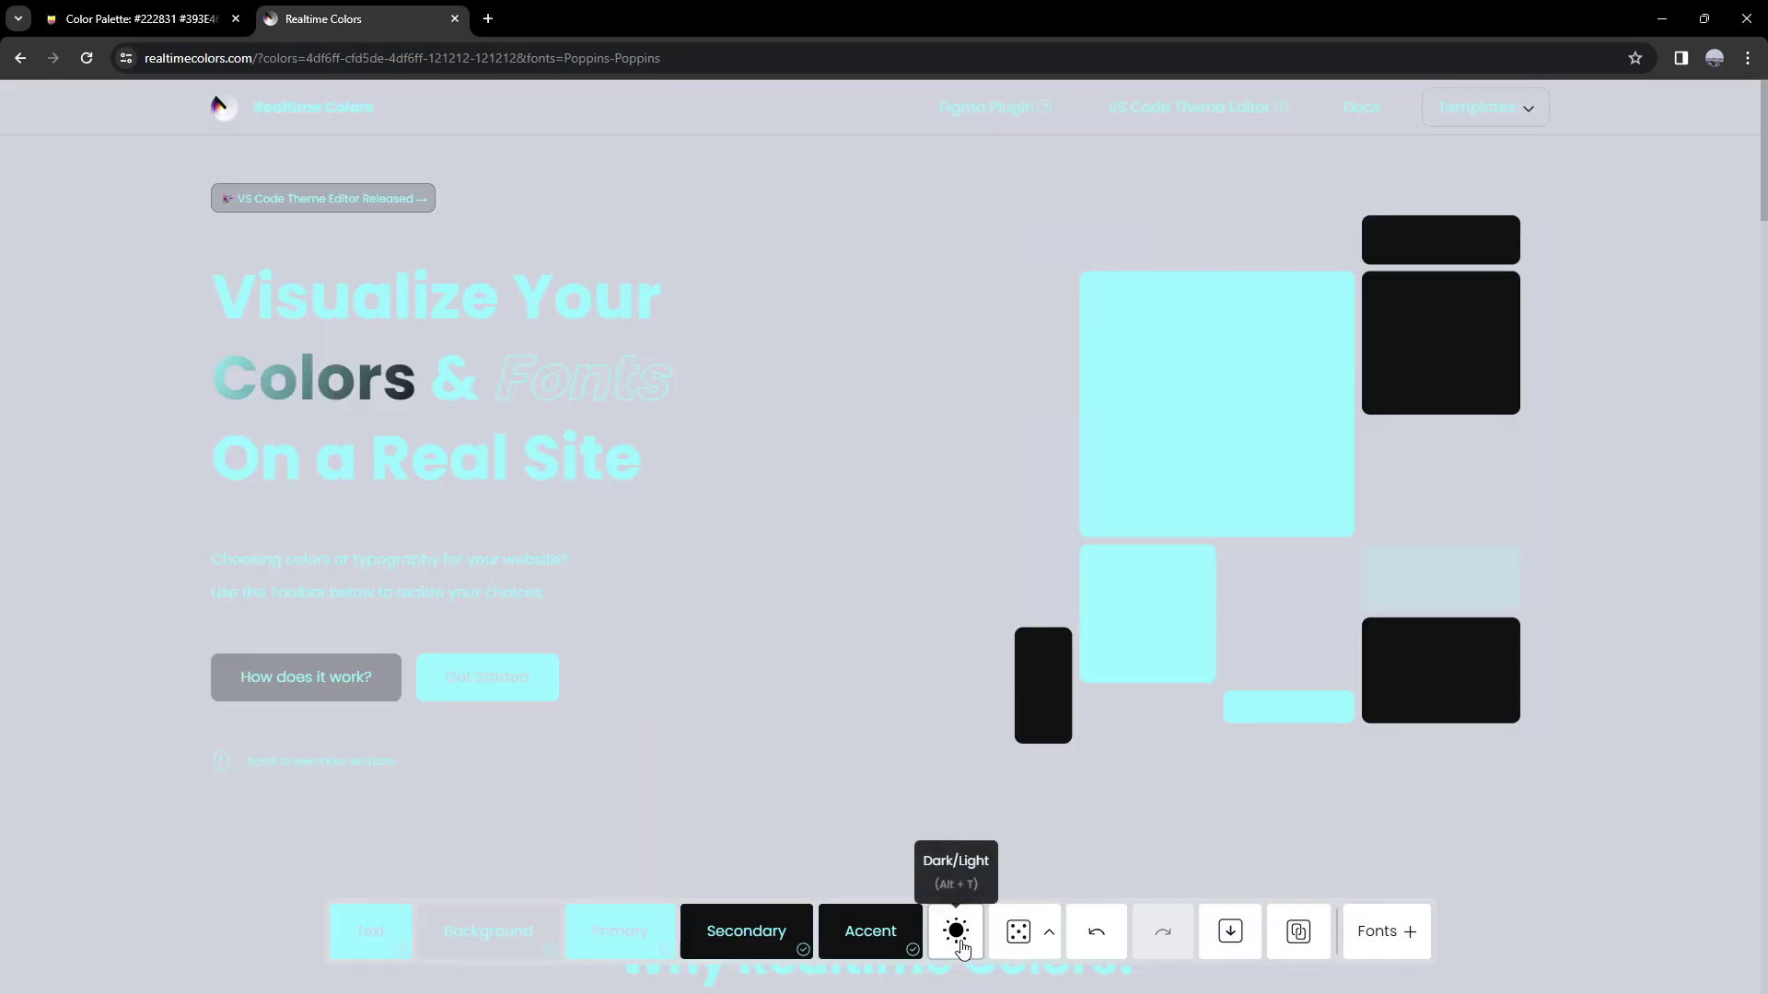
pyautogui.click(957, 933)
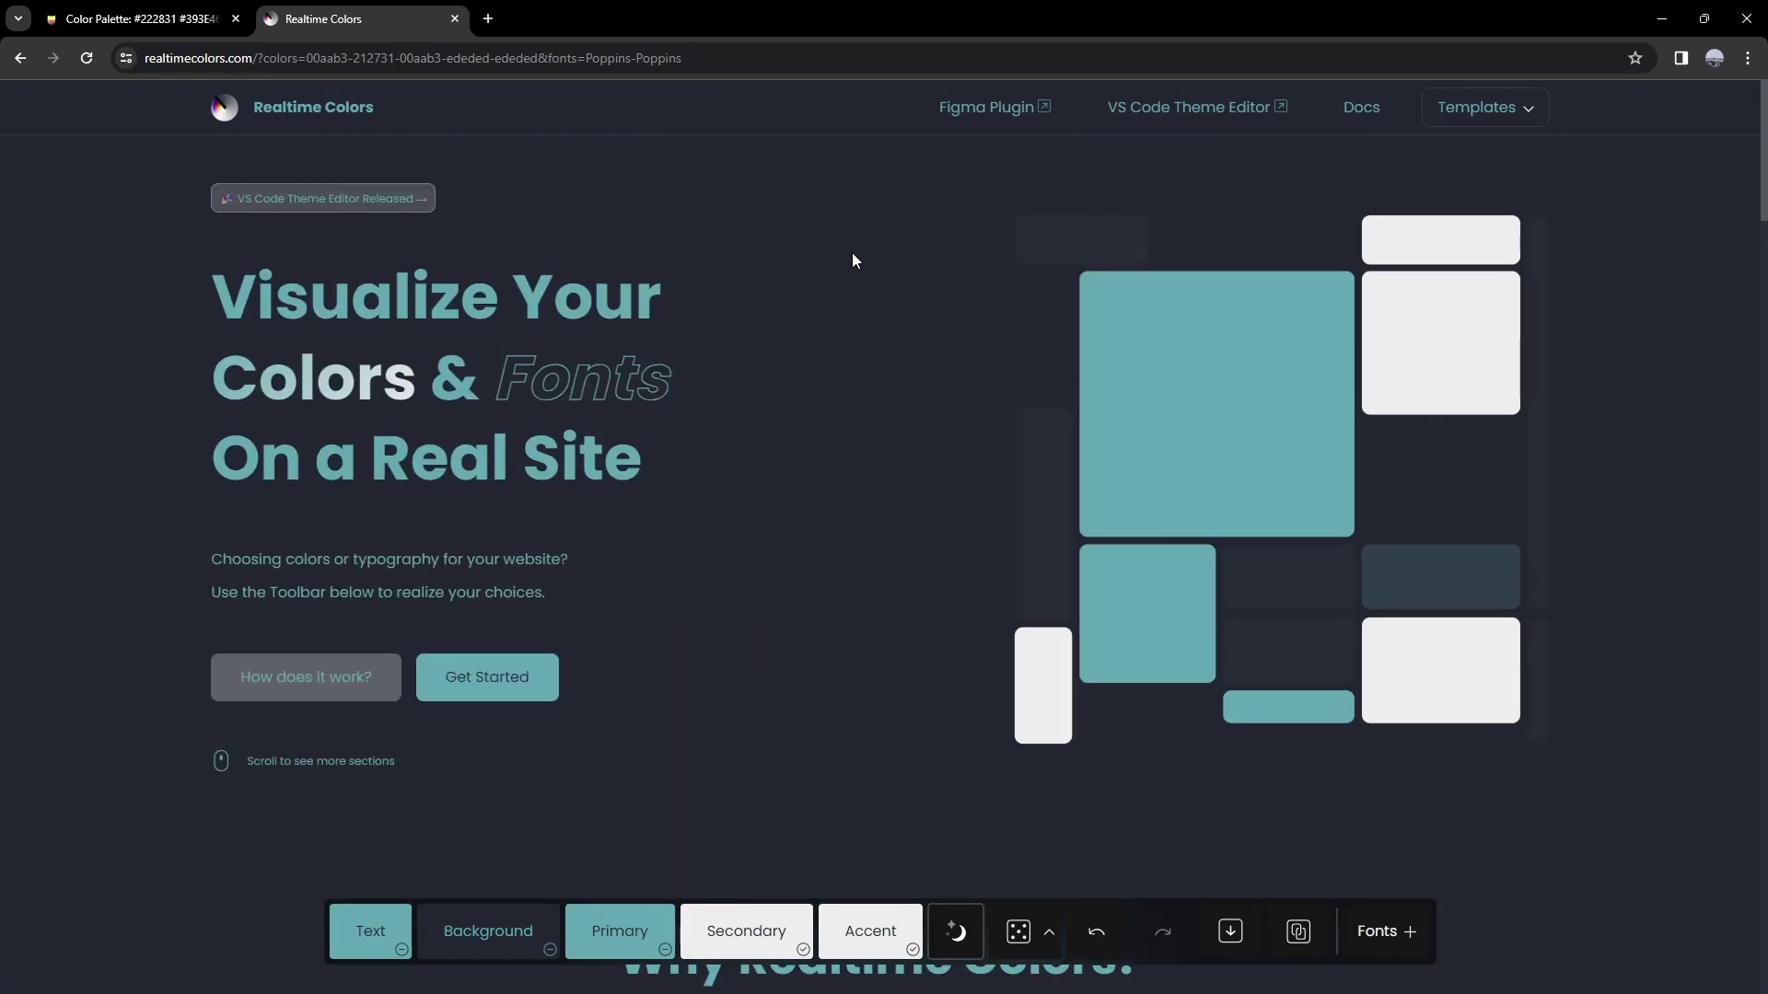
# Apply the 1.250 Major Third type scale and randomize the fonts.
pyautogui.click(1379, 932)
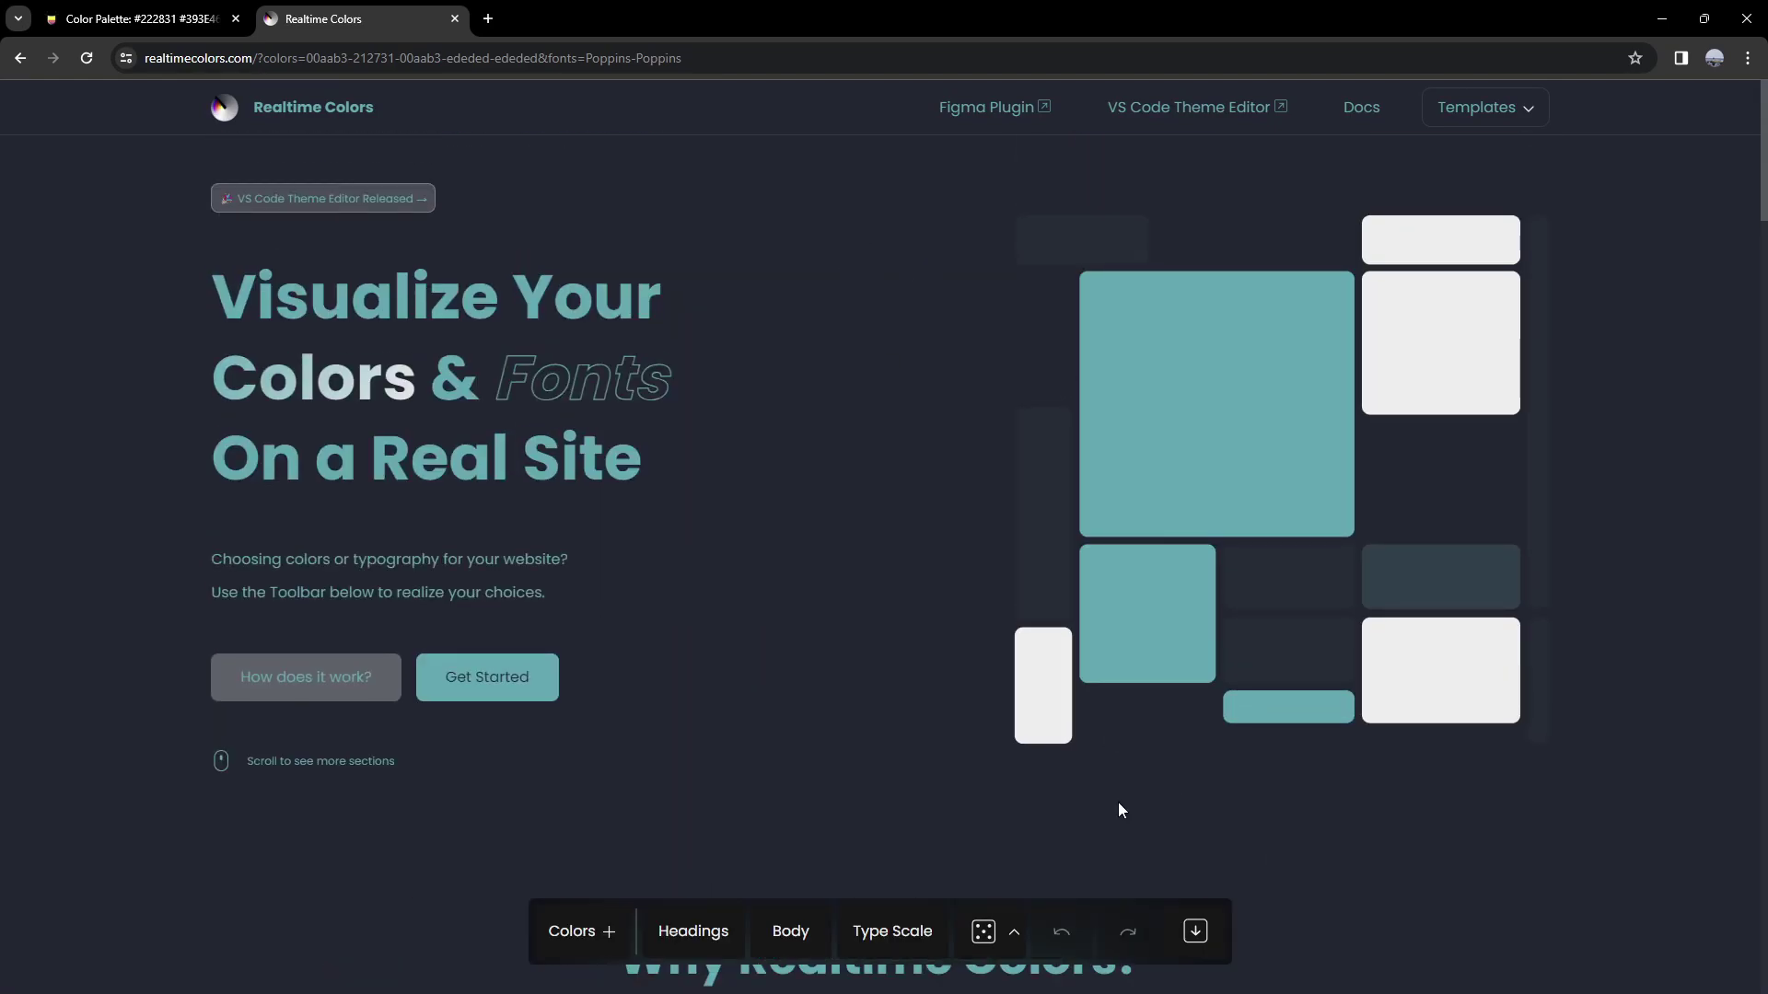
pyautogui.click(870, 944)
pyautogui.click(828, 710)
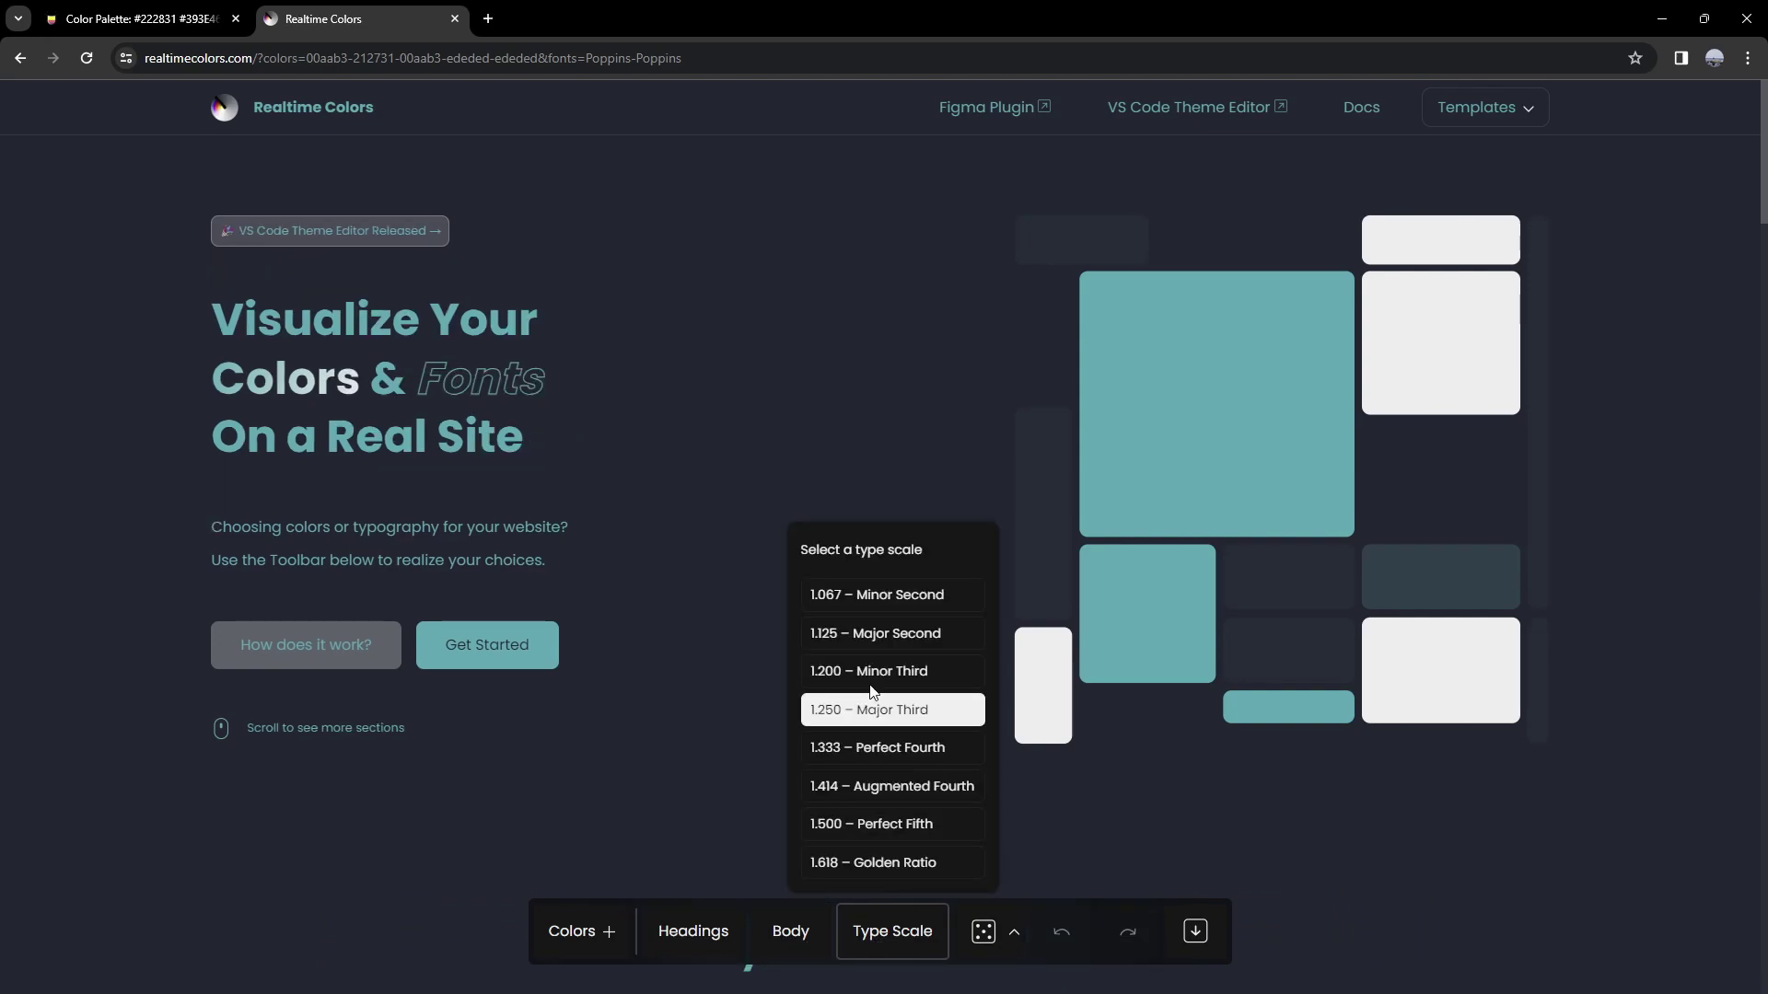
pyautogui.click(777, 931)
pyautogui.click(983, 939)
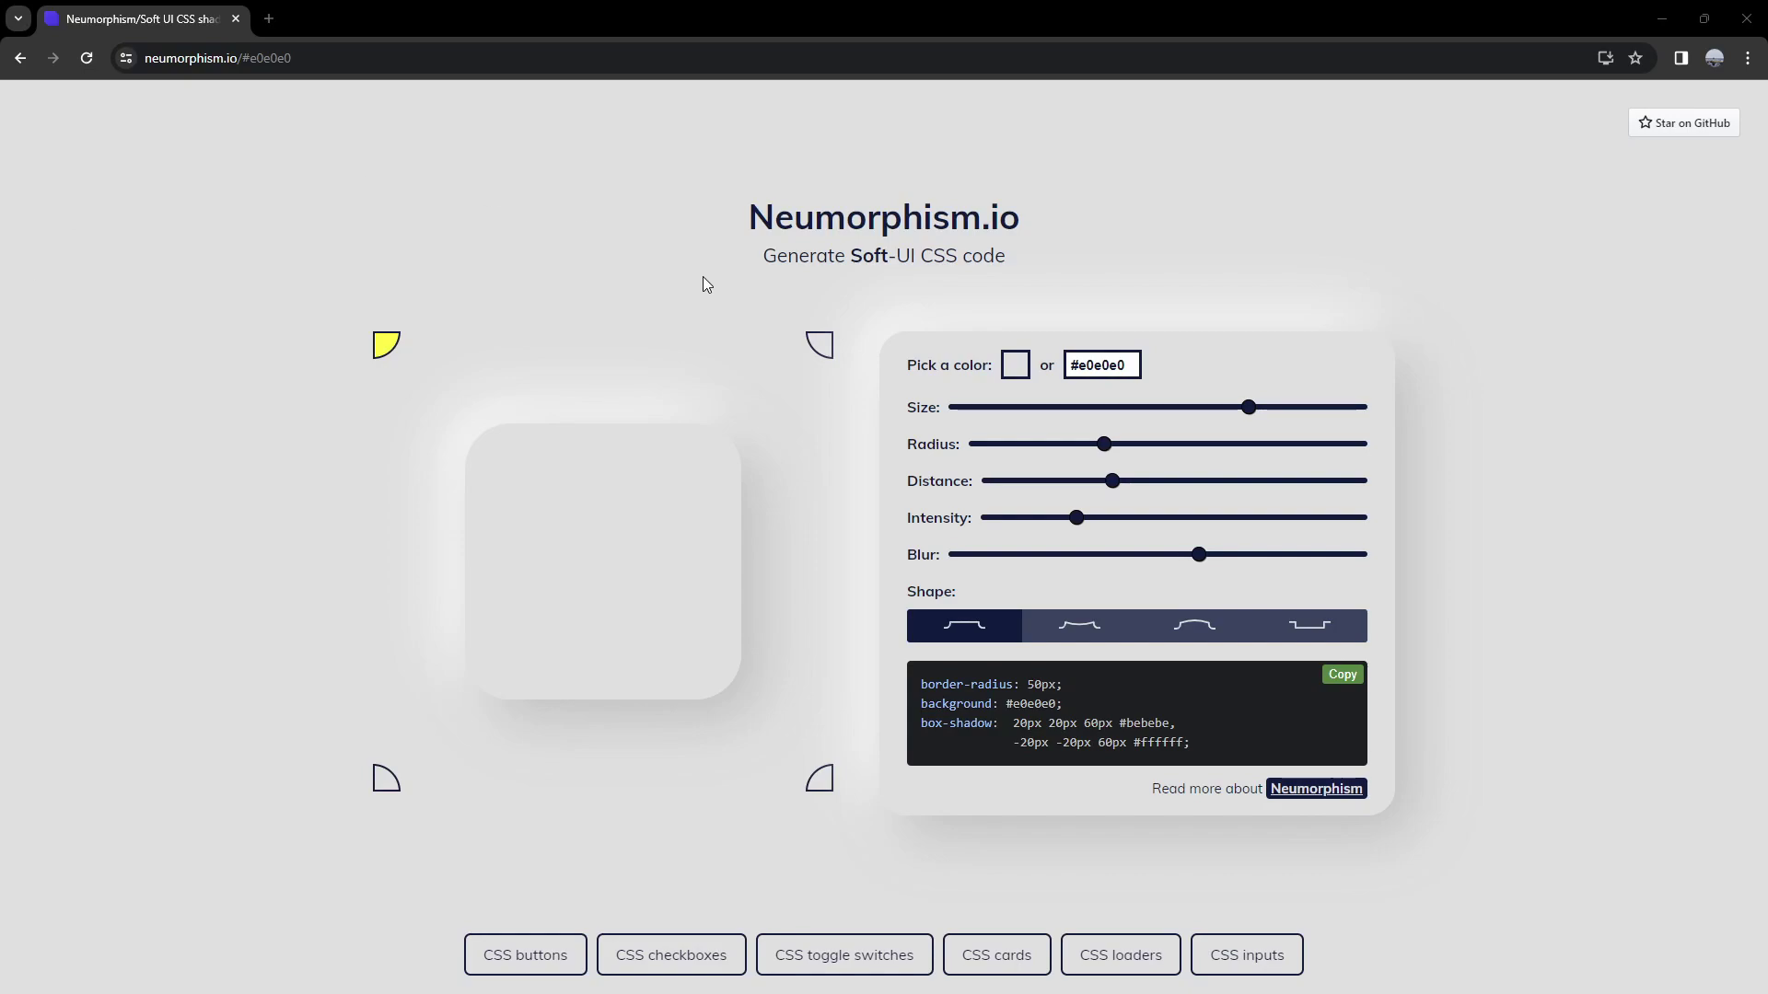
# Set size 297px, radius 79px, distance 35px, slightly lower intensity and 0px blur.
pyautogui.moveTo(1249, 410); pyautogui.dragTo(1325, 408)
pyautogui.moveTo(1074, 451); pyautogui.dragTo(1136, 451)
pyautogui.moveTo(1261, 482); pyautogui.dragTo(949, 606)
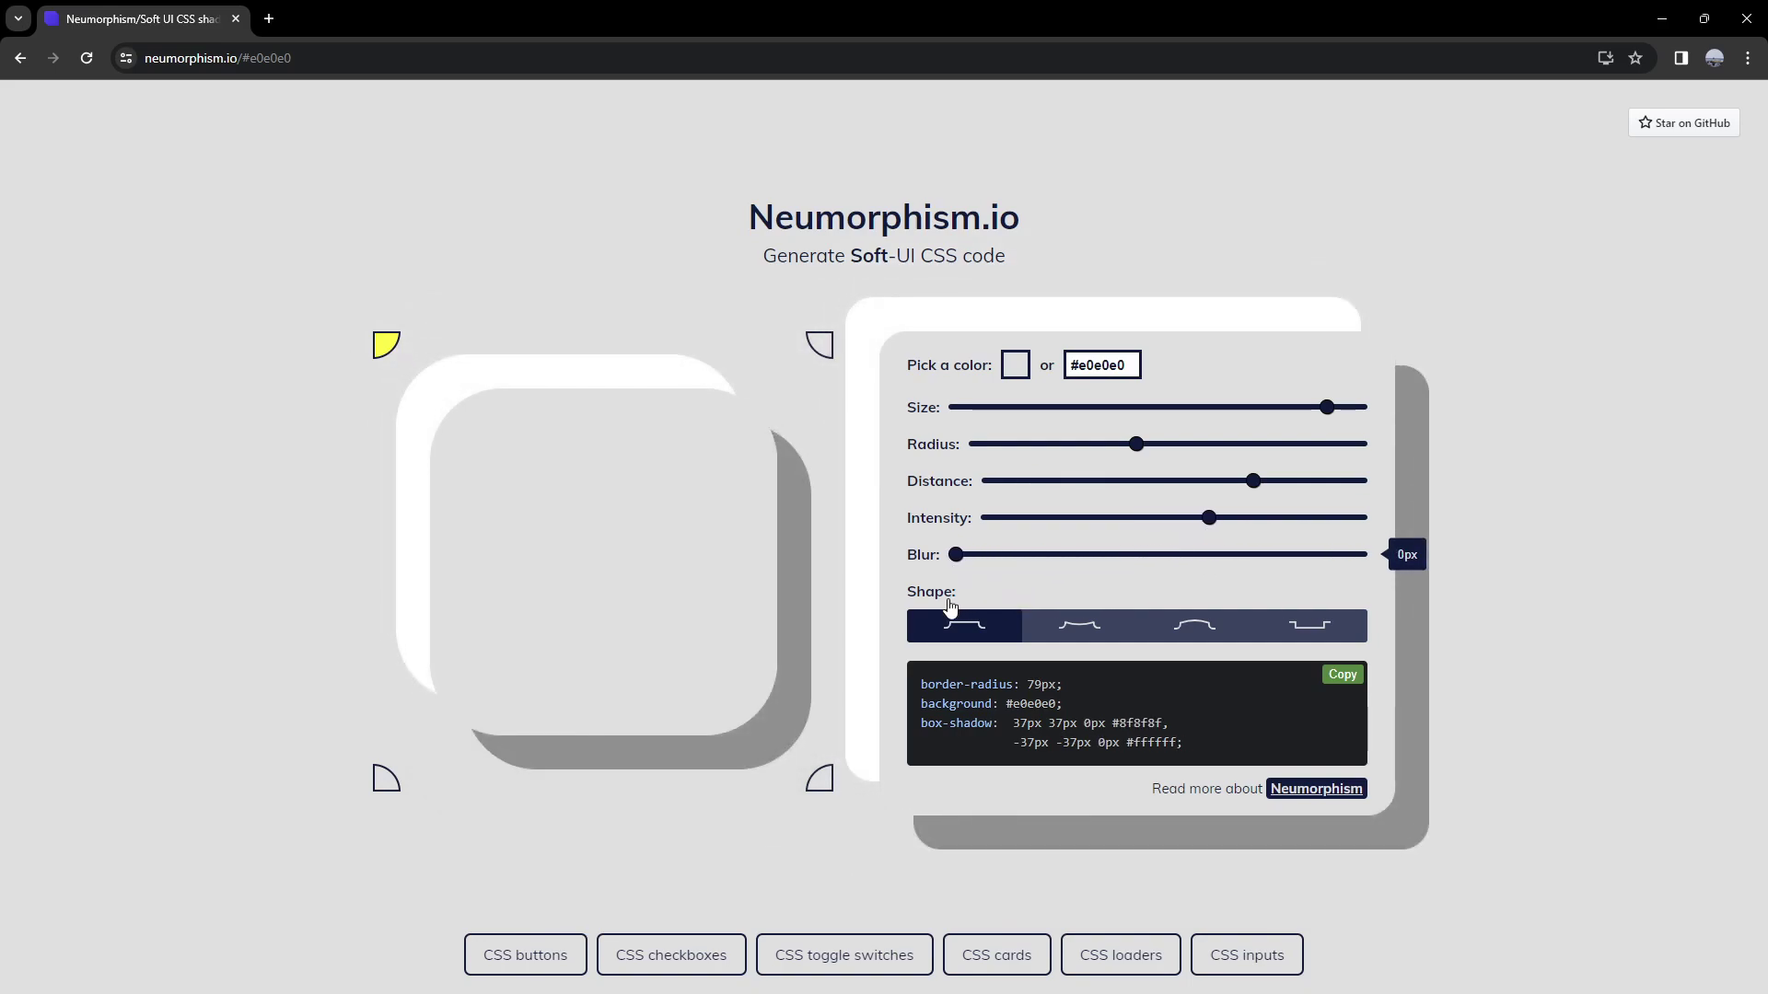
pyautogui.moveTo(1206, 520); pyautogui.dragTo(1270, 488)
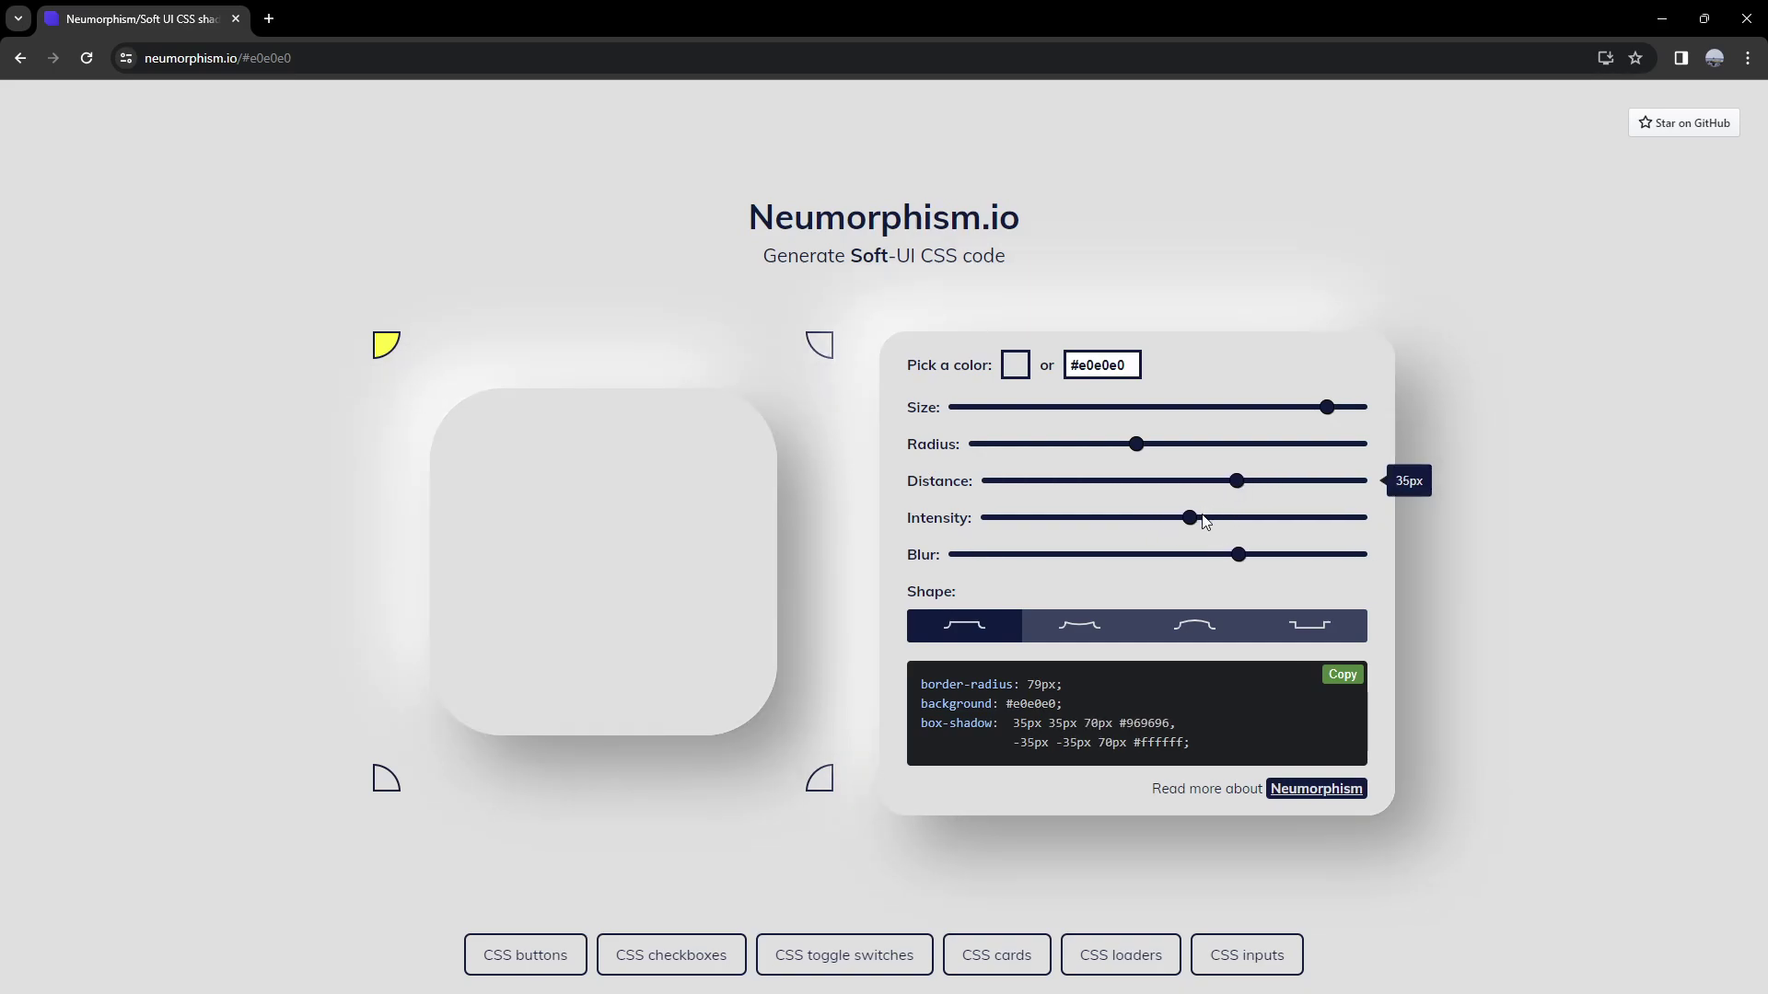
pyautogui.moveTo(1238, 554); pyautogui.dragTo(955, 555)
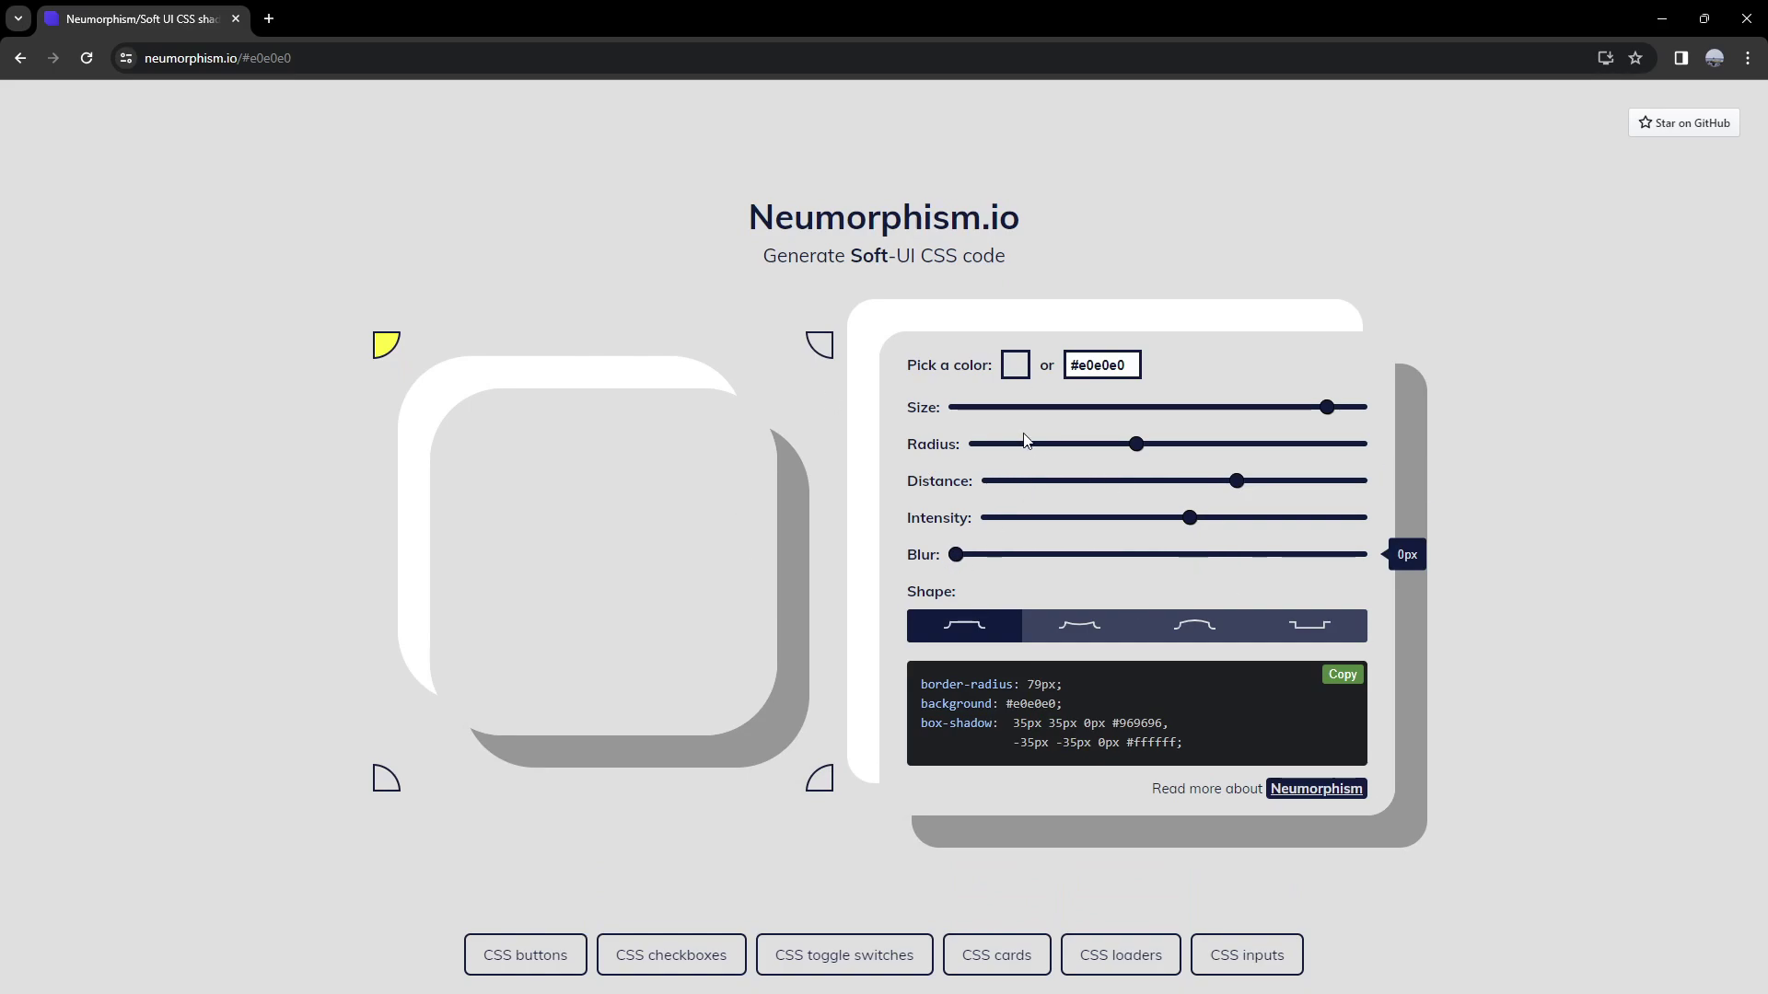
# Move the light source top-right then bottom-left and try surface shapes, ending on flat.
pyautogui.click(819, 346)
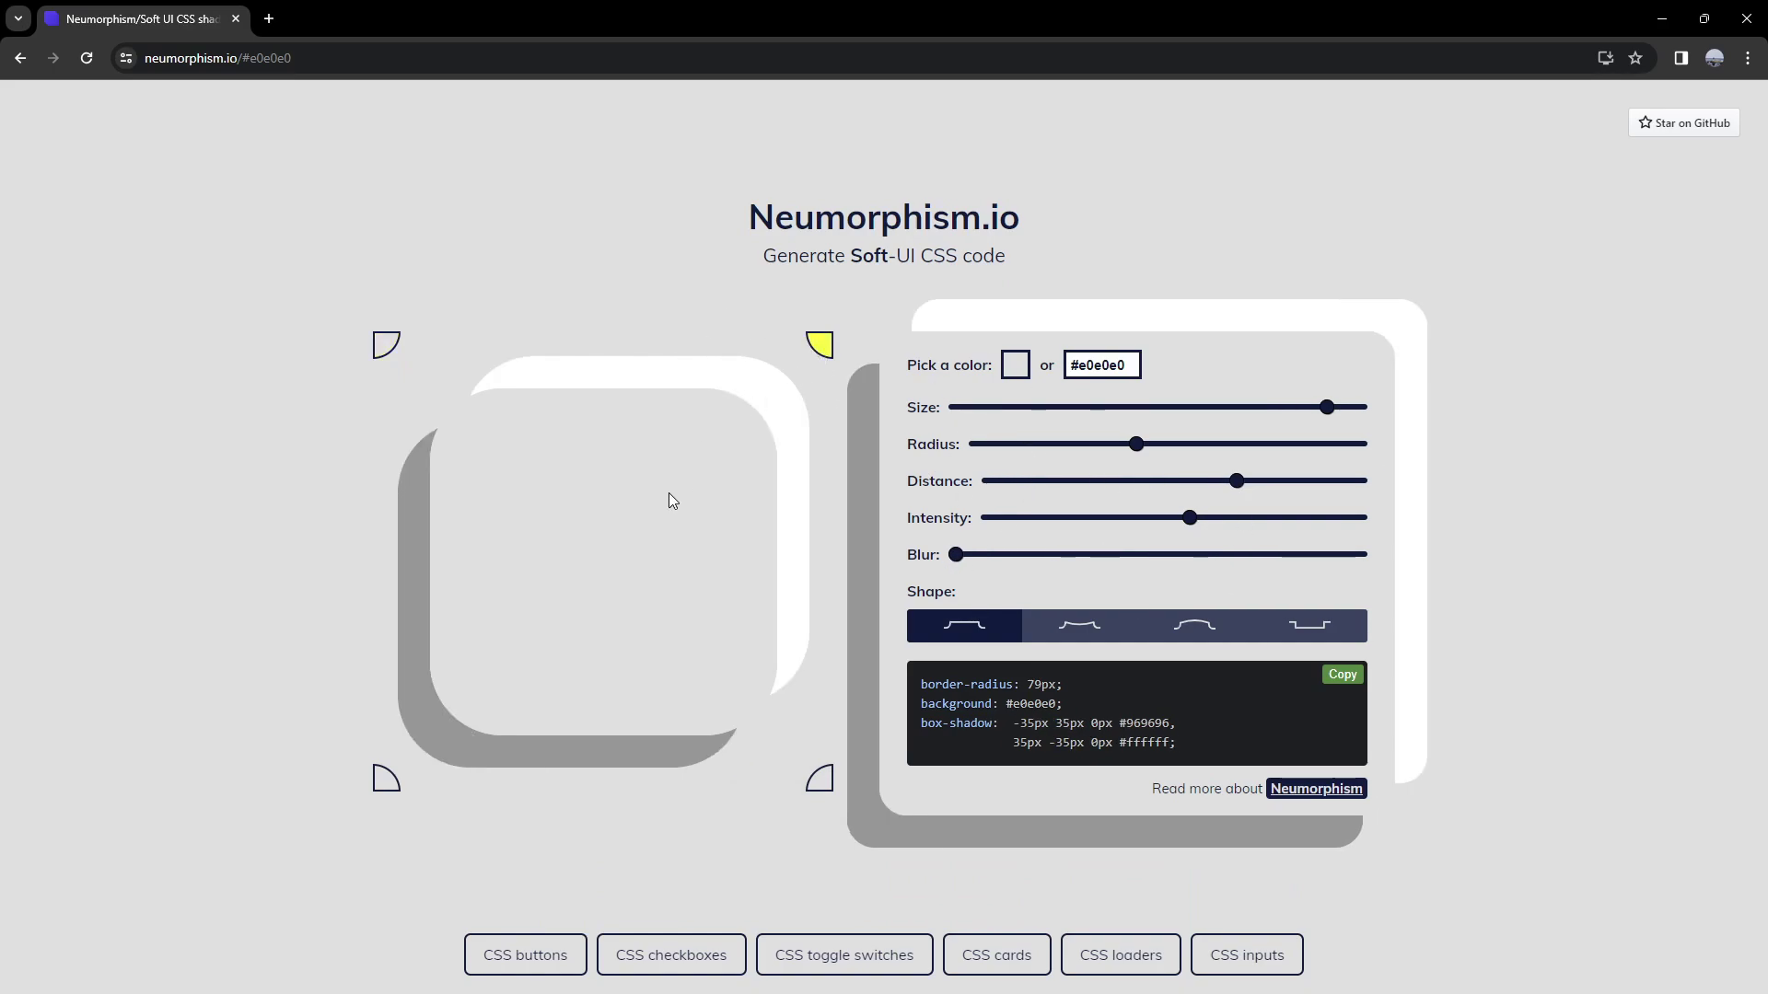
pyautogui.click(384, 781)
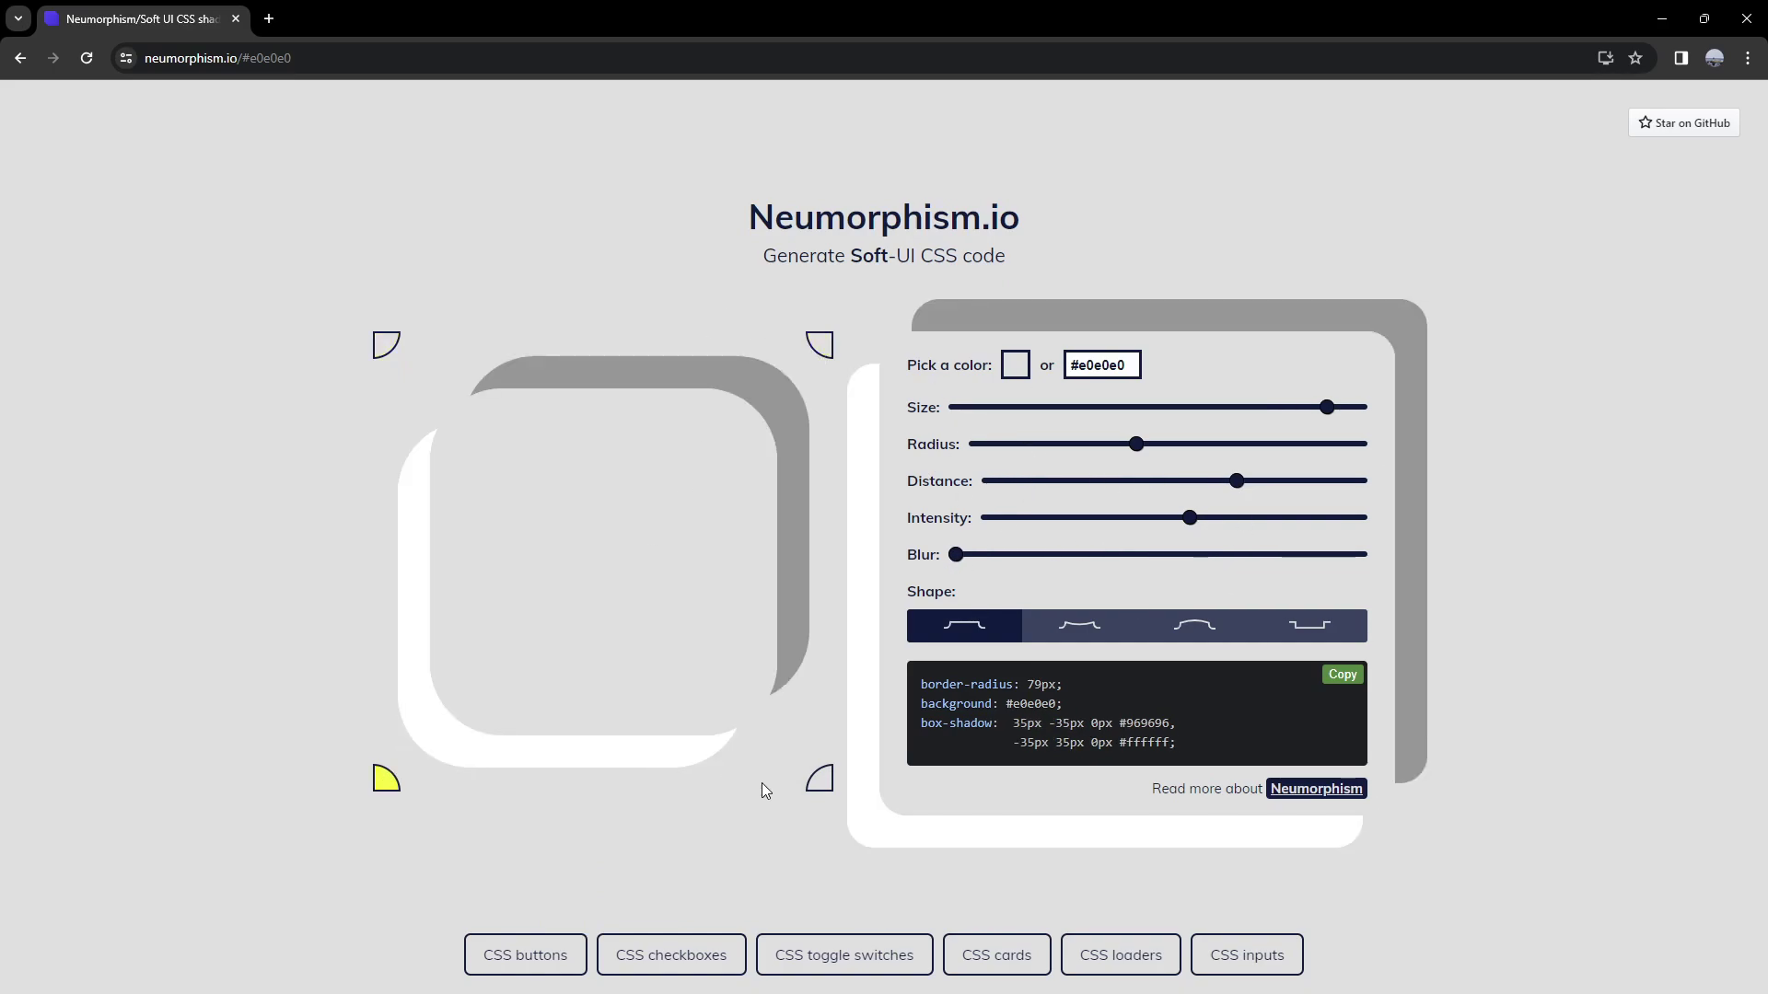
pyautogui.click(1083, 628)
pyautogui.click(1195, 628)
pyautogui.click(1326, 629)
pyautogui.click(1078, 628)
pyautogui.click(947, 631)
# Set the base colour to soft pink #e8c0c0, then open the CSS buttons link in a new tab.
pyautogui.click(1015, 365)
pyautogui.moveTo(1128, 493); pyautogui.dragTo(1055, 423)
pyautogui.click(1112, 365)
pyautogui.moveTo(1134, 365); pyautogui.dragTo(1054, 369)
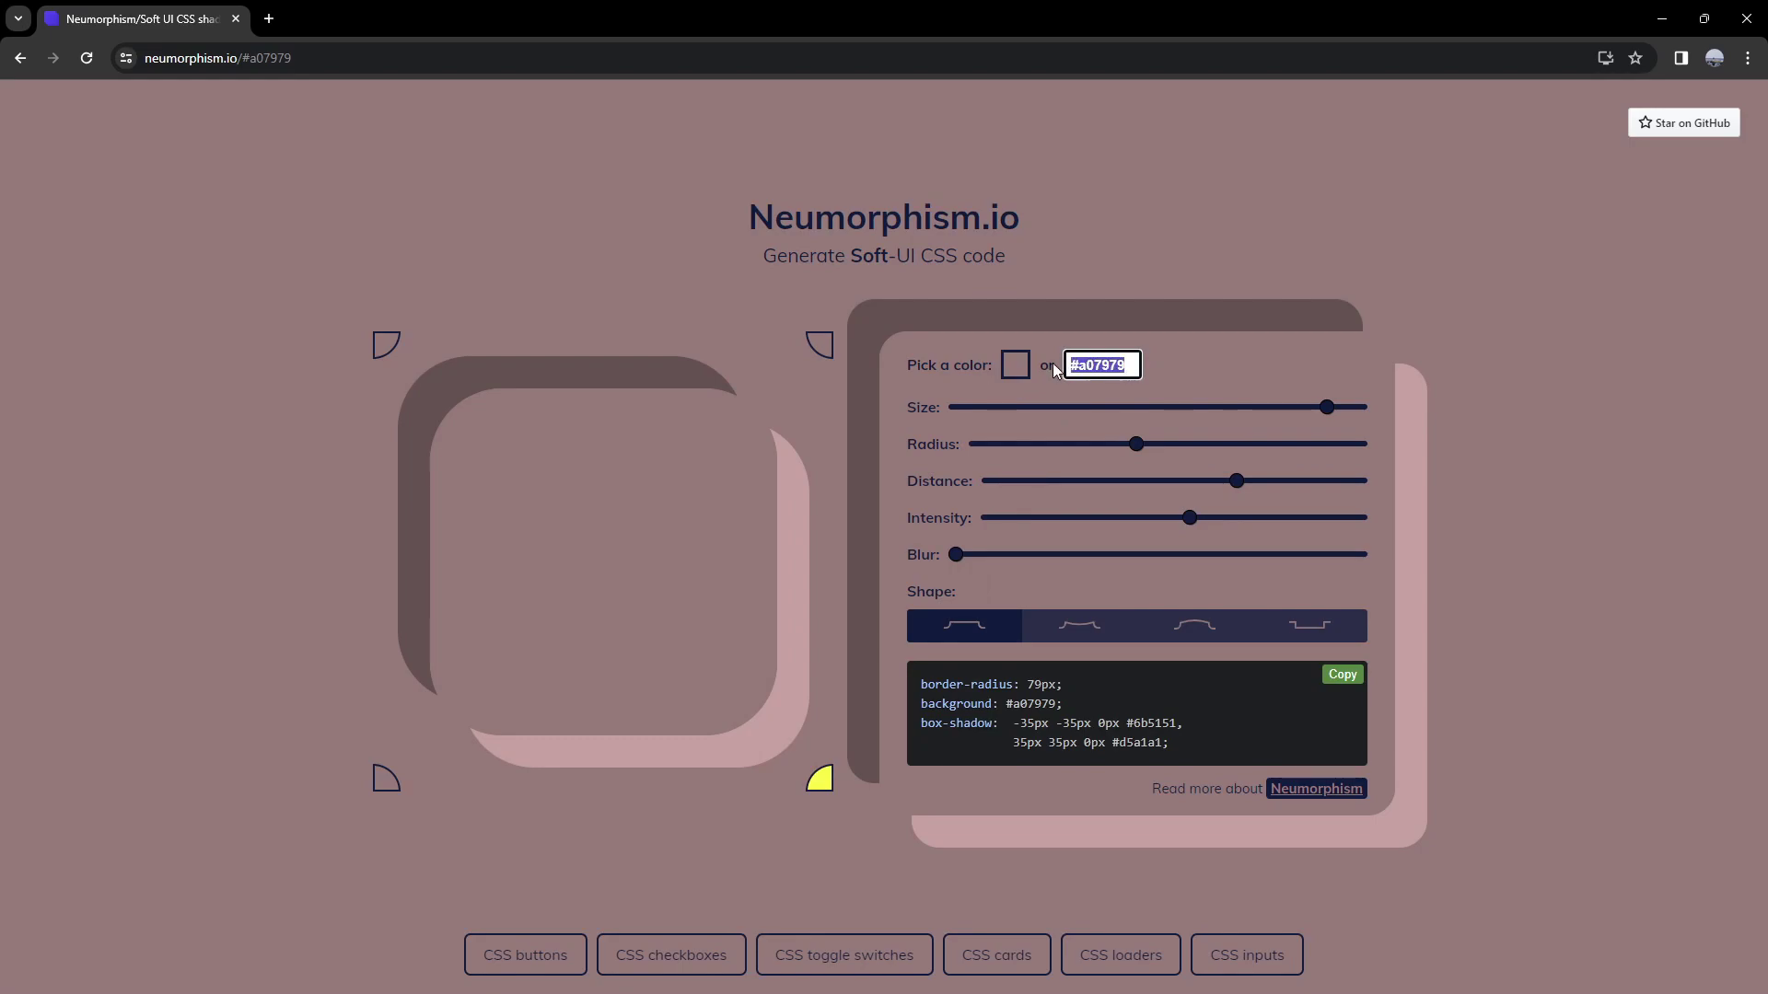
pyautogui.click(1015, 366)
pyautogui.moveTo(1061, 471)
pyautogui.mouseDown()
pyautogui.moveTo(918, 363)
pyautogui.moveTo(1034, 386)
pyautogui.mouseUp()
pyautogui.click(623, 817)
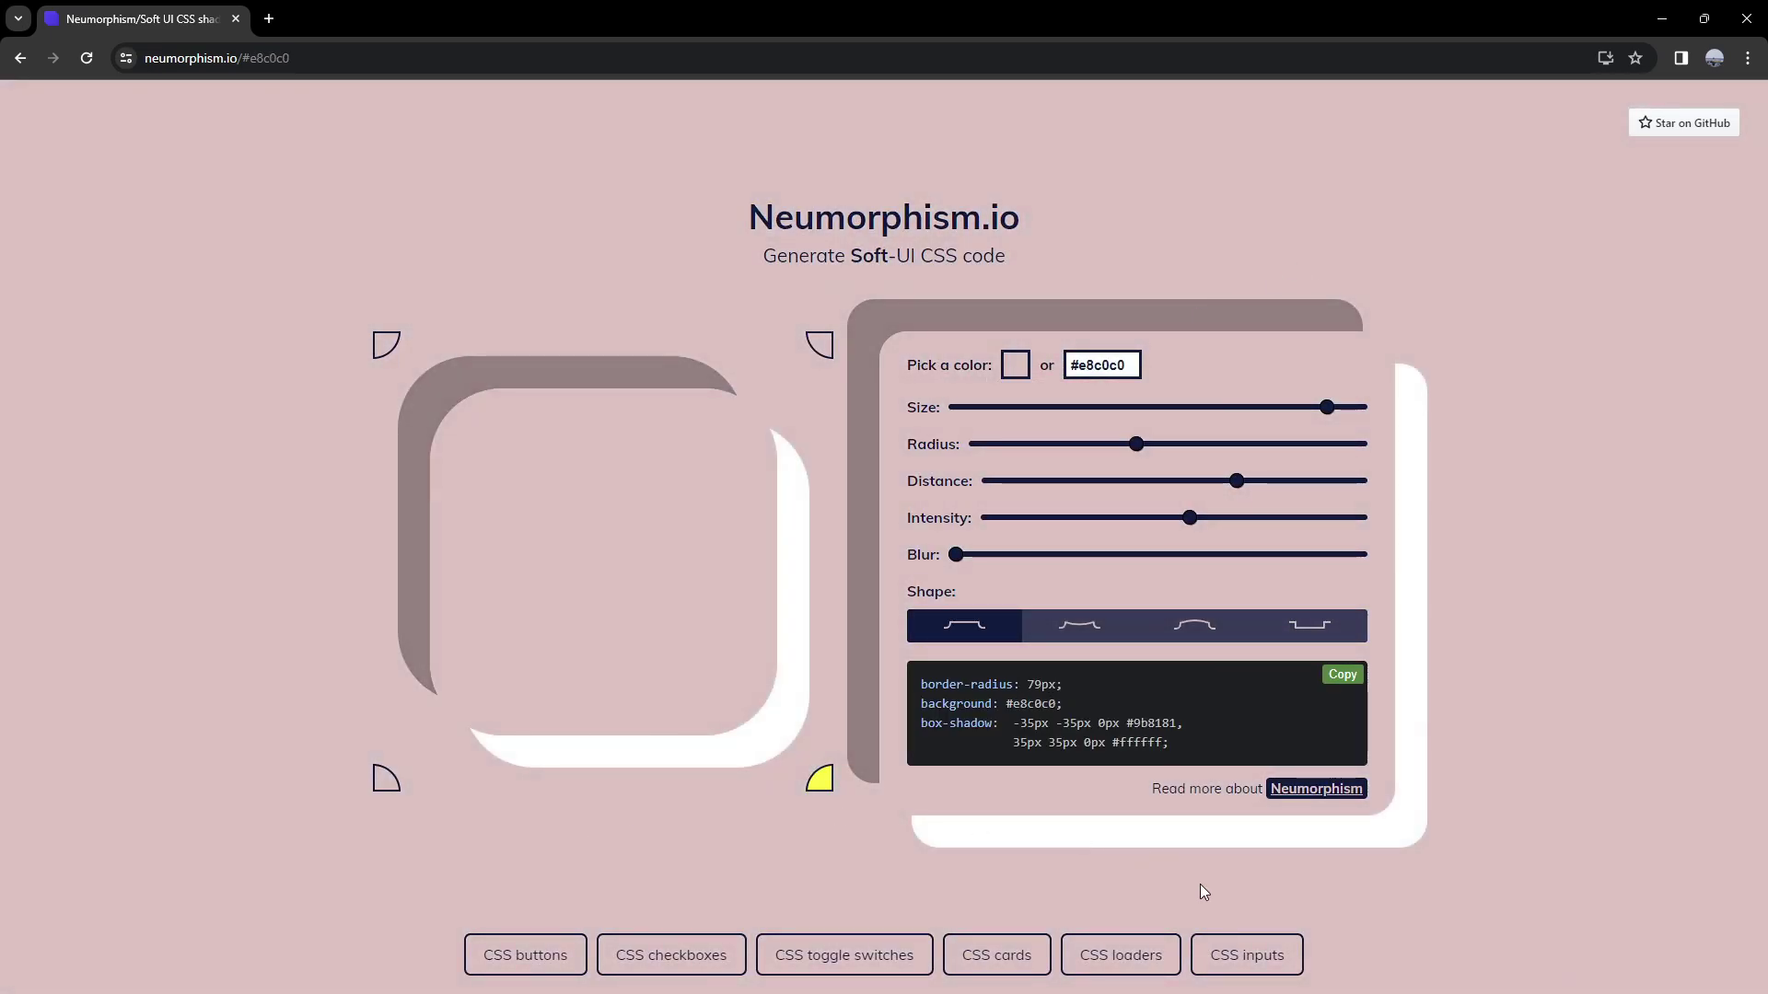
pyautogui.rightClick(523, 961)
pyautogui.click(599, 742)
# Bring up the code for the HOVER ME button in the new CSS buttons tab.
pyautogui.hotkey('ctrl', 'Tab')
pyautogui.scroll(-1, 315, 422)
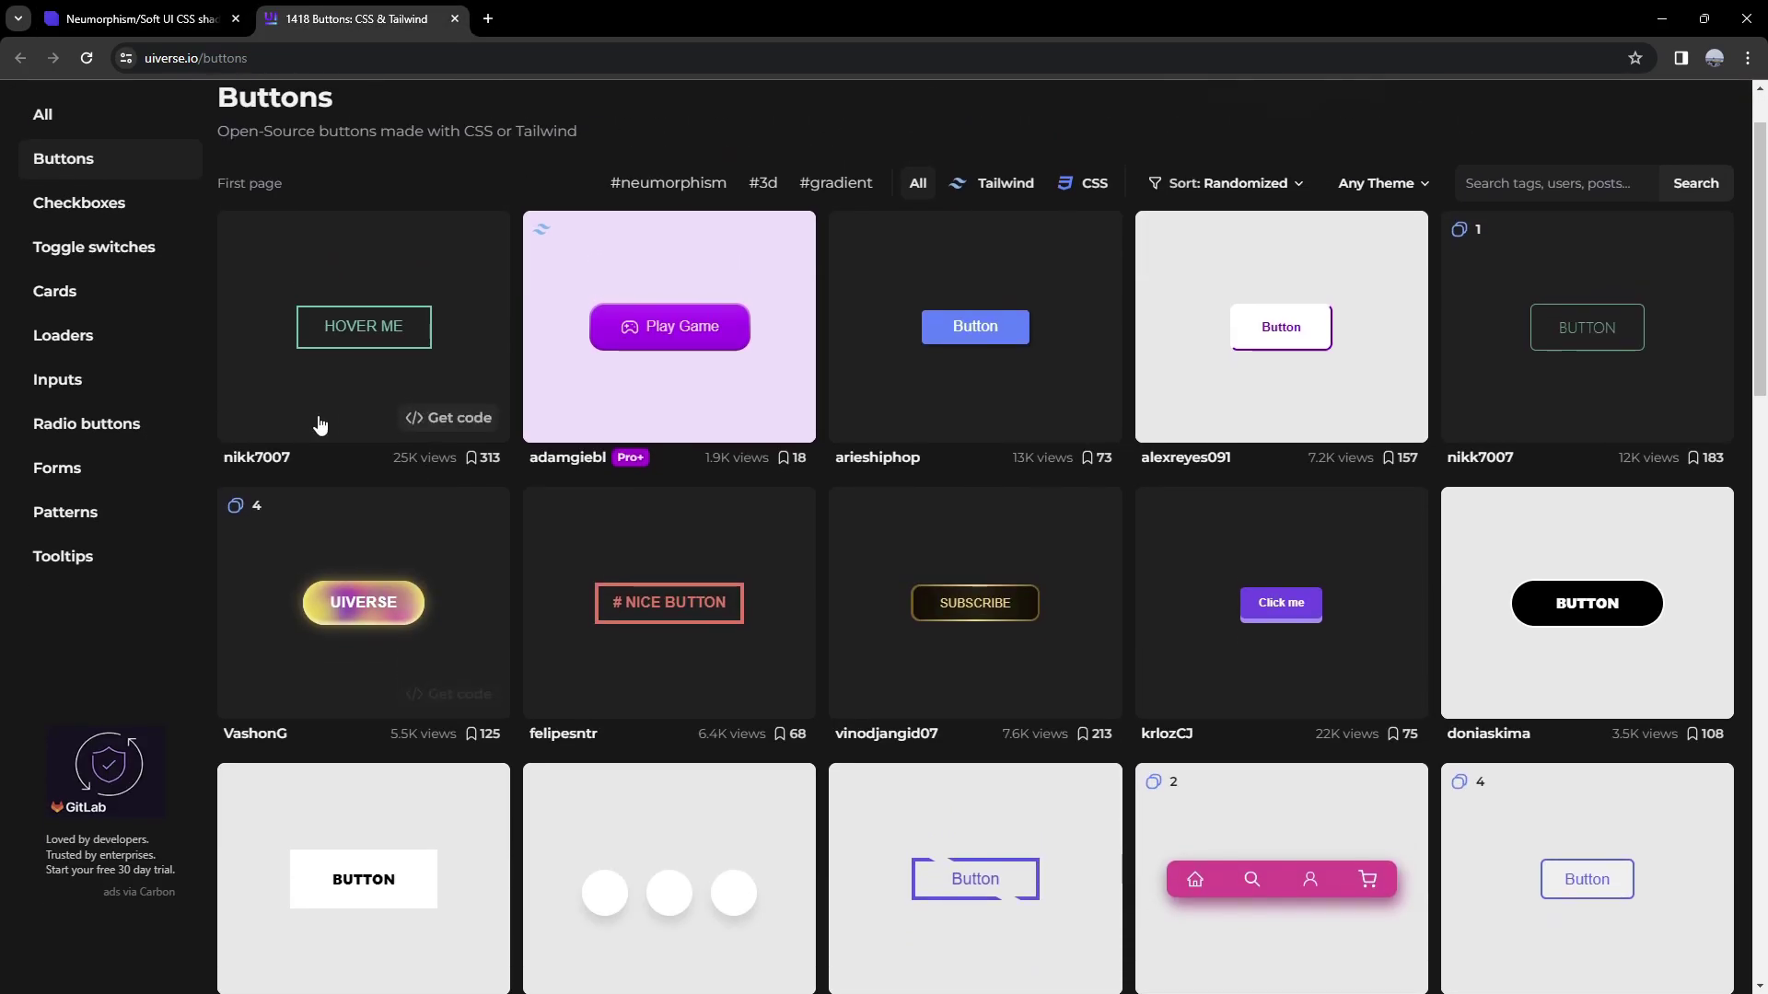
pyautogui.scroll(1, 552, 534)
pyautogui.click(474, 514)
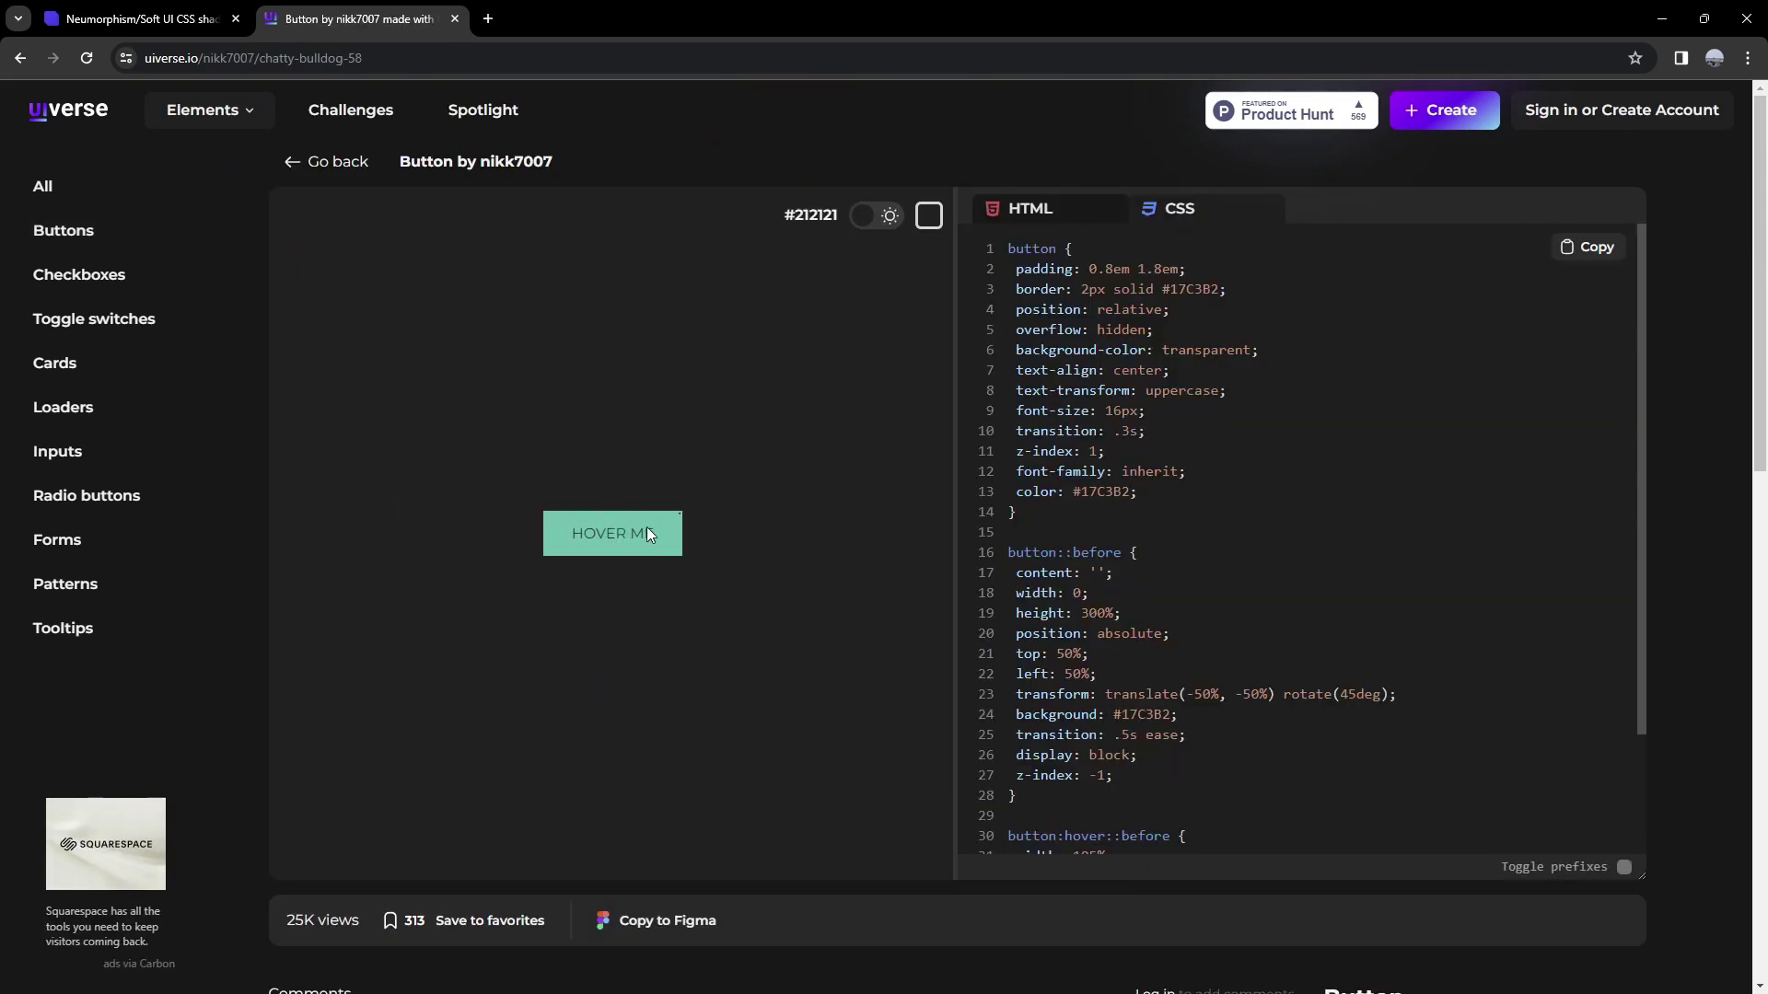
pyautogui.scroll(-1, 1035, 276)
pyautogui.scroll(1, 1035, 239)
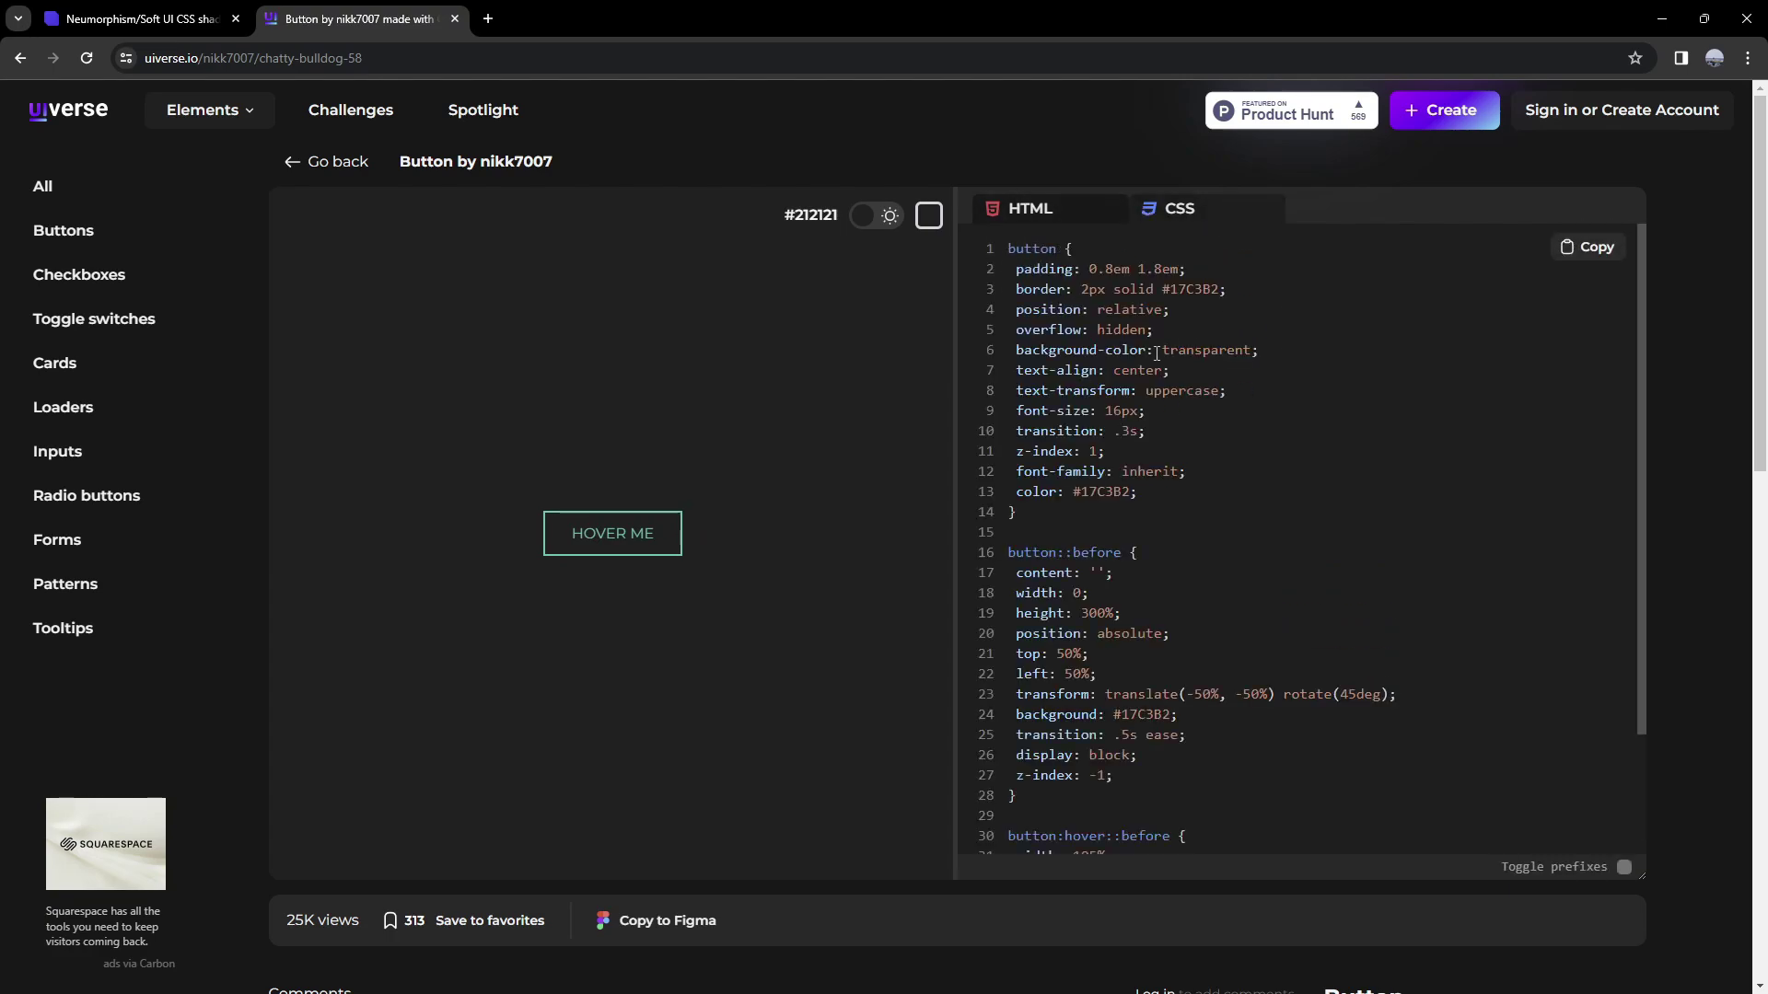
# Add border-radius: 1rem to the button's CSS and preview it on a light background.
pyautogui.press('Return')
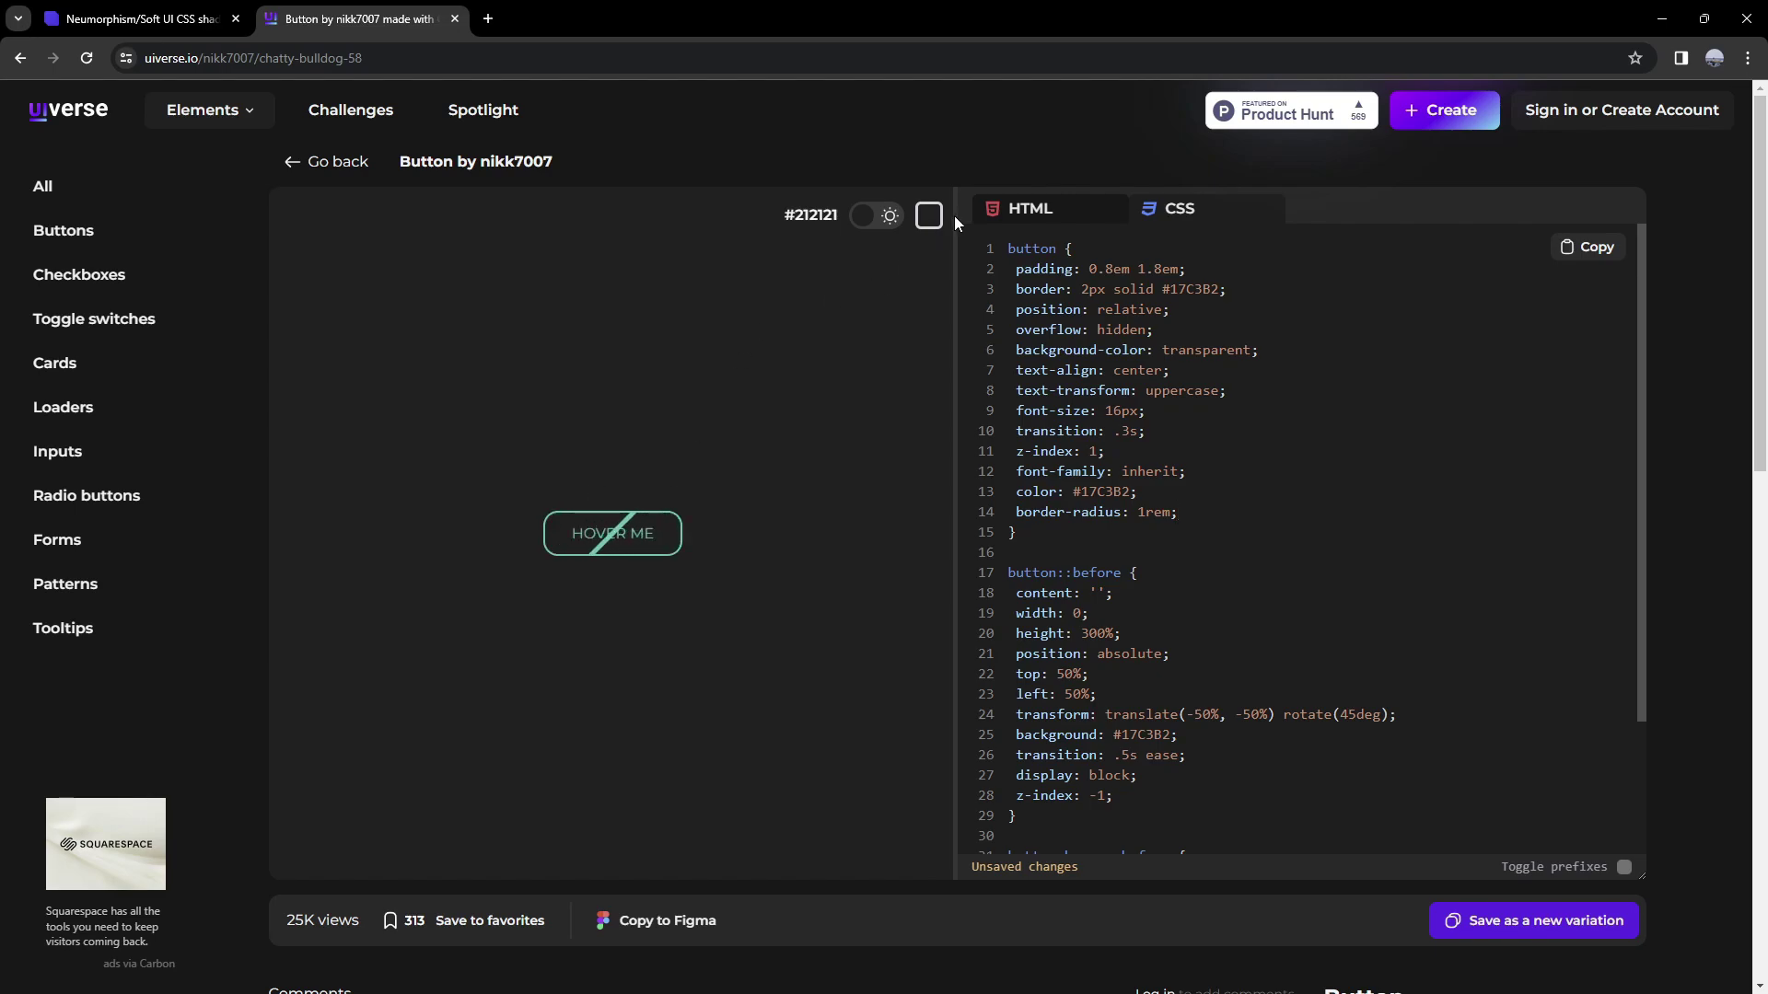
pyautogui.click(928, 215)
pyautogui.click(928, 216)
pyautogui.click(874, 216)
pyautogui.click(874, 216)
pyautogui.click(875, 216)
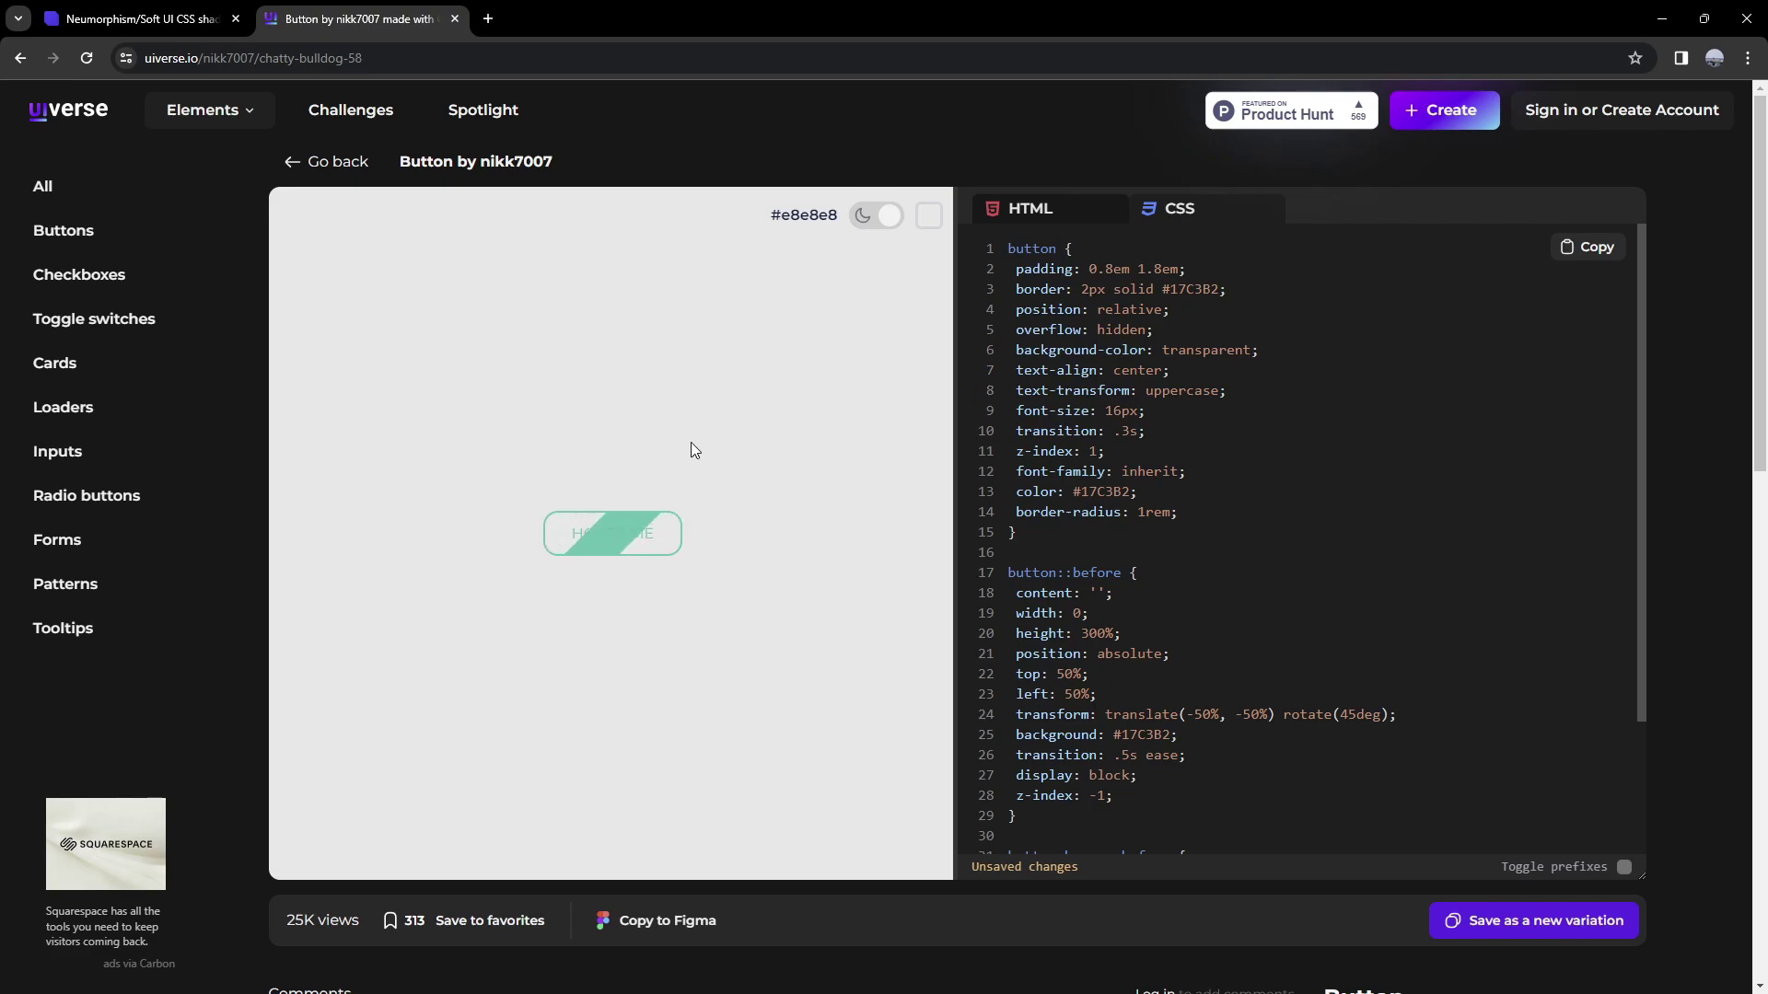
# Close that tab, open the CSS cards and CSS inputs collections, and view a card's code.
pyautogui.hotkey('ctrl', 'w')
pyautogui.rightClick(1008, 961)
pyautogui.click(1059, 771)
pyautogui.rightClick(1216, 959)
pyautogui.click(1290, 729)
pyautogui.hotkey('ctrl', 'Tab')
pyautogui.click(902, 756)
# Look over the CSS inputs collection, then close the extra Uiverse tabs.
pyautogui.hotkey('ctrl', 'Tab')
pyautogui.scroll(-6, 581, 669)
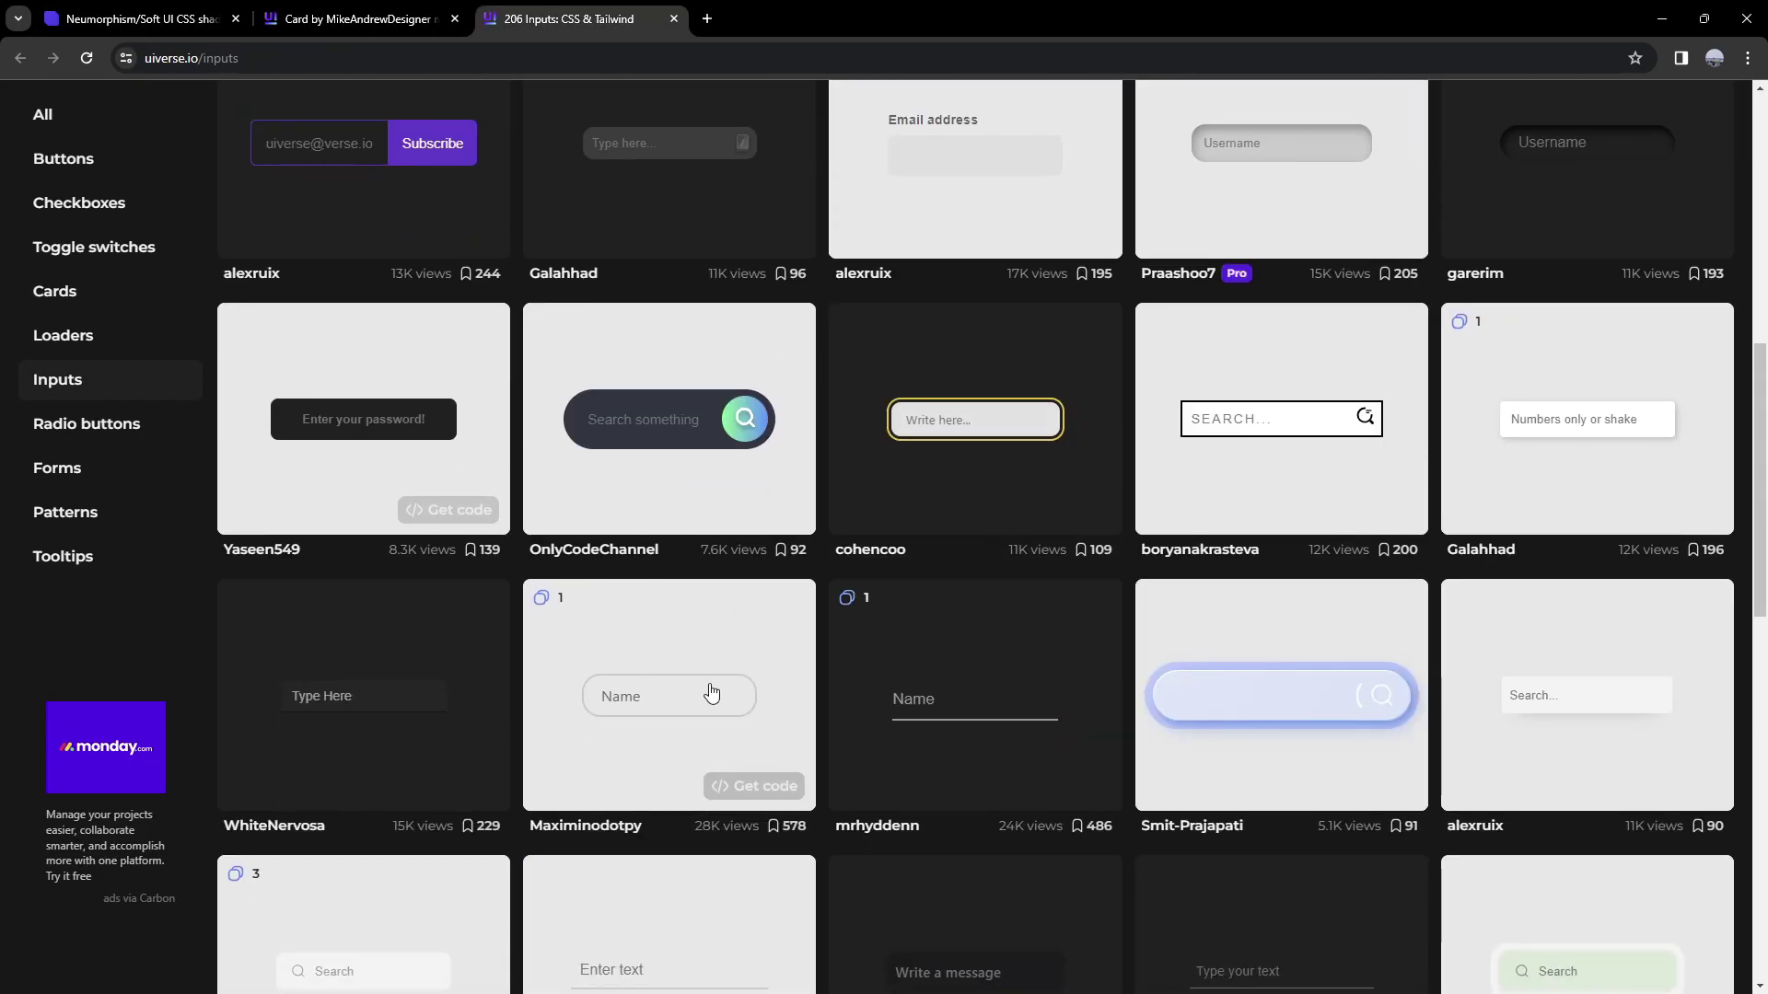
pyautogui.scroll(10, 710, 694)
pyautogui.hotkey('ctrl', 'w')
pyautogui.hotkey('ctrl', 'w')
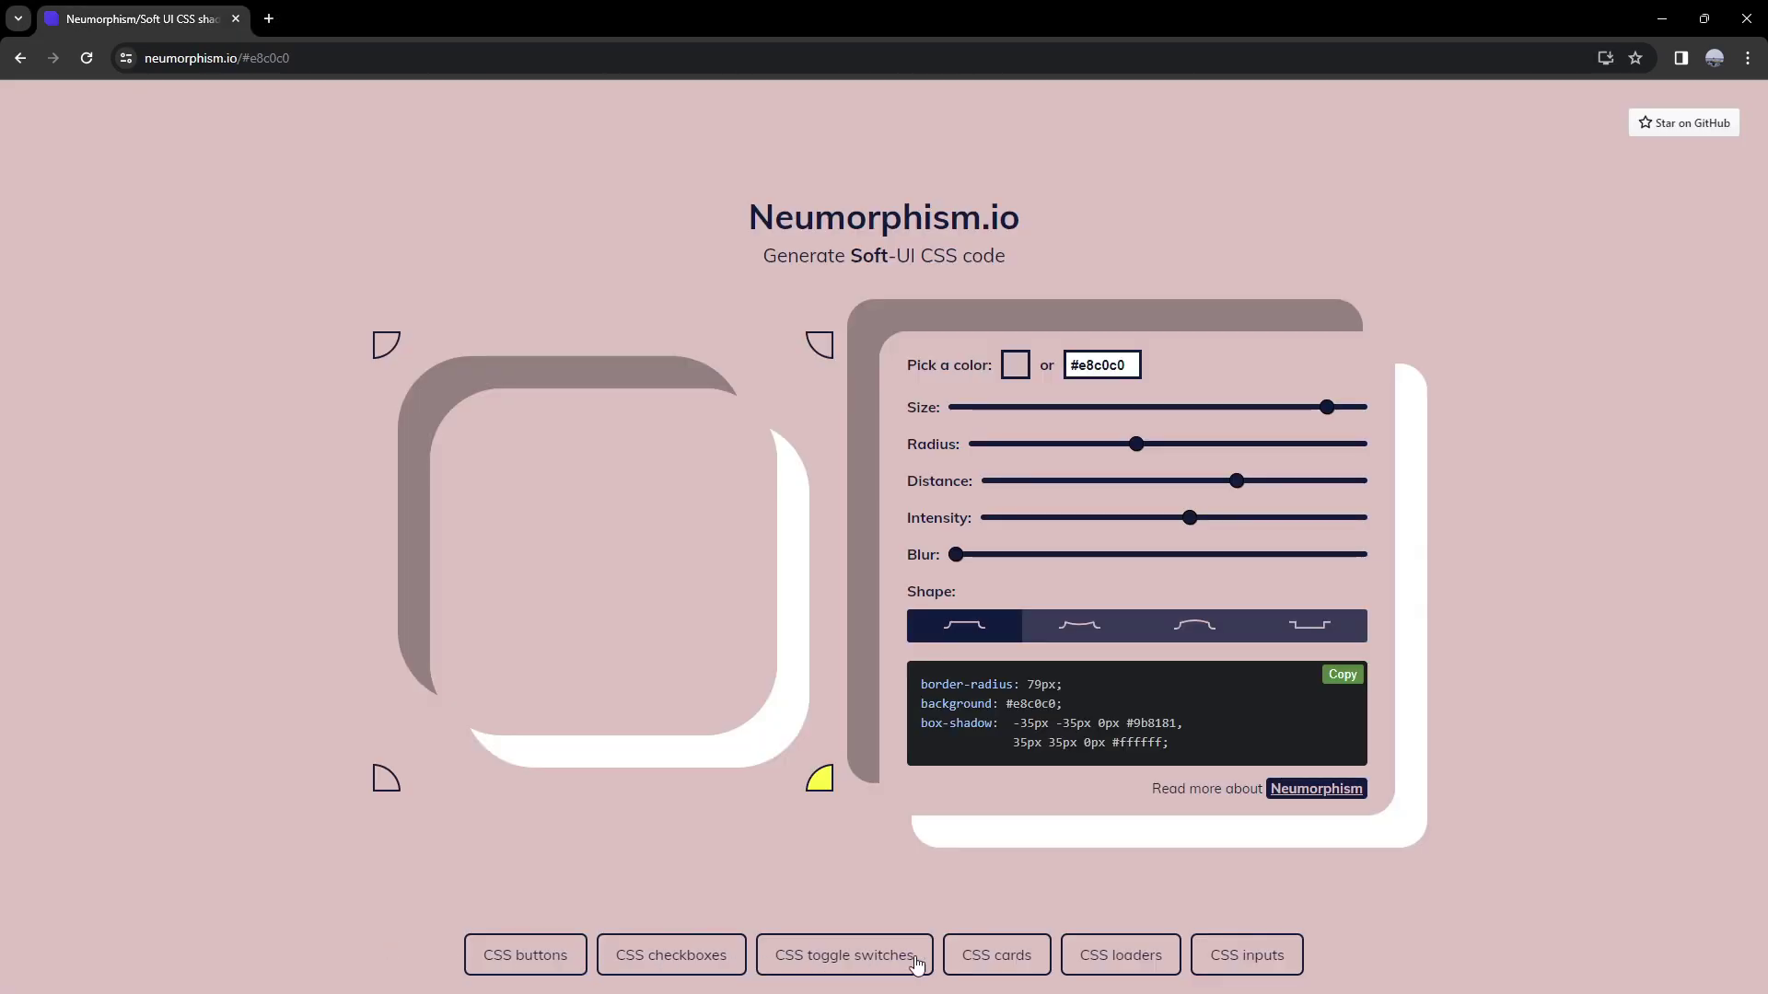
# Set Neumorphism.io's base colour to white, then darken it toward black.
pyautogui.click(1016, 365)
pyautogui.moveTo(1049, 382); pyautogui.dragTo(967, 284)
pyautogui.click(1087, 222)
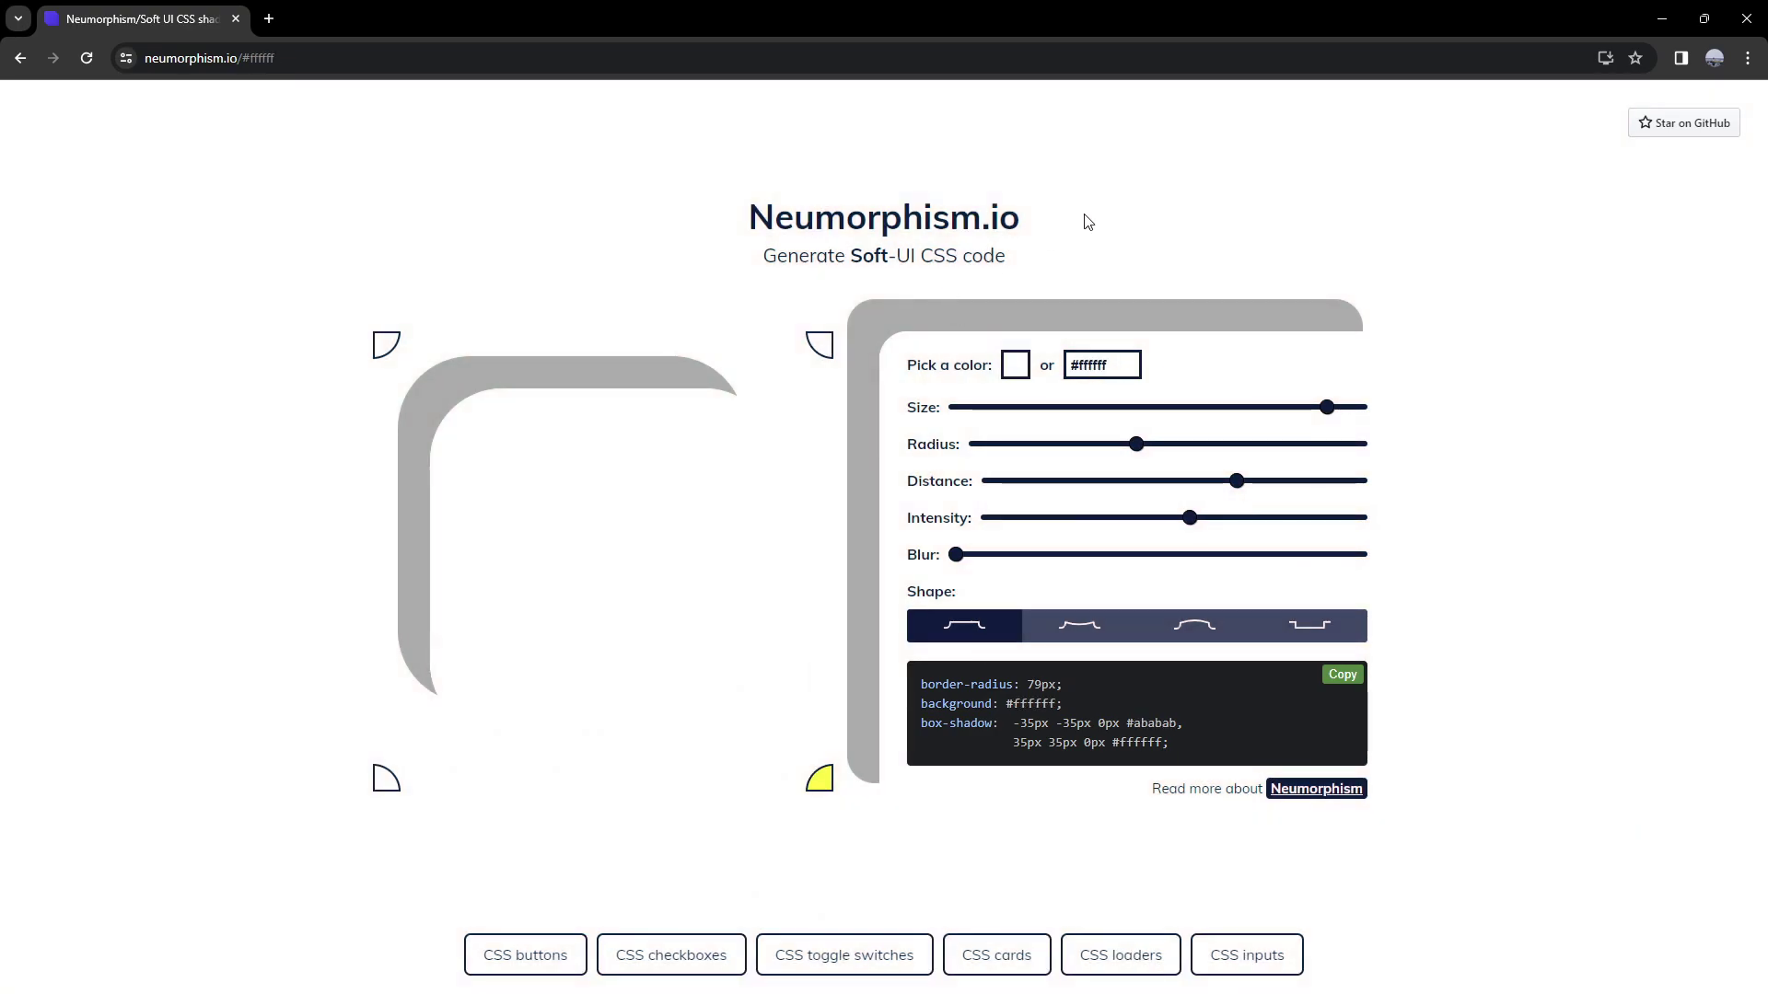
pyautogui.click(1015, 364)
pyautogui.moveTo(1038, 423); pyautogui.dragTo(948, 613)
pyautogui.click(1152, 114)
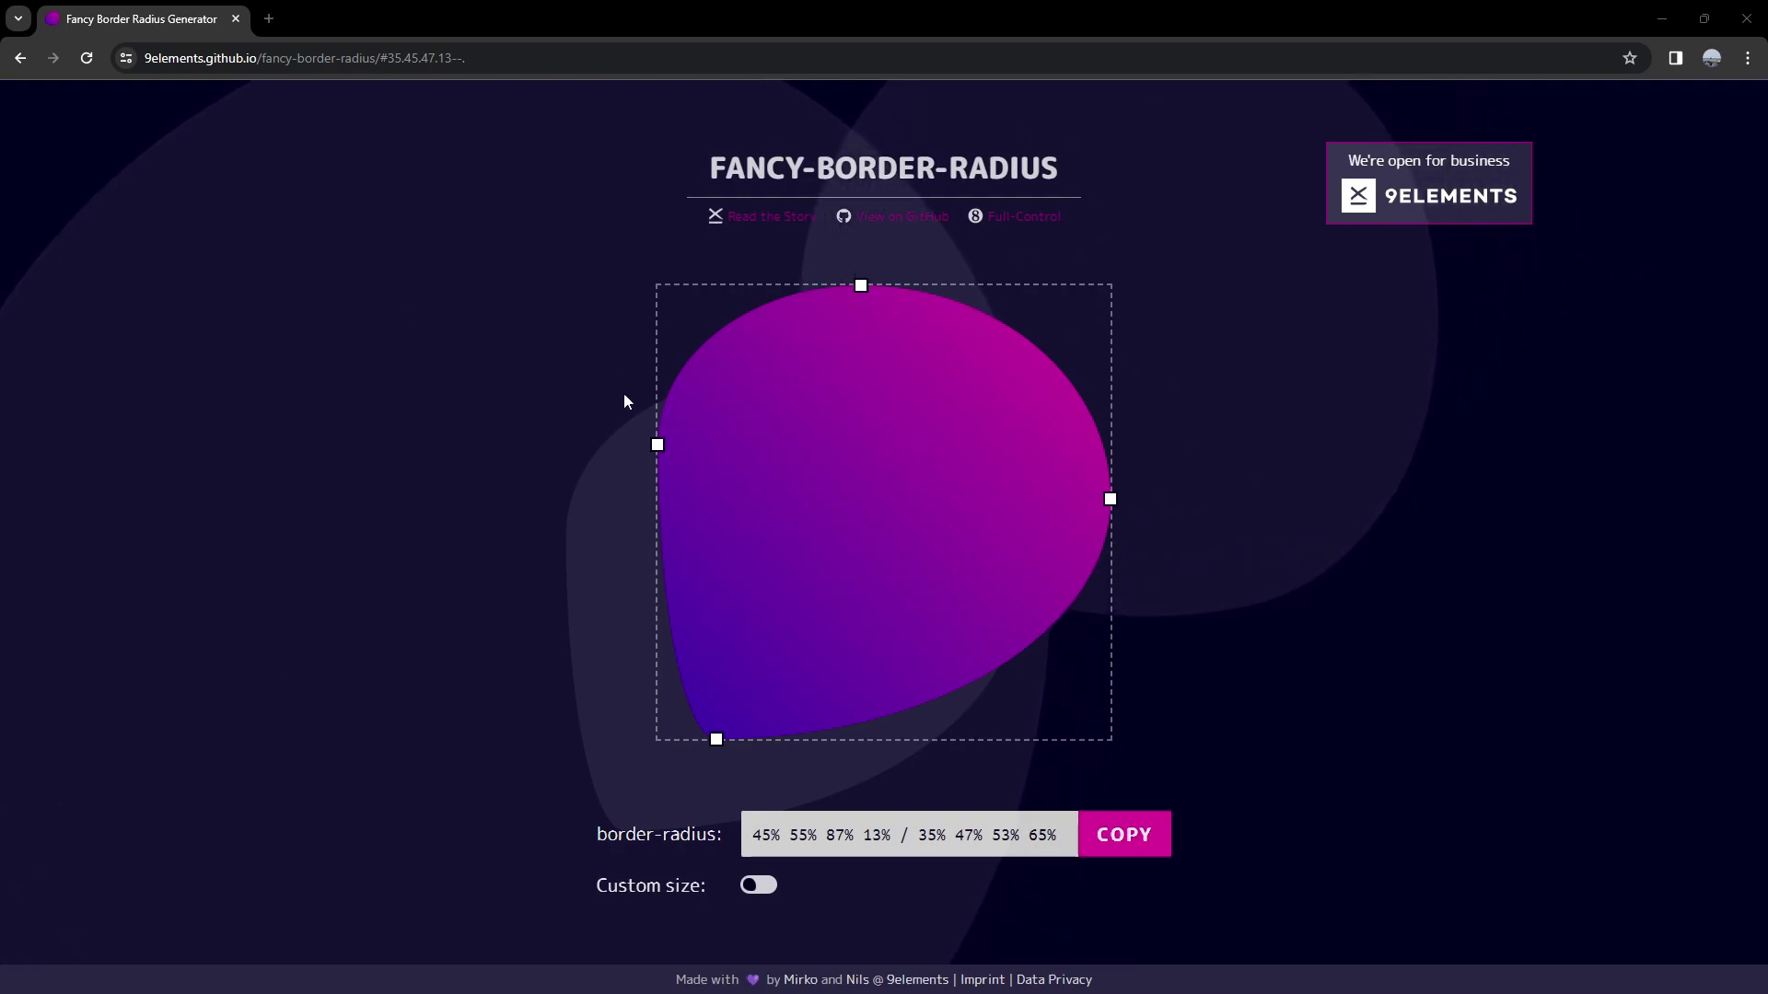
# Reshape the blob by moving its left, top, right and bottom curve points.
pyautogui.moveTo(657, 445); pyautogui.dragTo(676, 386)
pyautogui.moveTo(860, 286); pyautogui.dragTo(1056, 285)
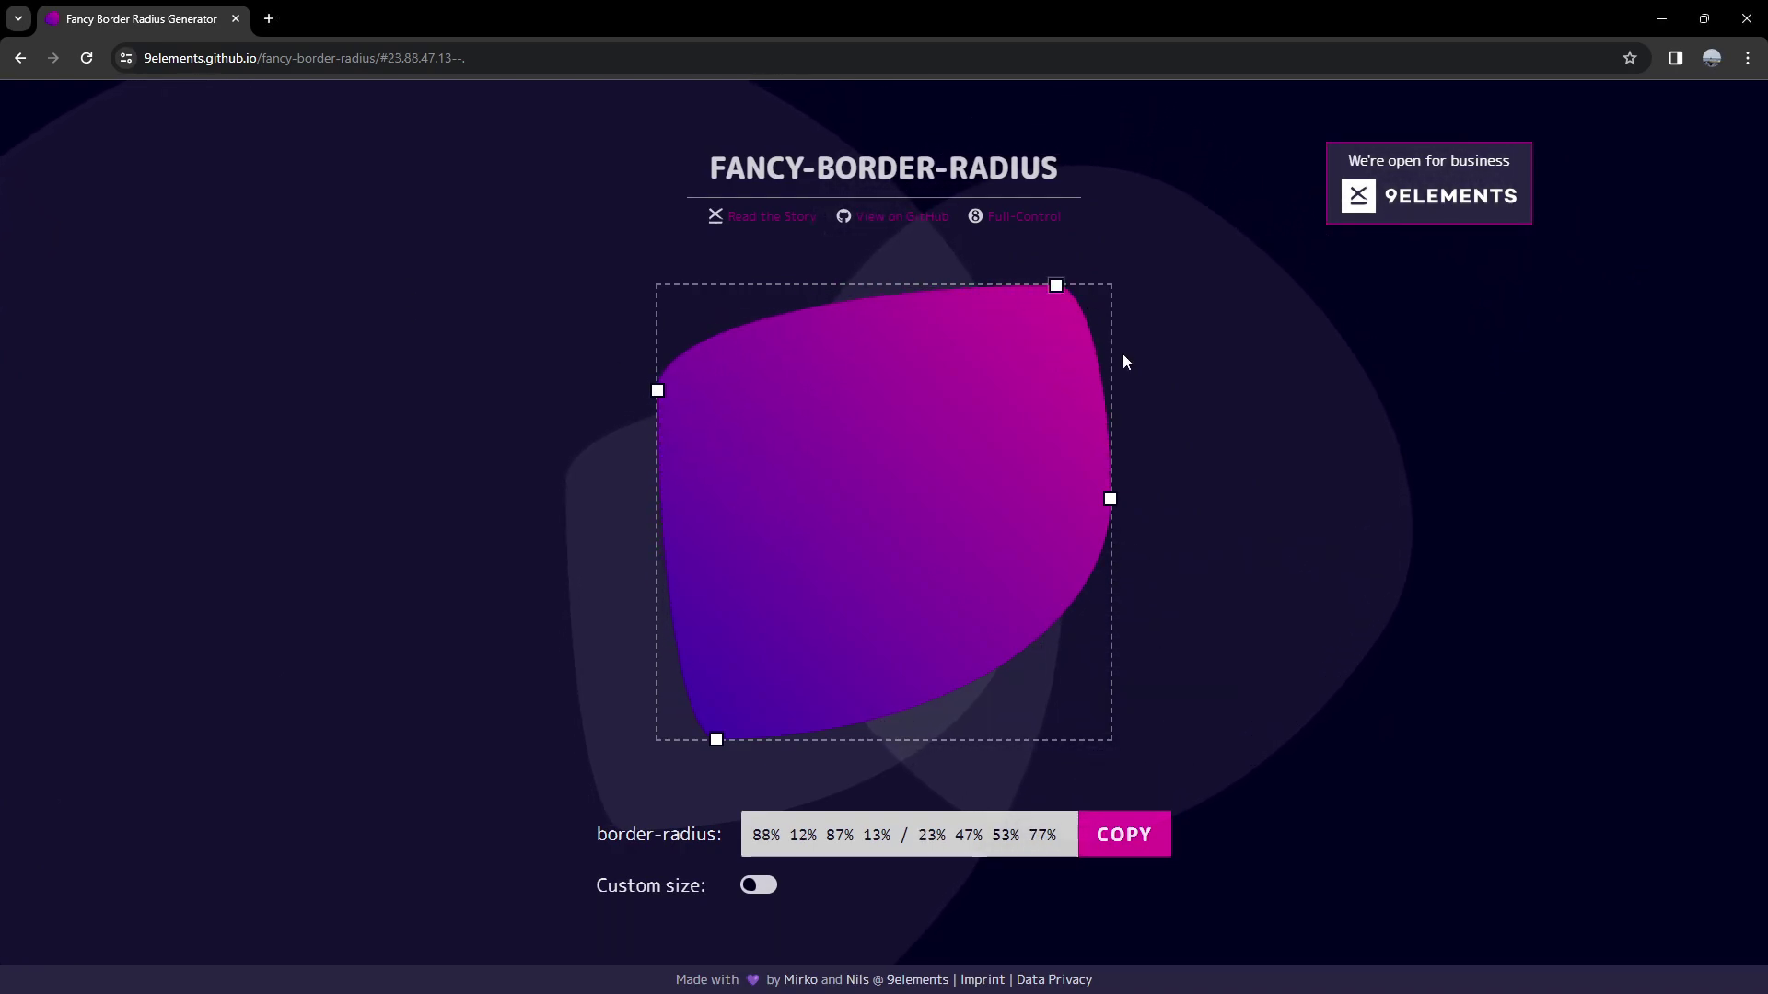
pyautogui.moveTo(1109, 500)
pyautogui.mouseDown()
pyautogui.moveTo(1110, 599)
pyautogui.moveTo(1114, 466)
pyautogui.mouseUp()
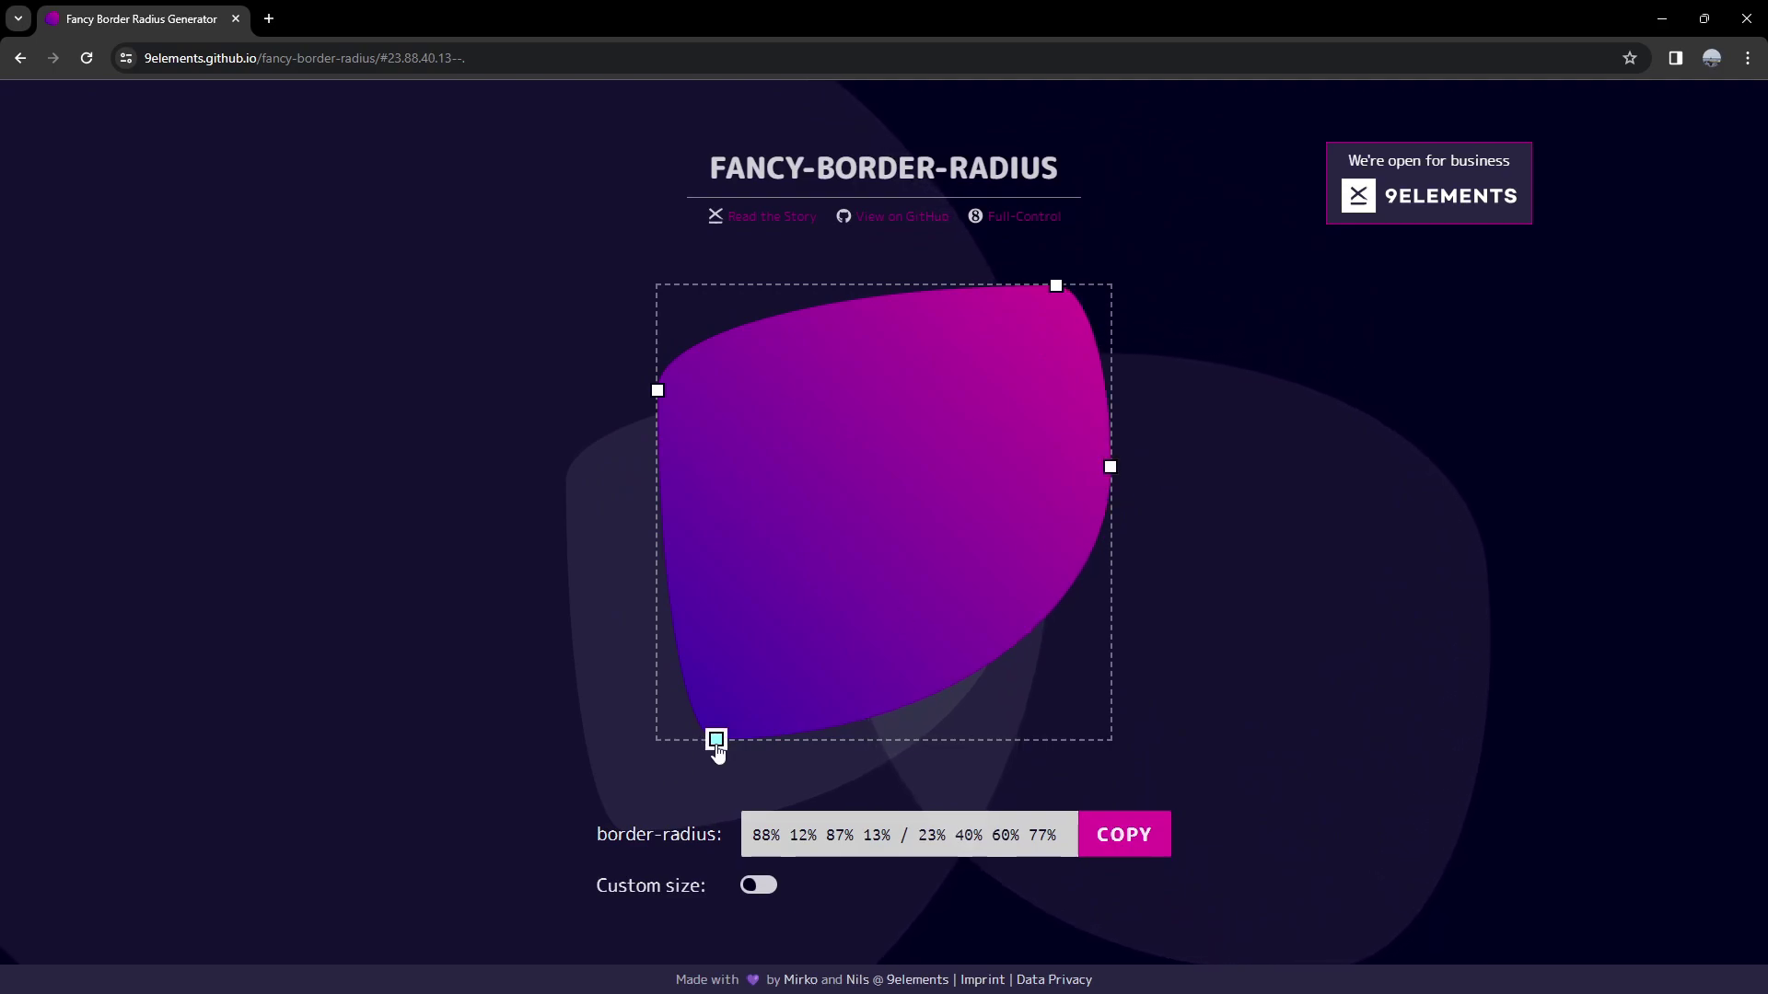
pyautogui.moveTo(717, 740); pyautogui.dragTo(934, 742)
# Enable custom size and set width and height to 200.
pyautogui.click(758, 887)
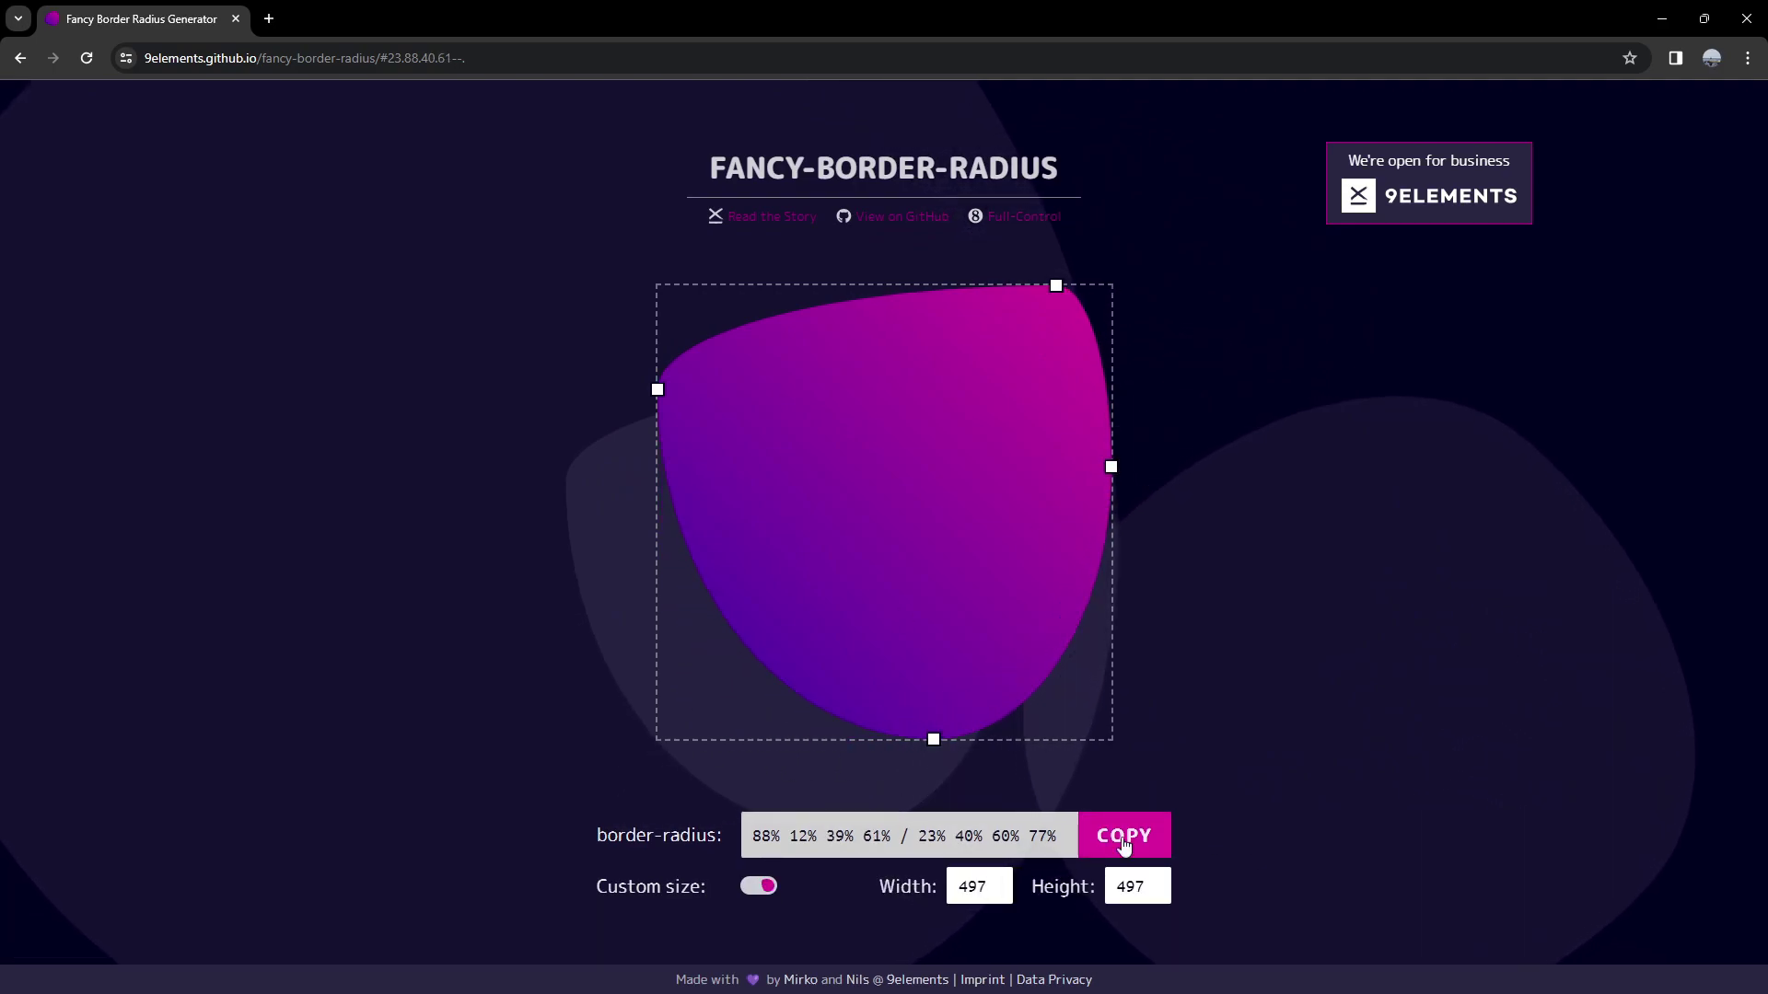
pyautogui.doubleClick(981, 898)
pyautogui.write('200')
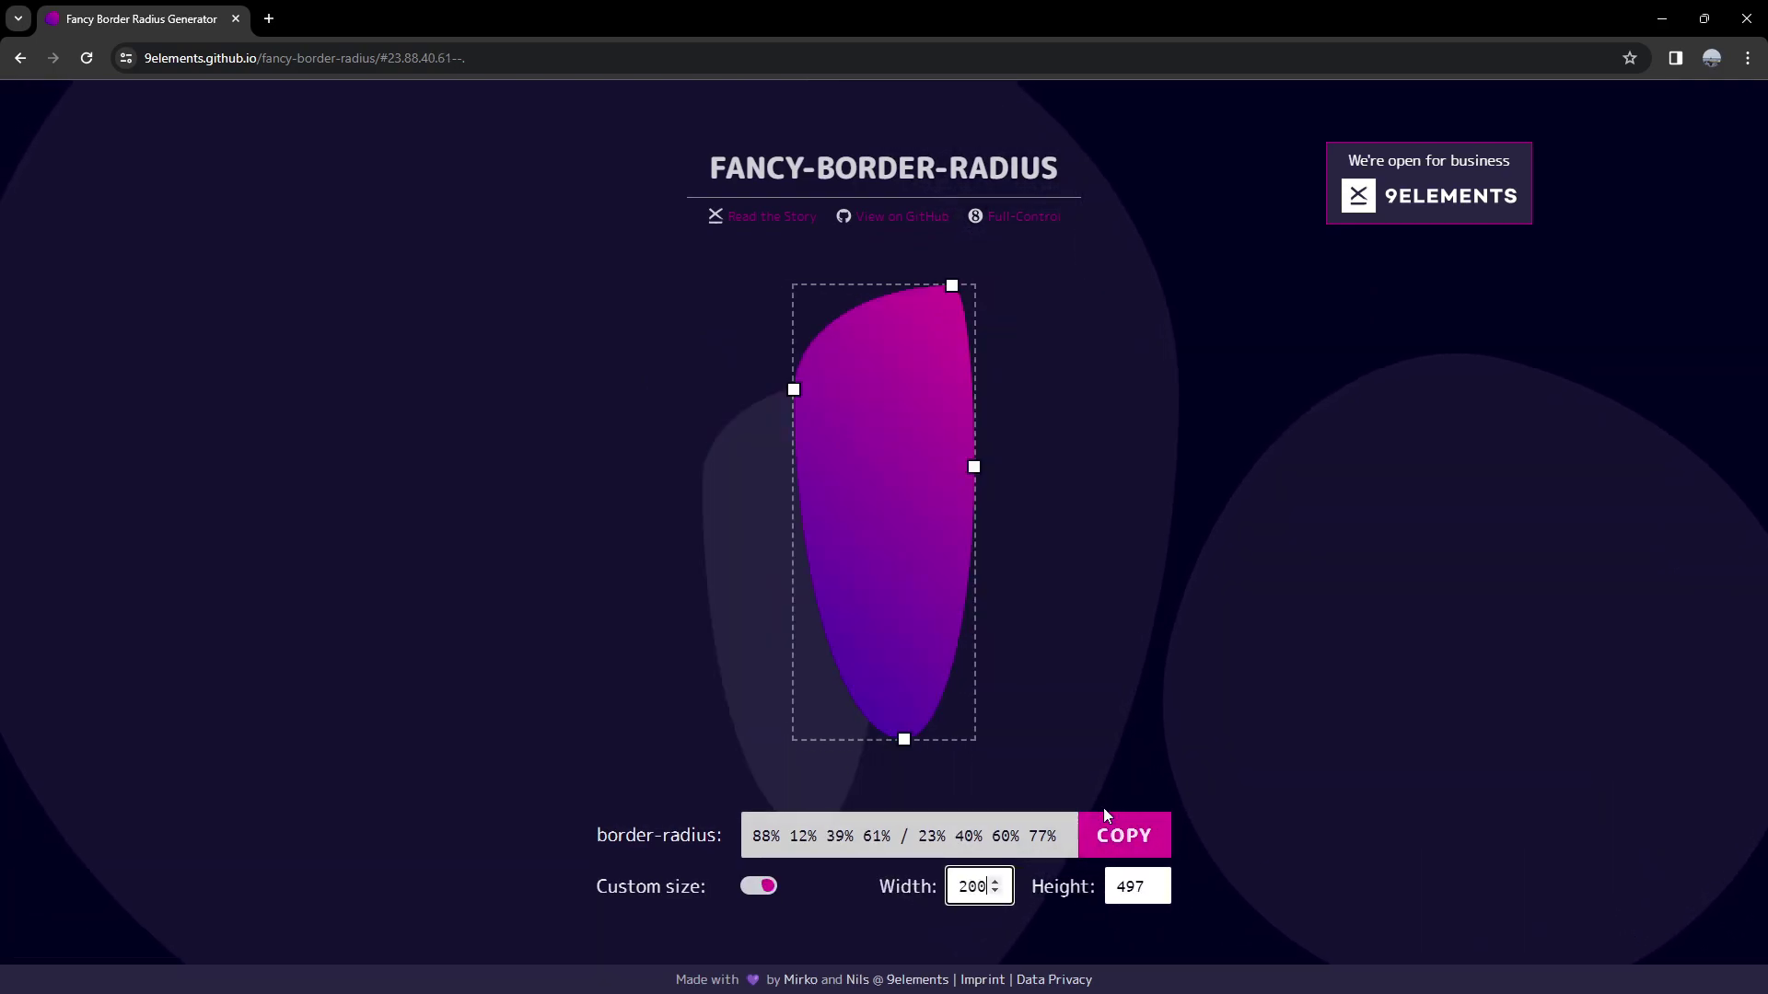
pyautogui.doubleClick(1137, 885)
pyautogui.write('200')
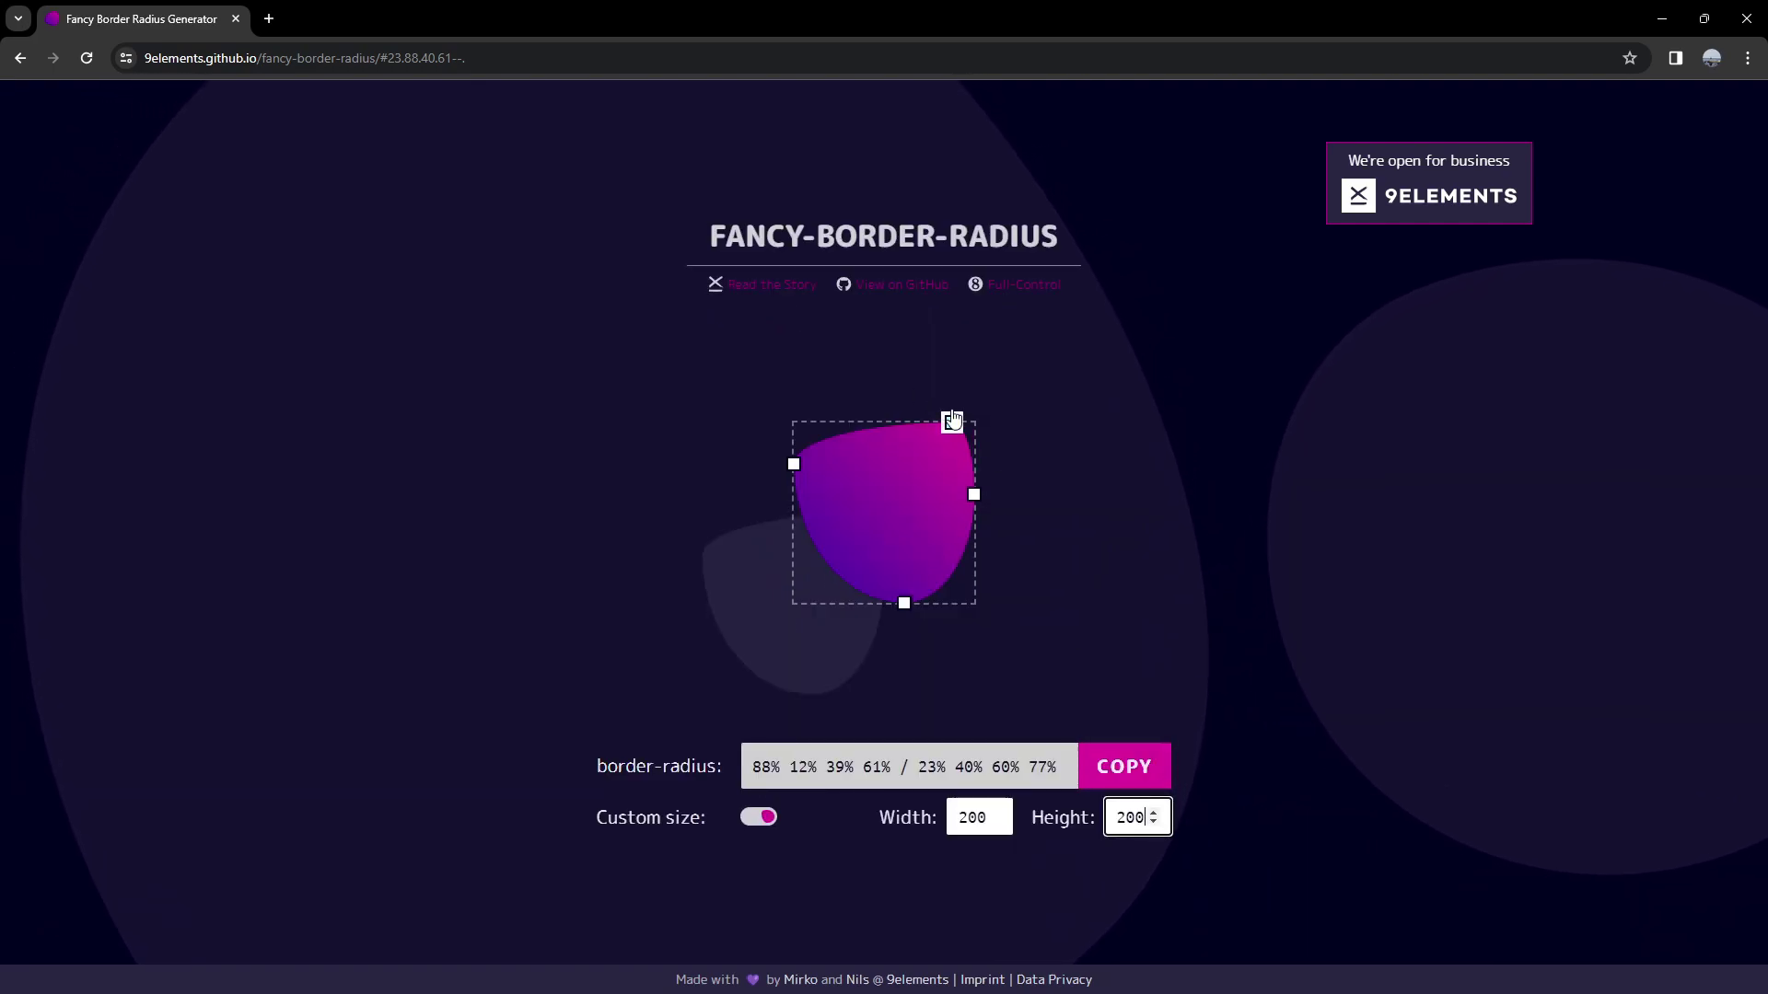
# Refine the top and right curve points, change width to 400, and copy the border-radius CSS.
pyautogui.moveTo(952, 423); pyautogui.dragTo(876, 422)
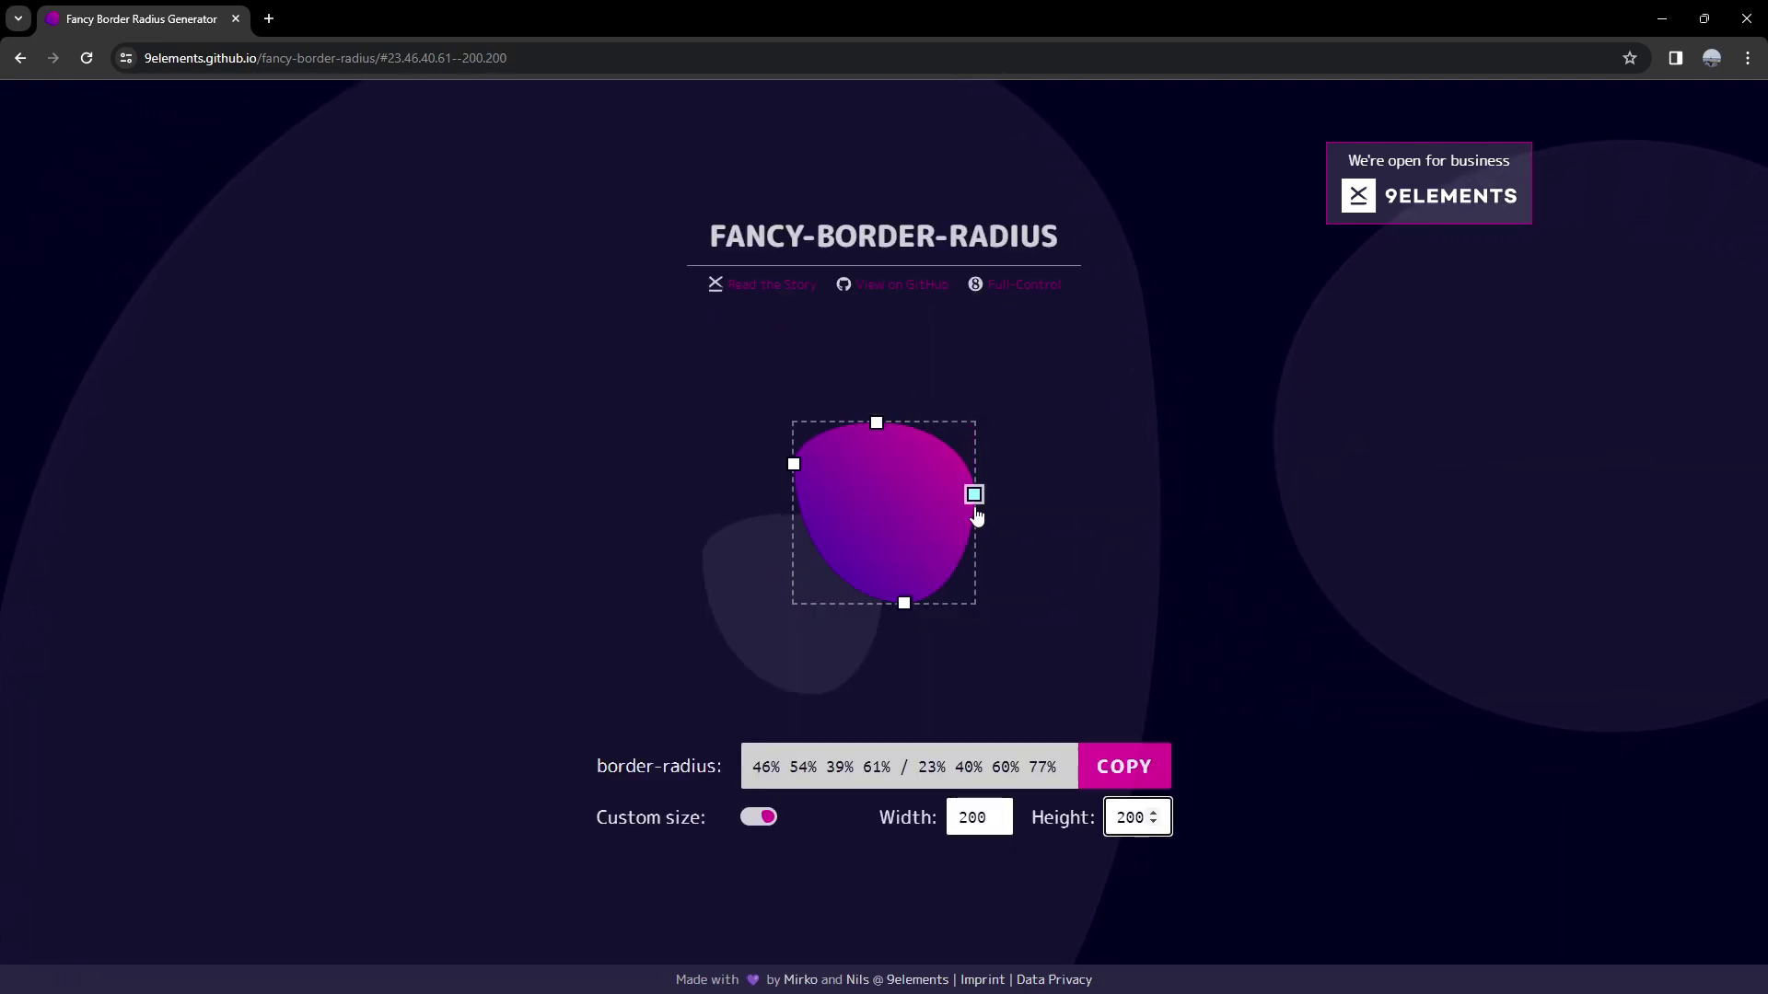
pyautogui.keyDown('ctrl'); pyautogui.scroll(6, 1029, 594); pyautogui.keyUp('ctrl')
pyautogui.keyDown('ctrl'); pyautogui.scroll(-5, 1029, 588); pyautogui.keyUp('ctrl')
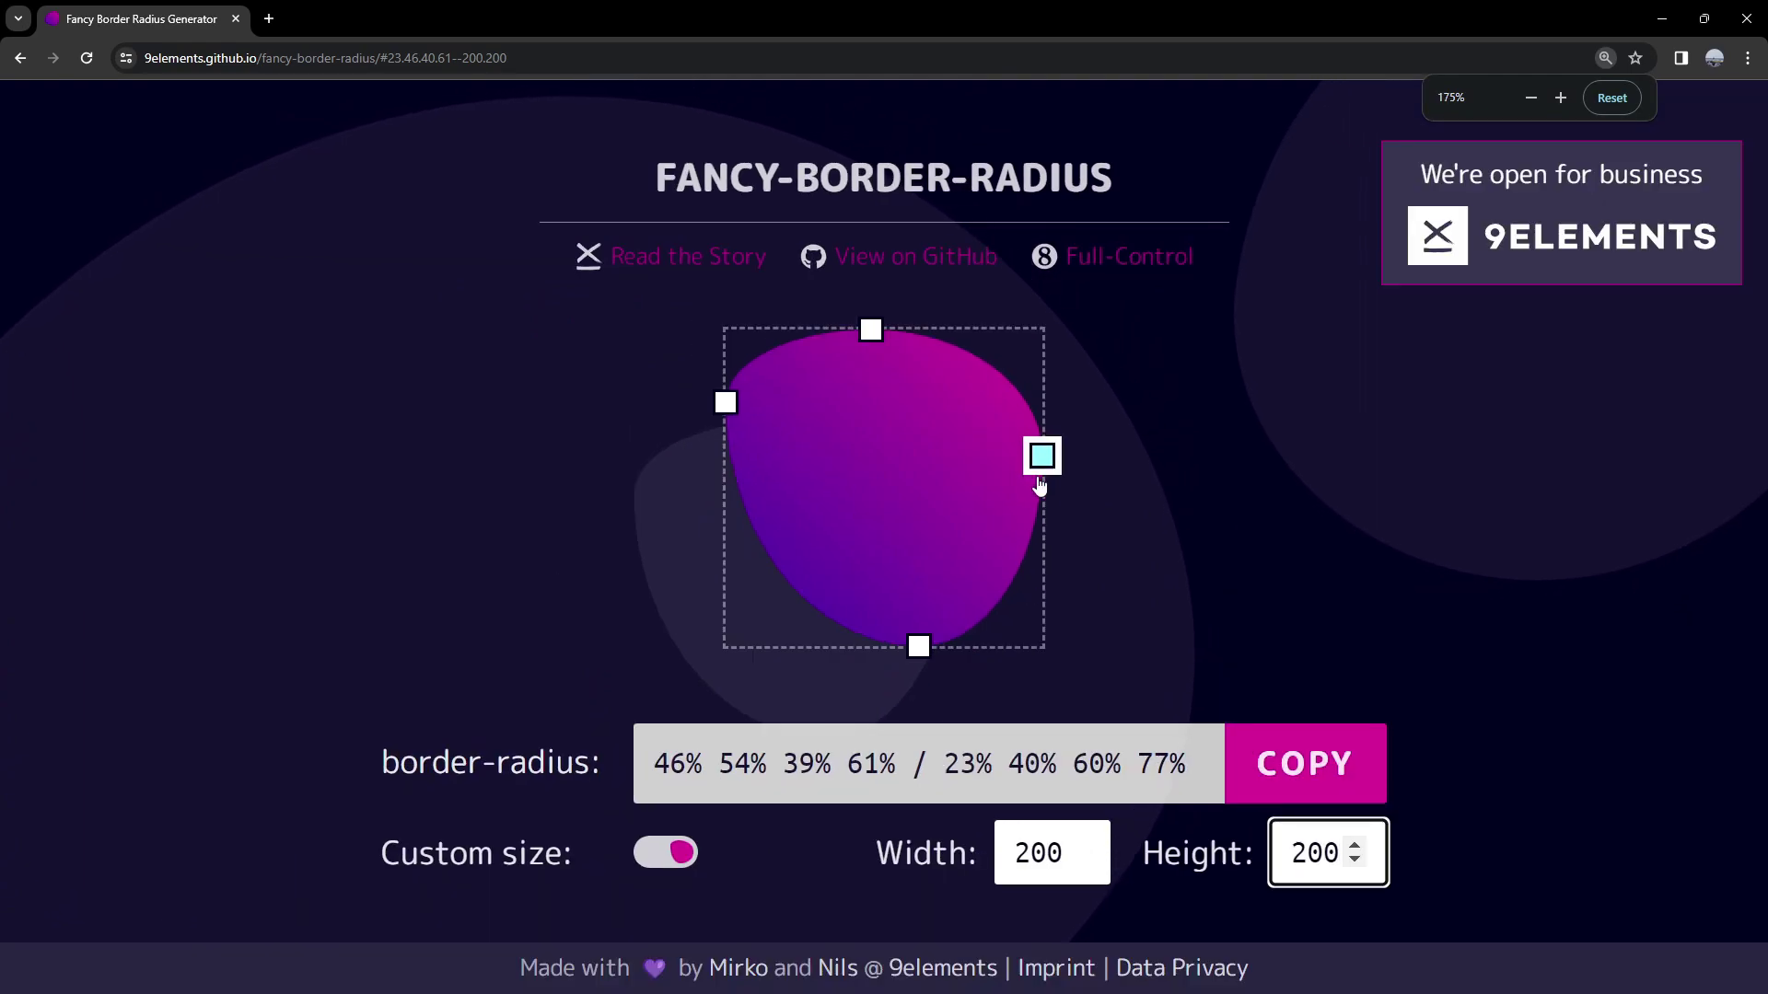
pyautogui.moveTo(1041, 453); pyautogui.dragTo(1057, 483)
pyautogui.keyDown('ctrl'); pyautogui.scroll(-1, 1121, 577); pyautogui.keyUp('ctrl')
pyautogui.hotkey('shift', 'Tab')
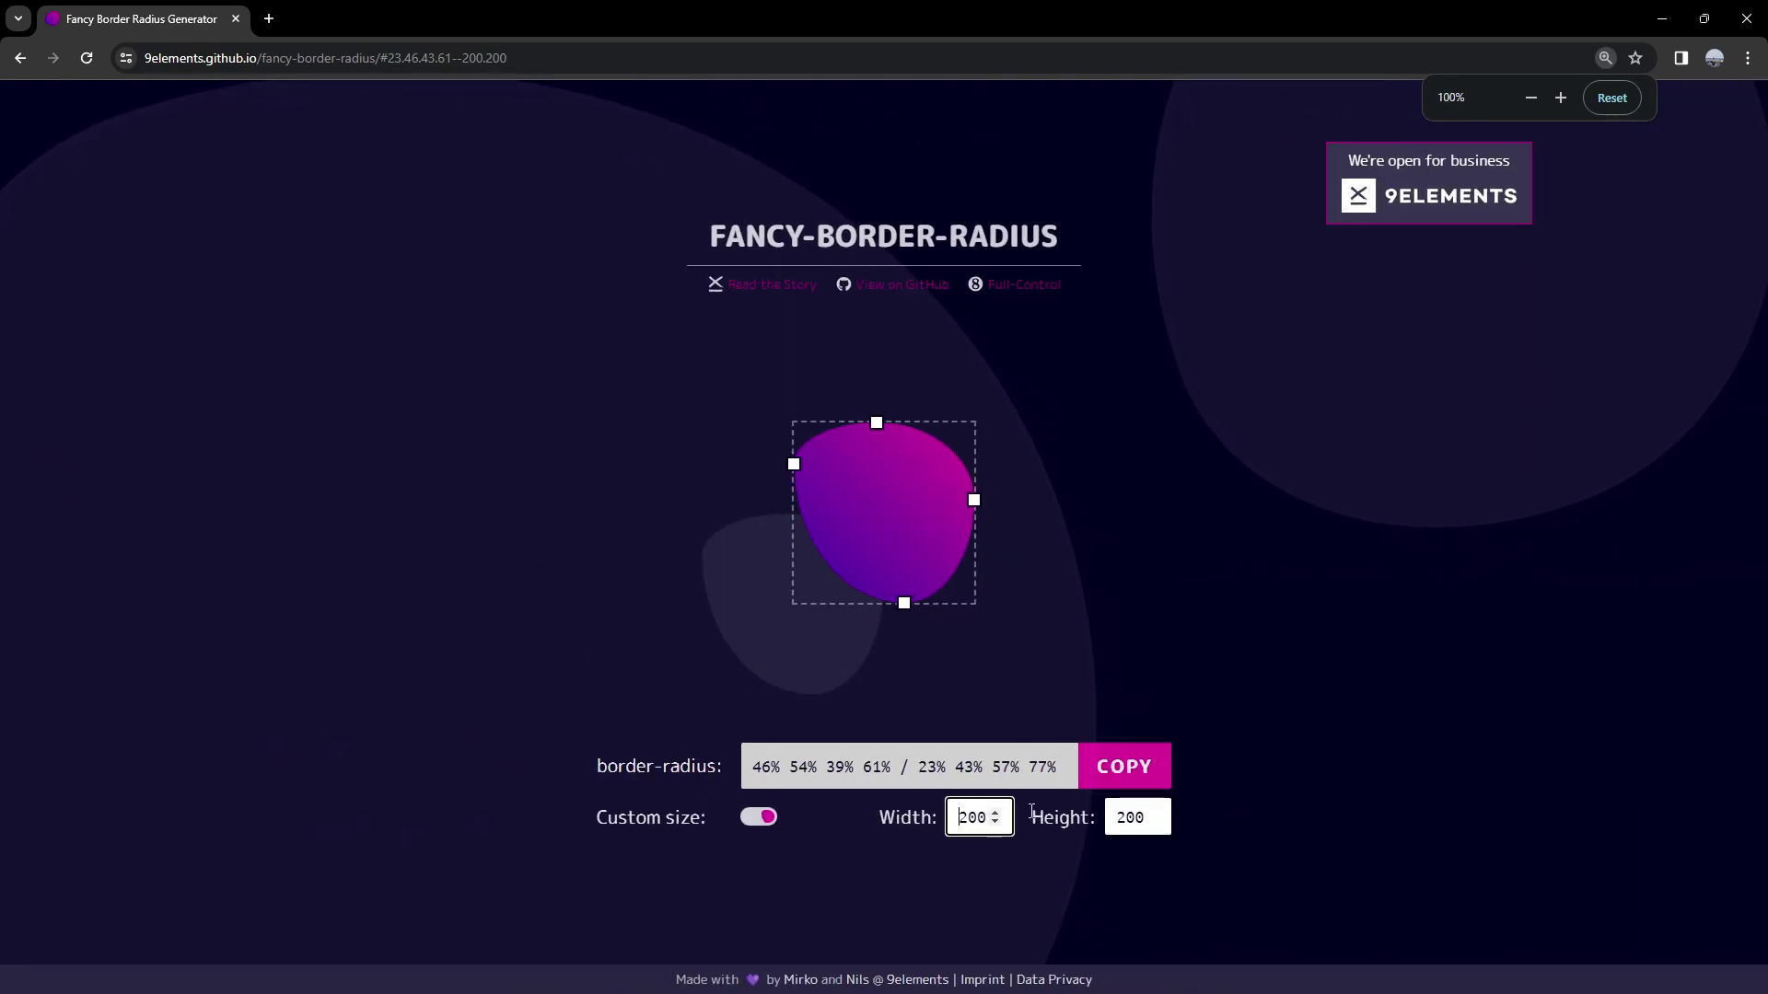
pyautogui.write('400')
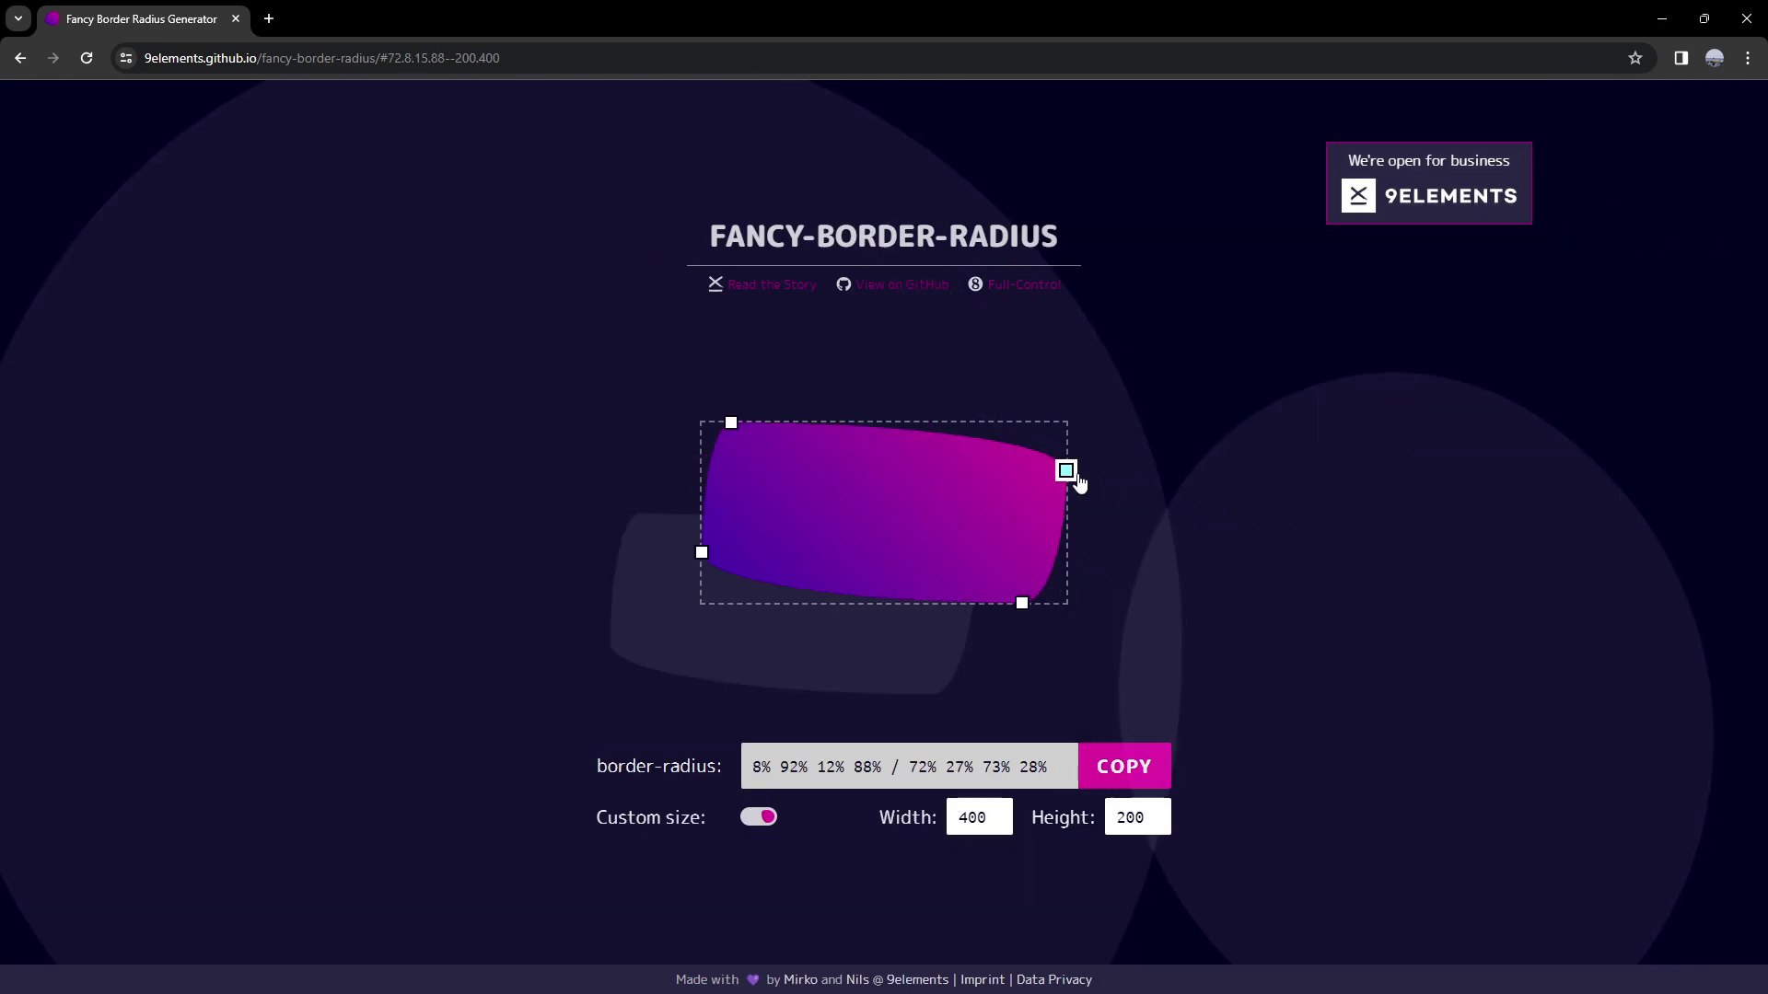
pyautogui.moveTo(1077, 477); pyautogui.dragTo(1077, 472)
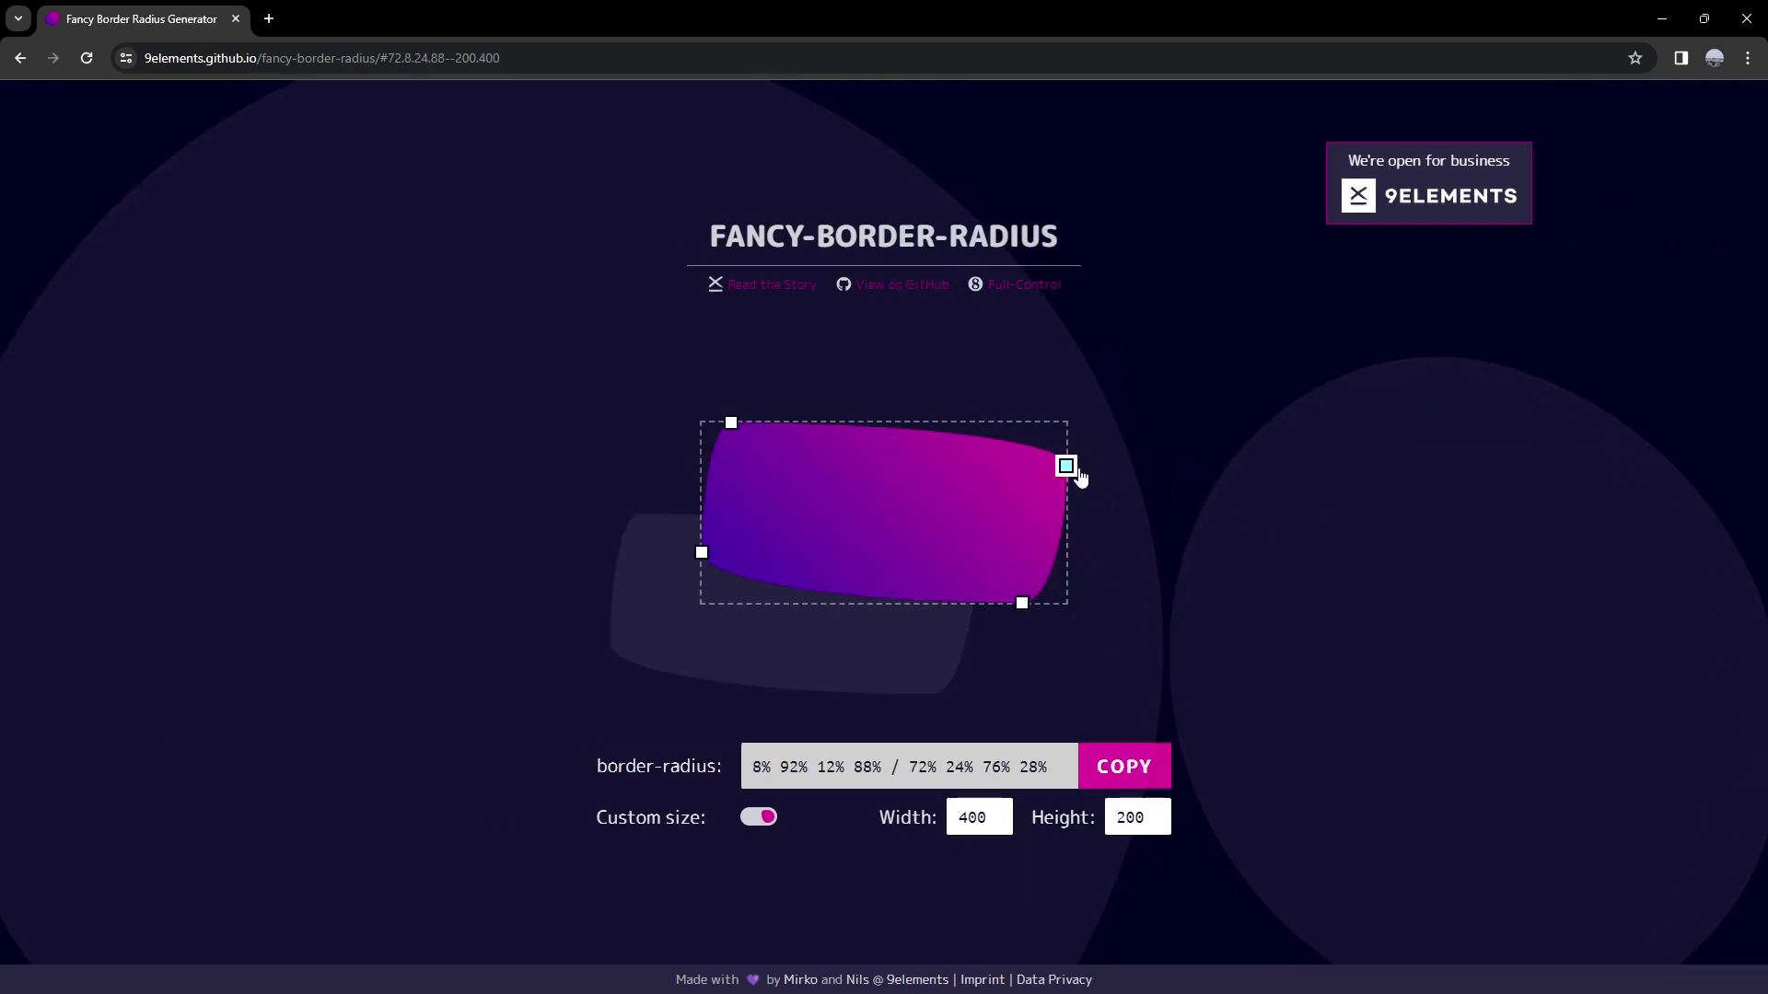
pyautogui.click(1123, 766)
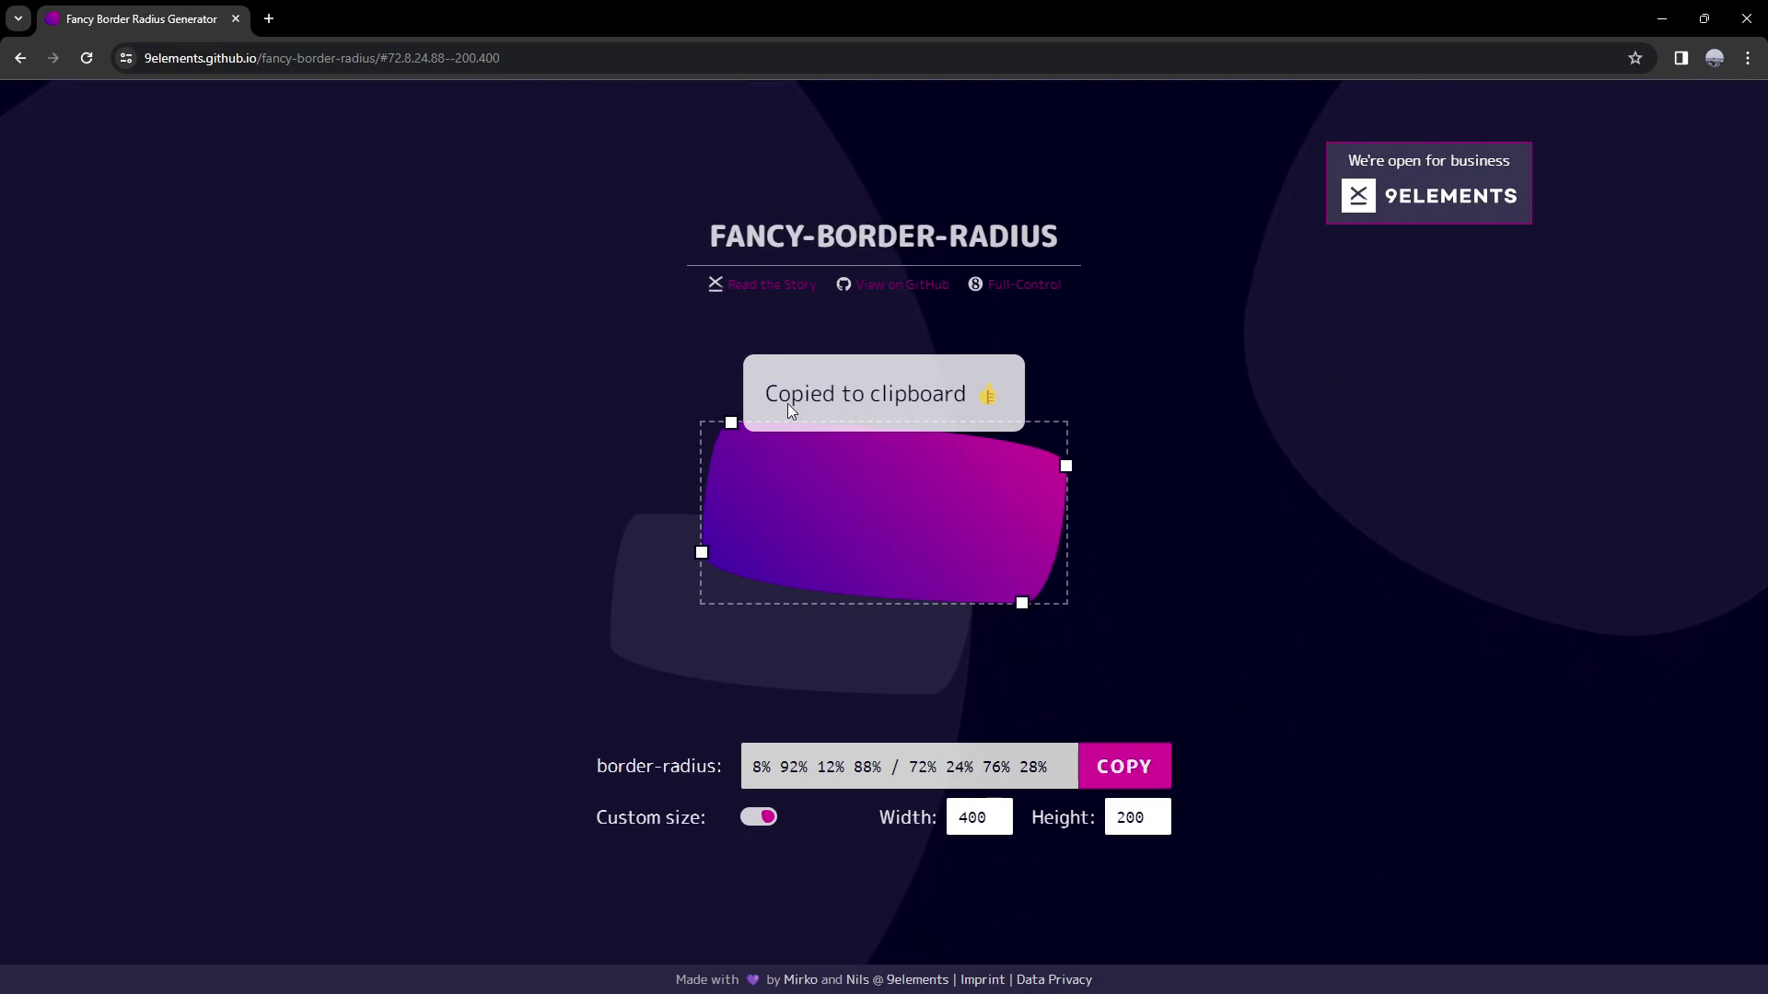
# Set the custom size to 500 × 500 and adjust the right and top curve points.
pyautogui.moveTo(1066, 465)
pyautogui.mouseDown()
pyautogui.moveTo(1068, 534)
pyautogui.moveTo(1066, 456)
pyautogui.mouseUp()
pyautogui.doubleClick(987, 825)
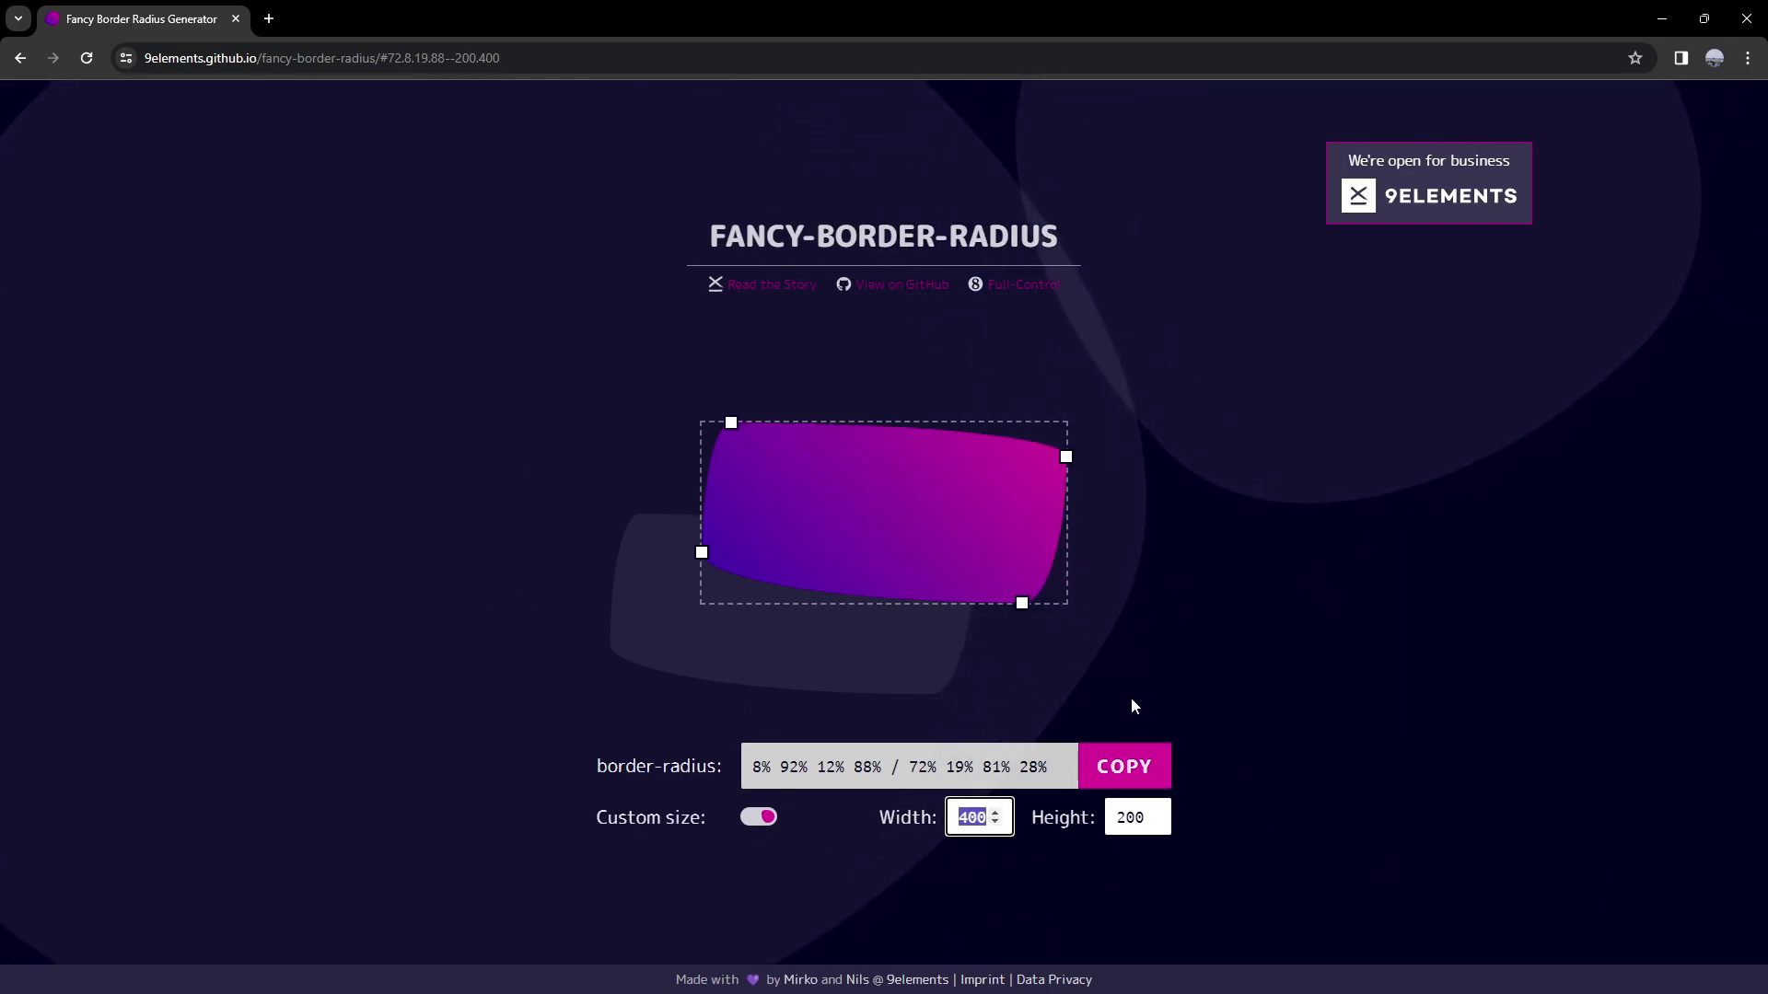
pyautogui.write('100')
pyautogui.hotkey('ctrl', 'a')
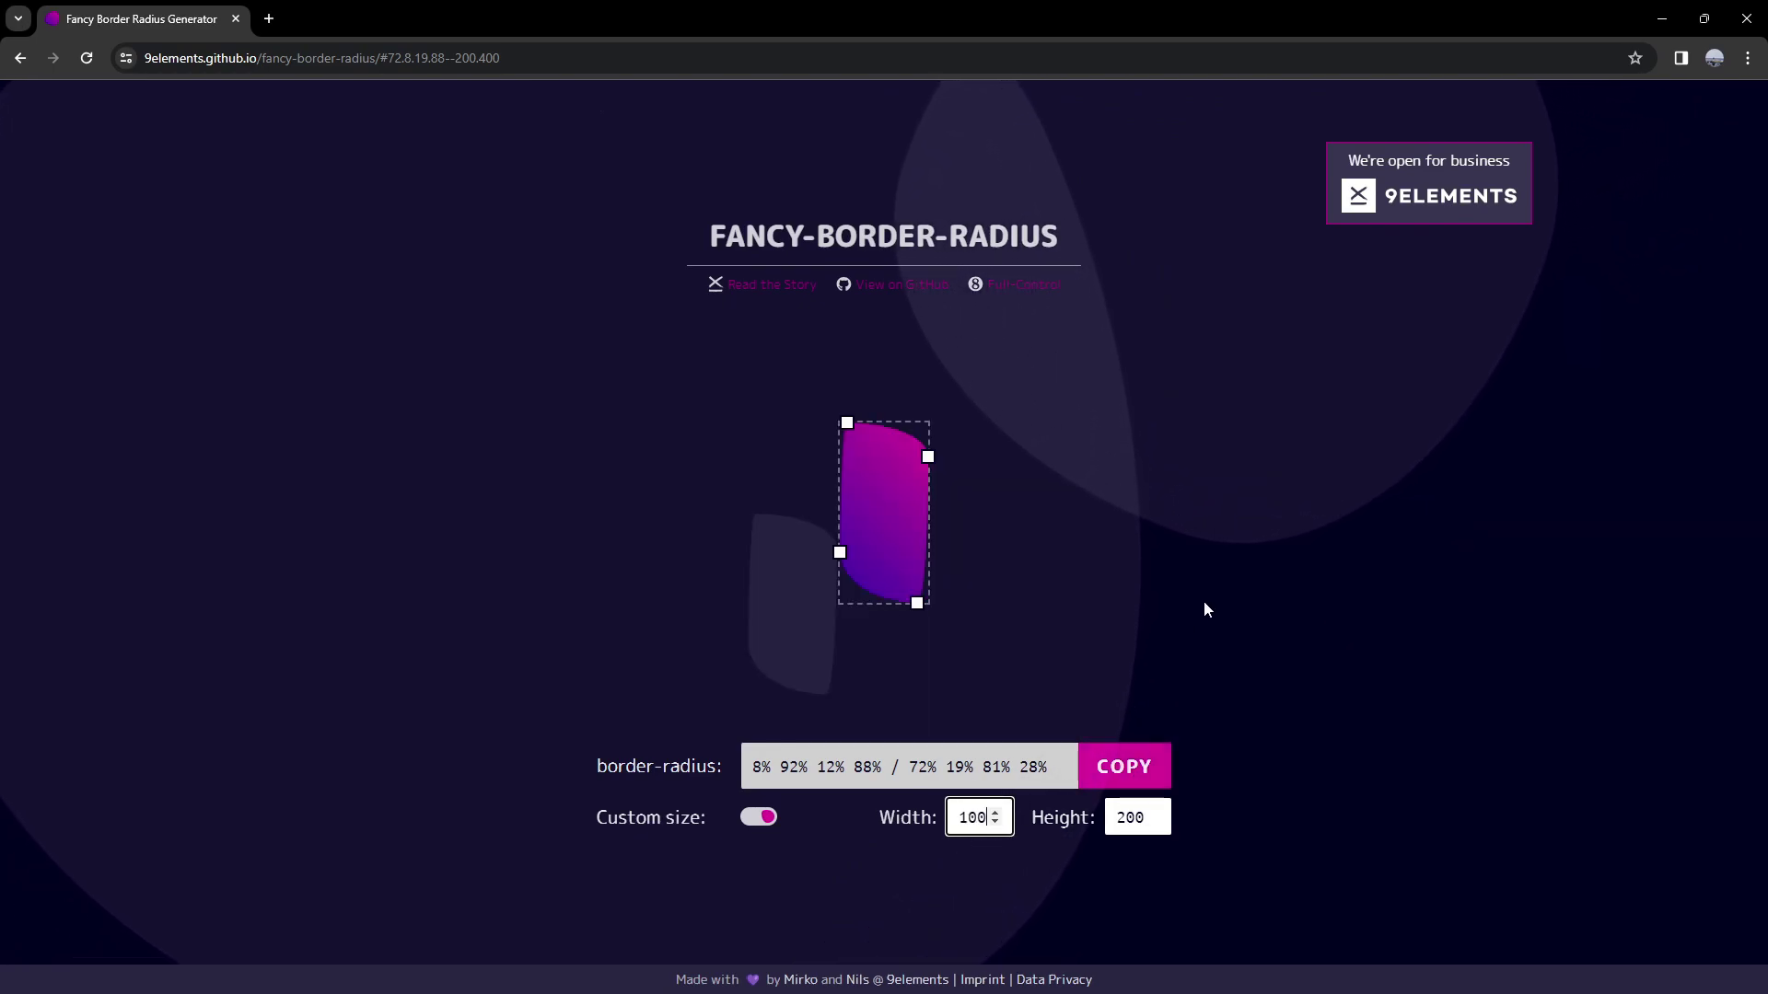
pyautogui.write('500')
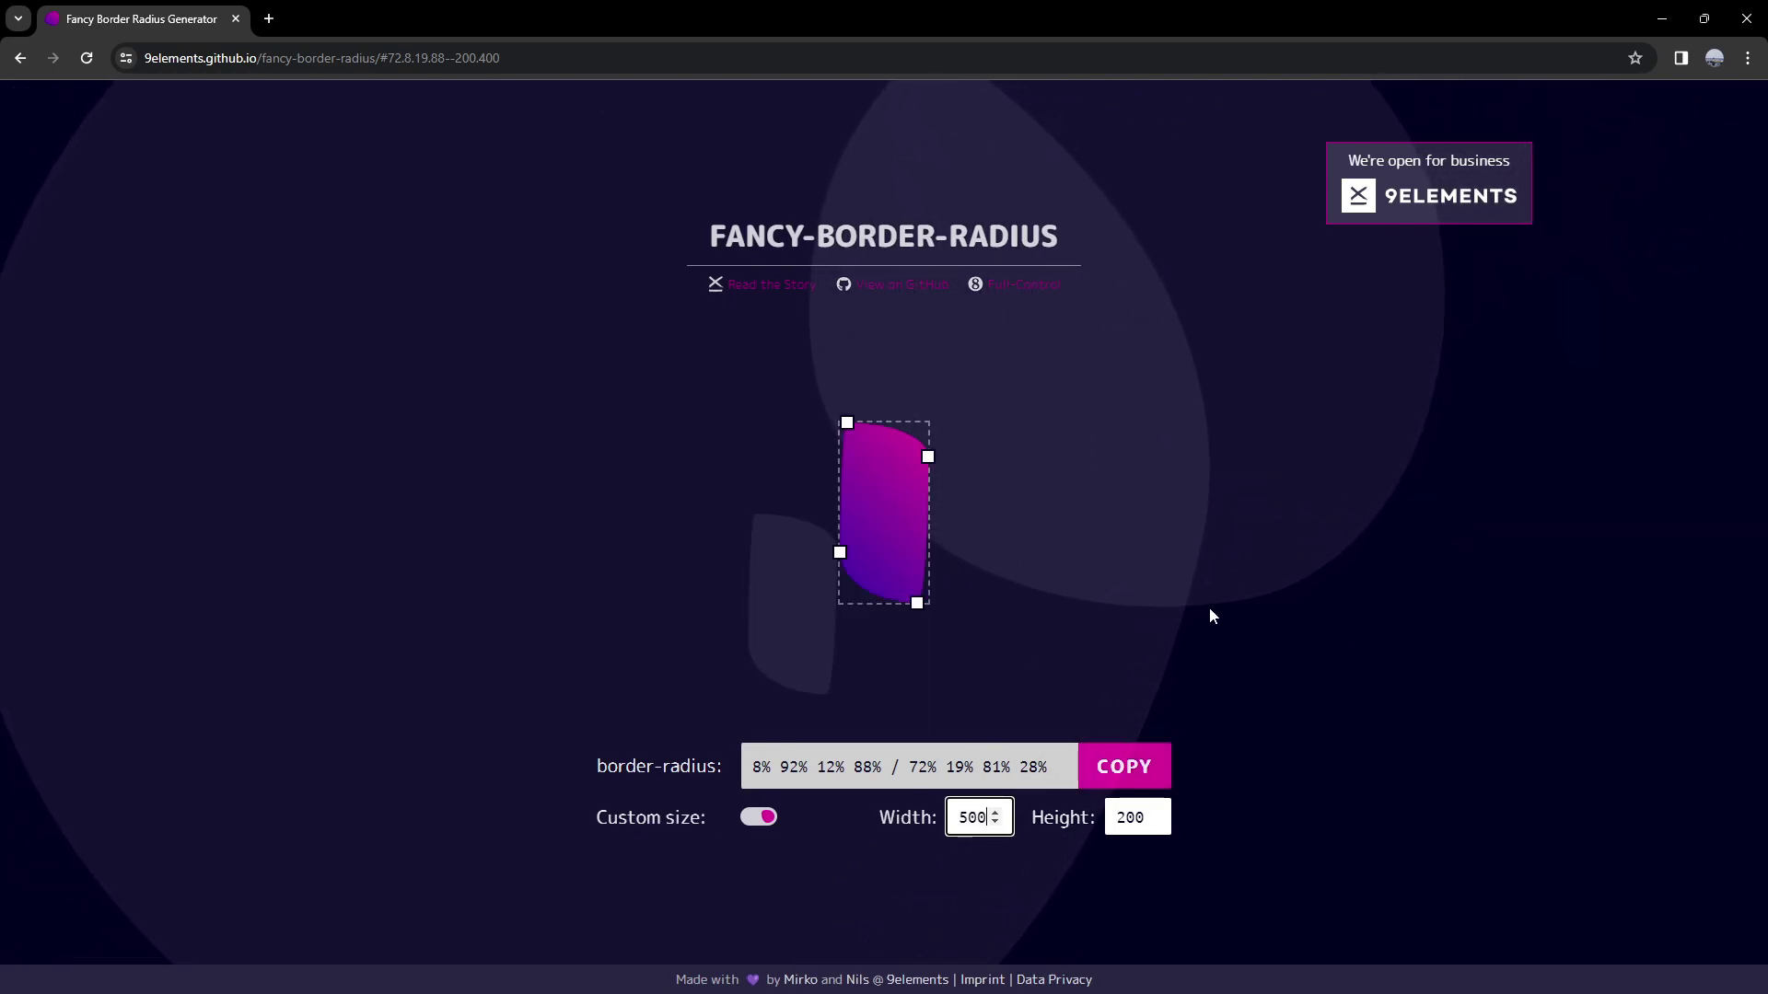
pyautogui.press('Tab')
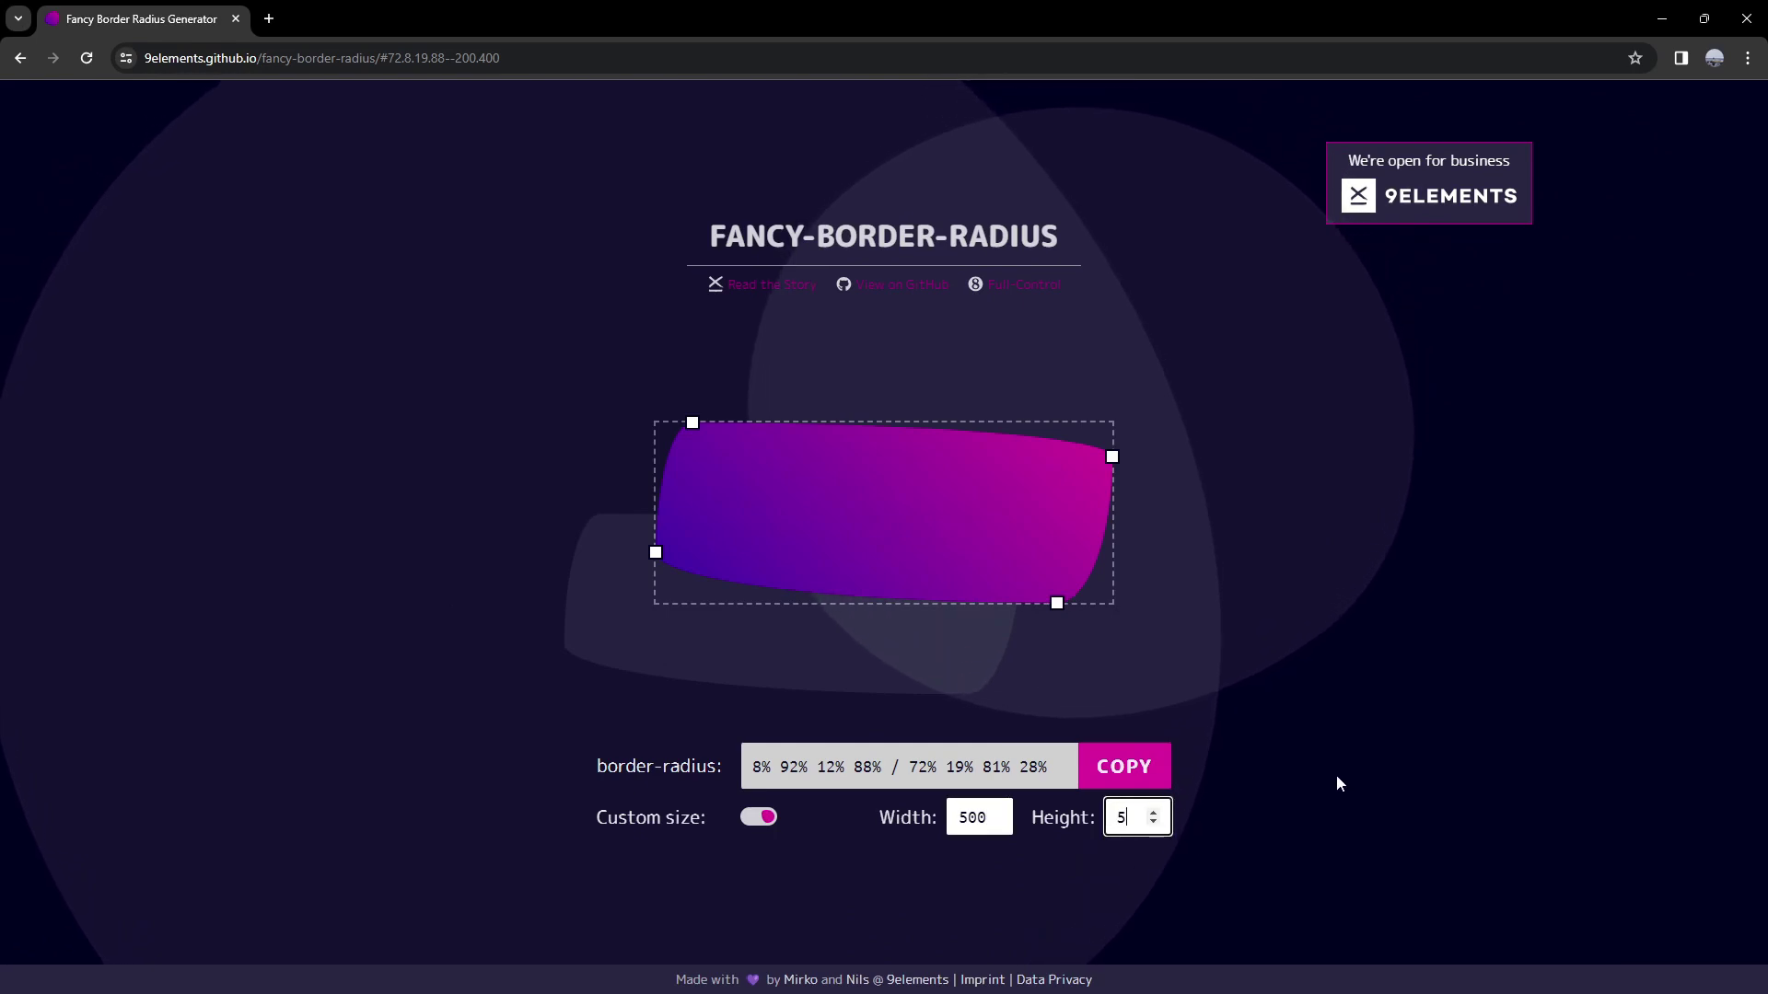
pyautogui.write('500')
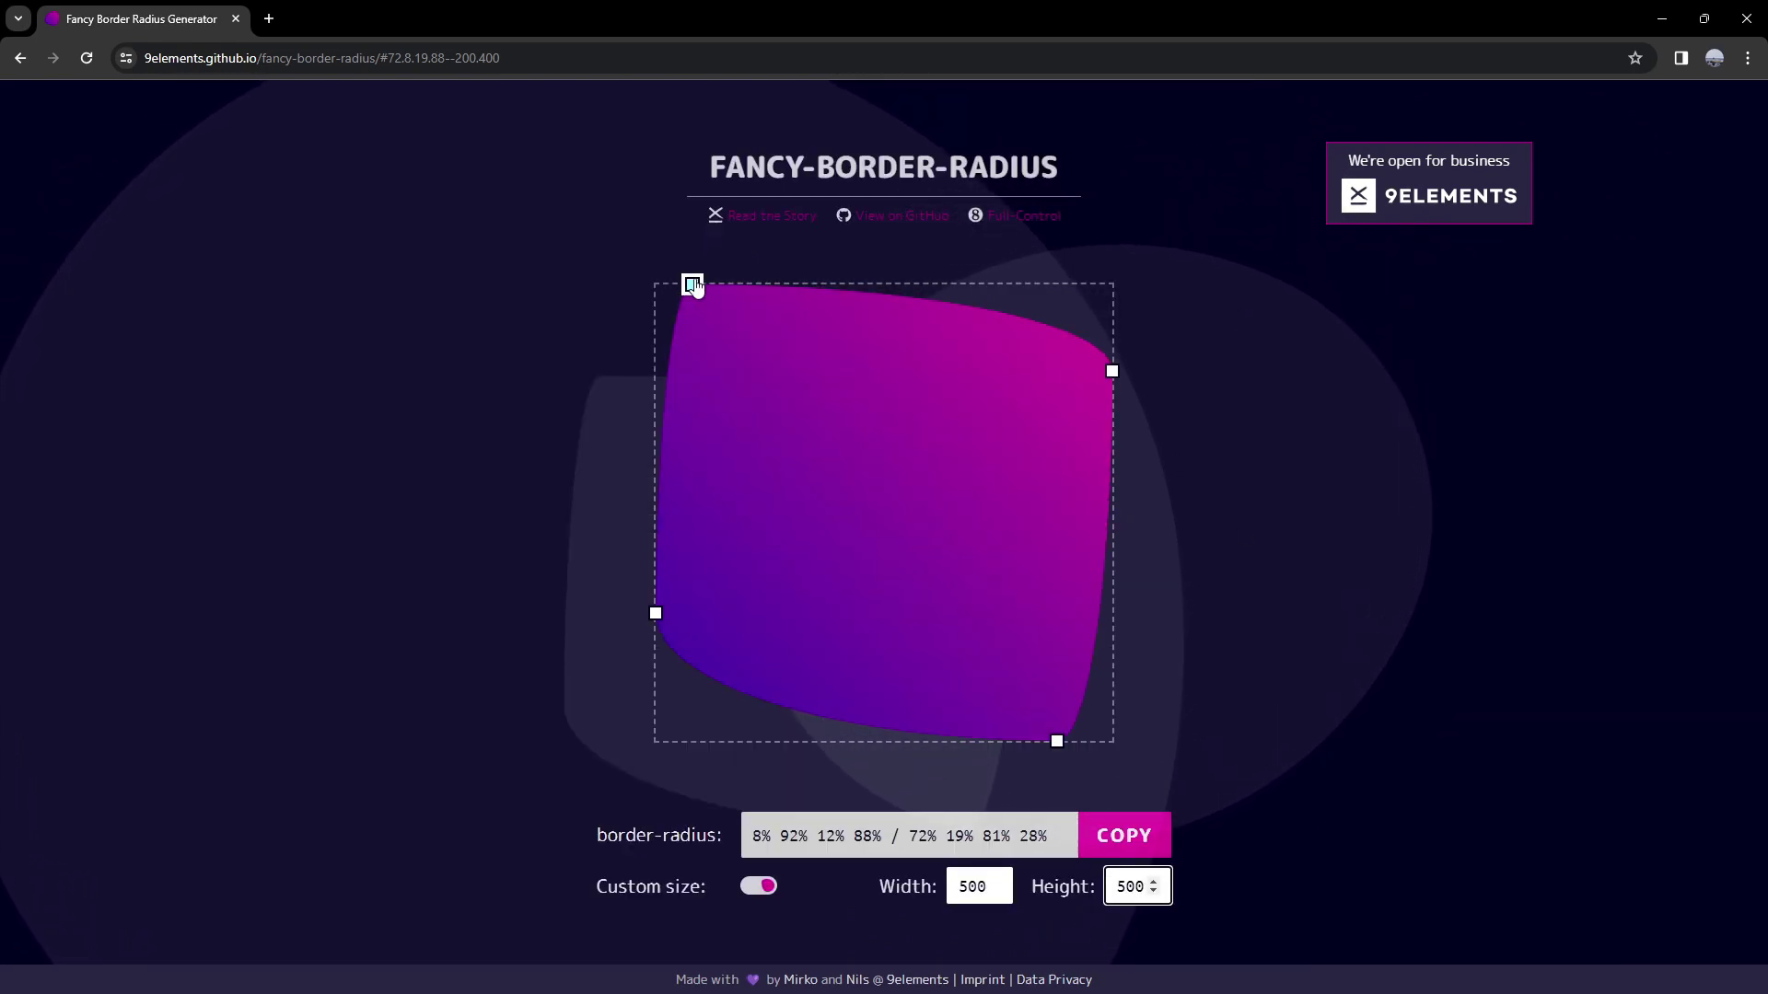
pyautogui.moveTo(693, 285); pyautogui.dragTo(861, 284)
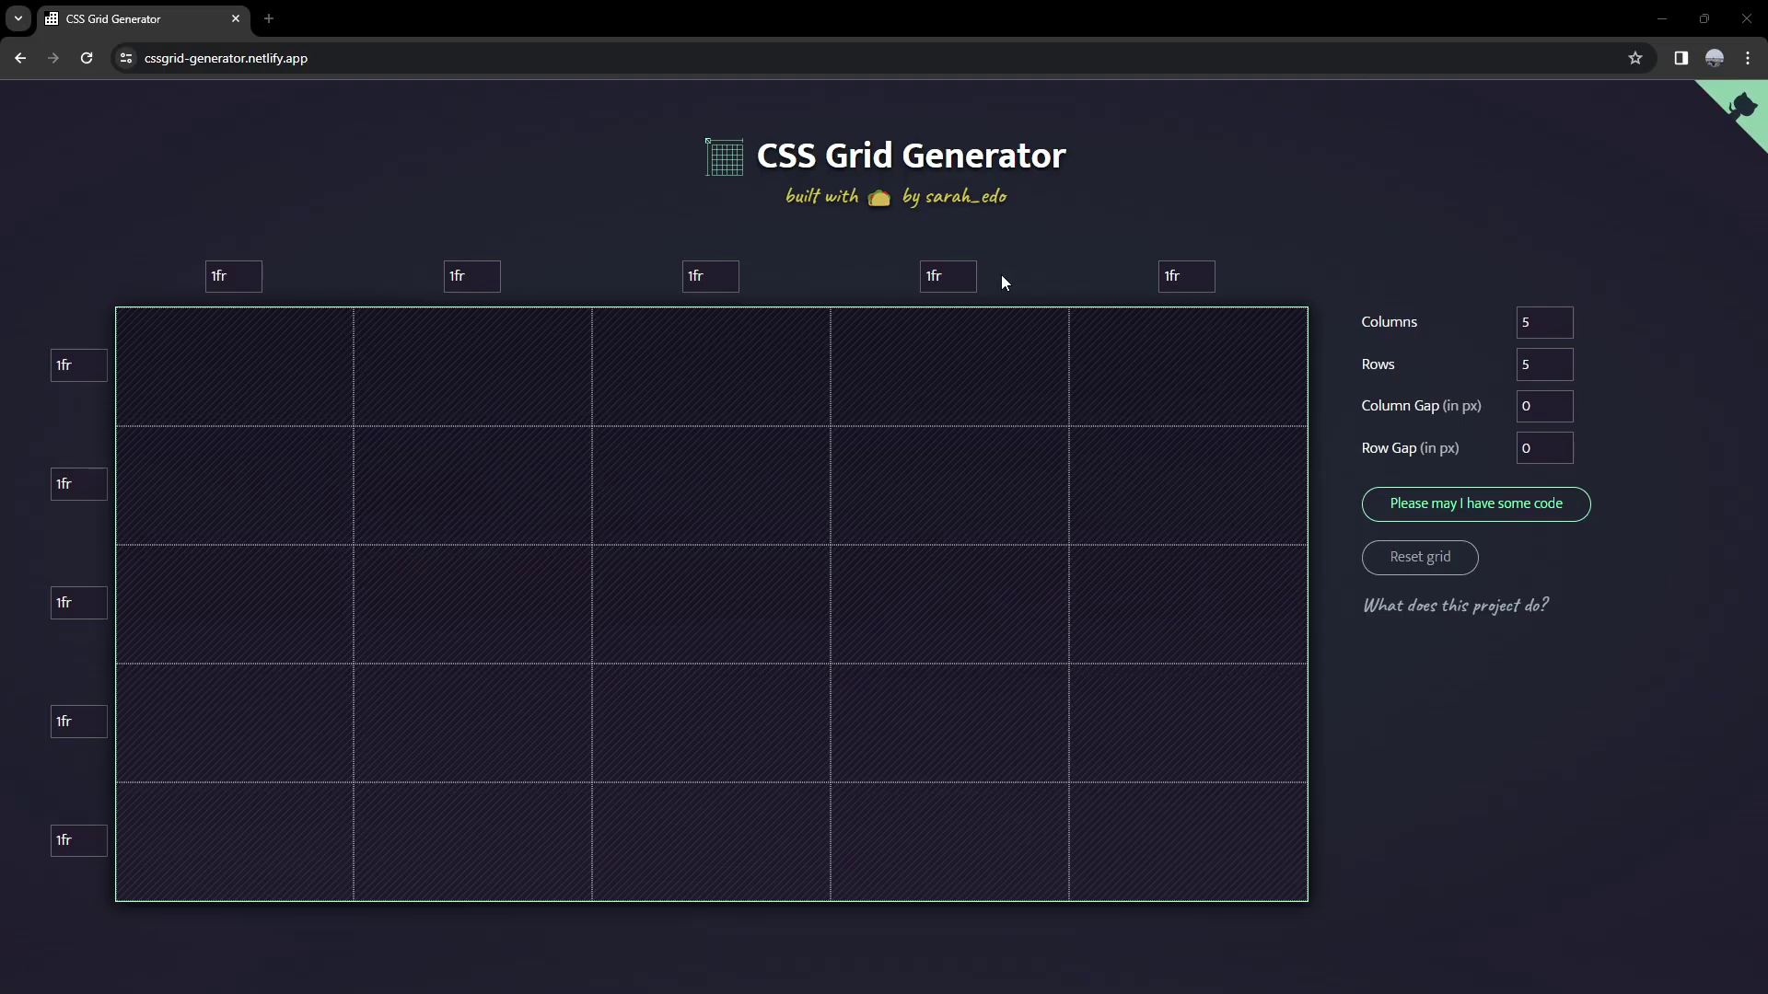
# Create areas for the full first row, column 5 rows 2–4, all of row 5, and column 1 rows 2–4.
pyautogui.moveTo(770, 159); pyautogui.dragTo(1185, 126)
pyautogui.click(1185, 126)
pyautogui.moveTo(975, 382); pyautogui.dragTo(1142, 424)
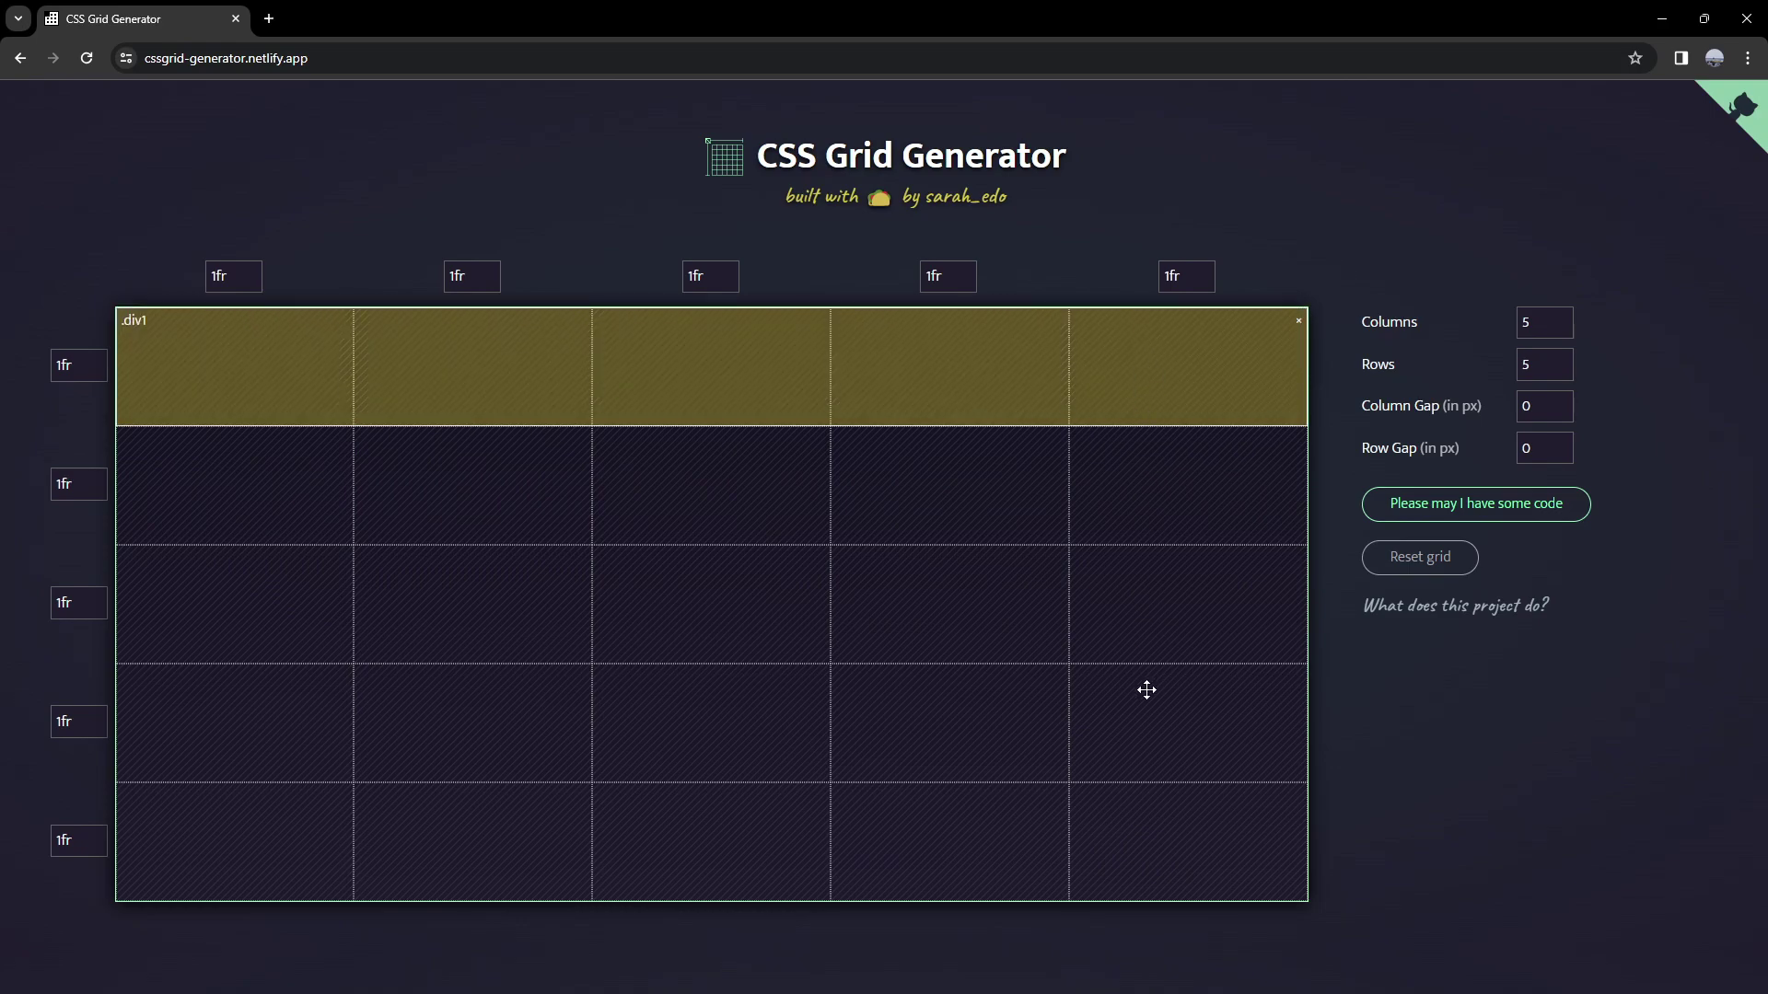
pyautogui.moveTo(1146, 690); pyautogui.dragTo(1153, 764)
pyautogui.moveTo(312, 831); pyautogui.dragTo(251, 829)
pyautogui.moveTo(213, 714); pyautogui.dragTo(323, 431)
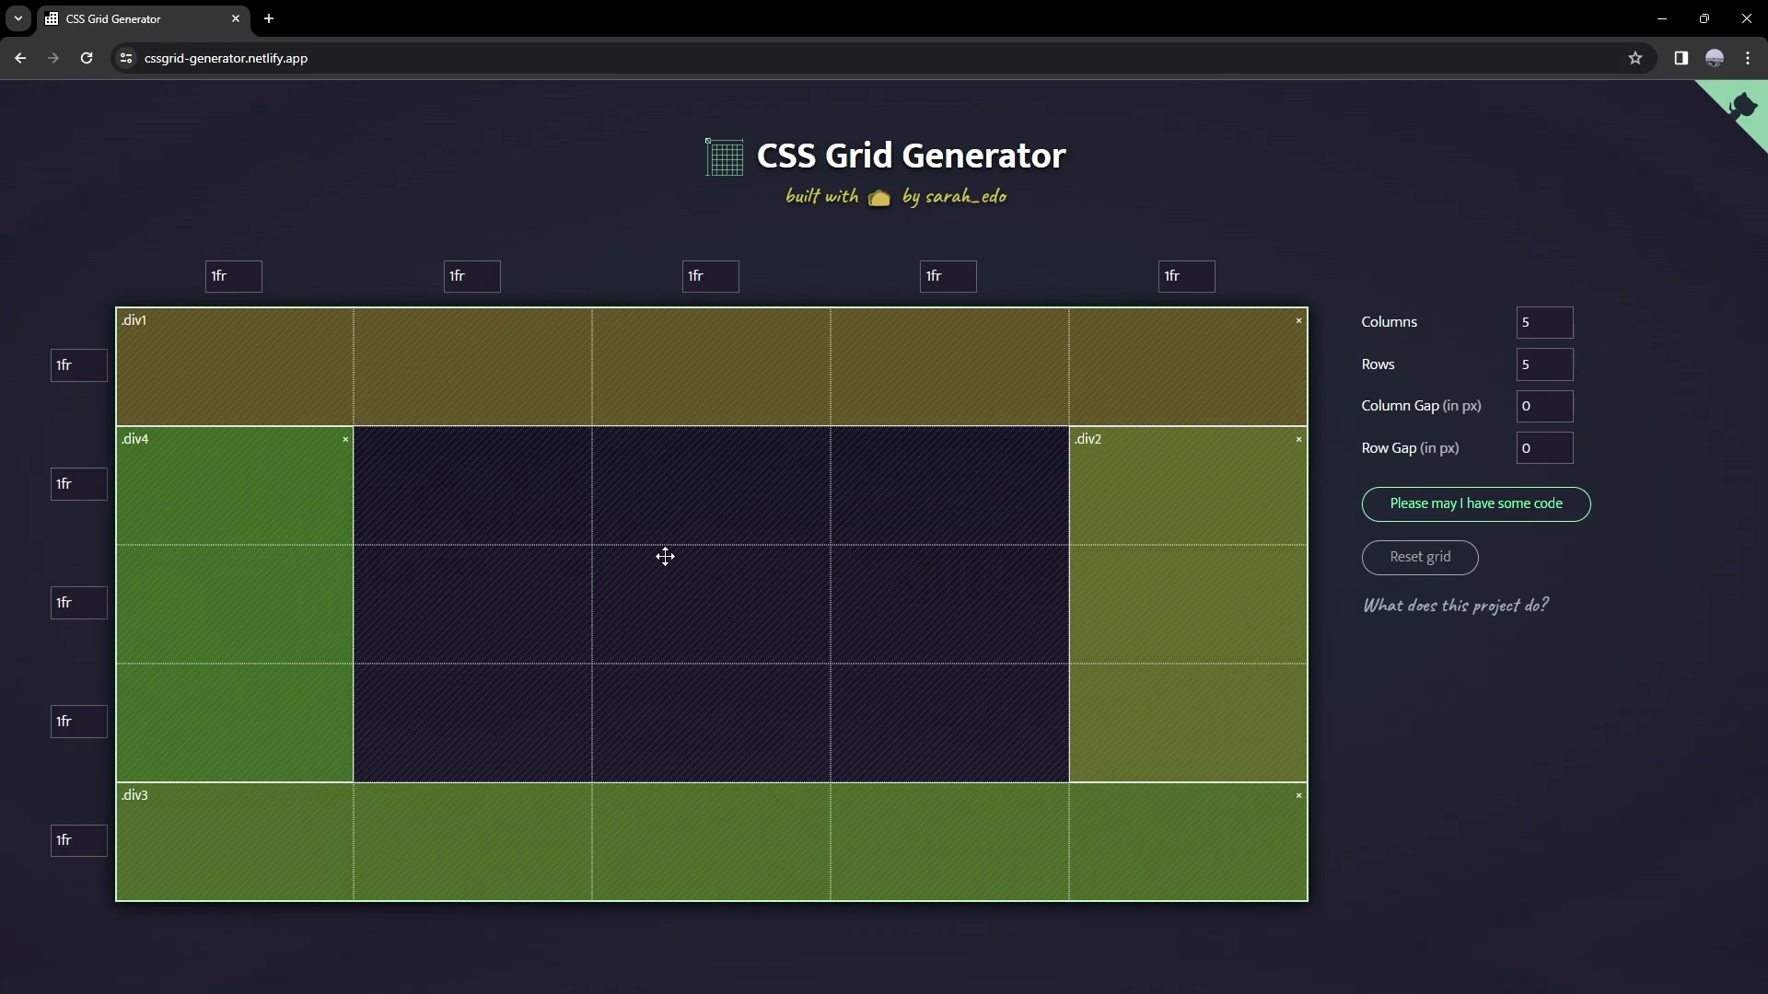
# Add .div5 and .div6 in row 3 and .div7 spanning all of column 3.
pyautogui.click(518, 609)
pyautogui.click(878, 588)
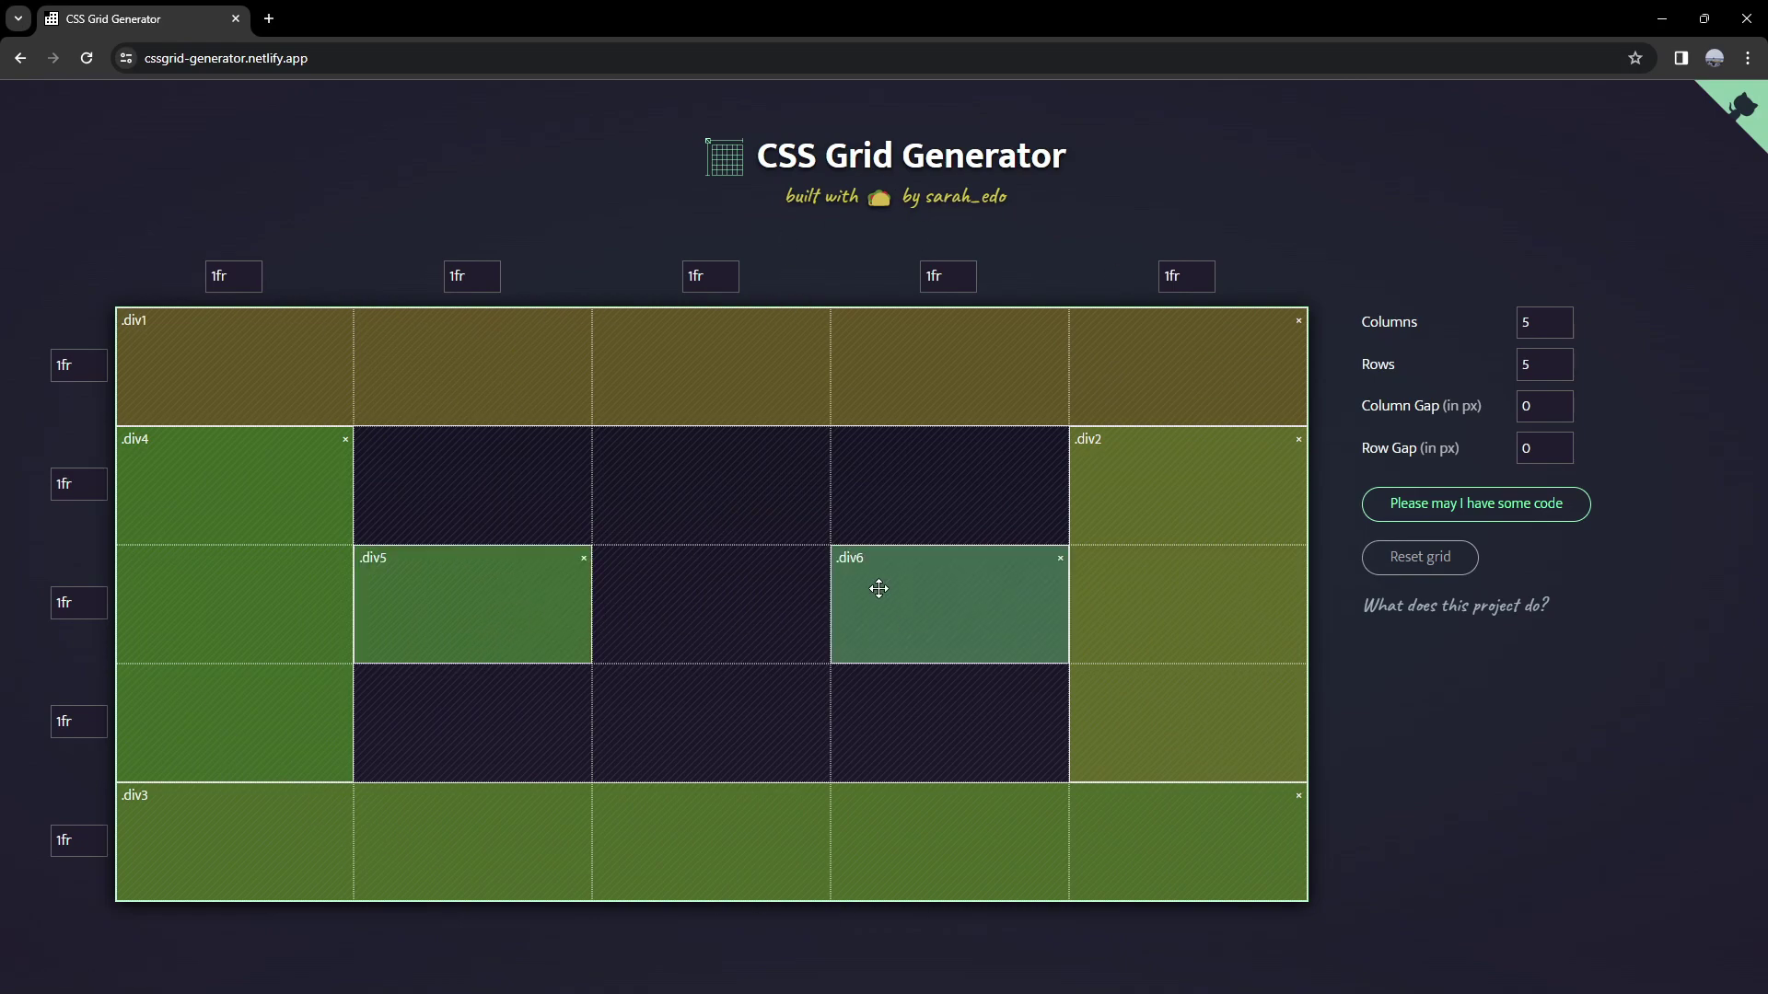
pyautogui.moveTo(688, 388); pyautogui.dragTo(742, 878)
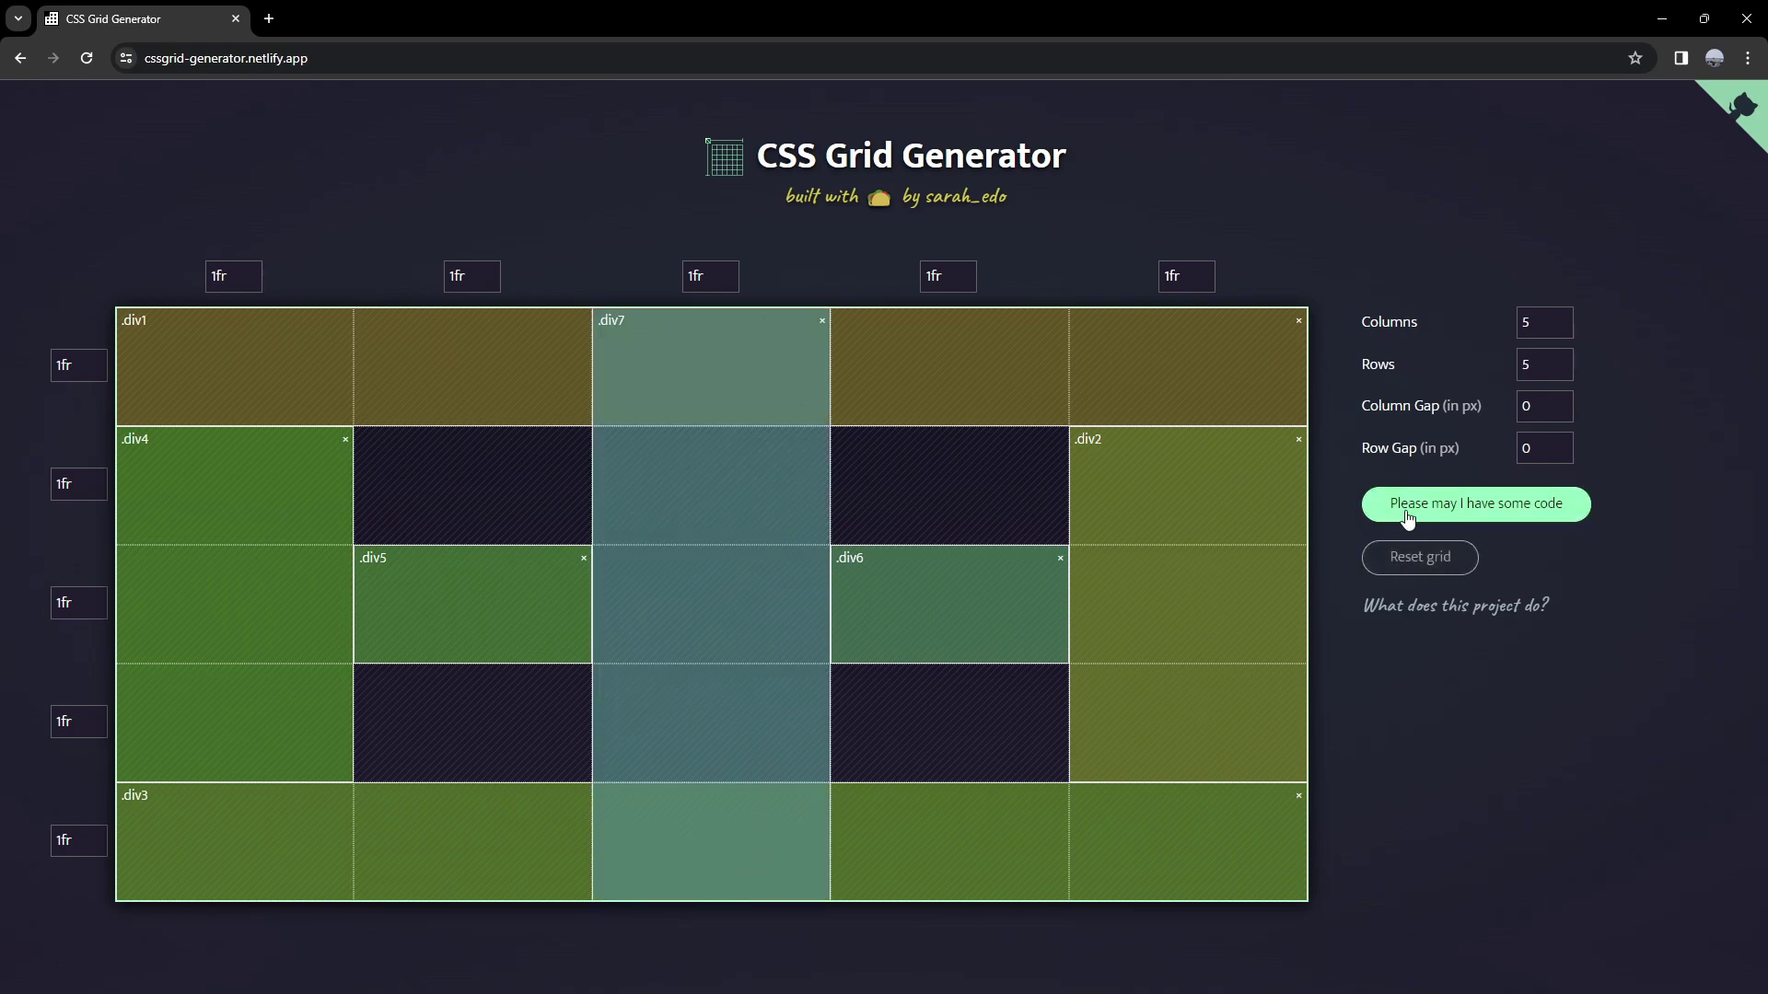
# View the generated CSS and HTML, then set 6 columns, 4 rows, column gap 2, row gap 1.
pyautogui.click(1540, 518)
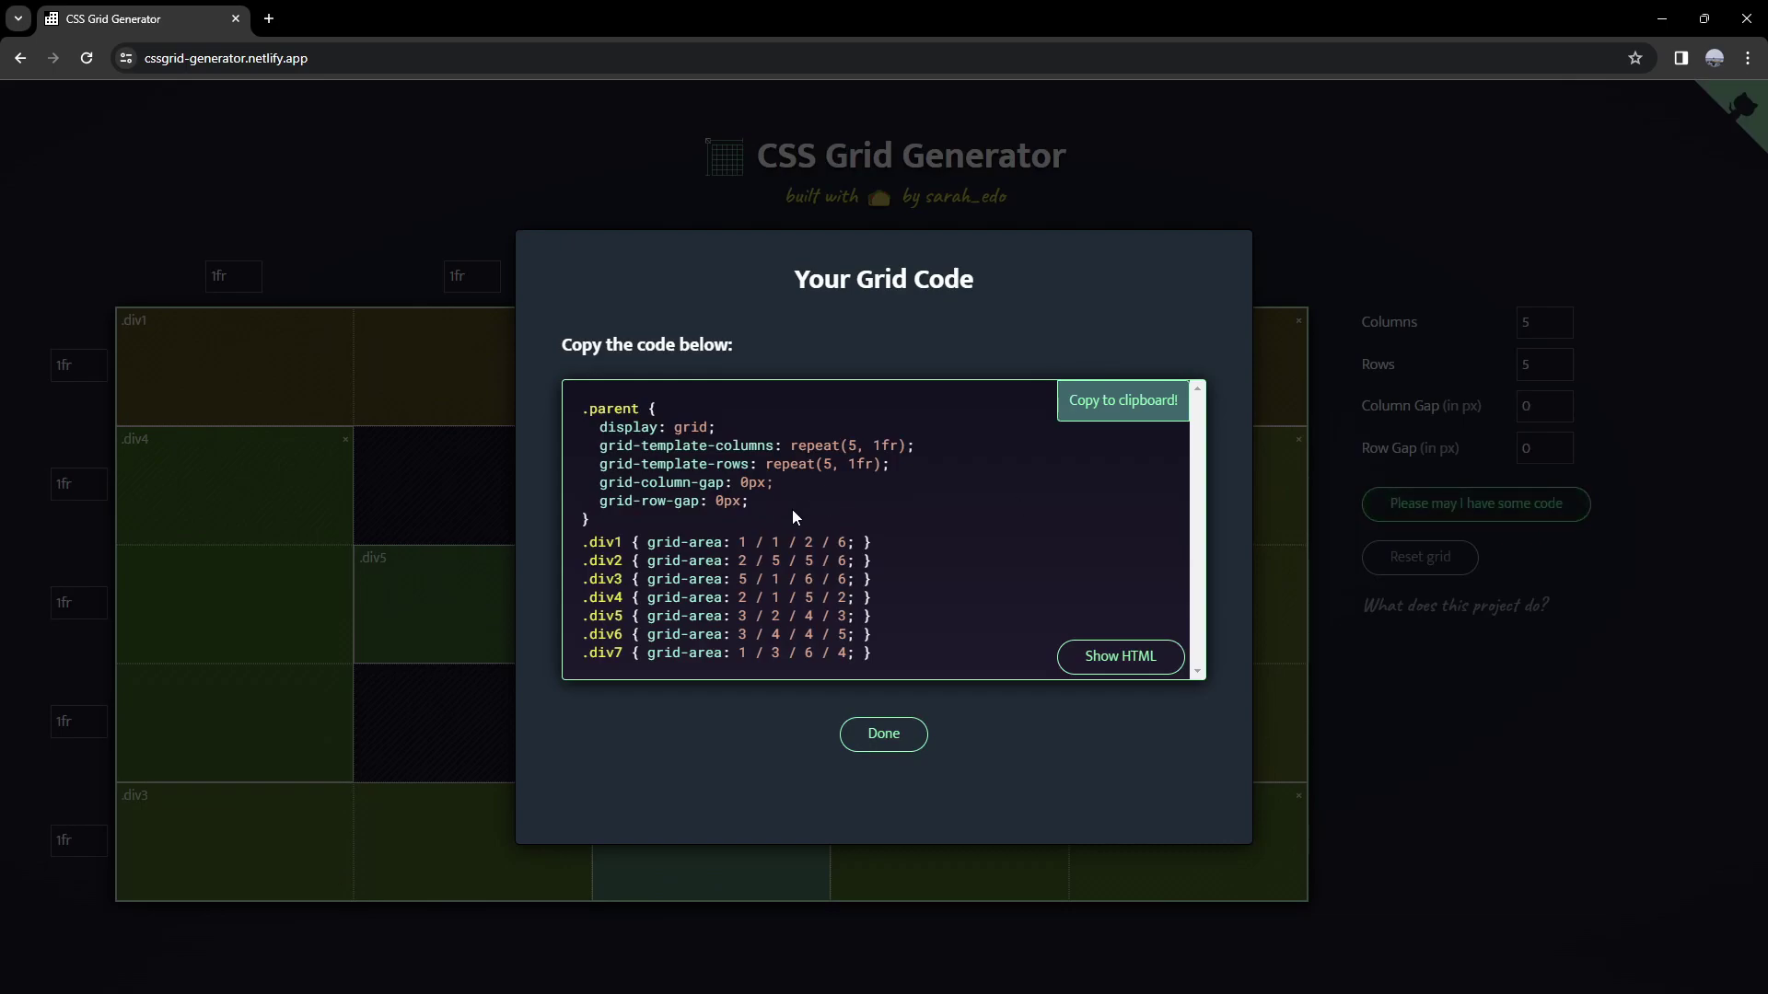
pyautogui.click(1132, 658)
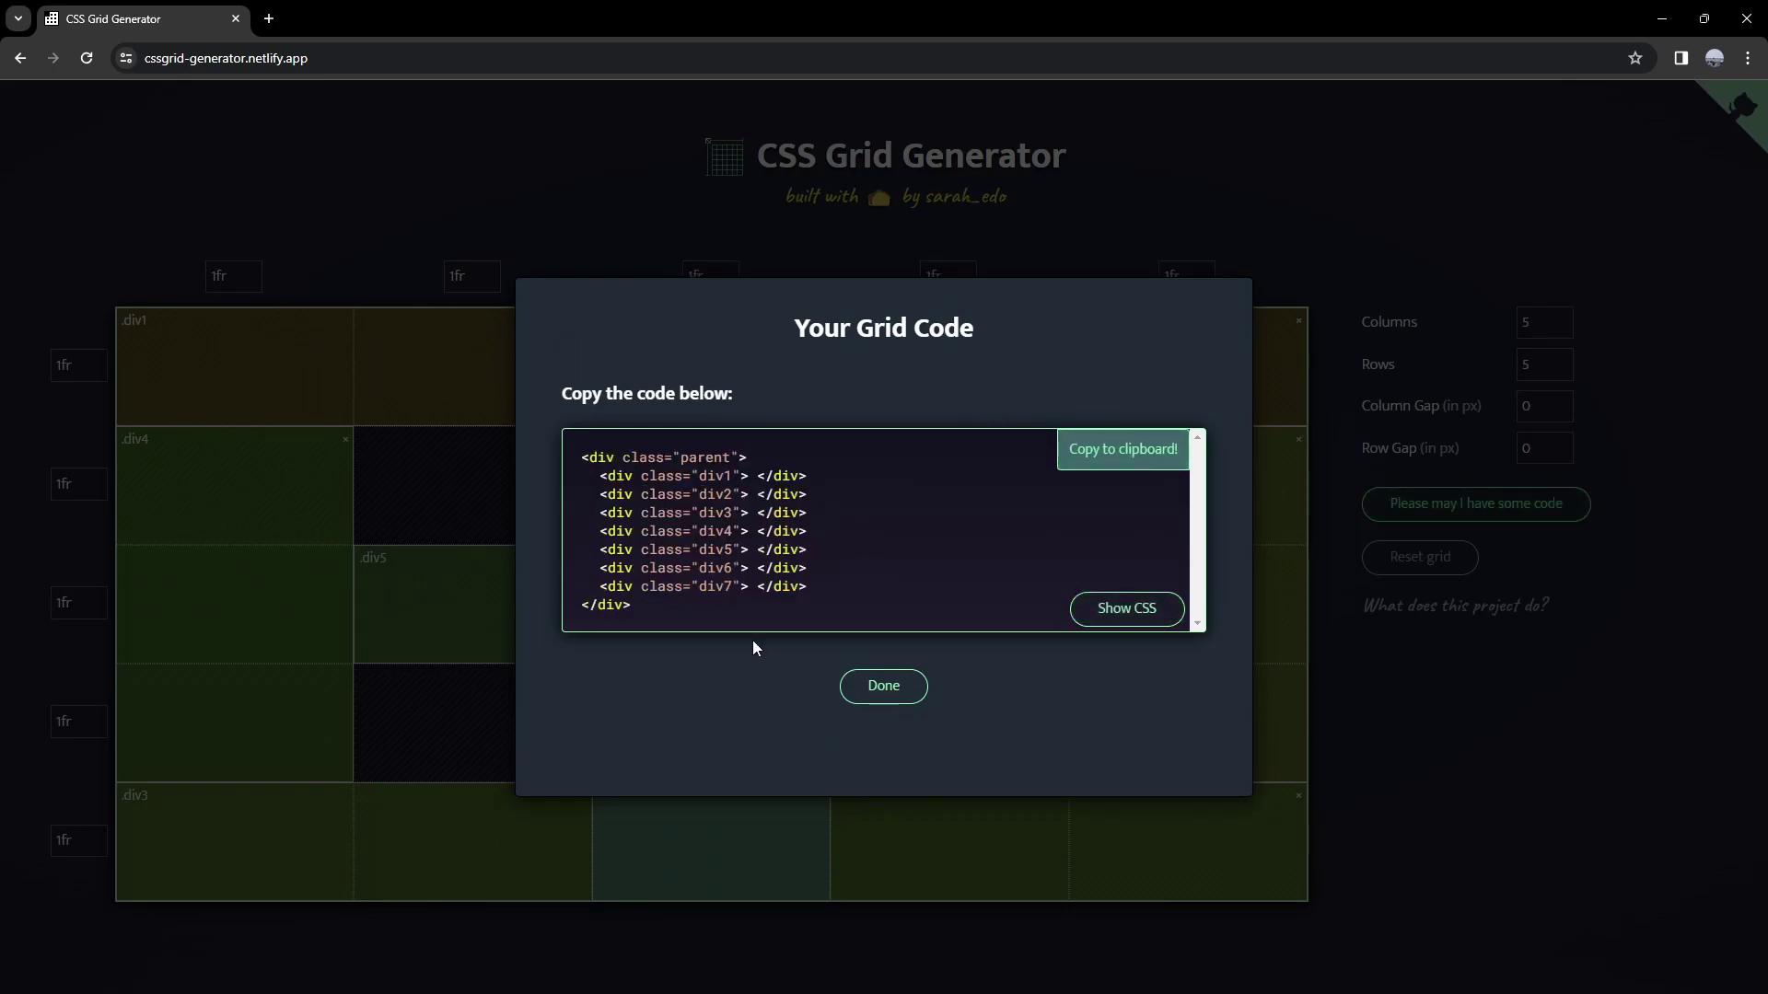
pyautogui.click(900, 685)
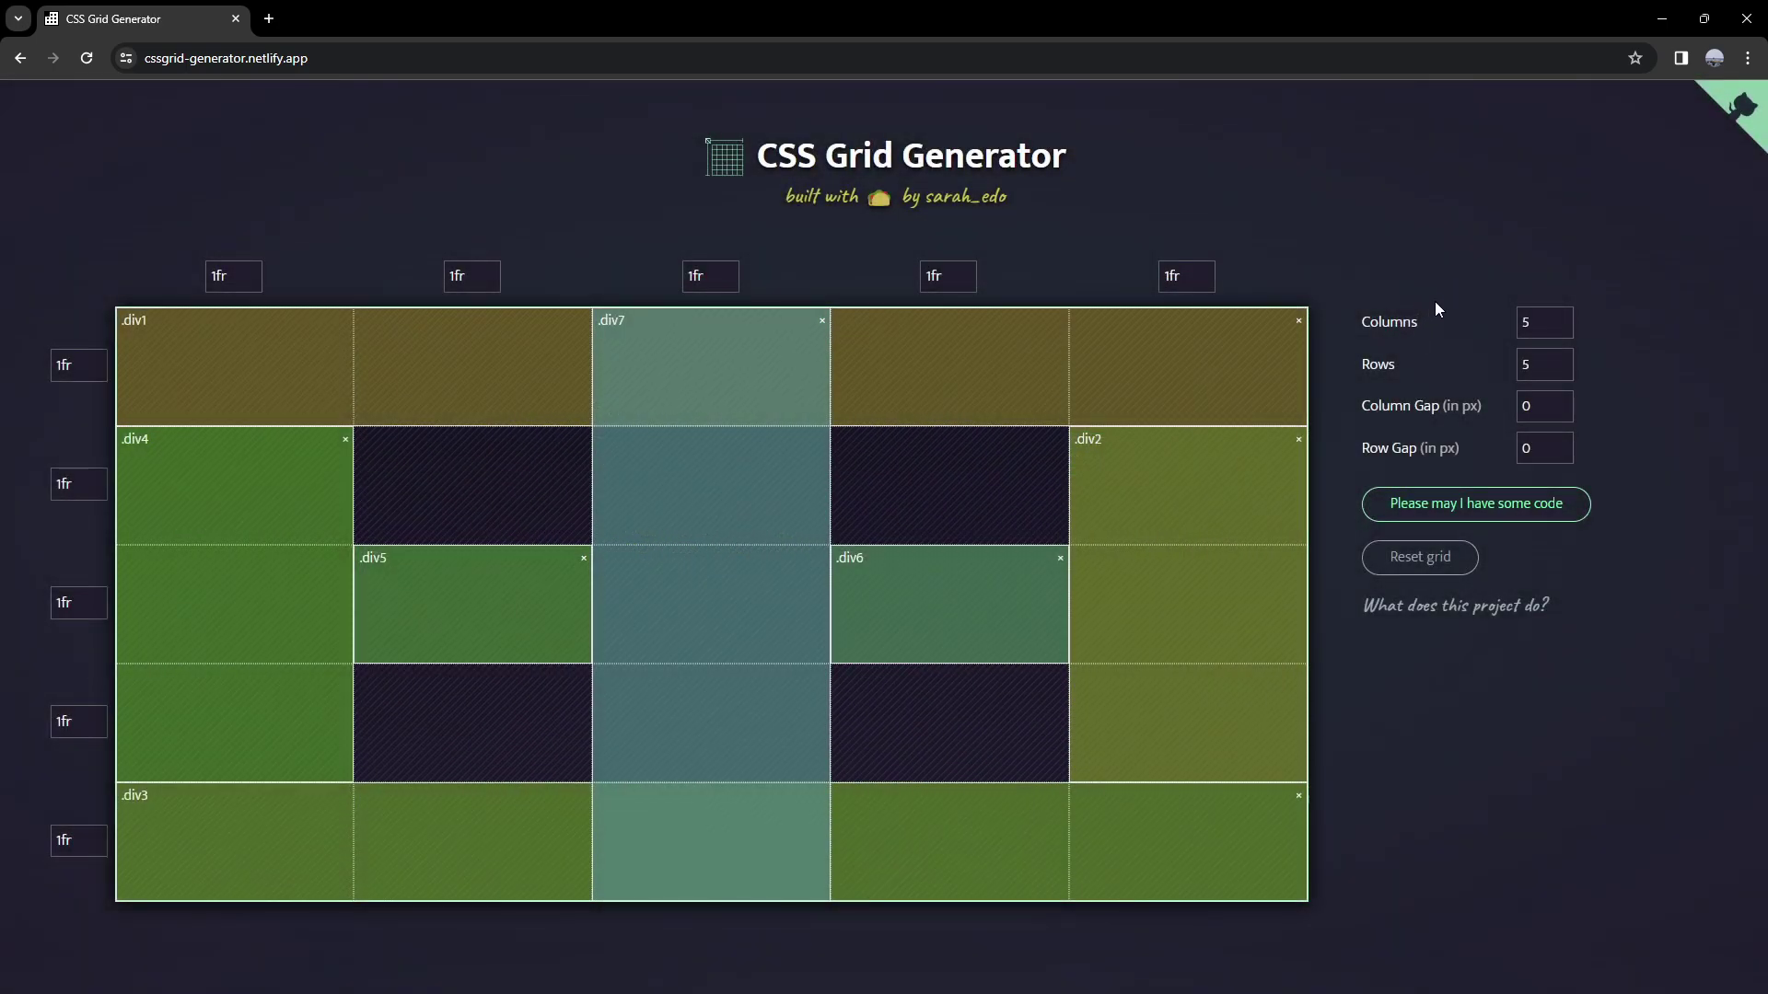
pyautogui.click(1562, 317)
pyautogui.click(1562, 371)
pyautogui.doubleClick(1562, 399)
pyautogui.press('Tab')
pyautogui.write('1')
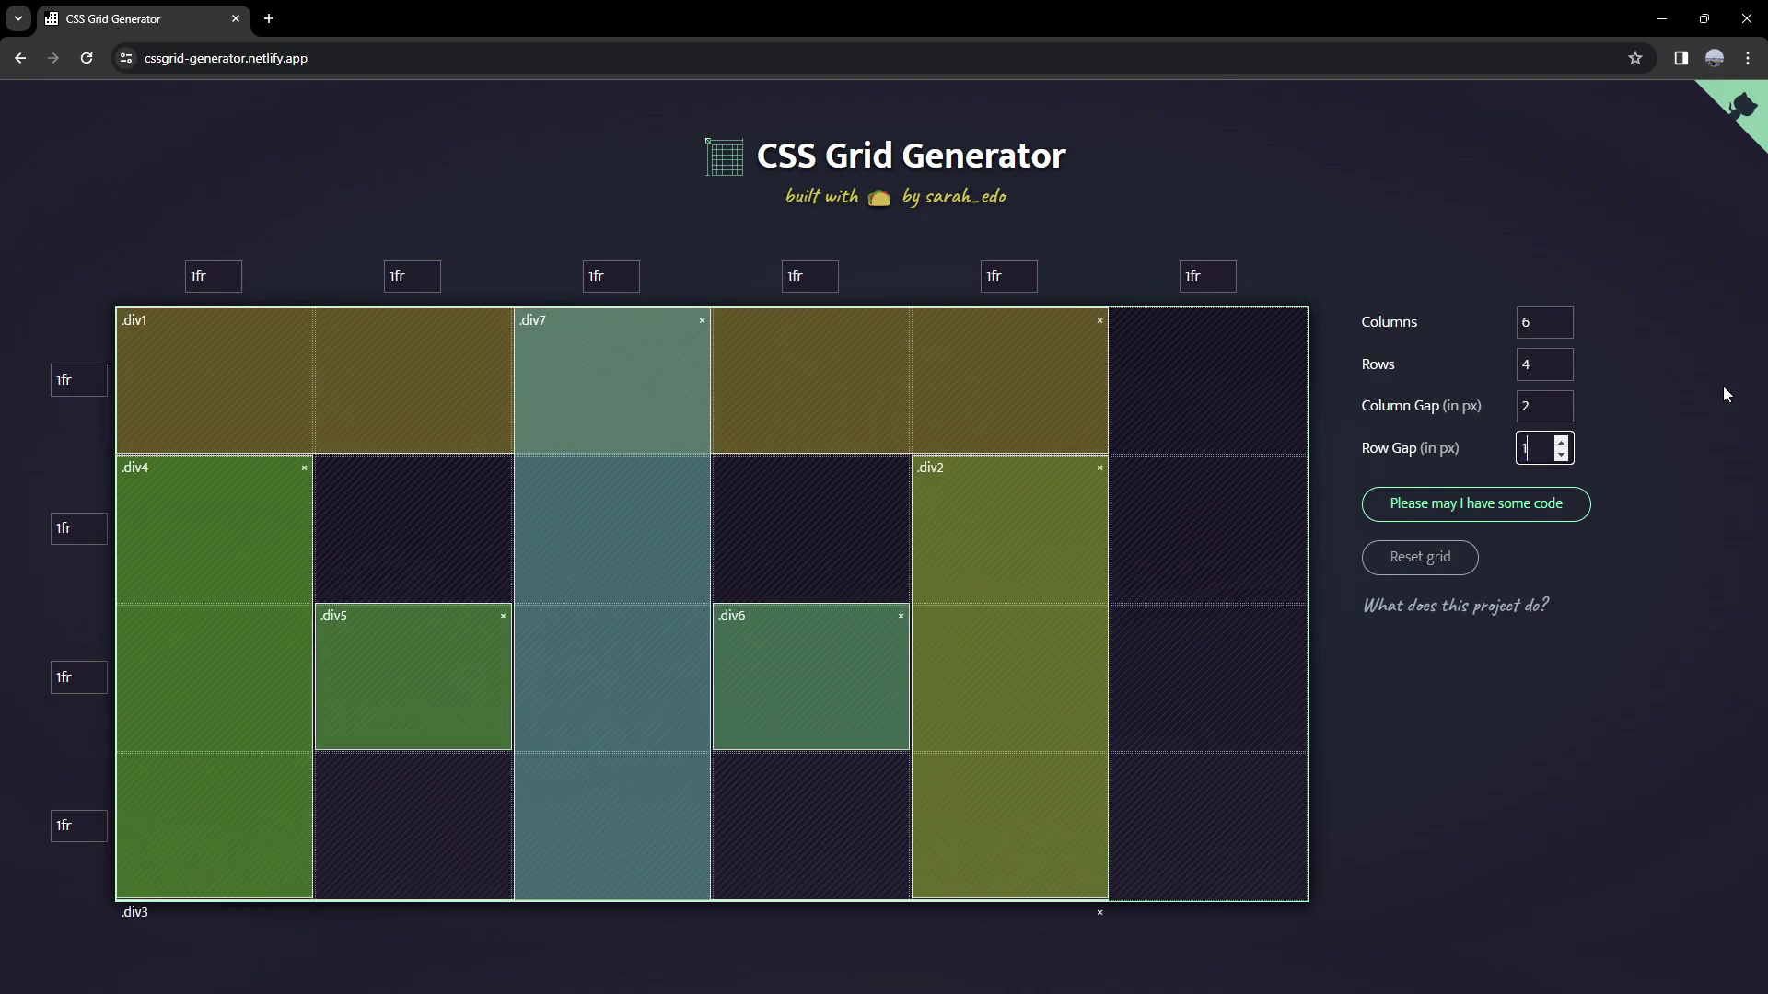
# Reset the grid, try .div1 with 2fr/4fr track sizes, then reload and add .div4.
pyautogui.click(1428, 558)
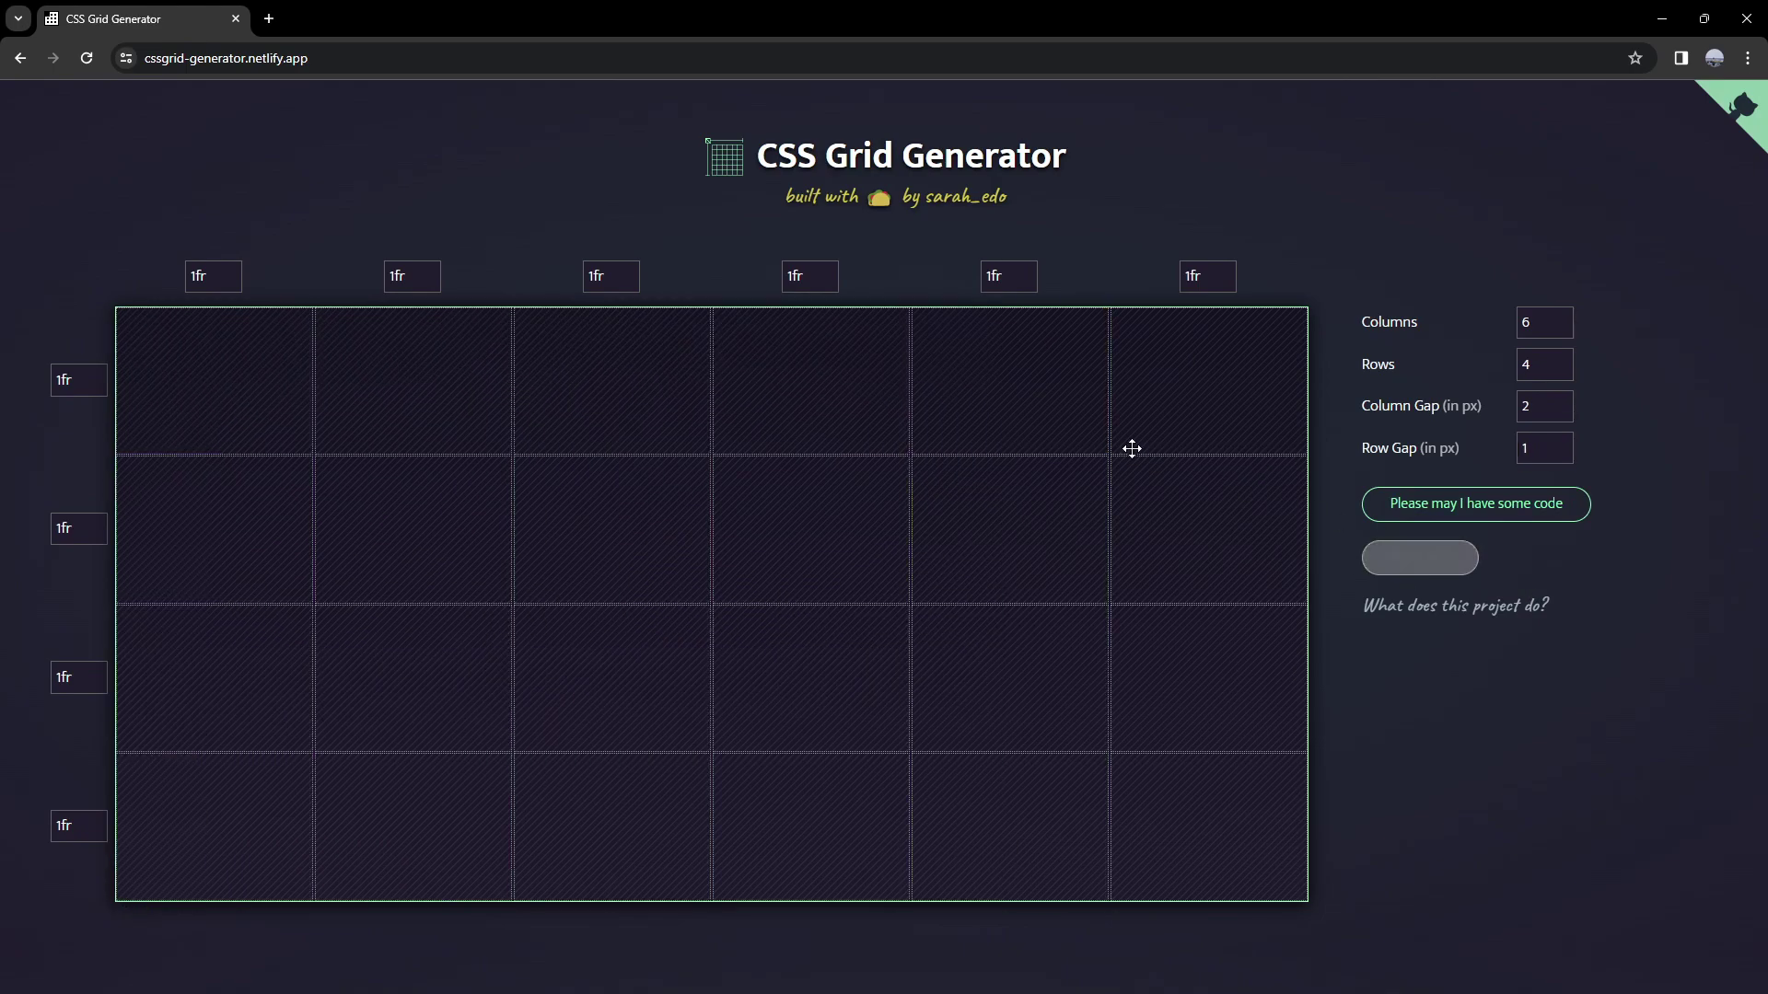
pyautogui.moveTo(209, 399); pyautogui.dragTo(232, 818)
pyautogui.press('BackSpace')
pyautogui.write('2')
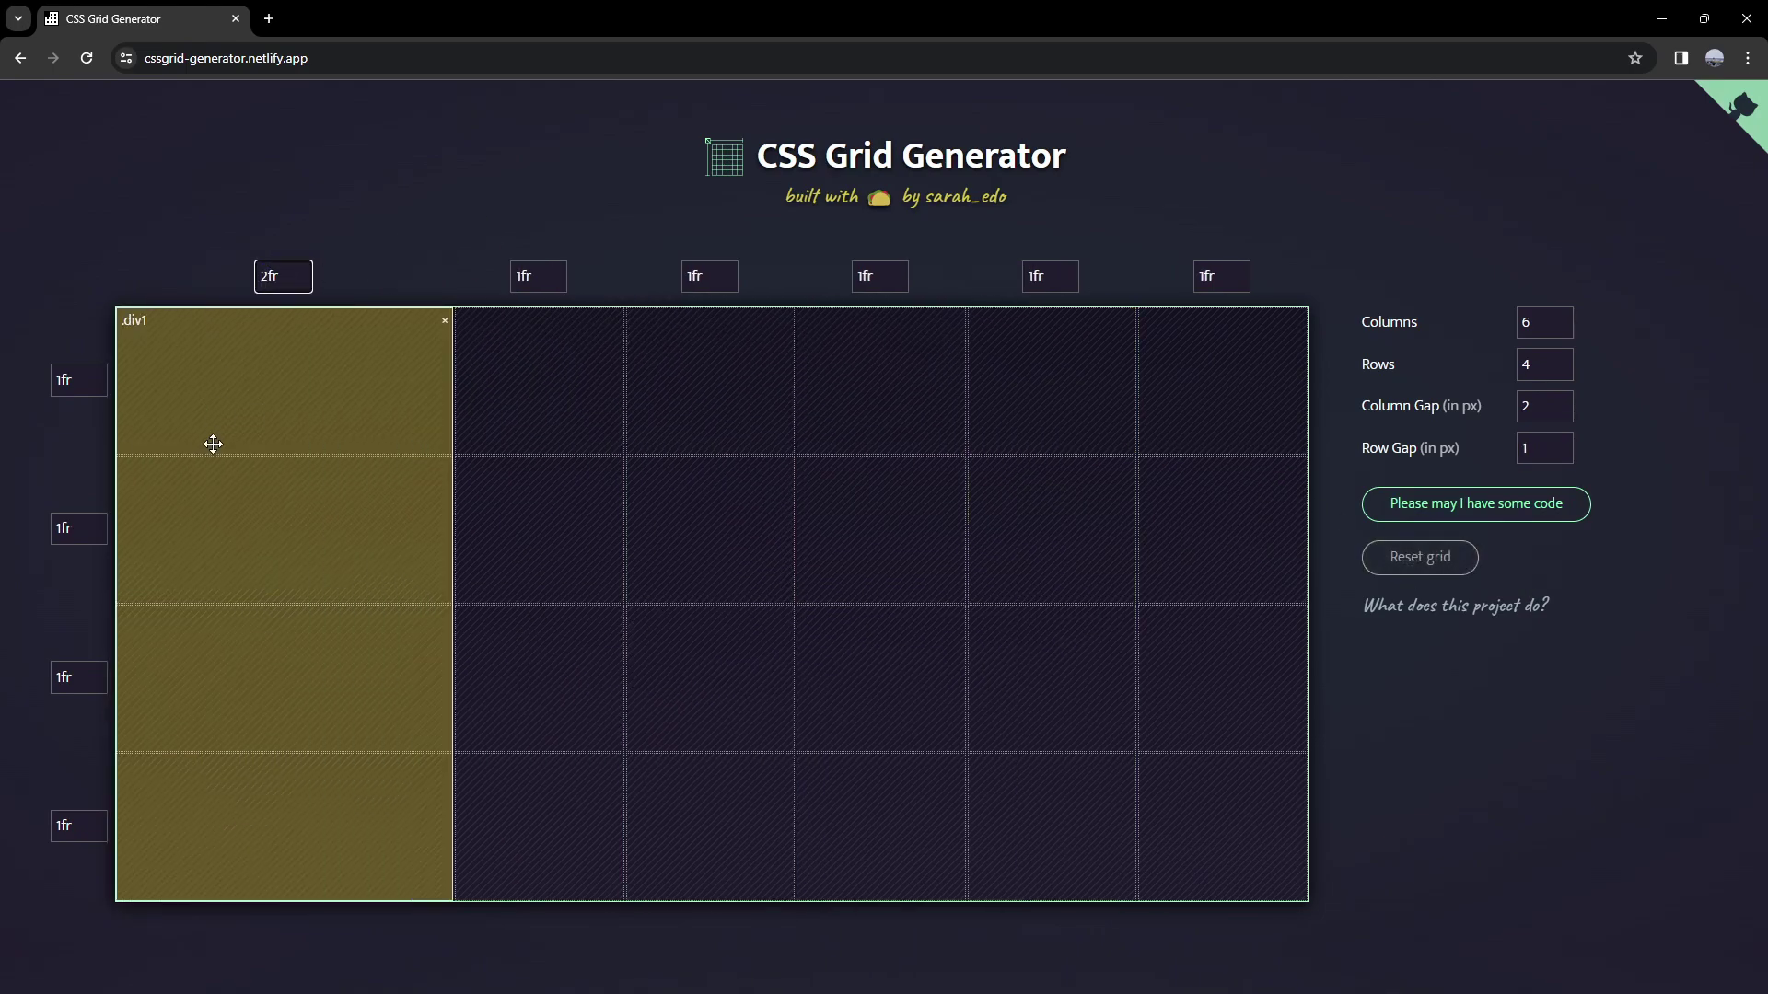
pyautogui.click(59, 378)
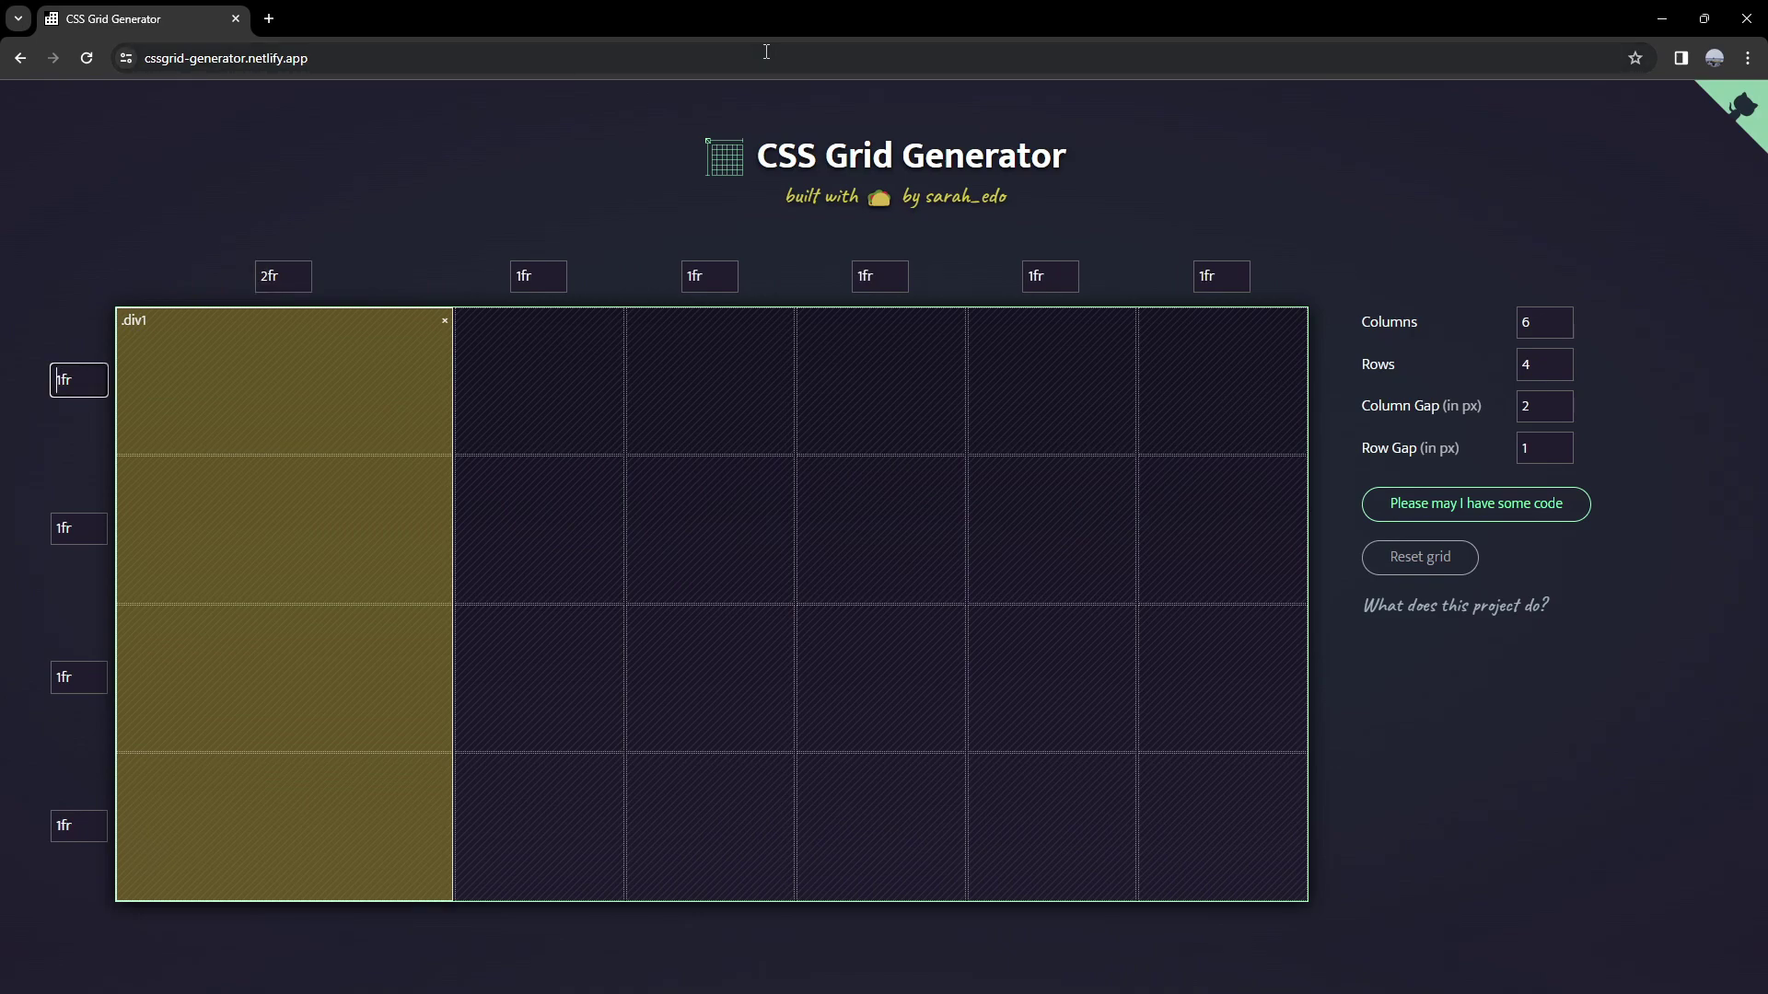
pyautogui.press('Delete')
pyautogui.write('4')
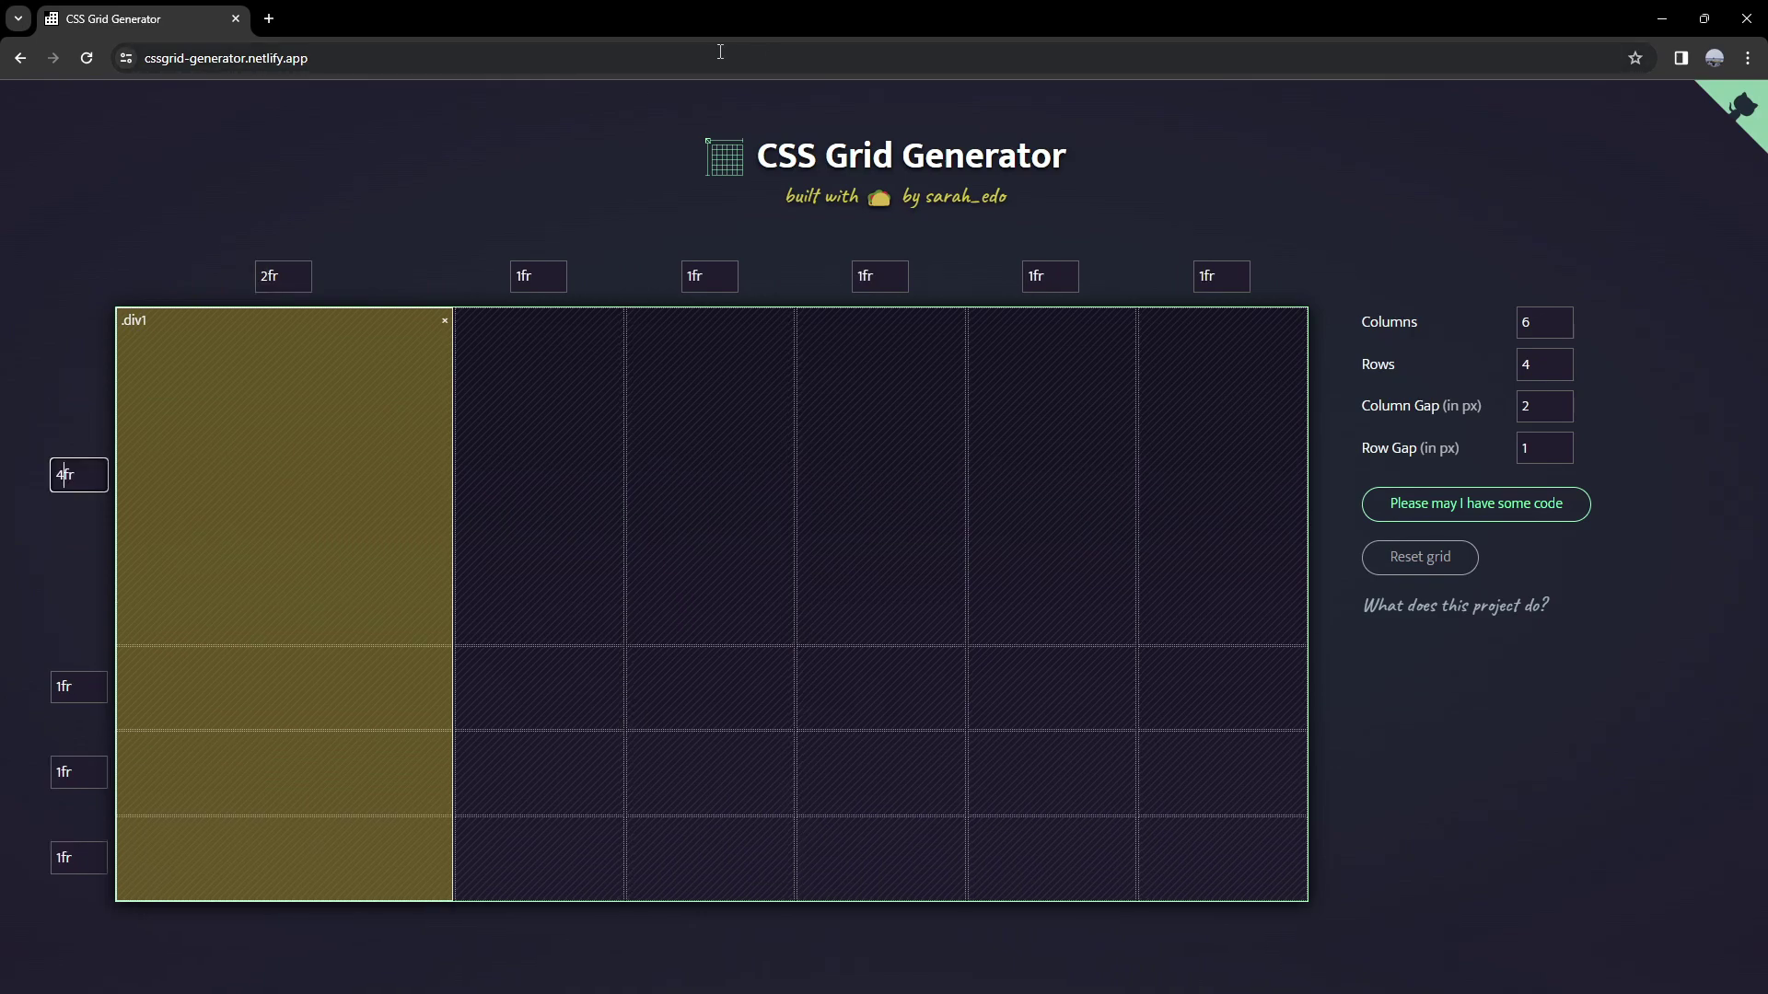
pyautogui.press('F5')
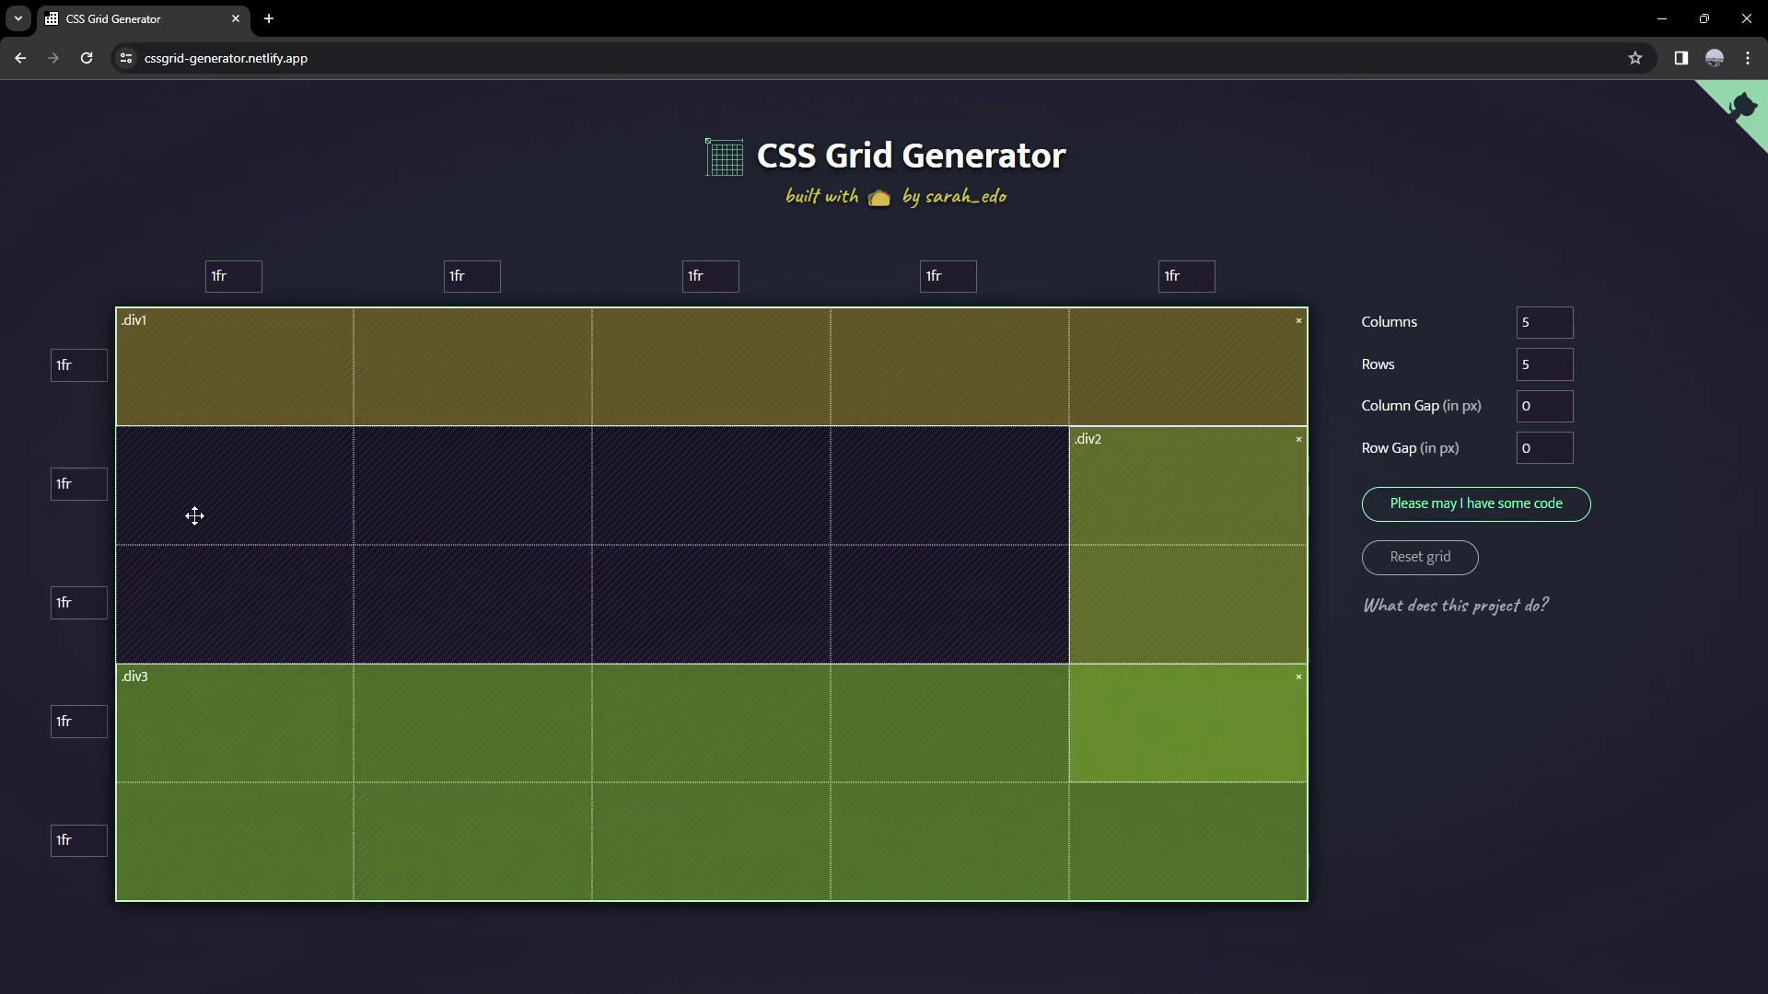
pyautogui.moveTo(194, 516); pyautogui.dragTo(229, 654)
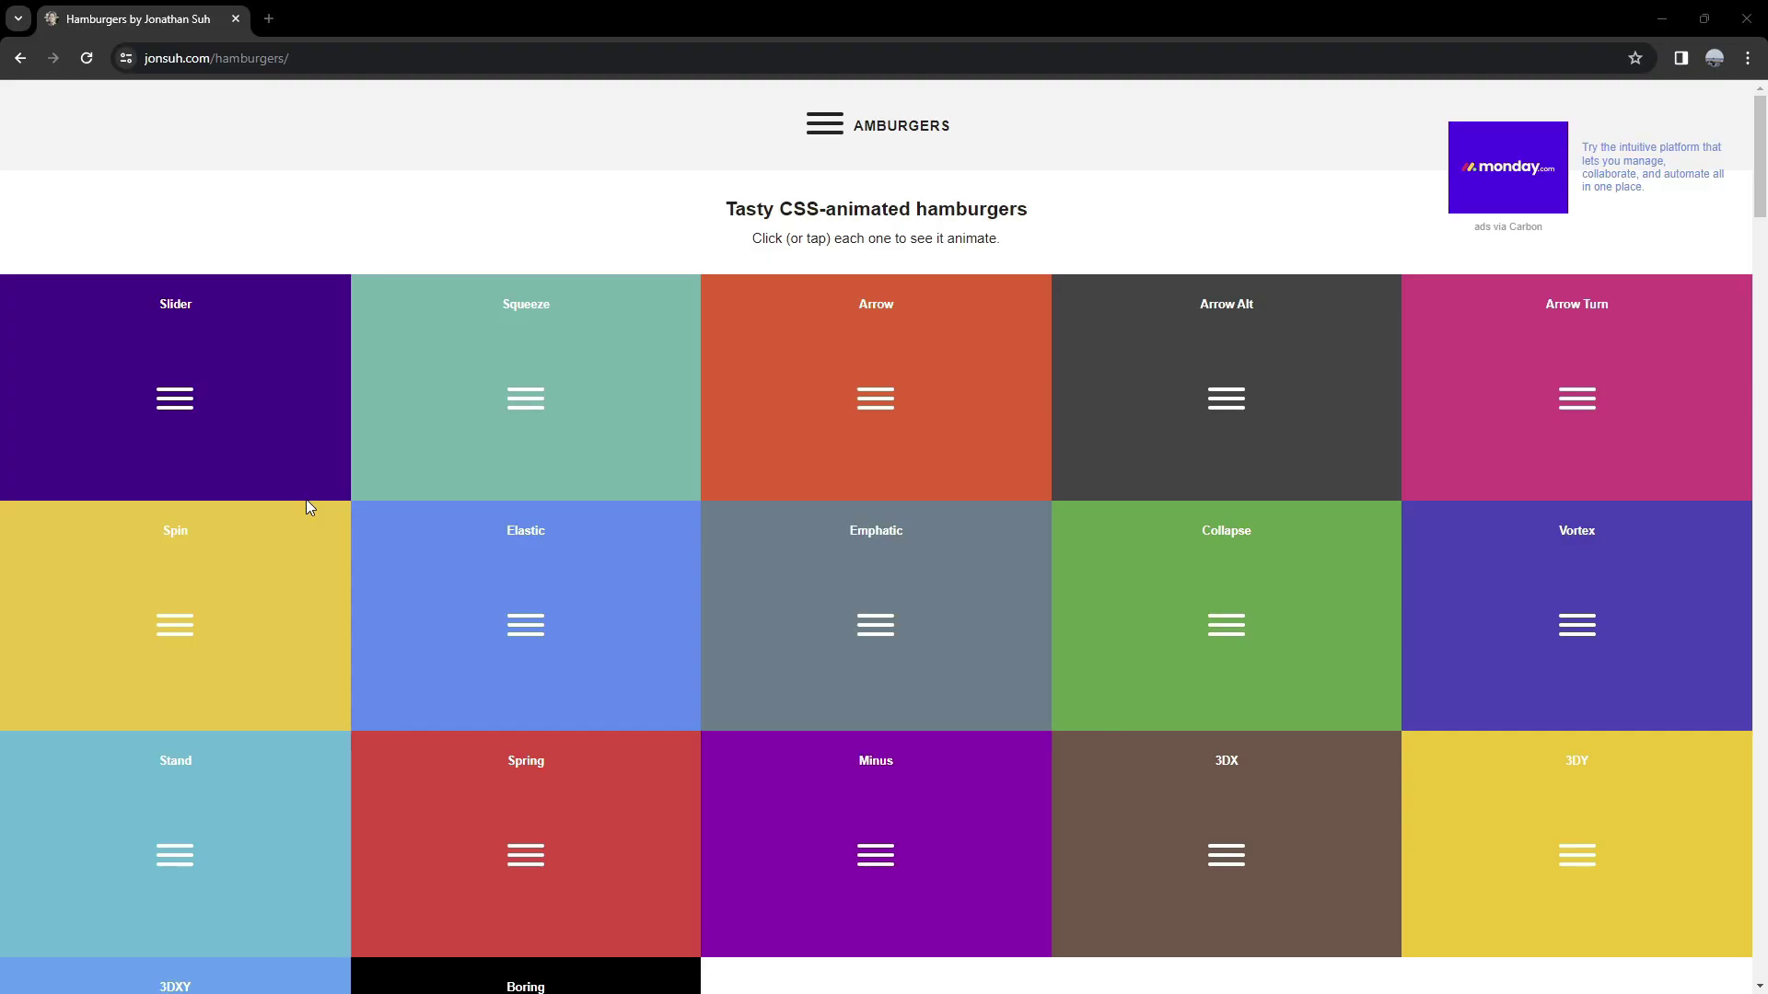
# Toggle the Slider, Spin, Squeeze and Elastic icons into X shapes and back.
pyautogui.click(175, 398)
pyautogui.click(180, 622)
pyautogui.click(529, 396)
pyautogui.click(526, 625)
pyautogui.click(541, 397)
pyautogui.click(175, 397)
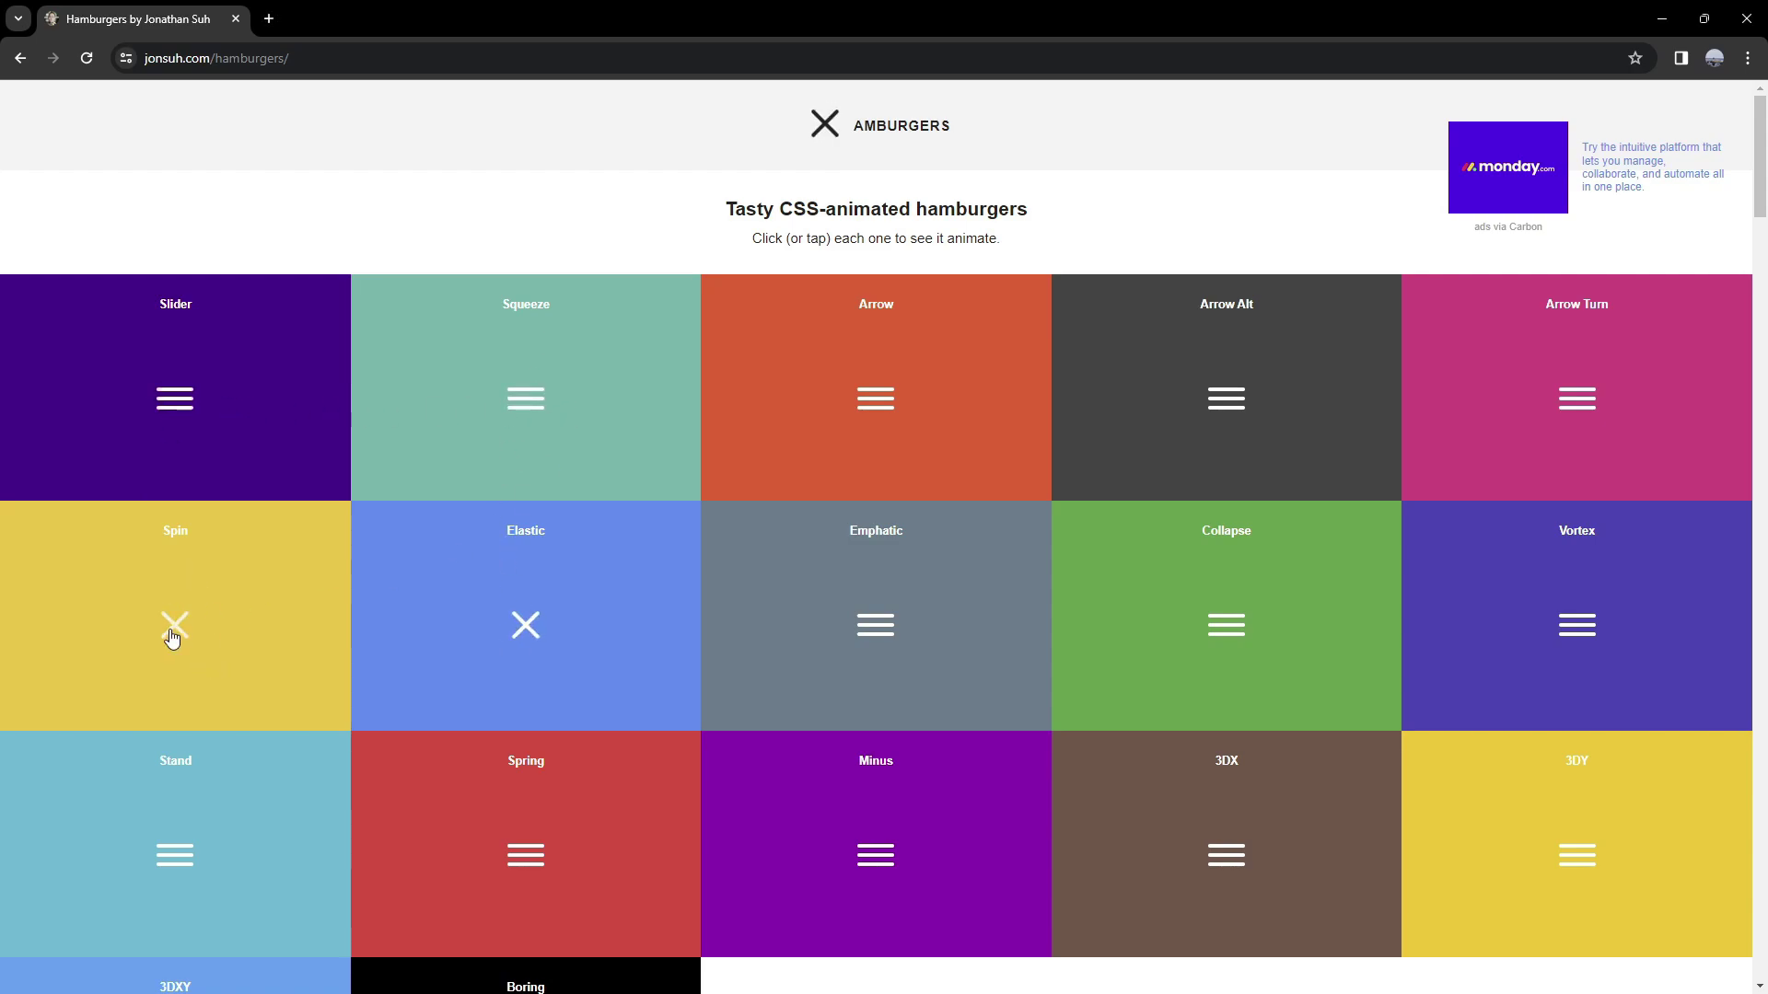
pyautogui.click(175, 625)
# Preview the Minus icon, turn Collapse into an X, and revert Elastic and Squeeze.
pyautogui.scroll(-4, 604, 682)
pyautogui.click(903, 480)
pyautogui.scroll(1, 873, 592)
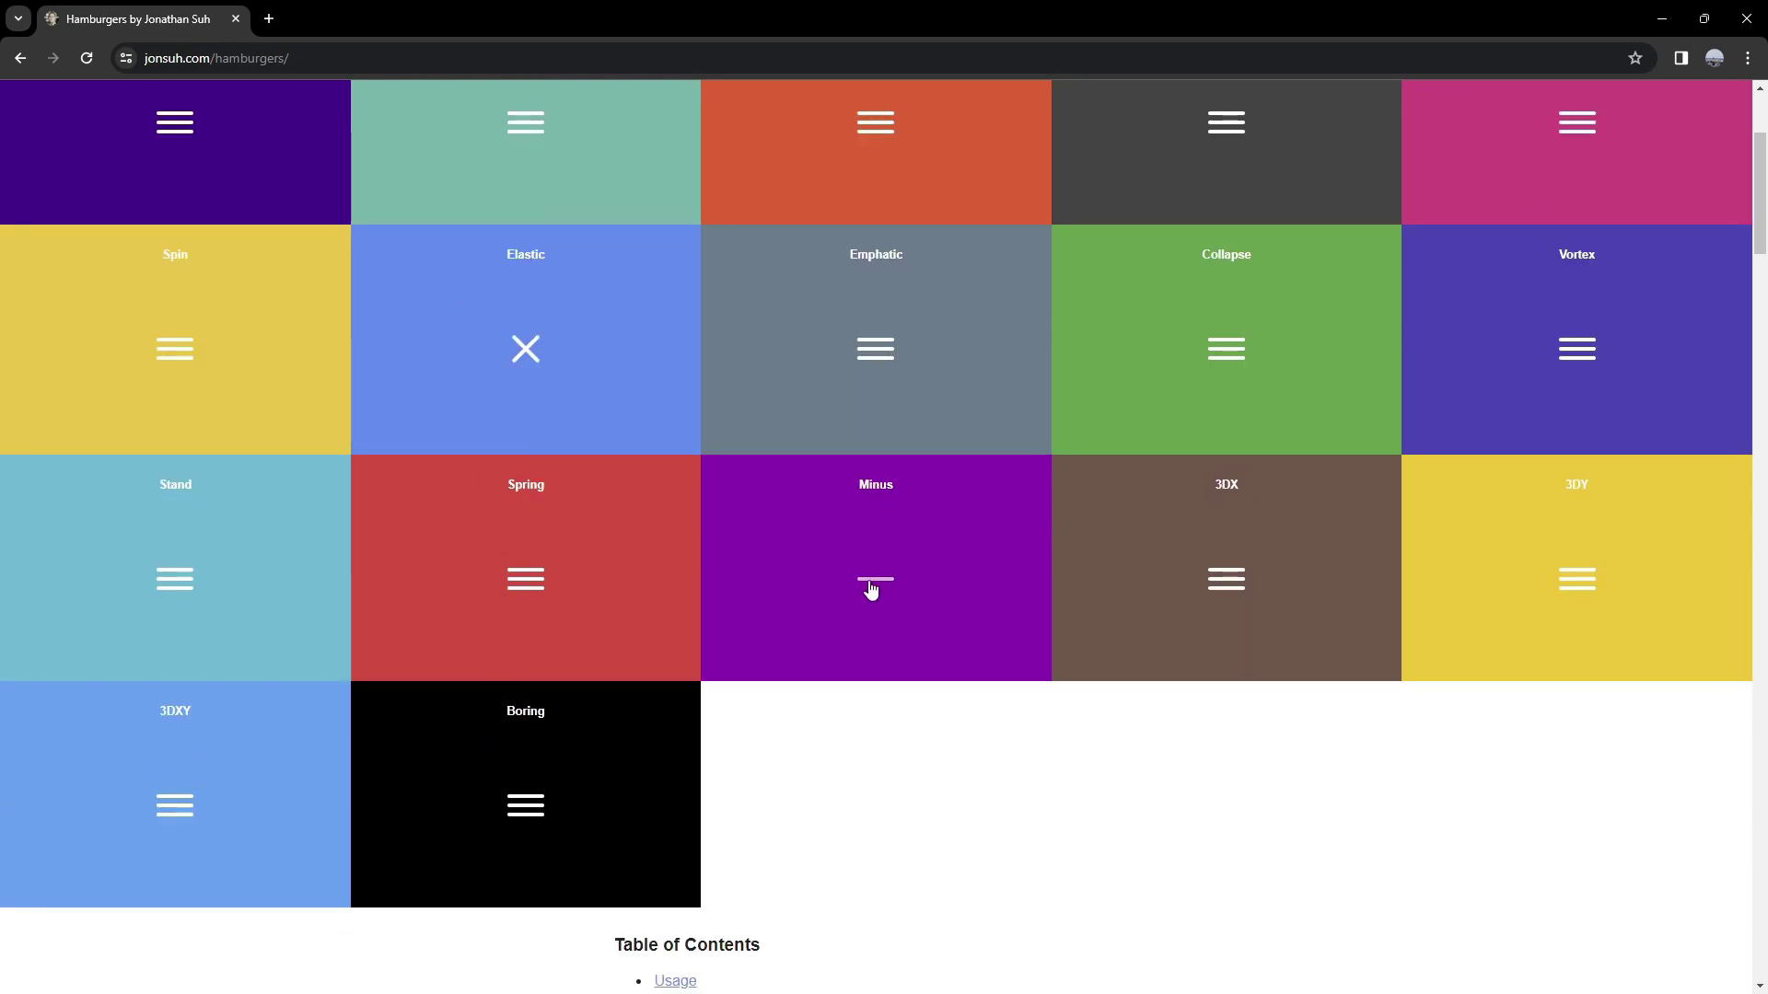
pyautogui.click(872, 592)
pyautogui.scroll(1, 930, 524)
pyautogui.click(521, 449)
pyautogui.click(537, 222)
# Scroll to the docs and back, then animate the Arrow icon.
pyautogui.scroll(-15, 1520, 505)
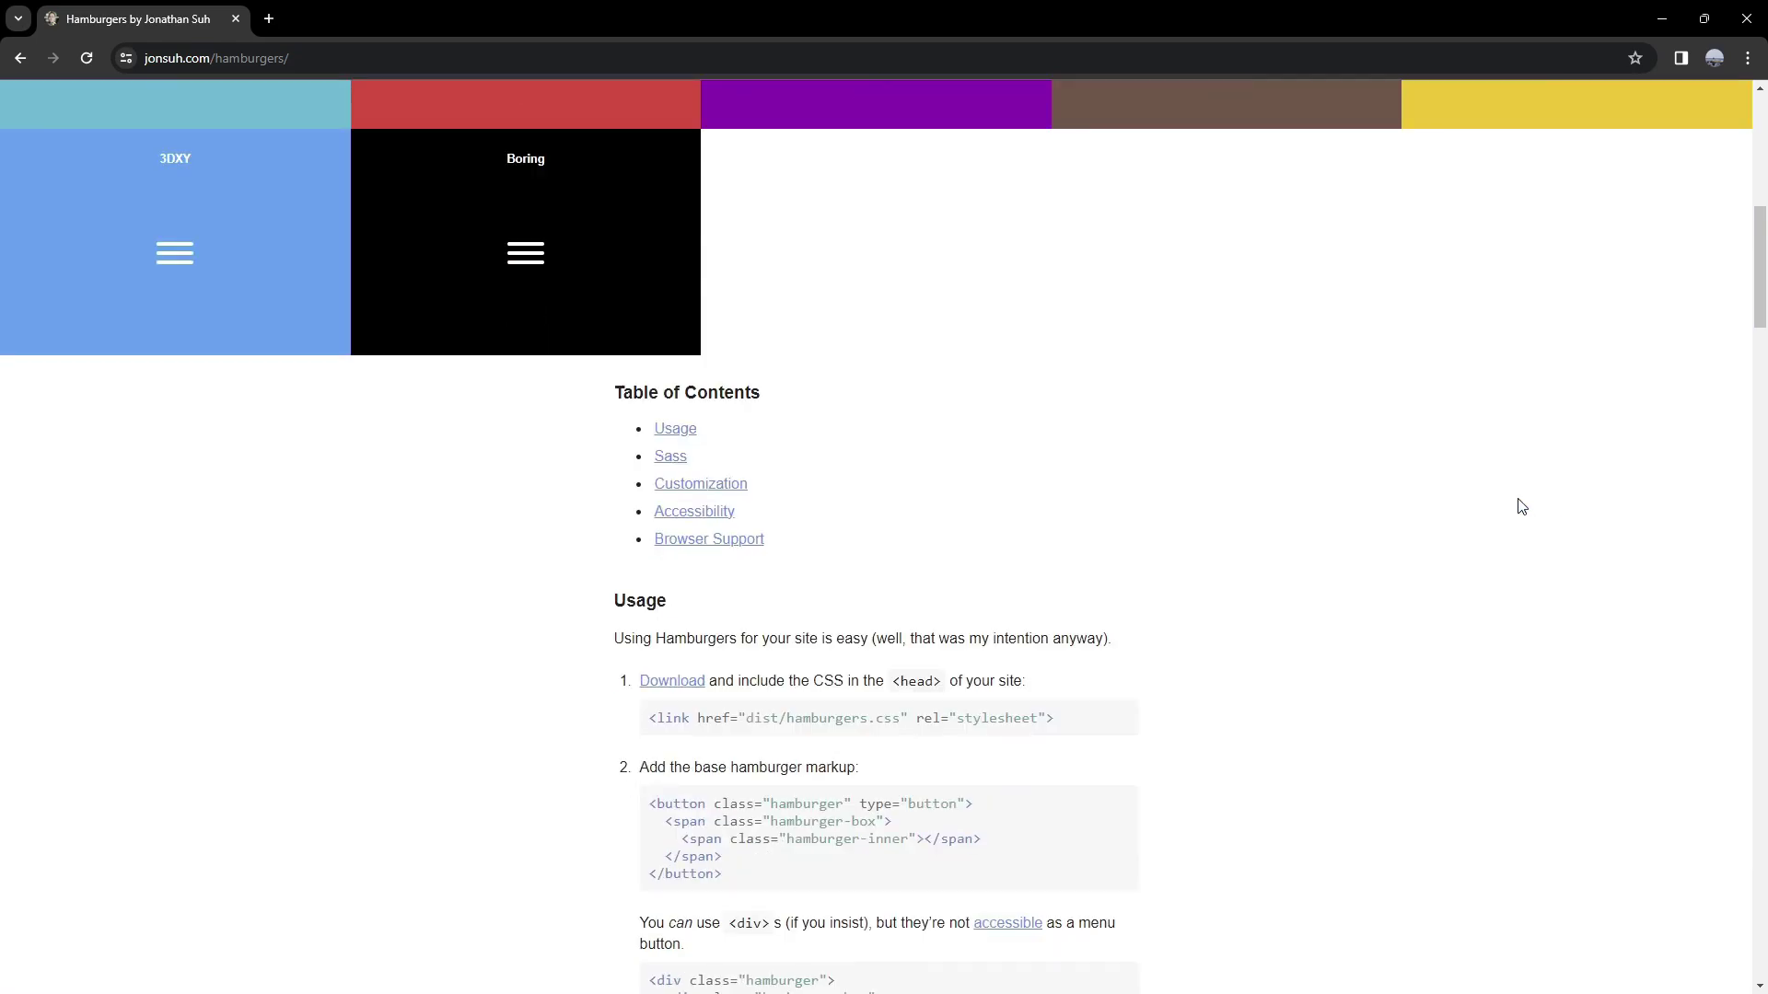
pyautogui.scroll(17, 898, 407)
pyautogui.scroll(-7, 178, 611)
pyautogui.scroll(7, 718, 446)
pyautogui.click(855, 397)
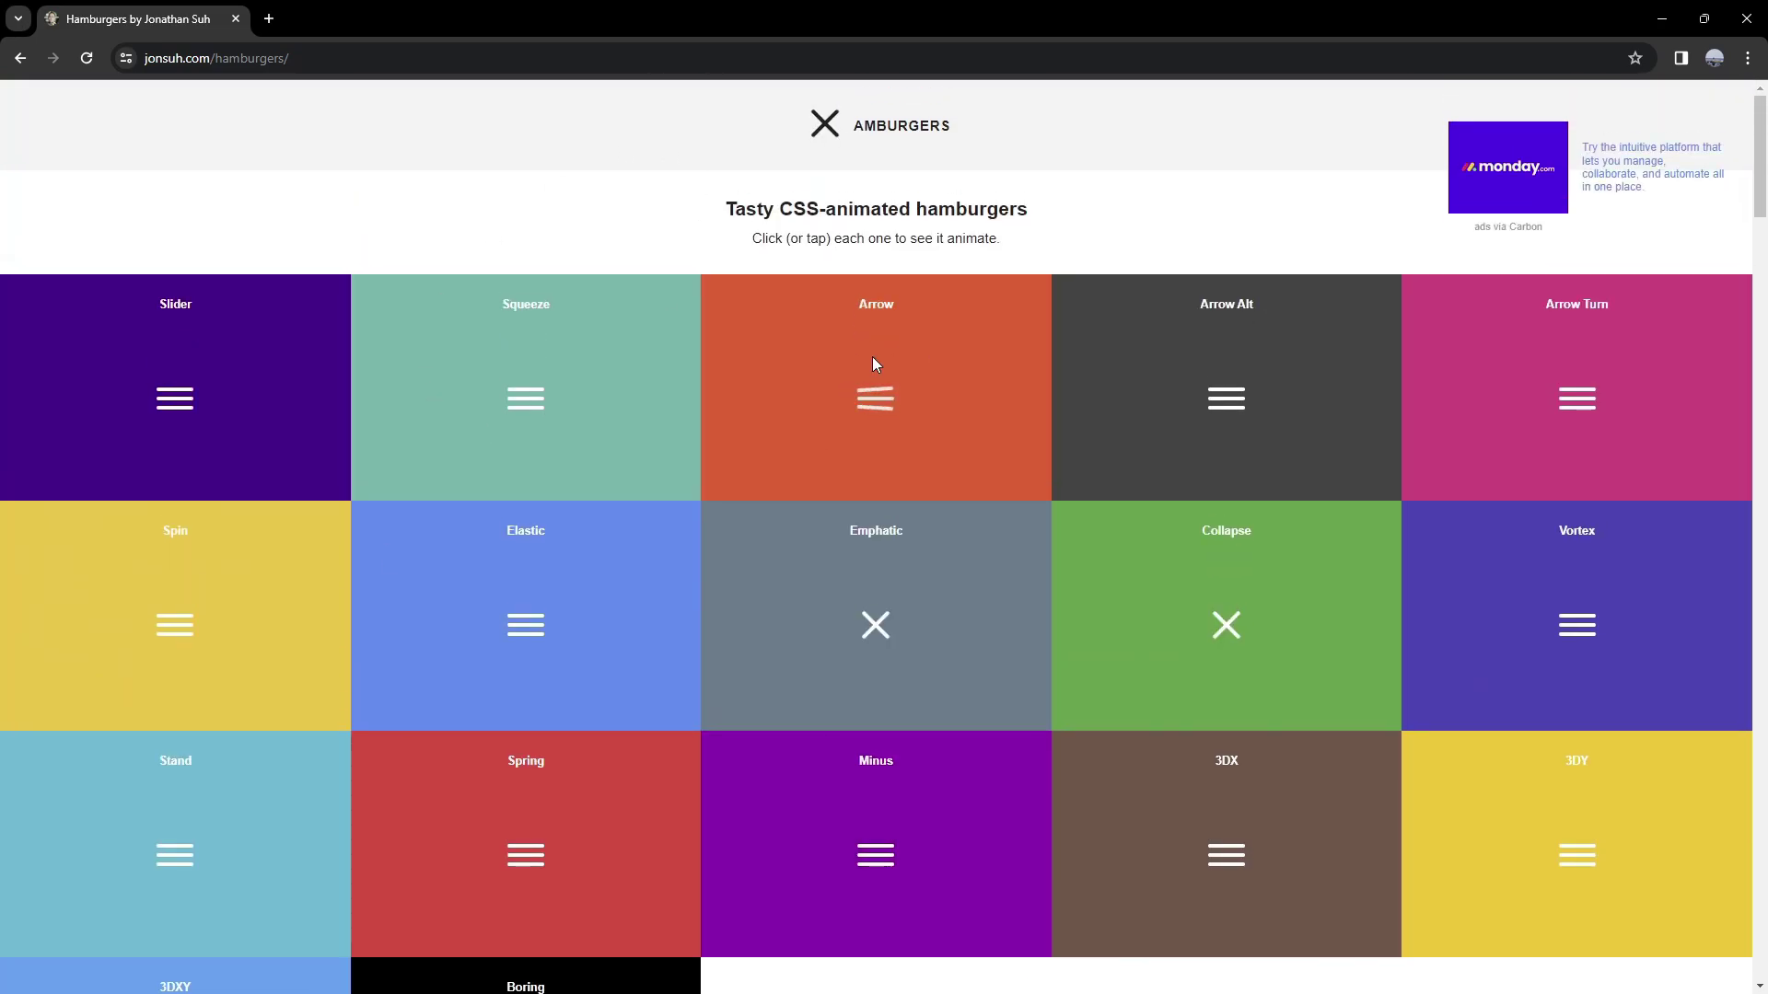
pyautogui.scroll(-1, 1002, 372)
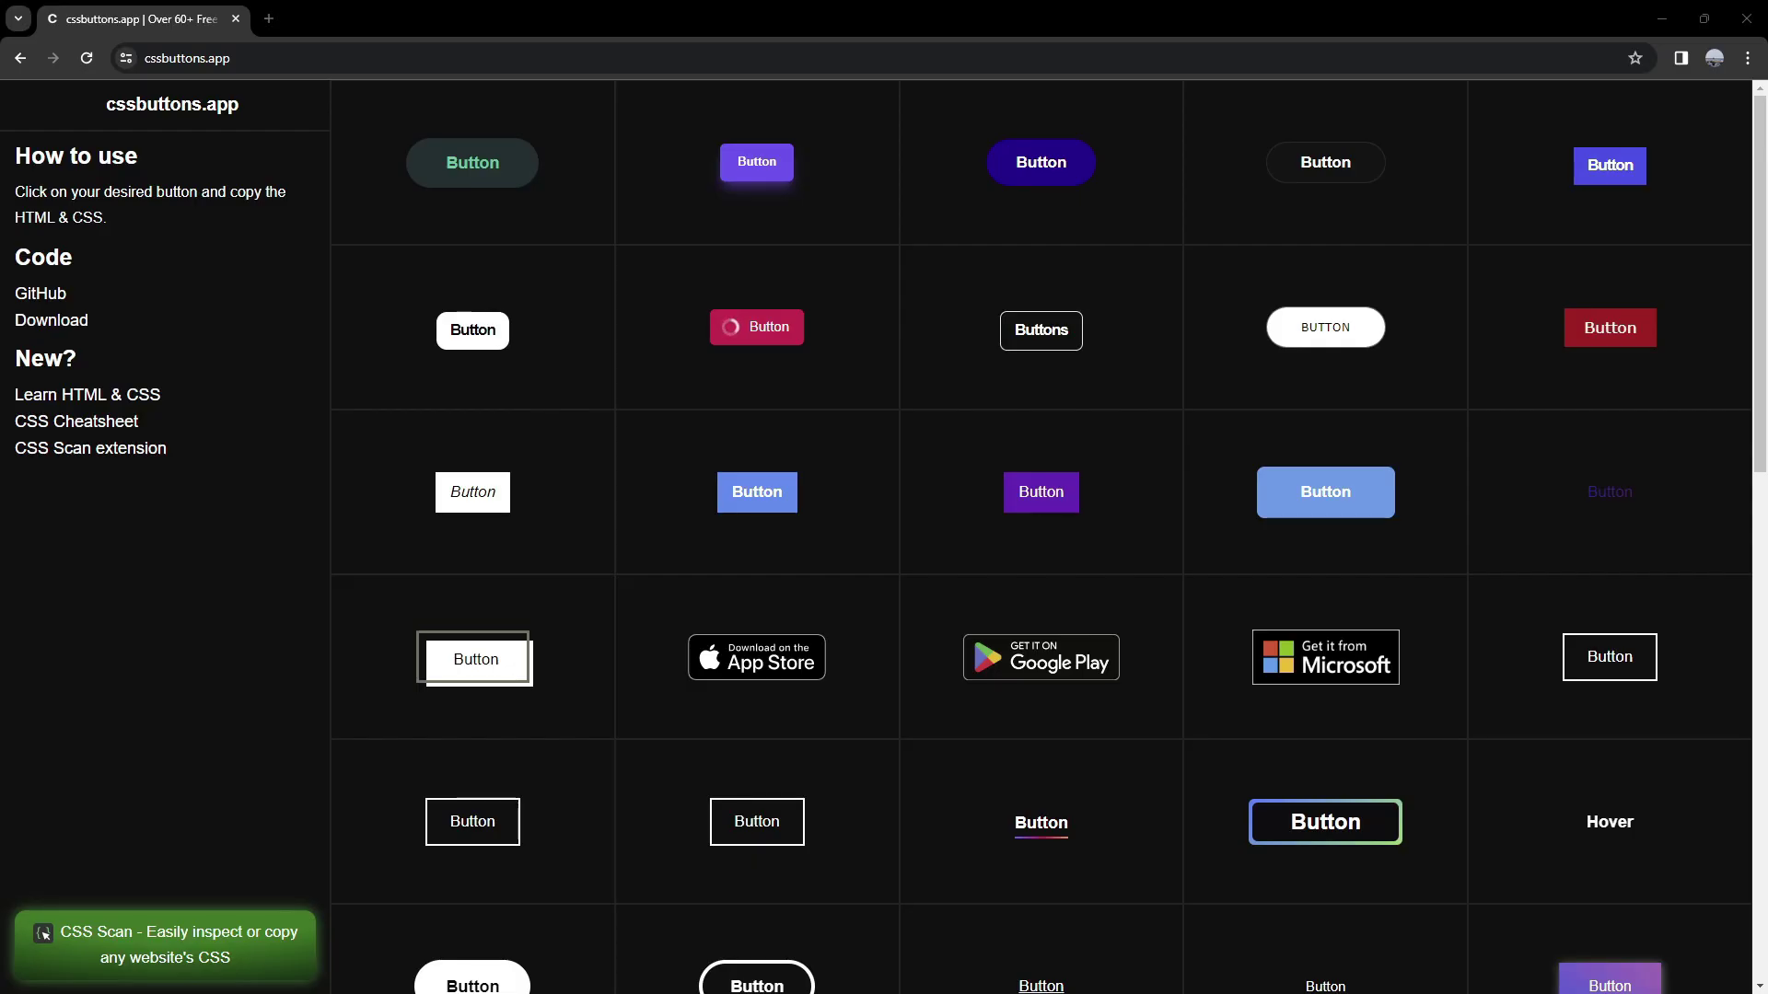
# Browse the cssbuttons.app grid and open the blue-green gradient button's code.
pyautogui.scroll(-10, 769, 824)
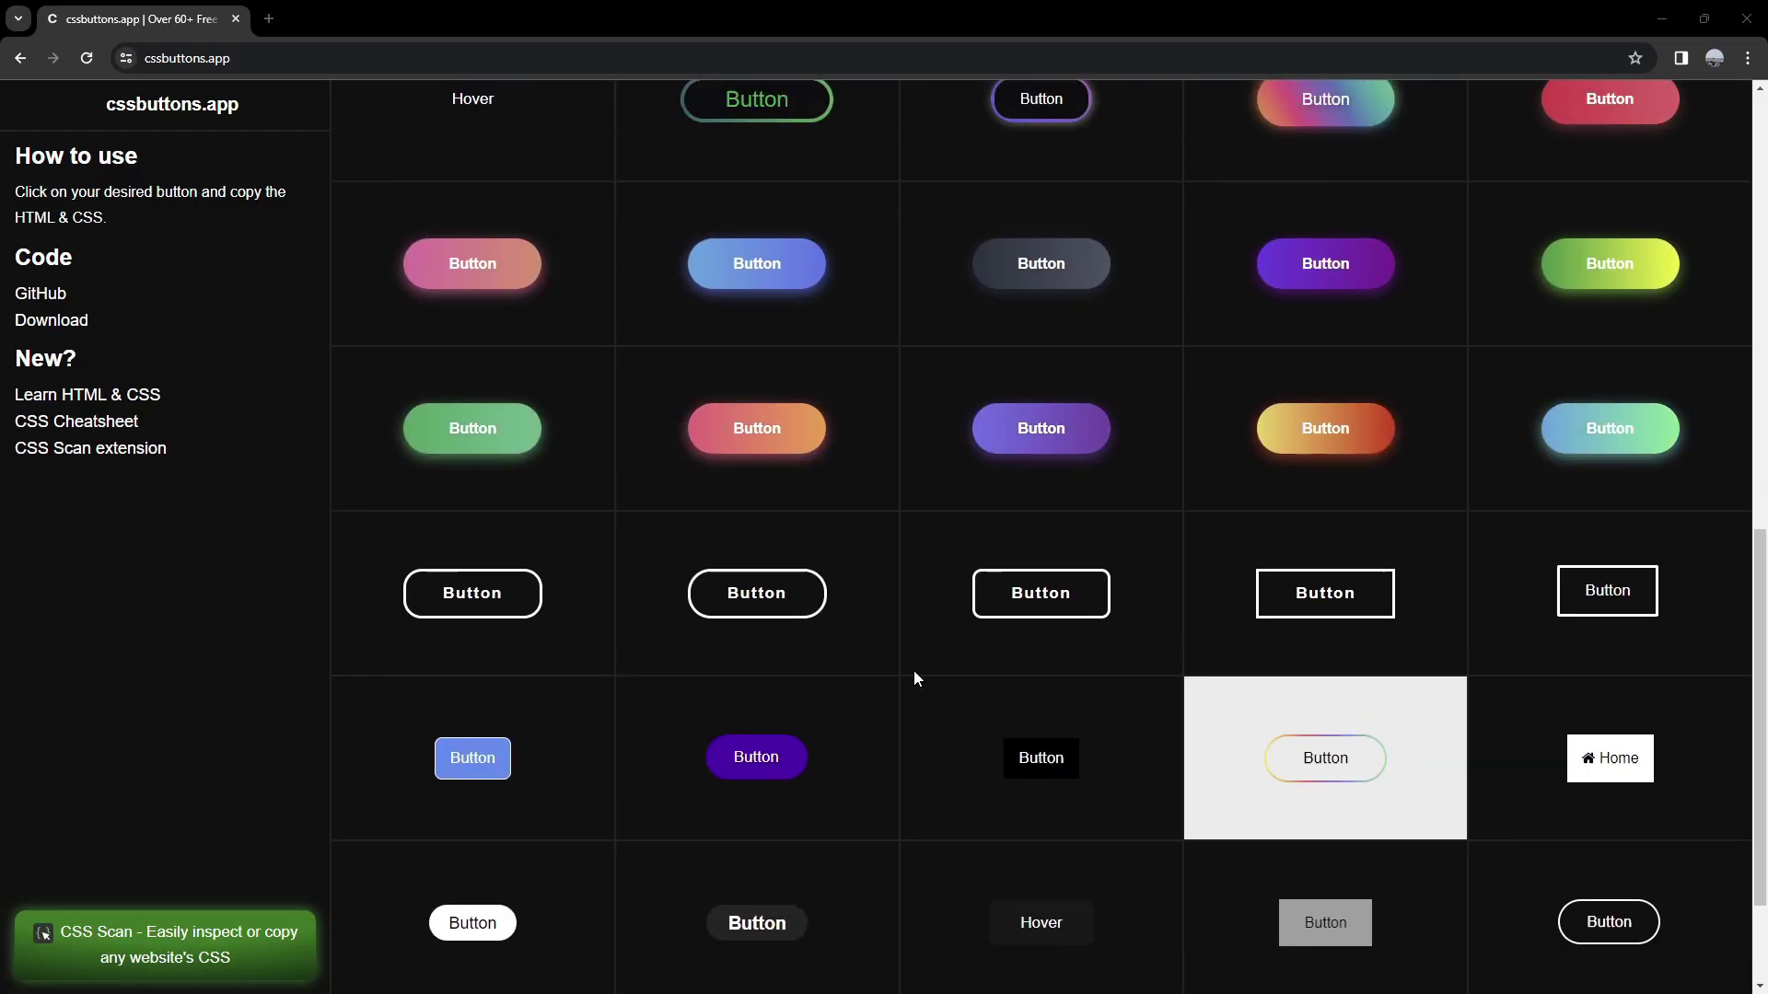
pyautogui.scroll(3, 912, 672)
pyautogui.scroll(7, 760, 417)
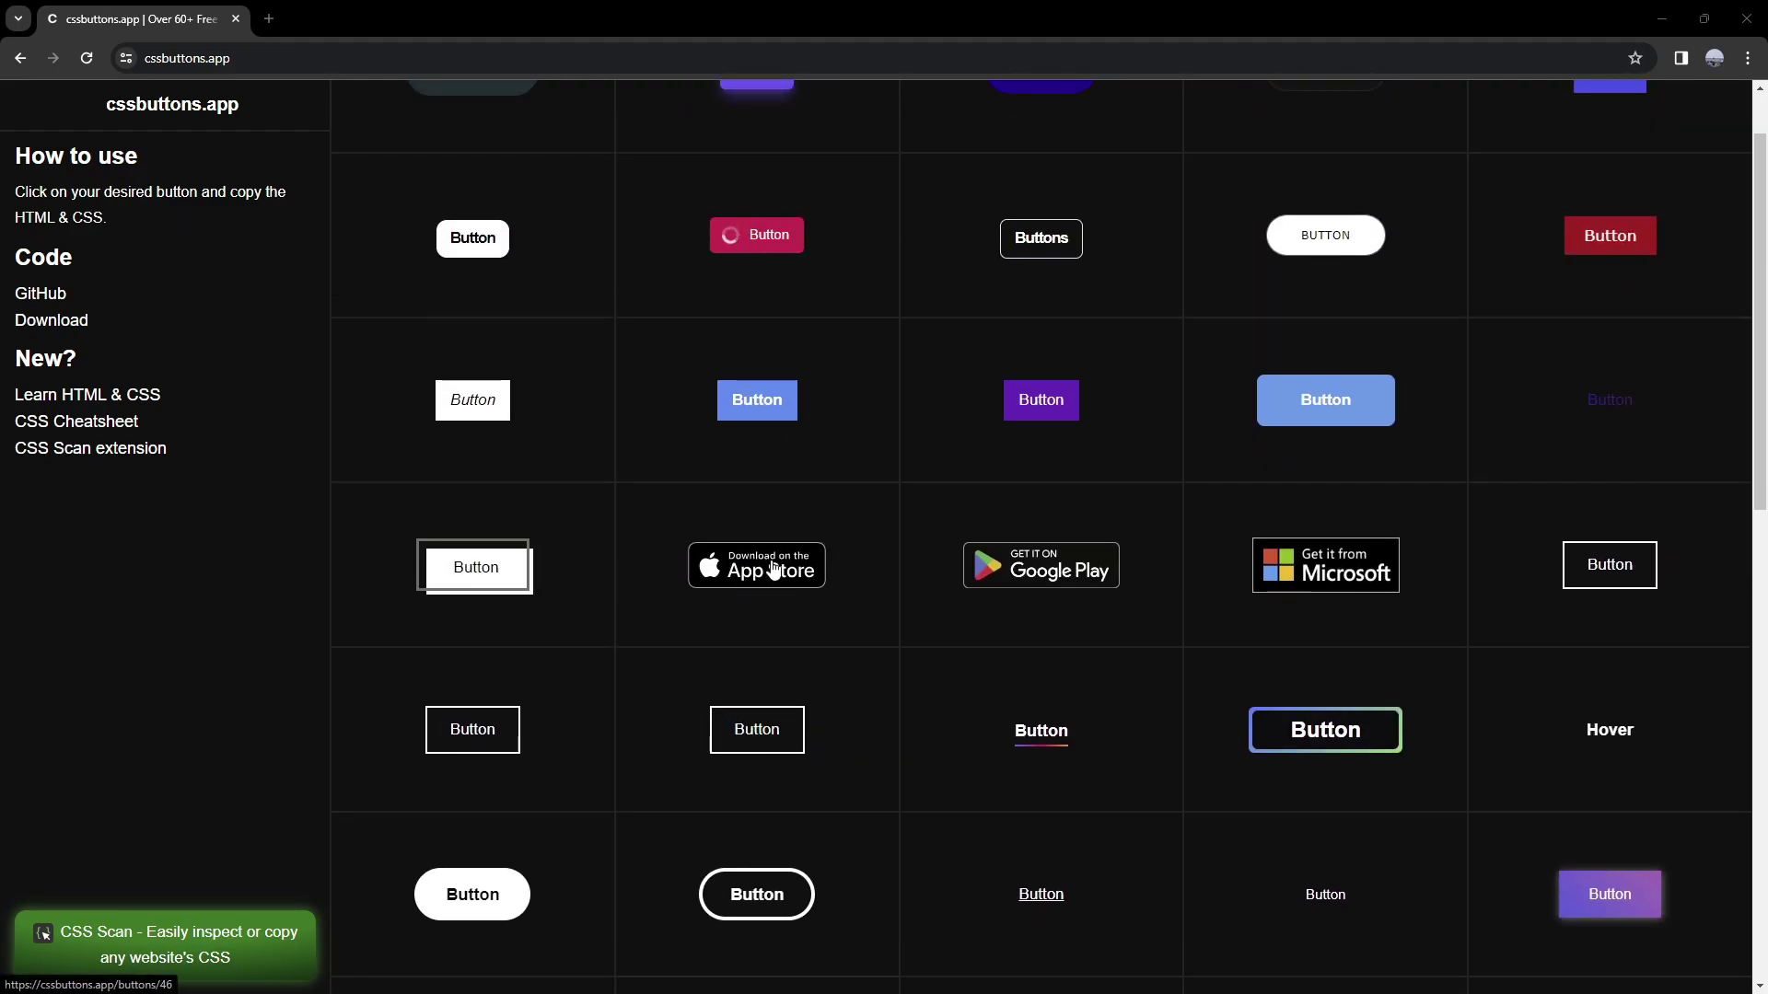
pyautogui.scroll(1, 686, 567)
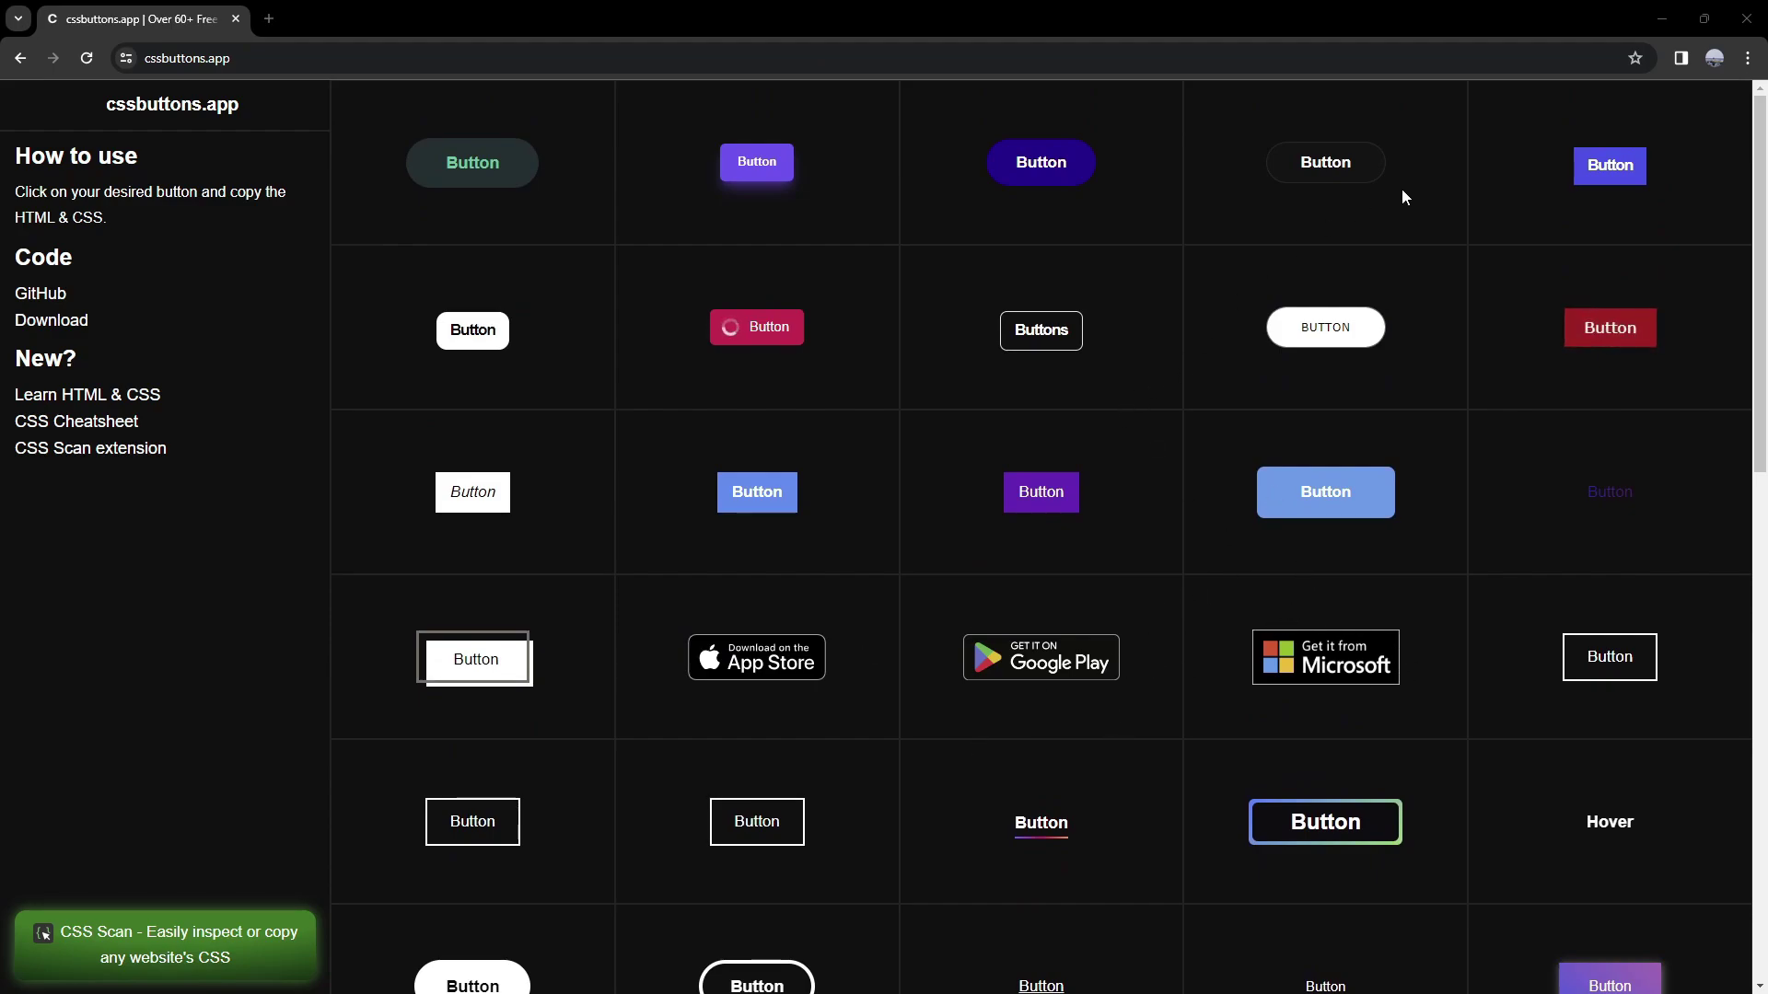
pyautogui.scroll(-12, 889, 574)
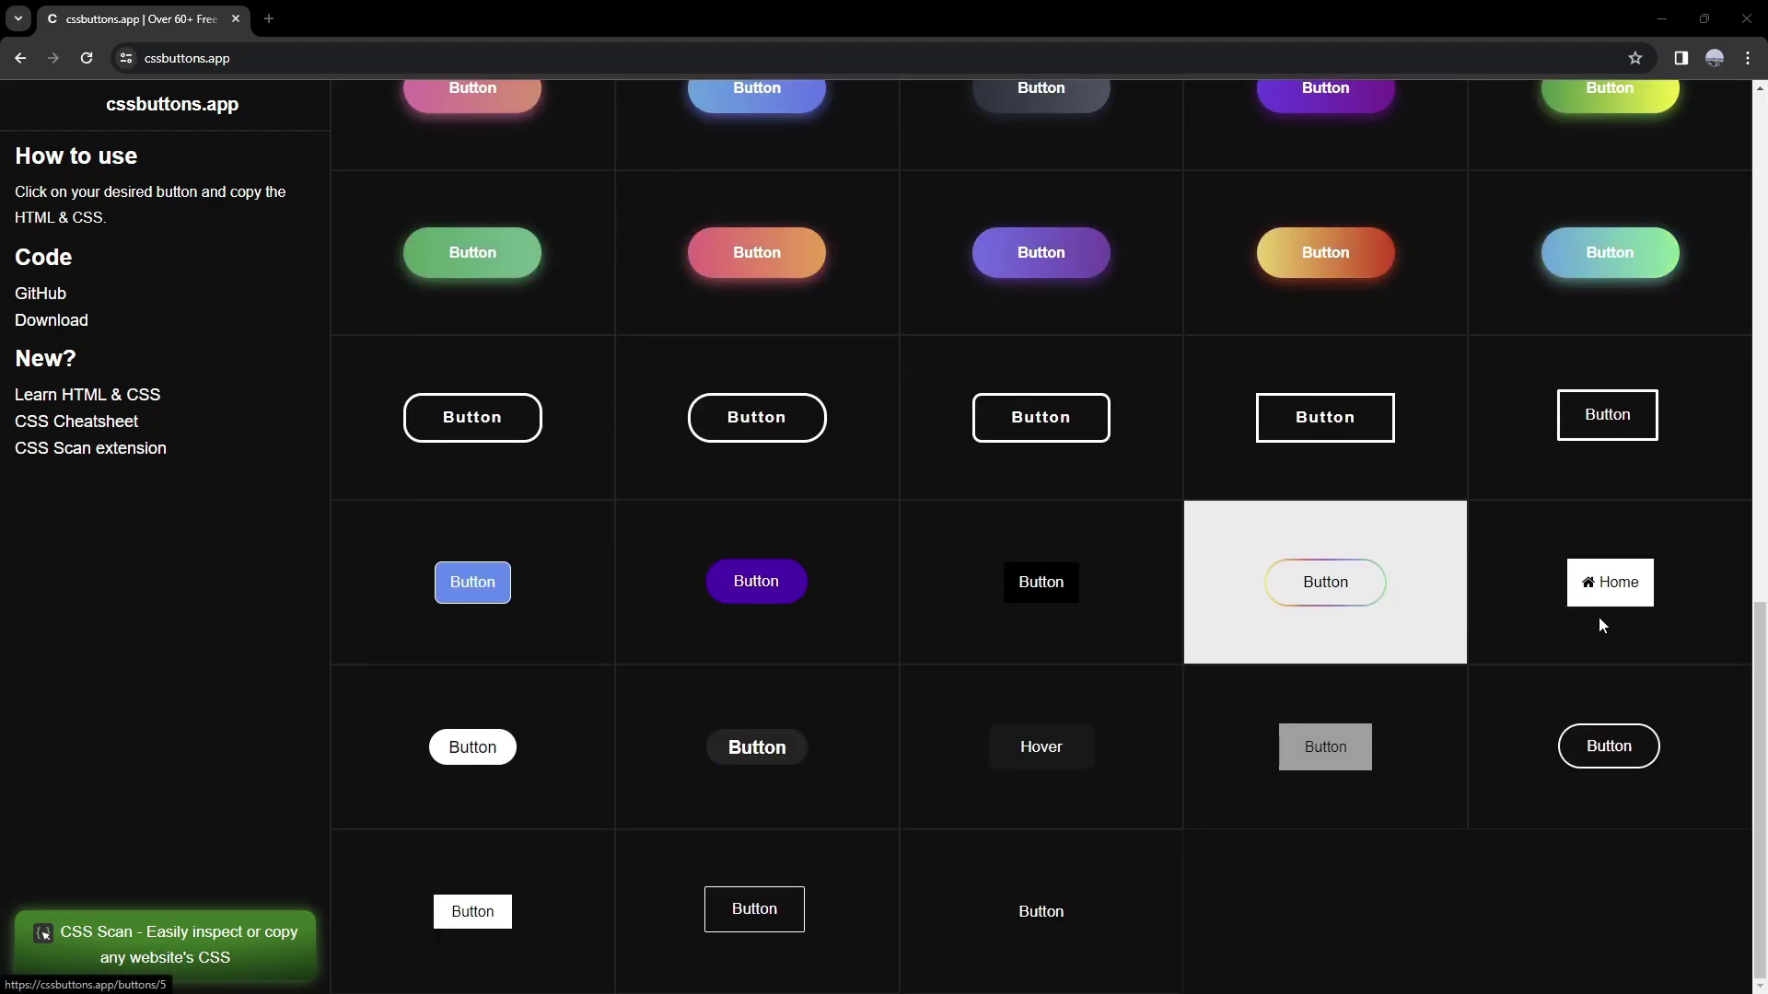
pyautogui.scroll(5, 501, 860)
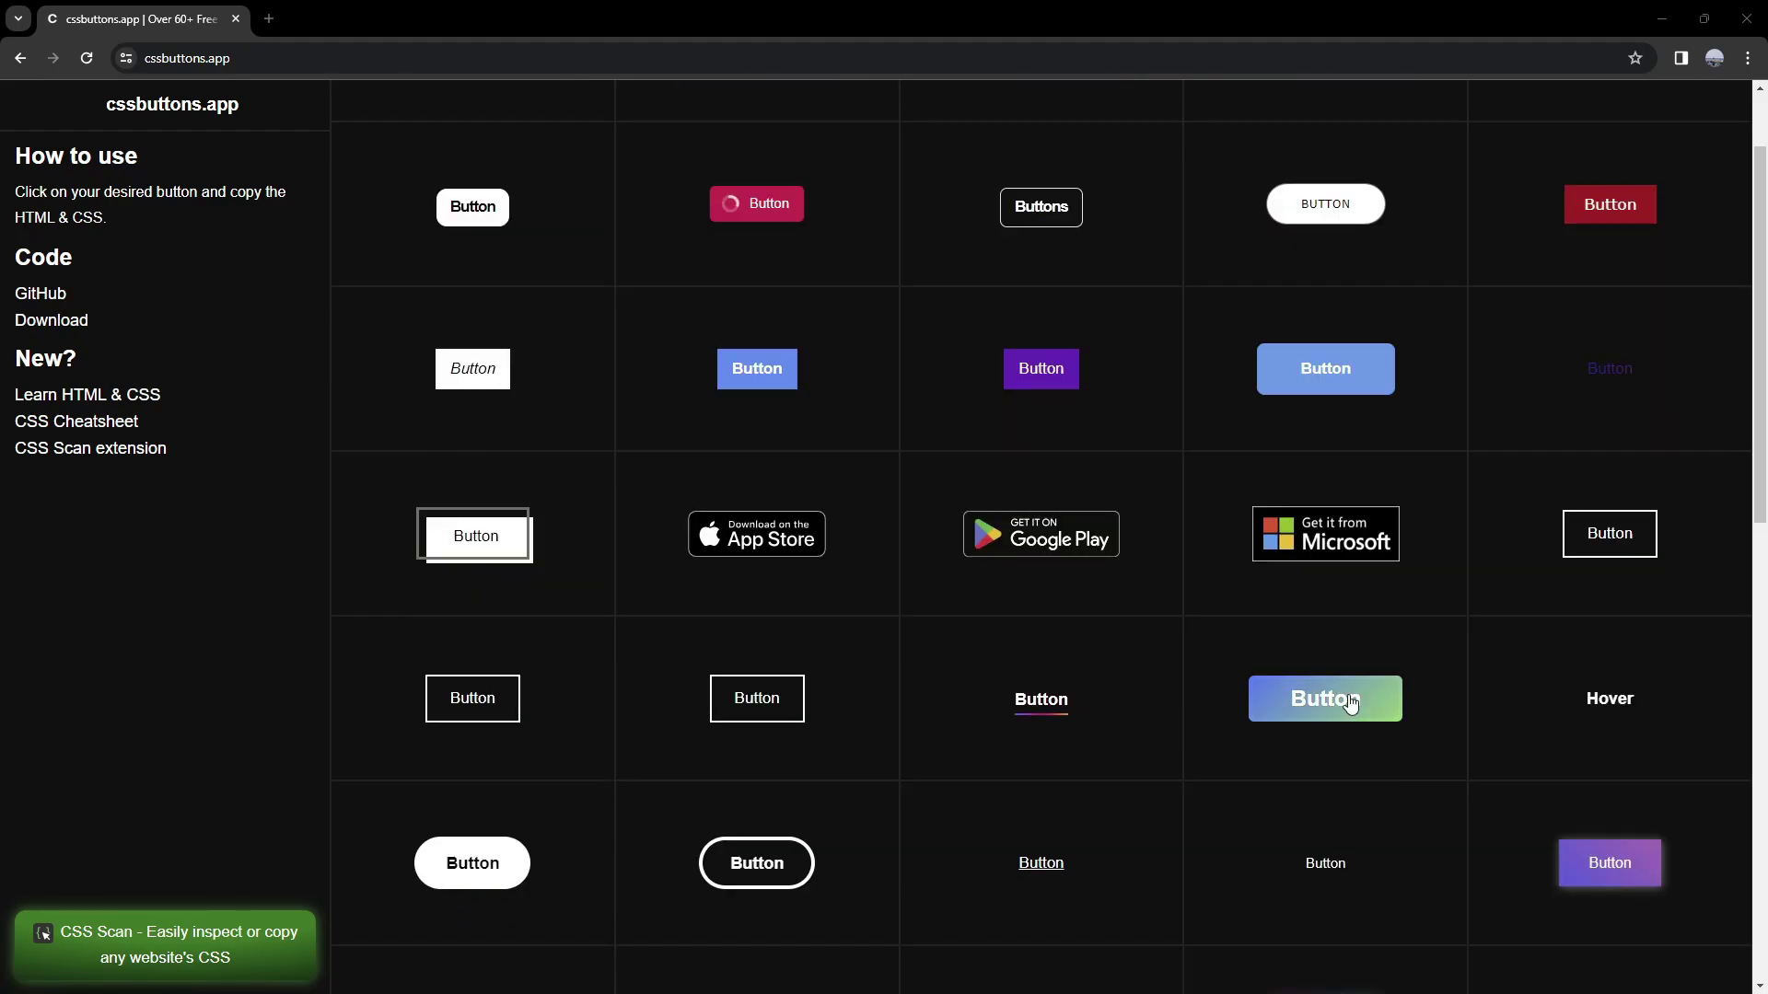
pyautogui.click(1285, 686)
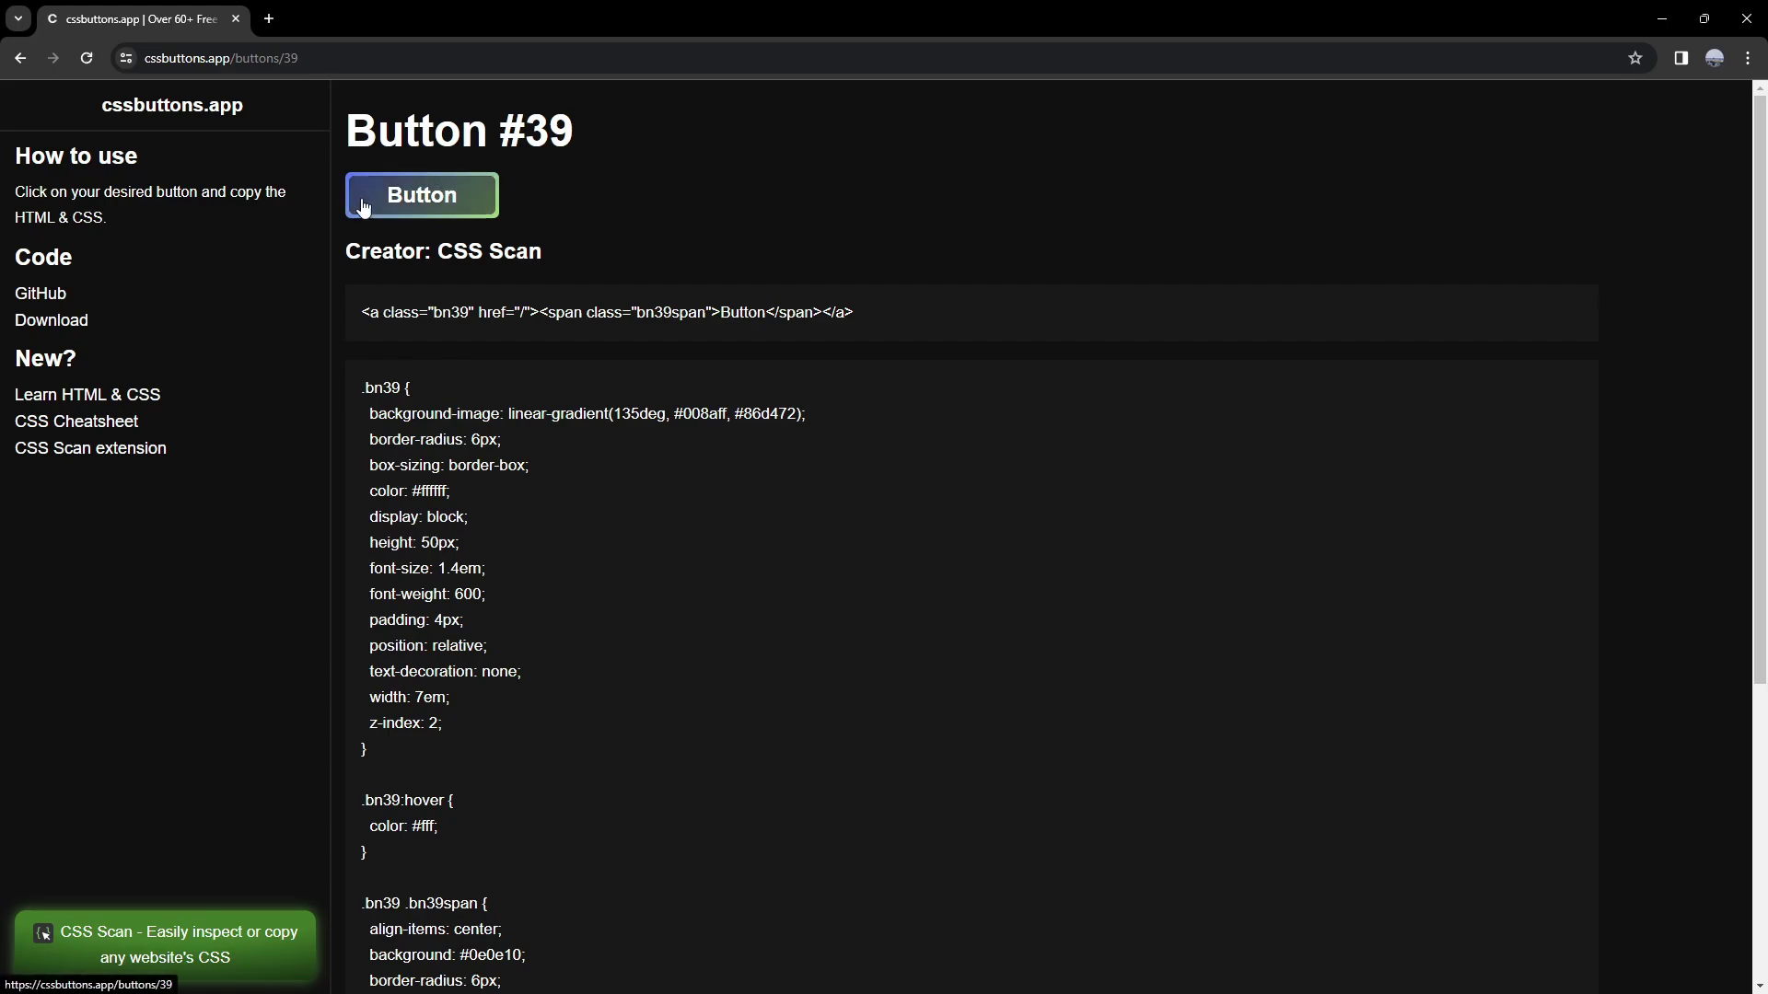
# Try the Button #39 demo and select its HTML and CSS code.
pyautogui.click(412, 195)
pyautogui.moveTo(361, 318); pyautogui.dragTo(982, 328)
pyautogui.scroll(-5, 1142, 417)
pyautogui.moveTo(411, 836); pyautogui.dragTo(357, 394)
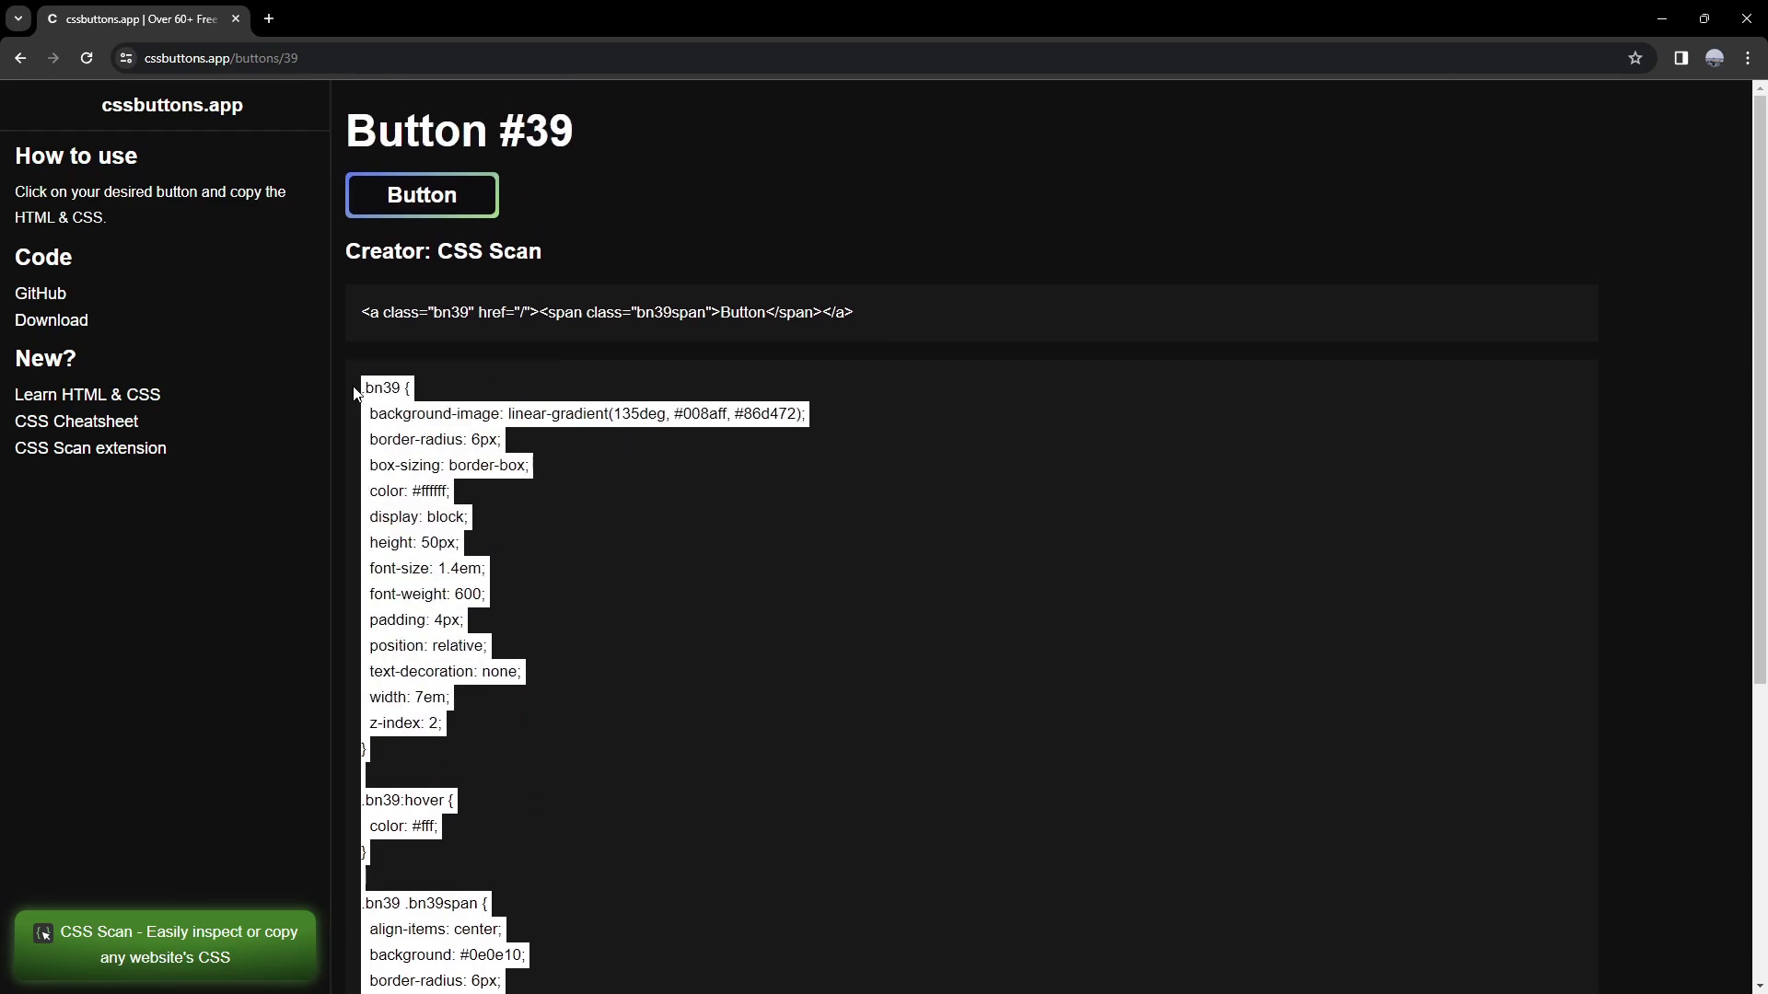
pyautogui.click(573, 488)
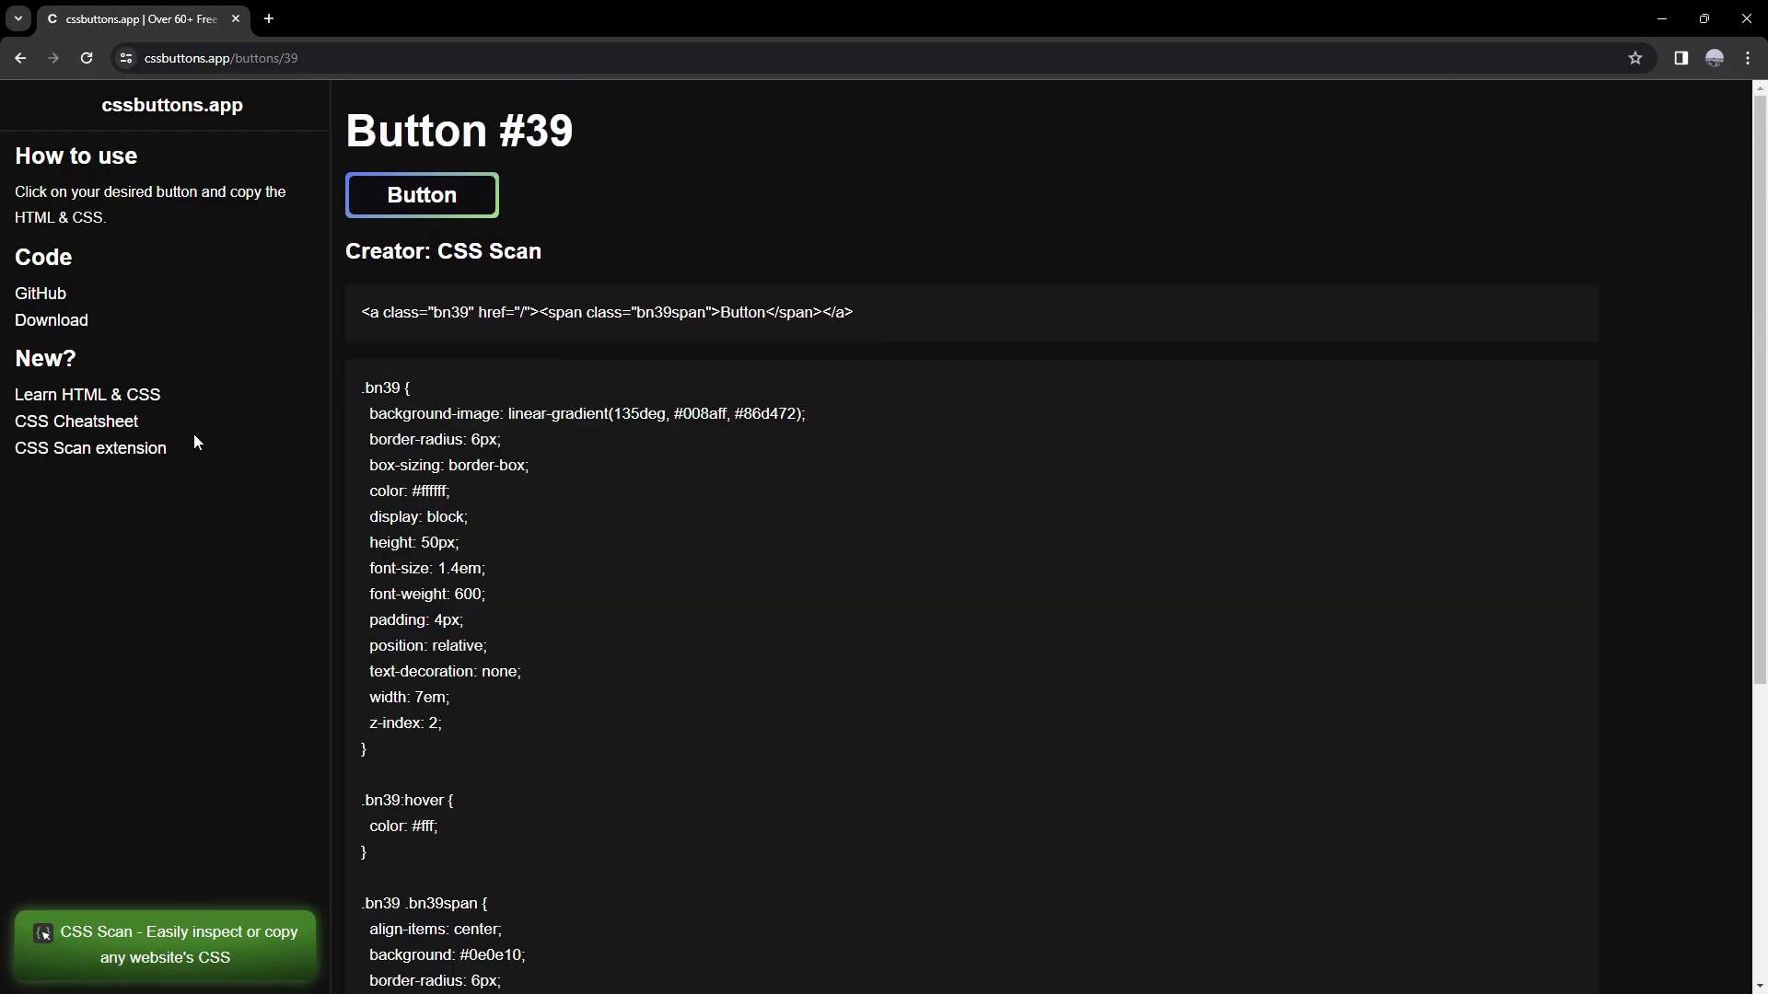
# In the CSS cheat sheet, offset the background image to 26 by 25 px, then centre it.
pyautogui.click(128, 425)
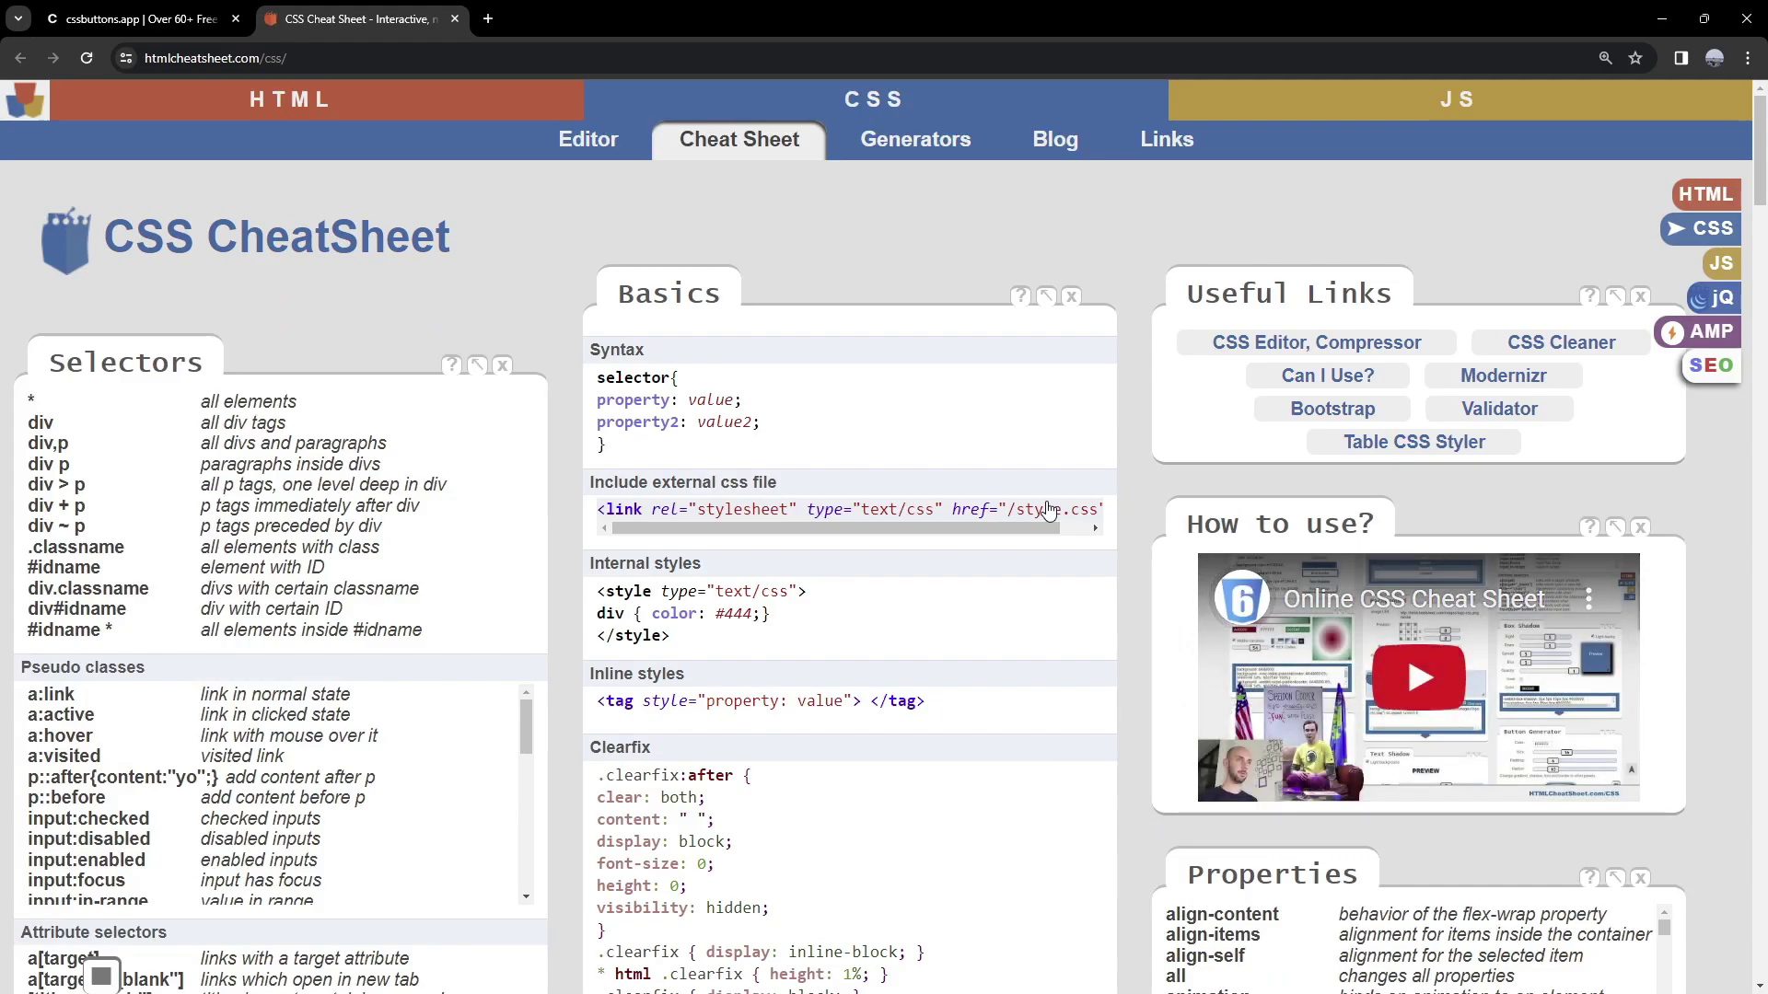
pyautogui.scroll(-8, 748, 470)
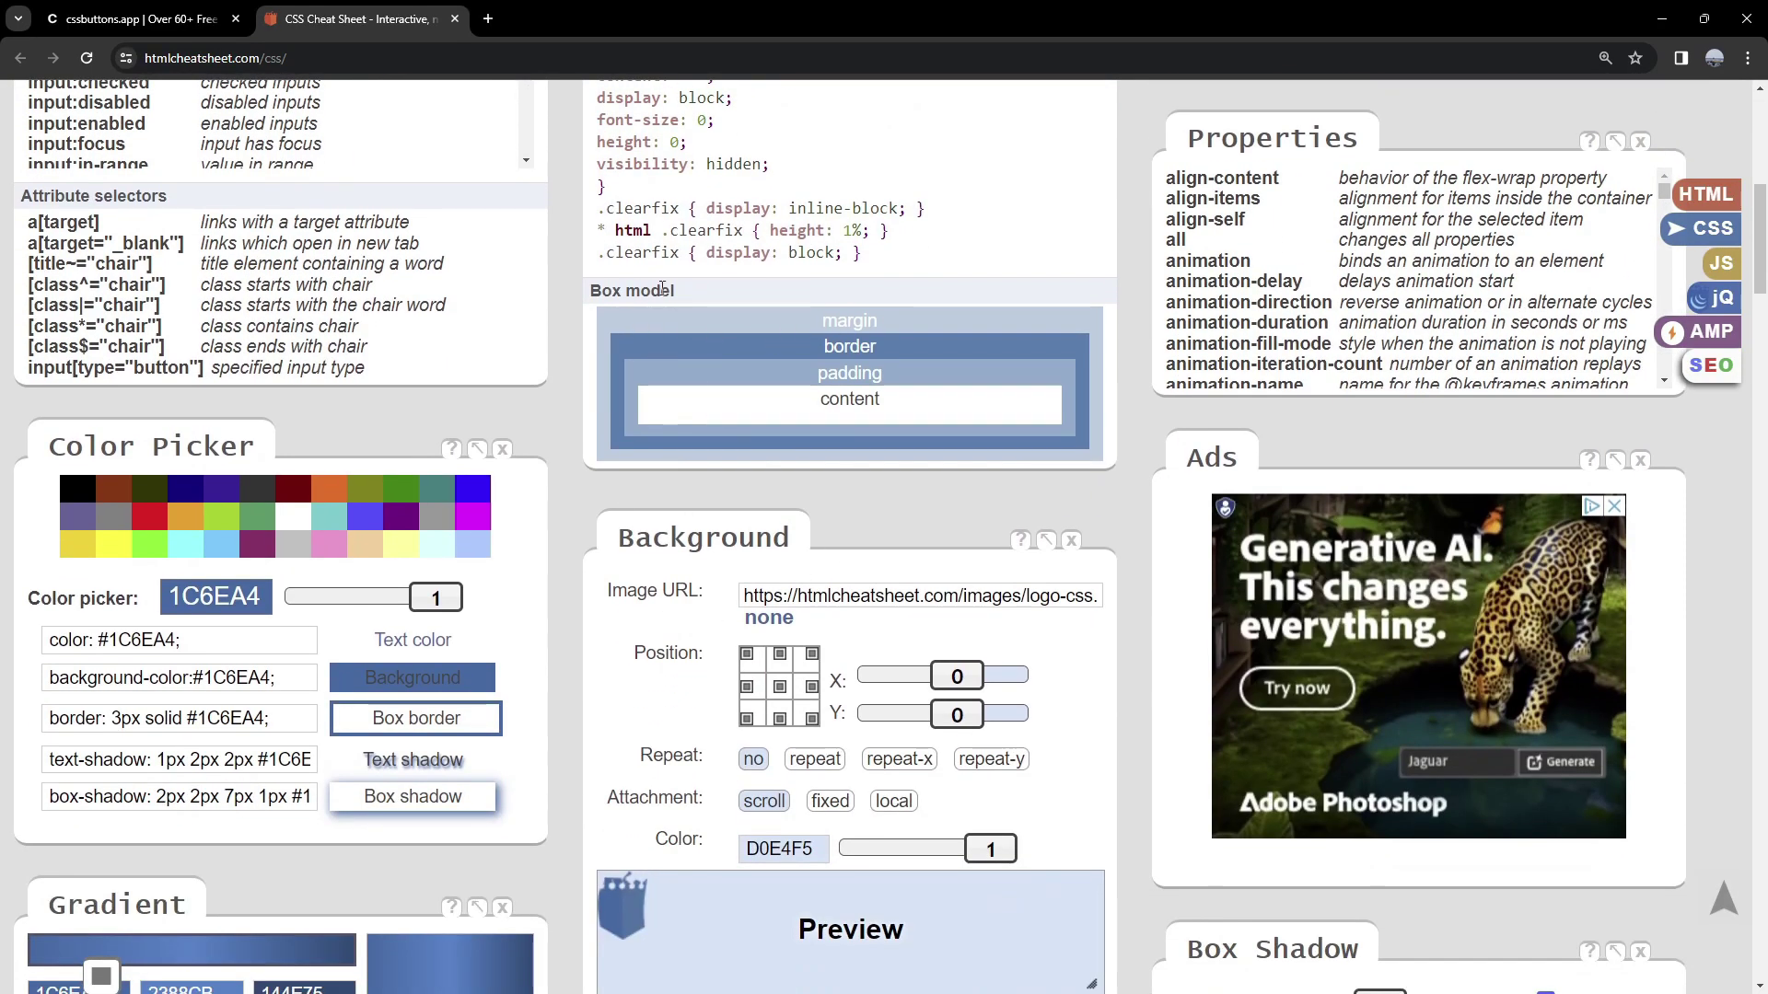
pyautogui.scroll(-2, 702, 304)
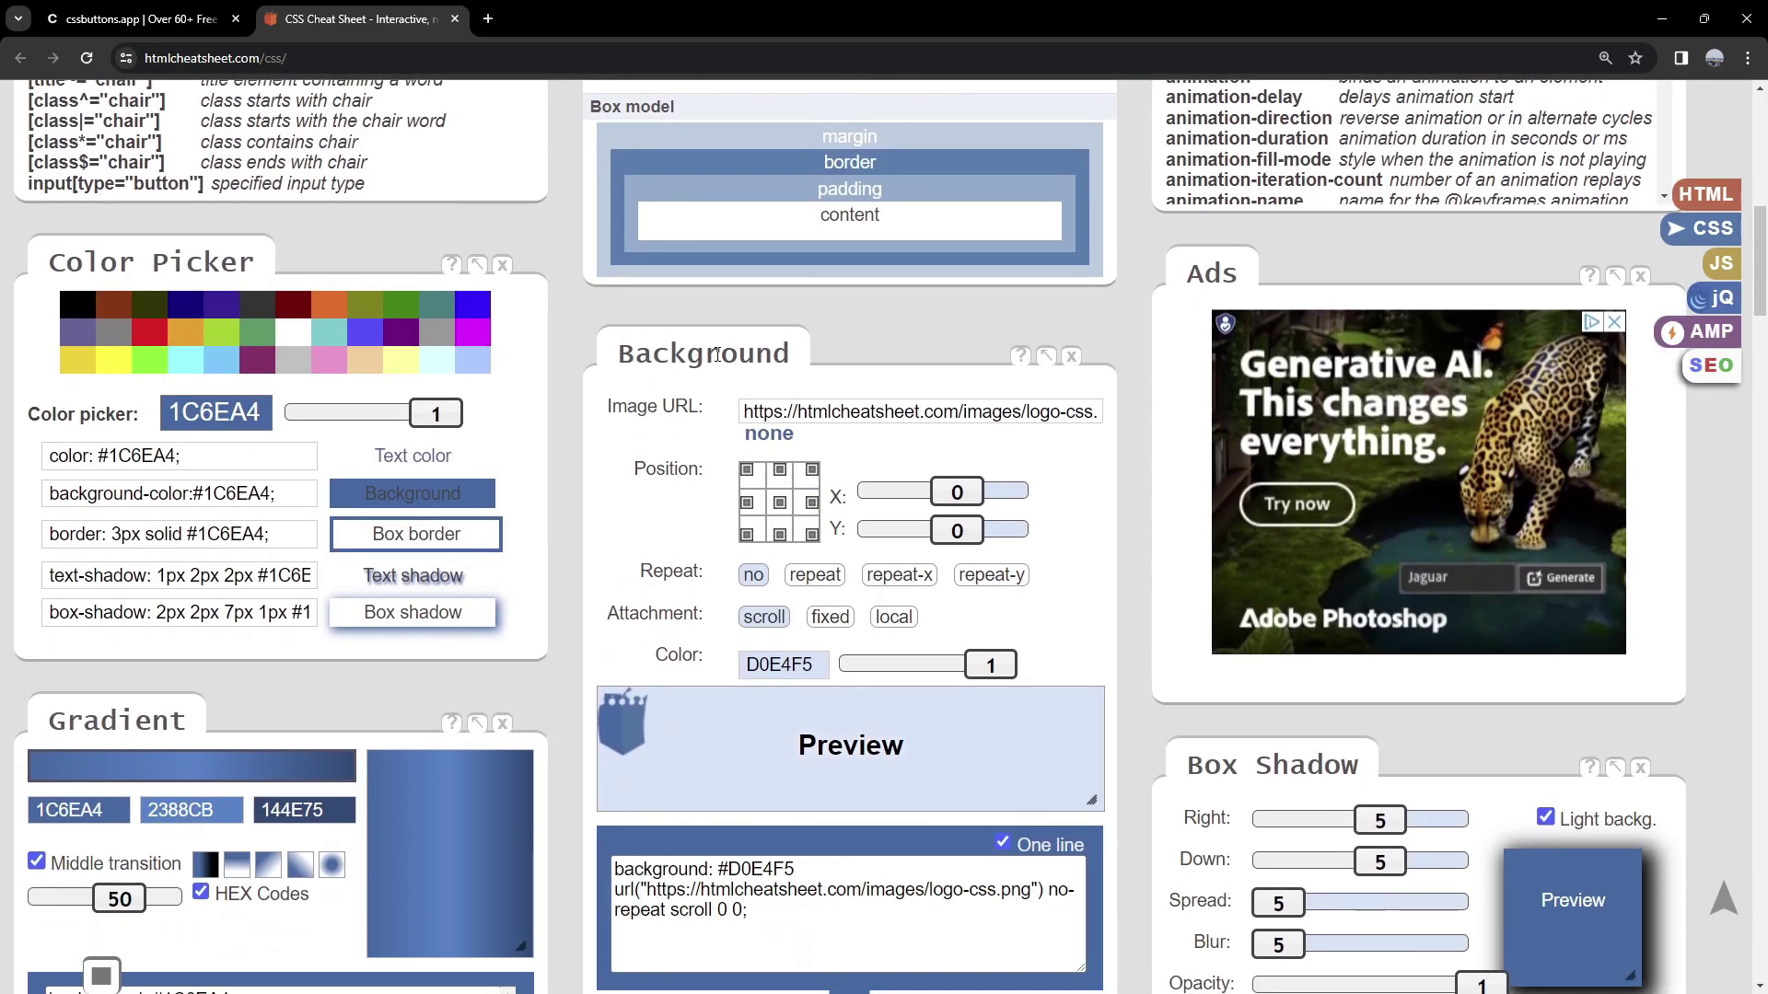
pyautogui.moveTo(641, 353); pyautogui.dragTo(828, 379)
pyautogui.moveTo(923, 491); pyautogui.dragTo(998, 531)
pyautogui.click(779, 503)
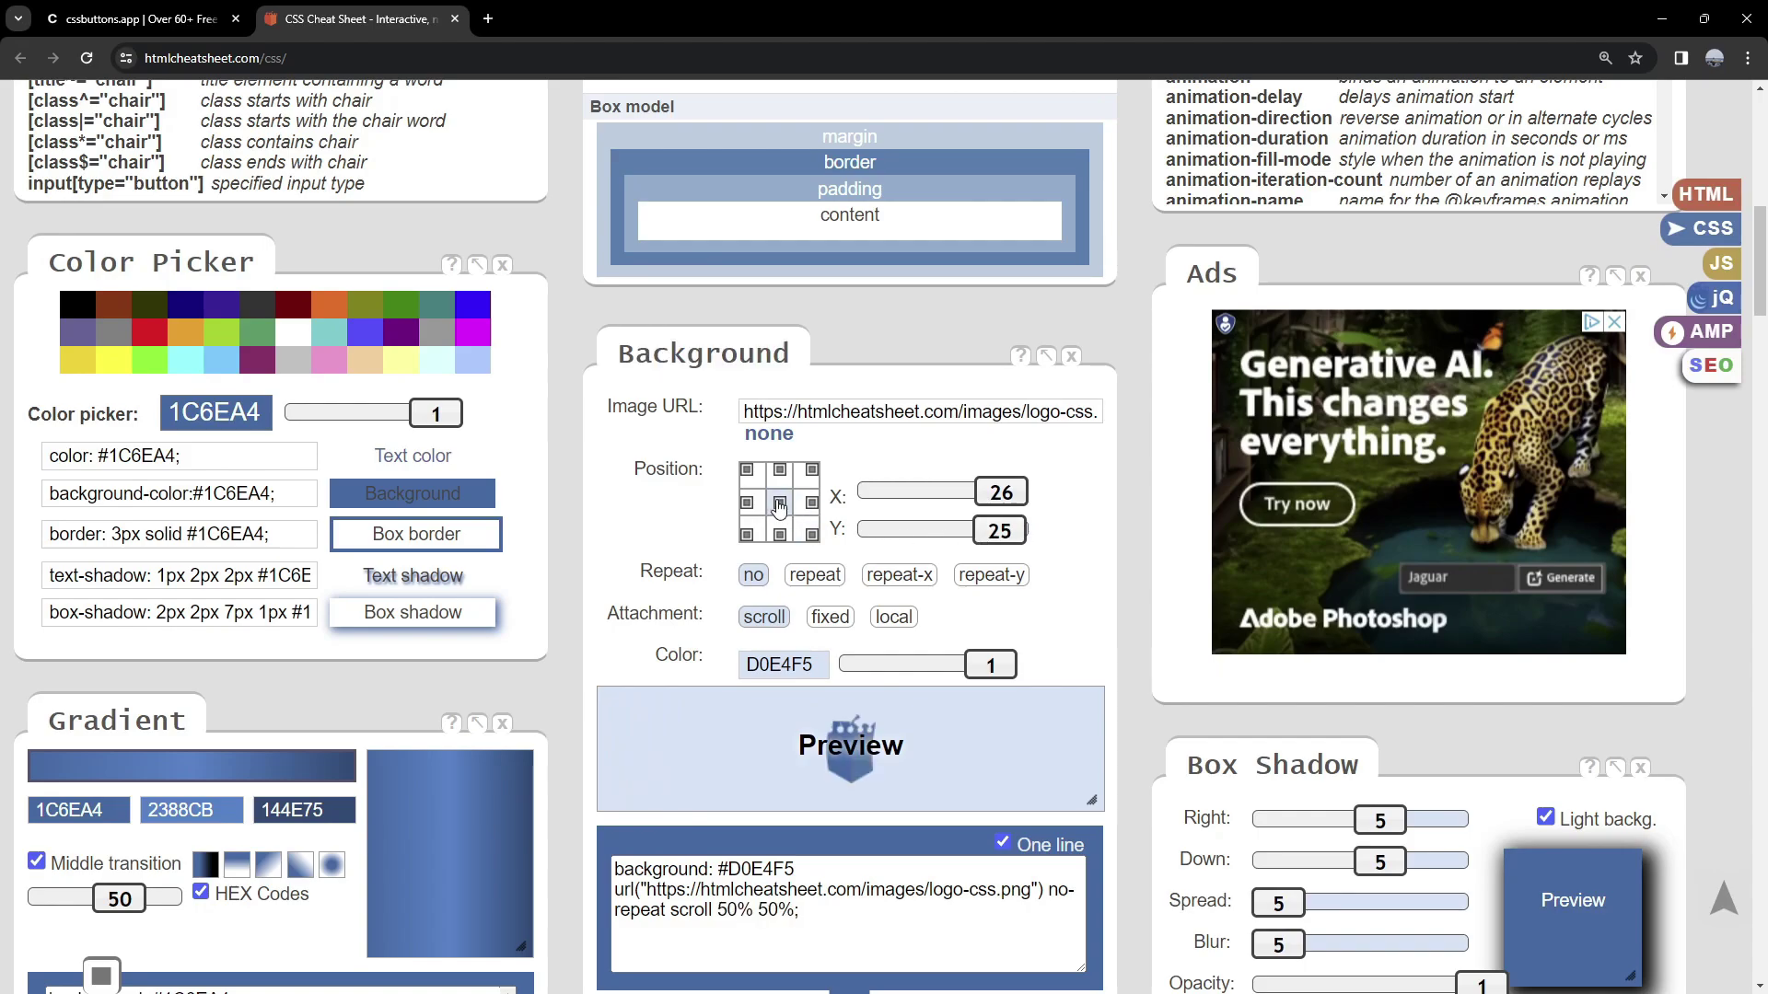
# Scroll through the remaining cheat sheet panels and close the tab.
pyautogui.scroll(-2, 780, 503)
pyautogui.moveTo(800, 726); pyautogui.dragTo(613, 707)
pyautogui.scroll(-9, 1282, 304)
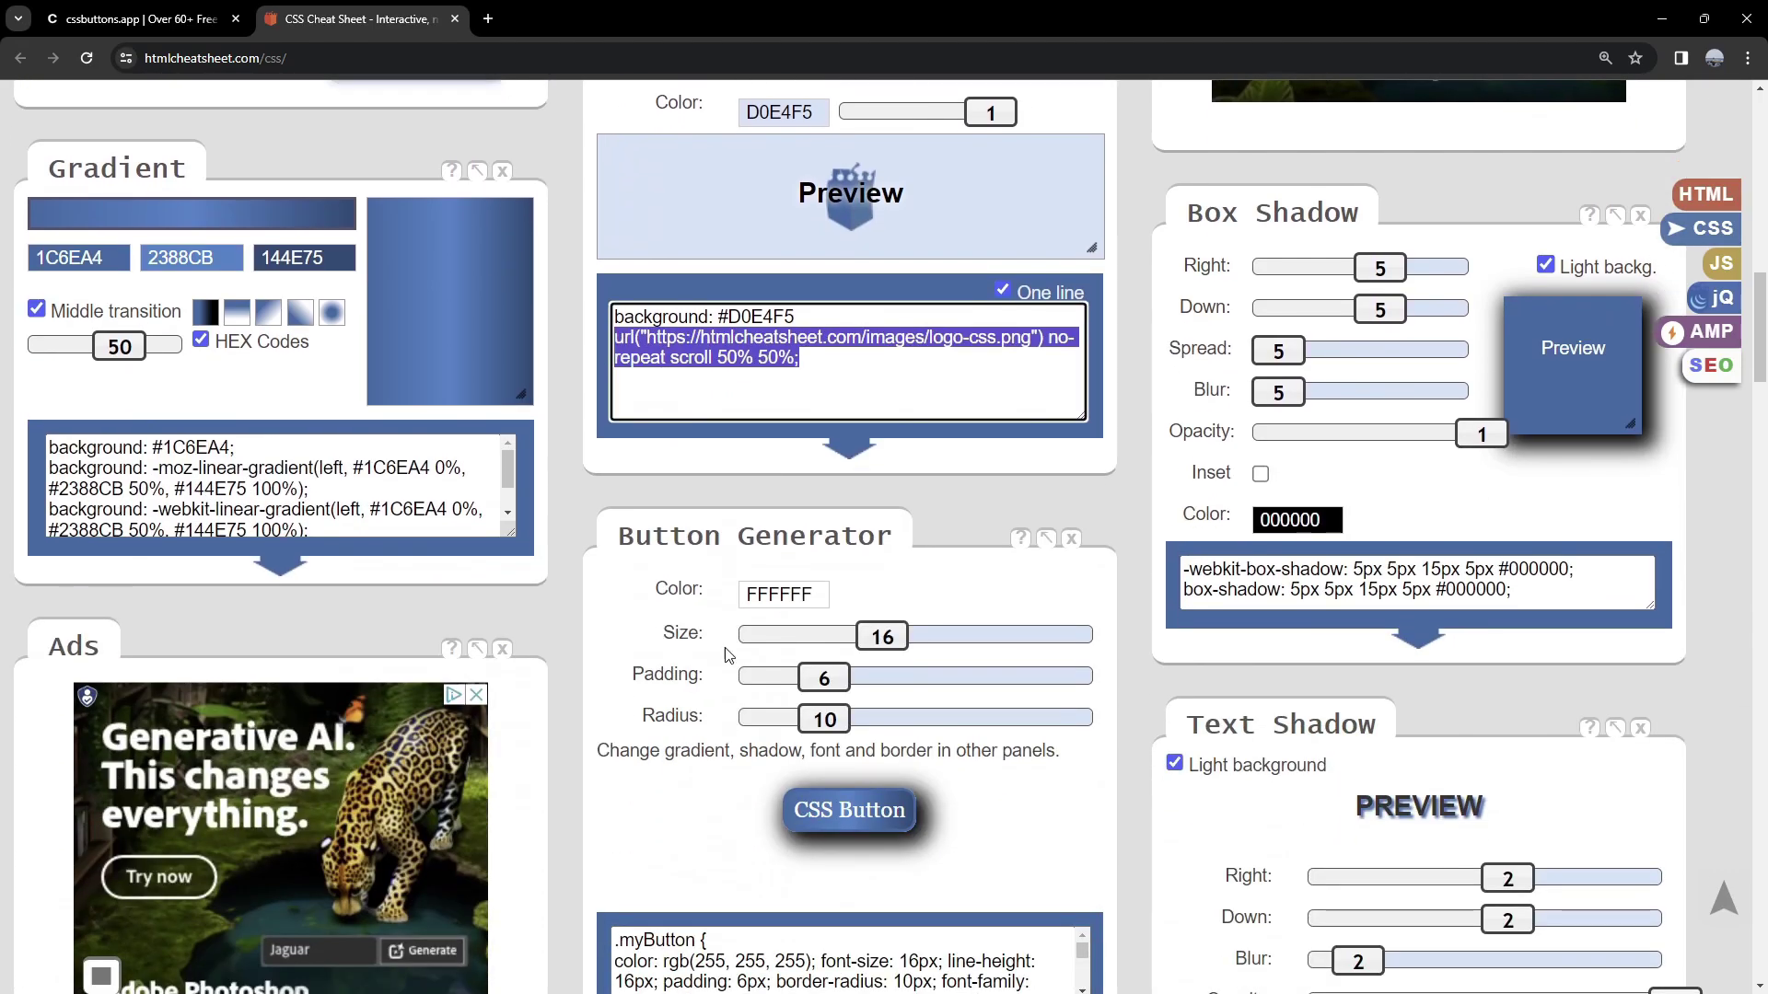
pyautogui.scroll(-11, 1006, 466)
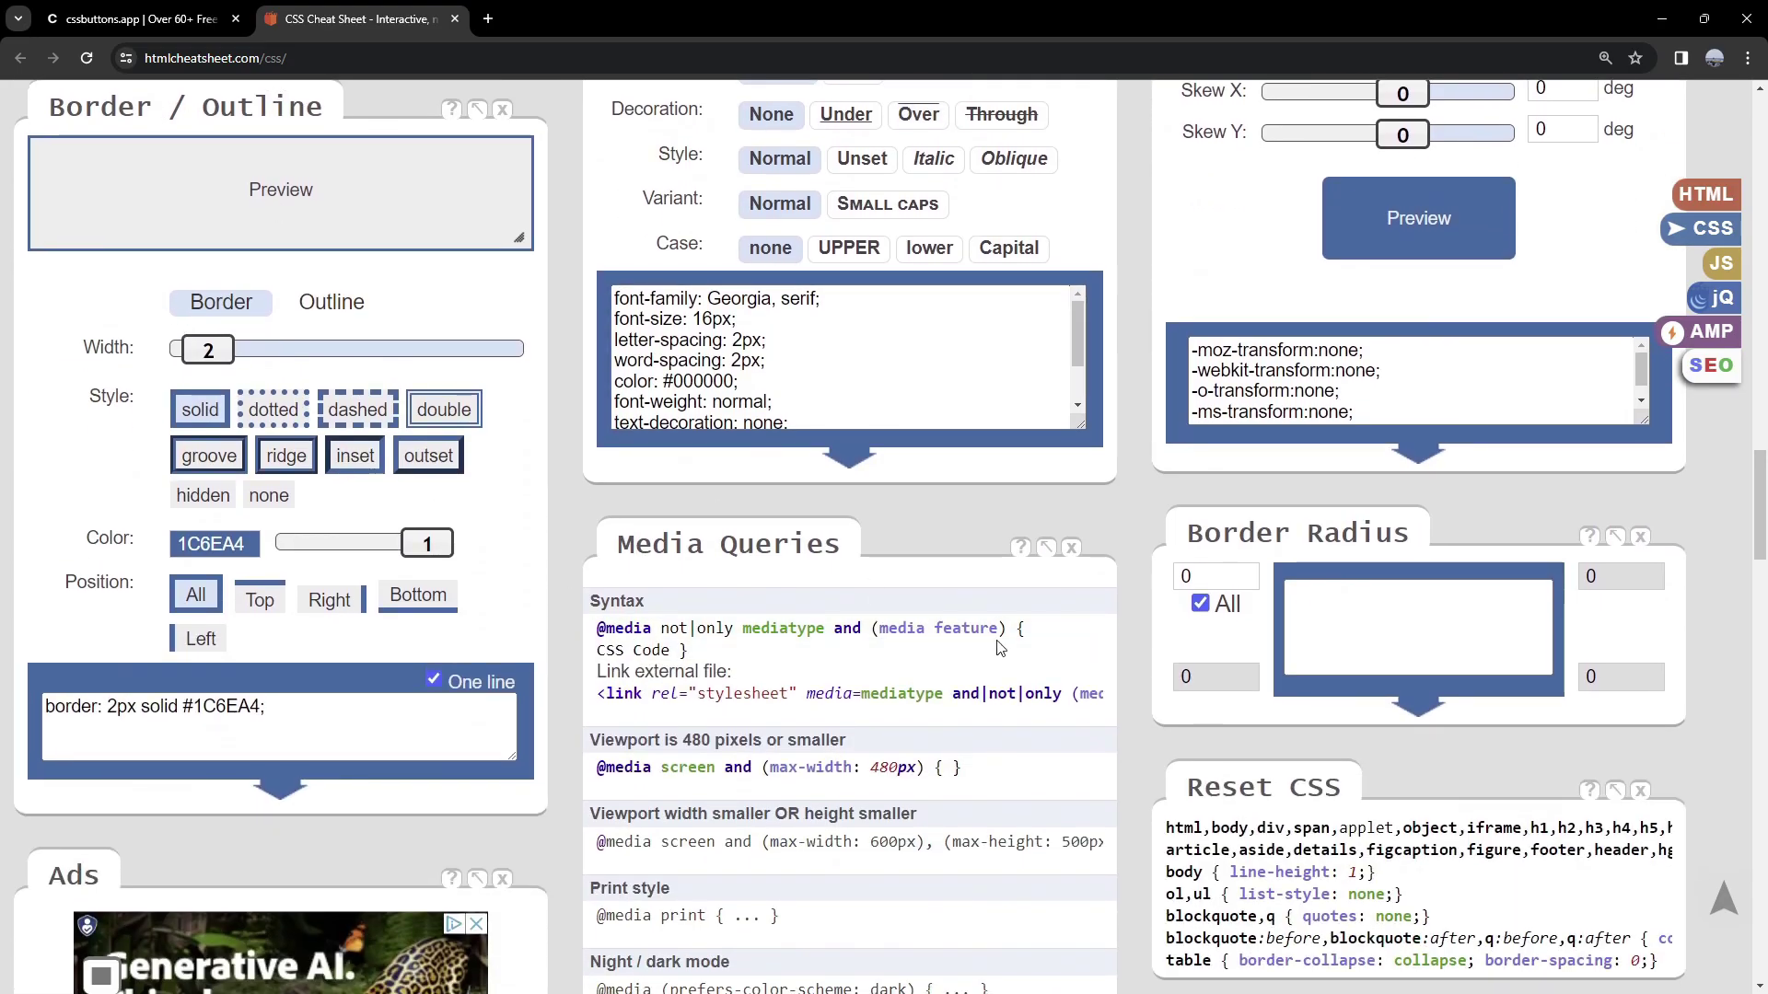
pyautogui.scroll(20, 1257, 531)
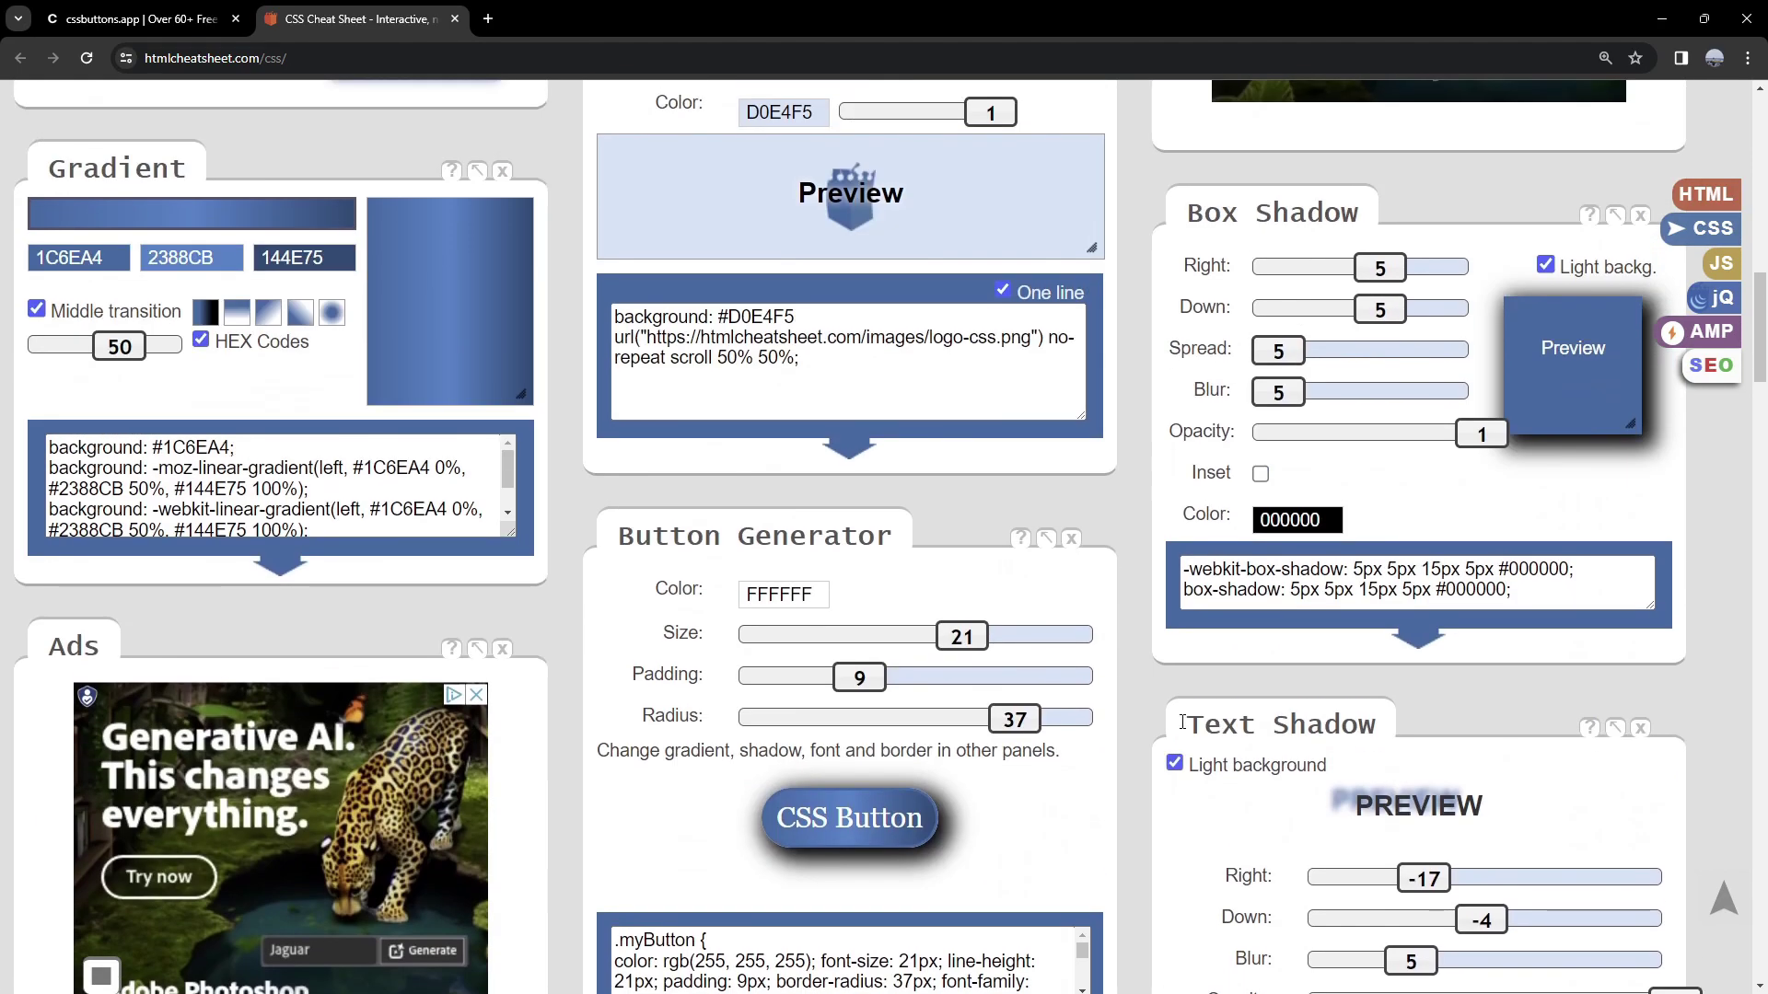
pyautogui.scroll(2, 777, 478)
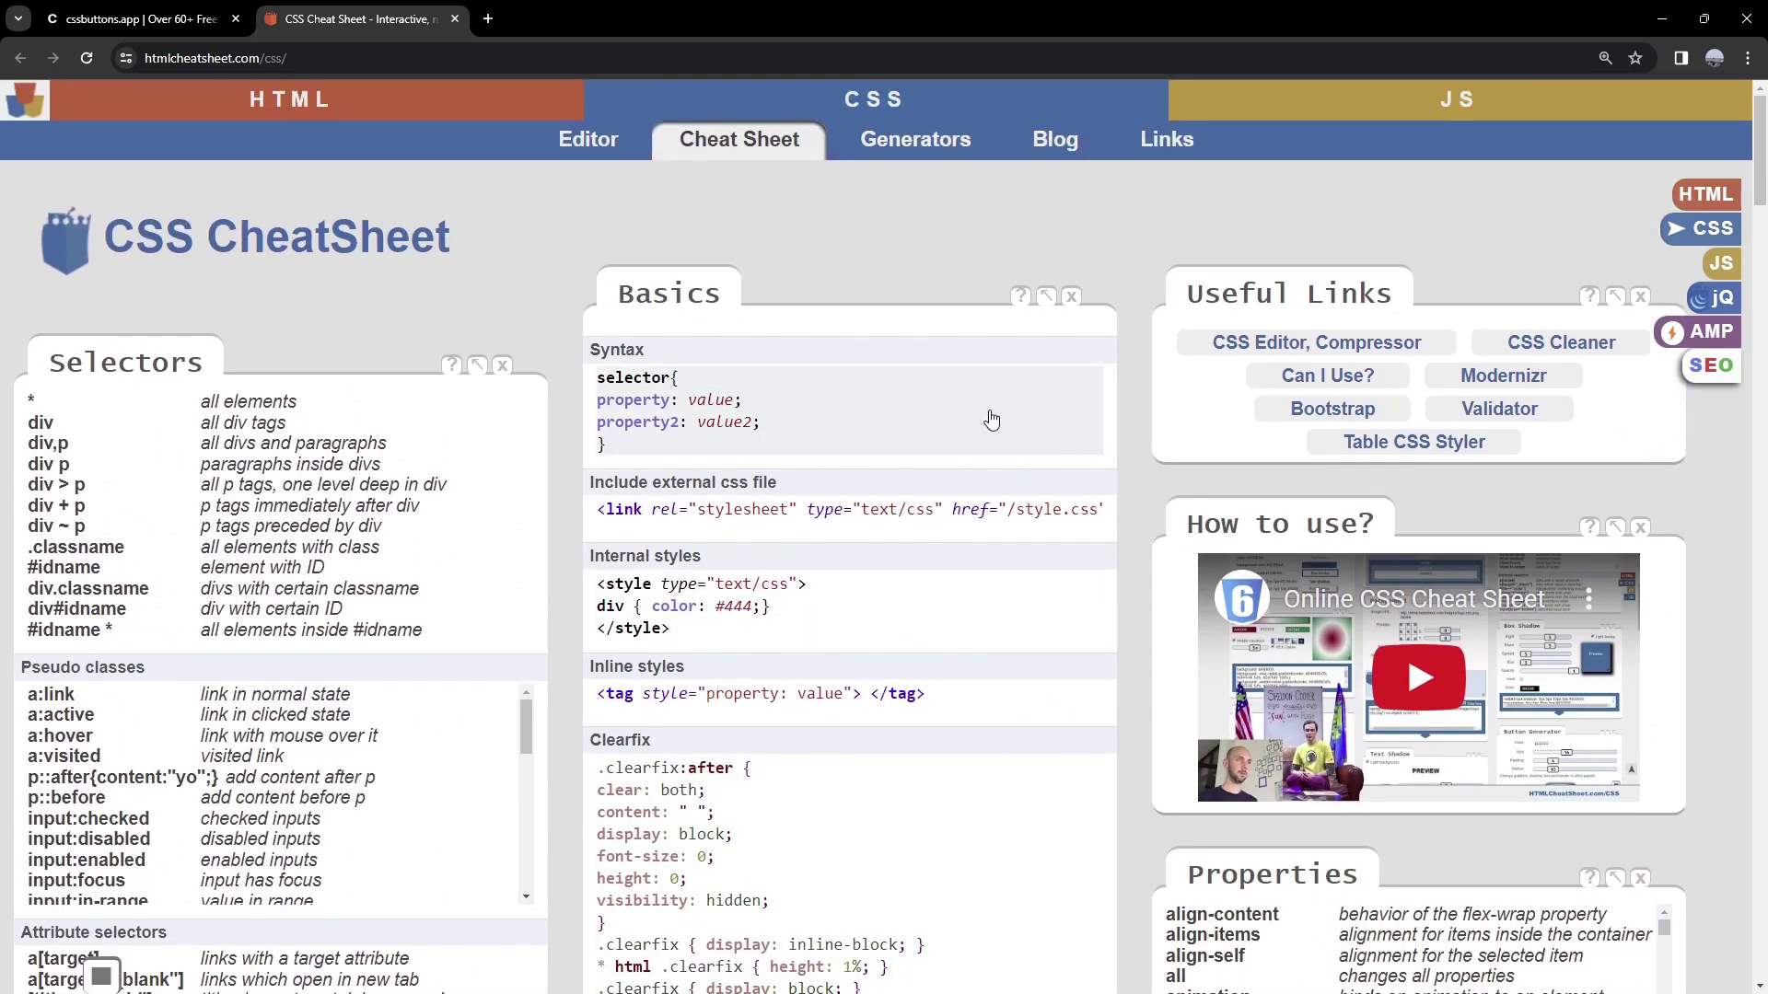
pyautogui.hotkey('ctrl', 'w')
pyautogui.scroll(1, 825, 510)
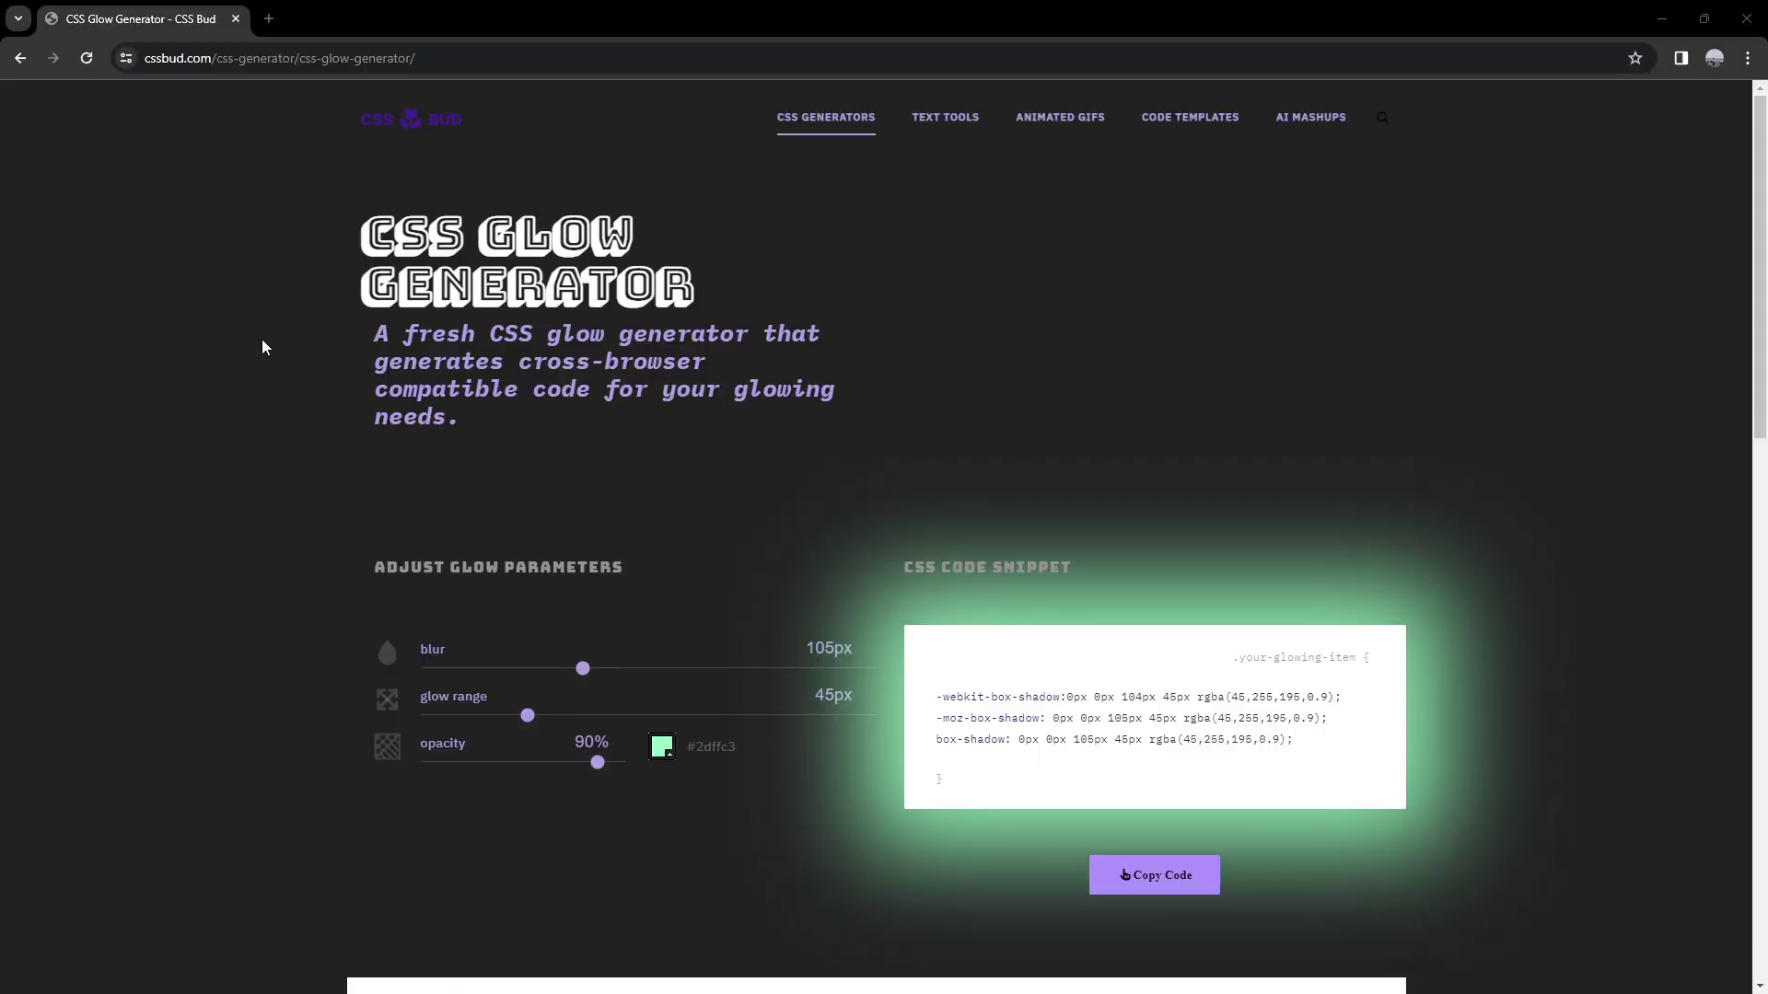
# Set the glow to 90px blur, 70% opacity and red, then copy its CSS.
pyautogui.scroll(-20, 219, 391)
pyautogui.scroll(20, 218, 390)
pyautogui.scroll(-2, 734, 534)
pyautogui.scroll(2, 1019, 537)
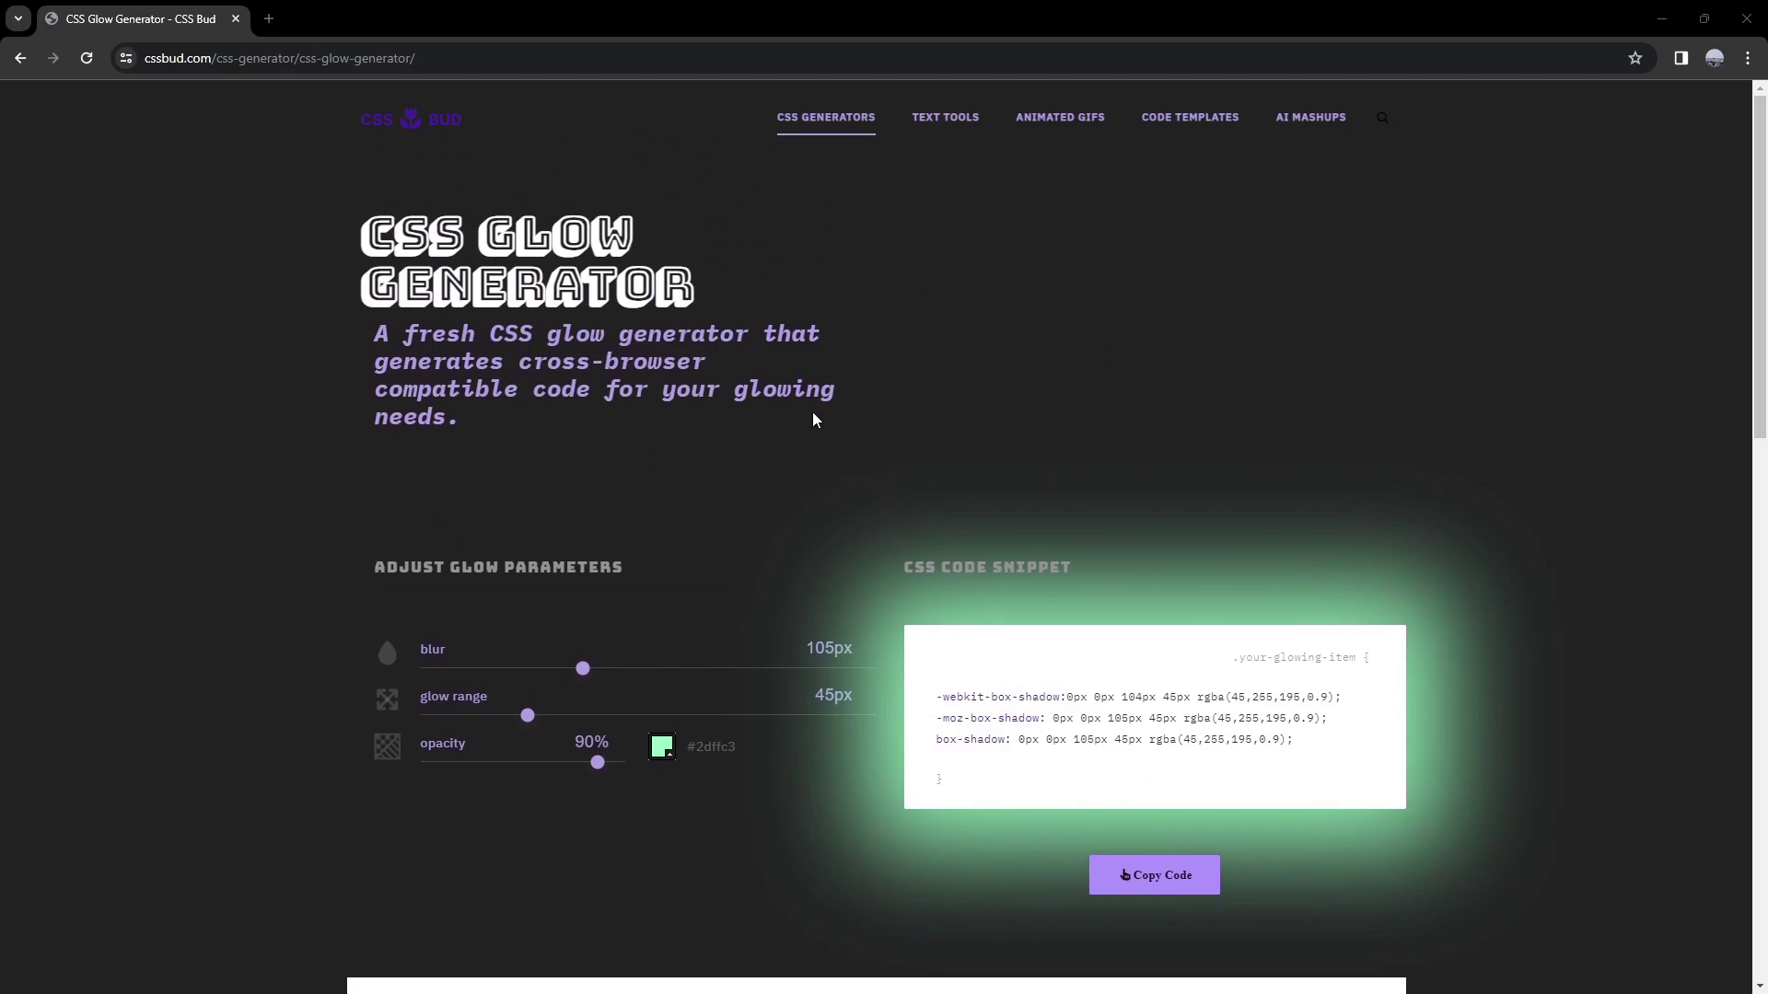
pyautogui.moveTo(583, 668); pyautogui.dragTo(479, 732)
pyautogui.moveTo(598, 762); pyautogui.dragTo(560, 763)
pyautogui.click(662, 750)
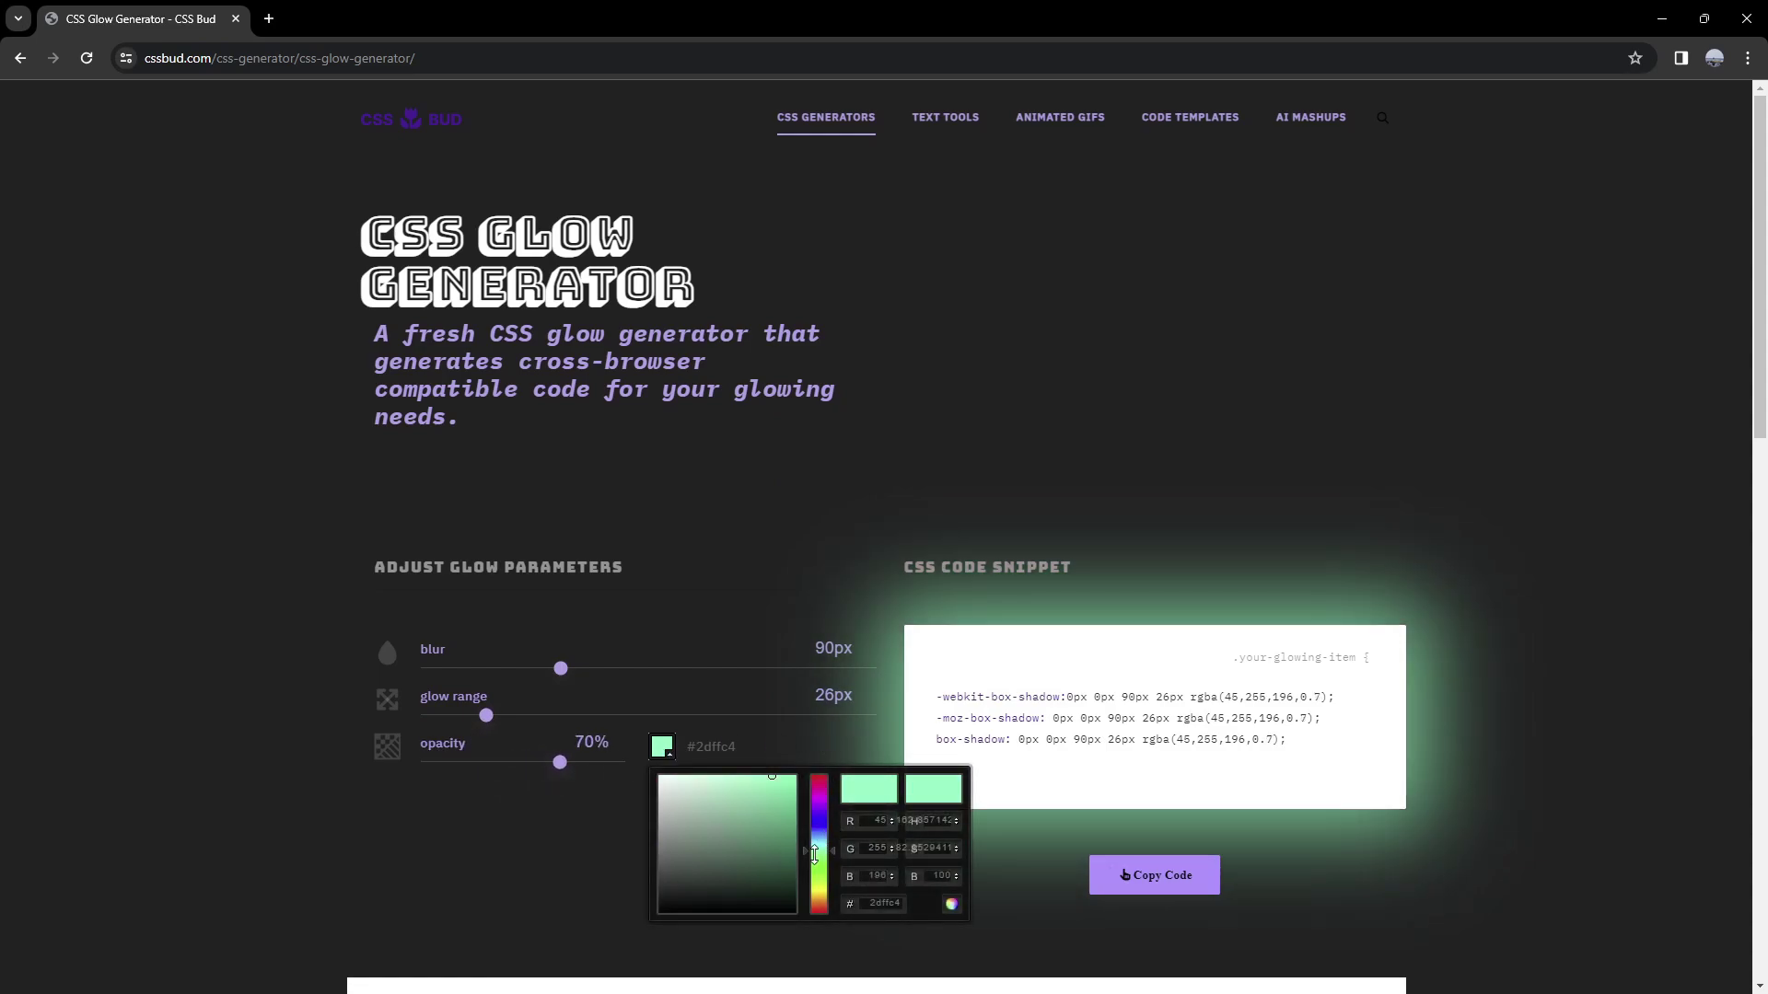
pyautogui.moveTo(816, 855); pyautogui.dragTo(818, 778)
pyautogui.click(907, 556)
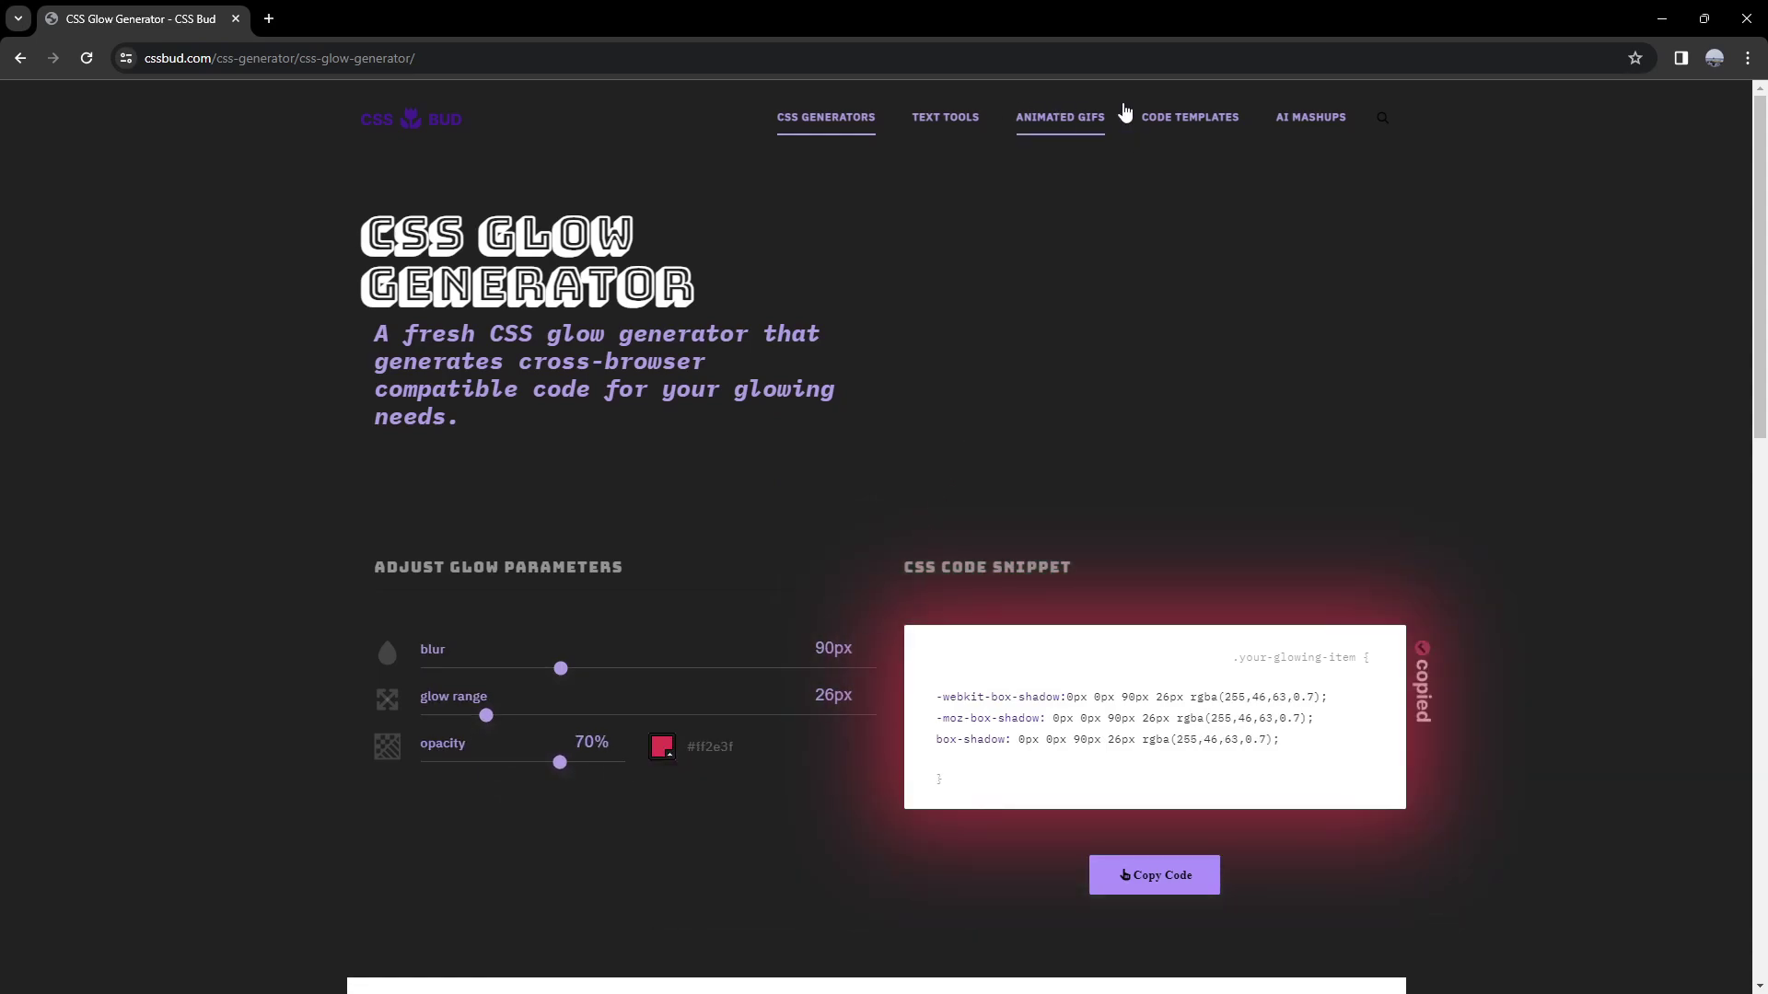
# Switch to the text shadow generator from the CSS generators list.
pyautogui.click(825, 117)
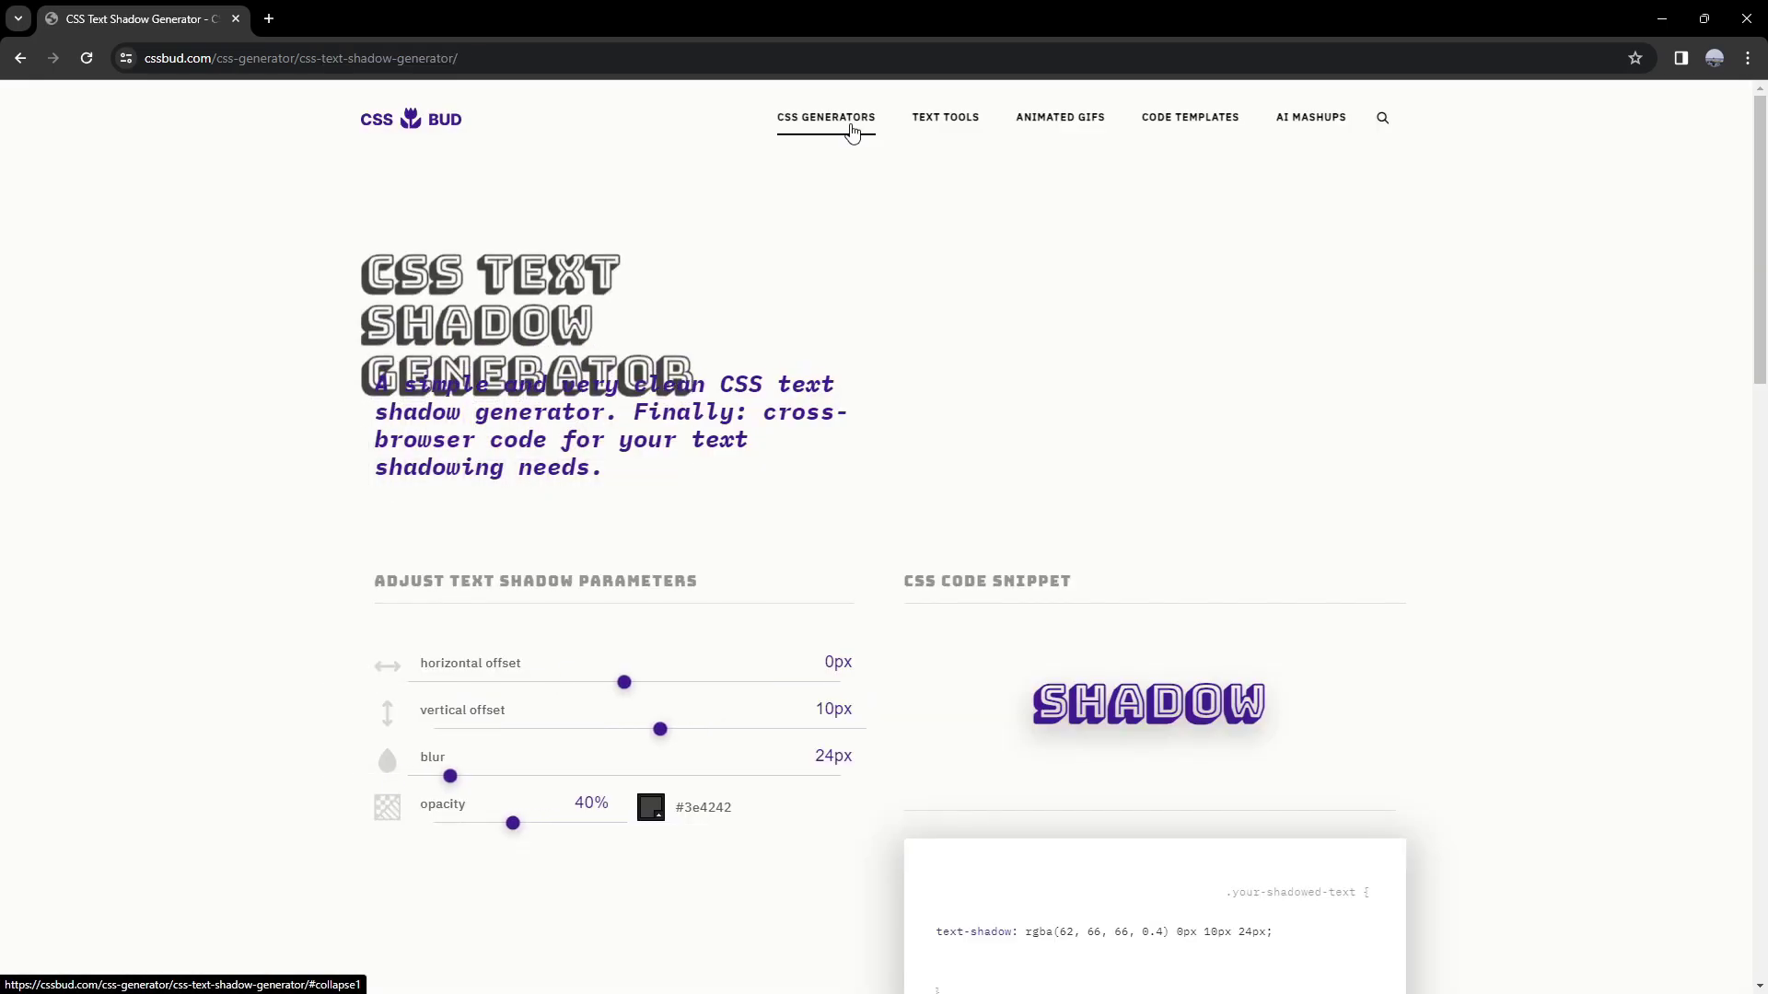
pyautogui.click(851, 382)
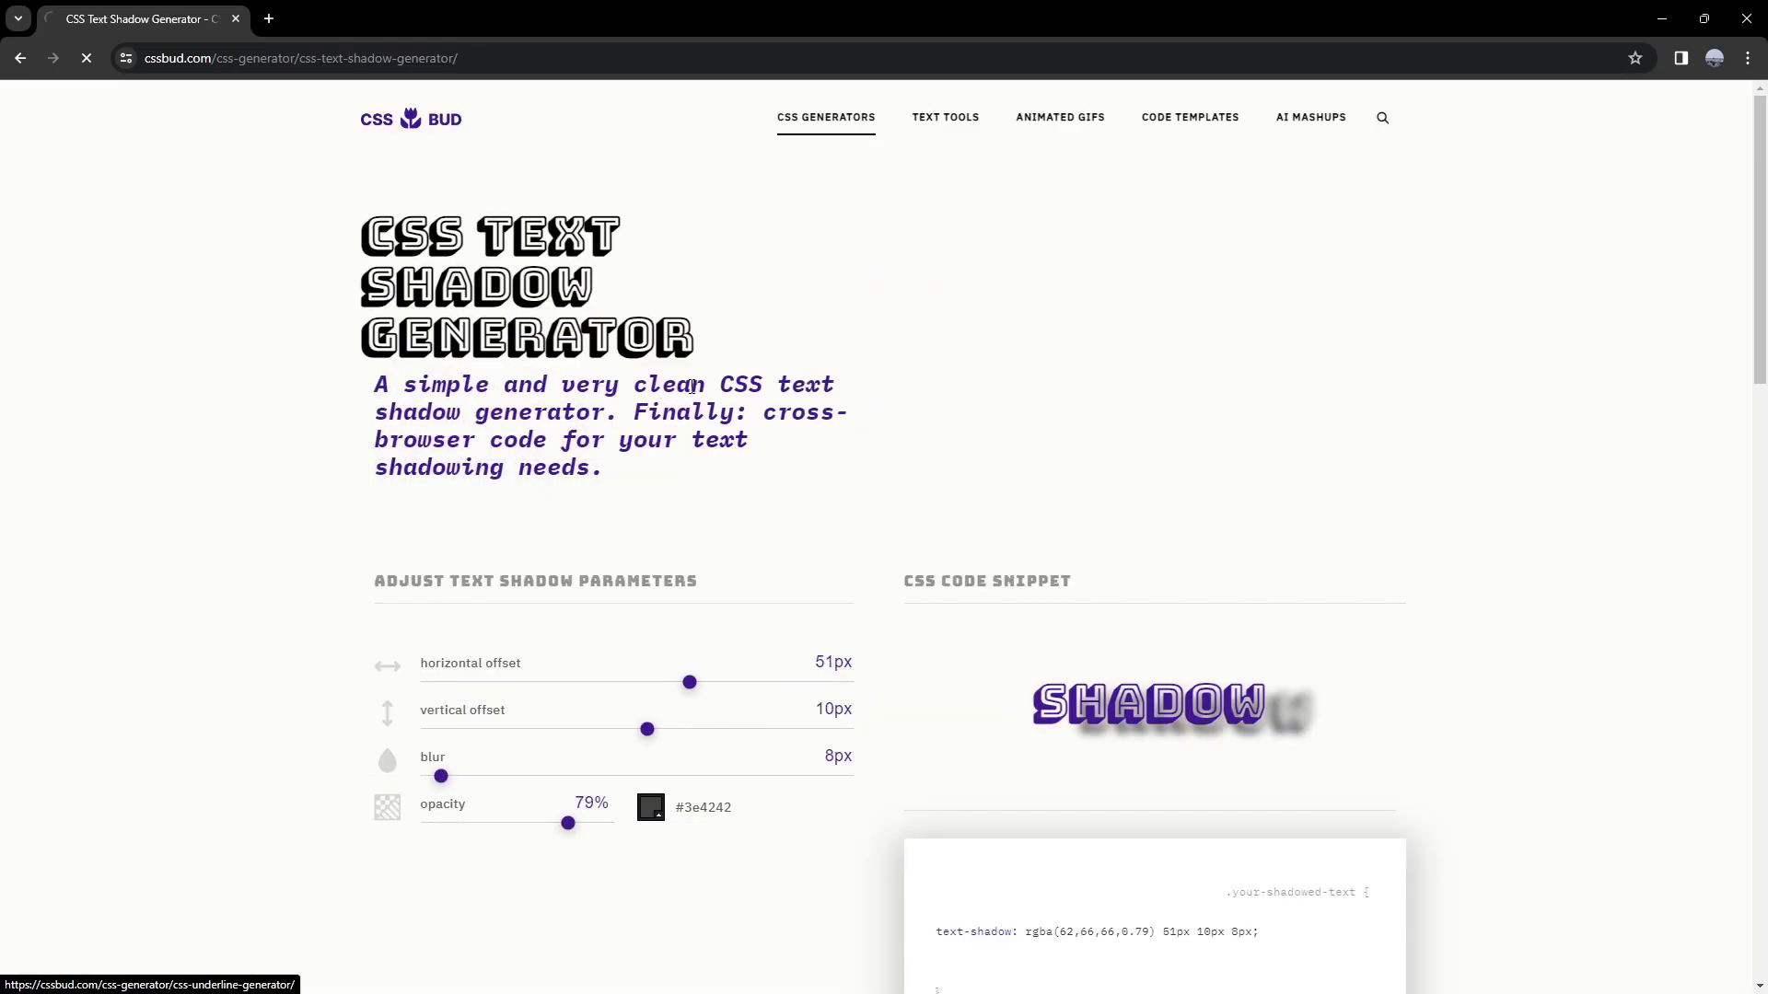
pyautogui.moveTo(826, 117)
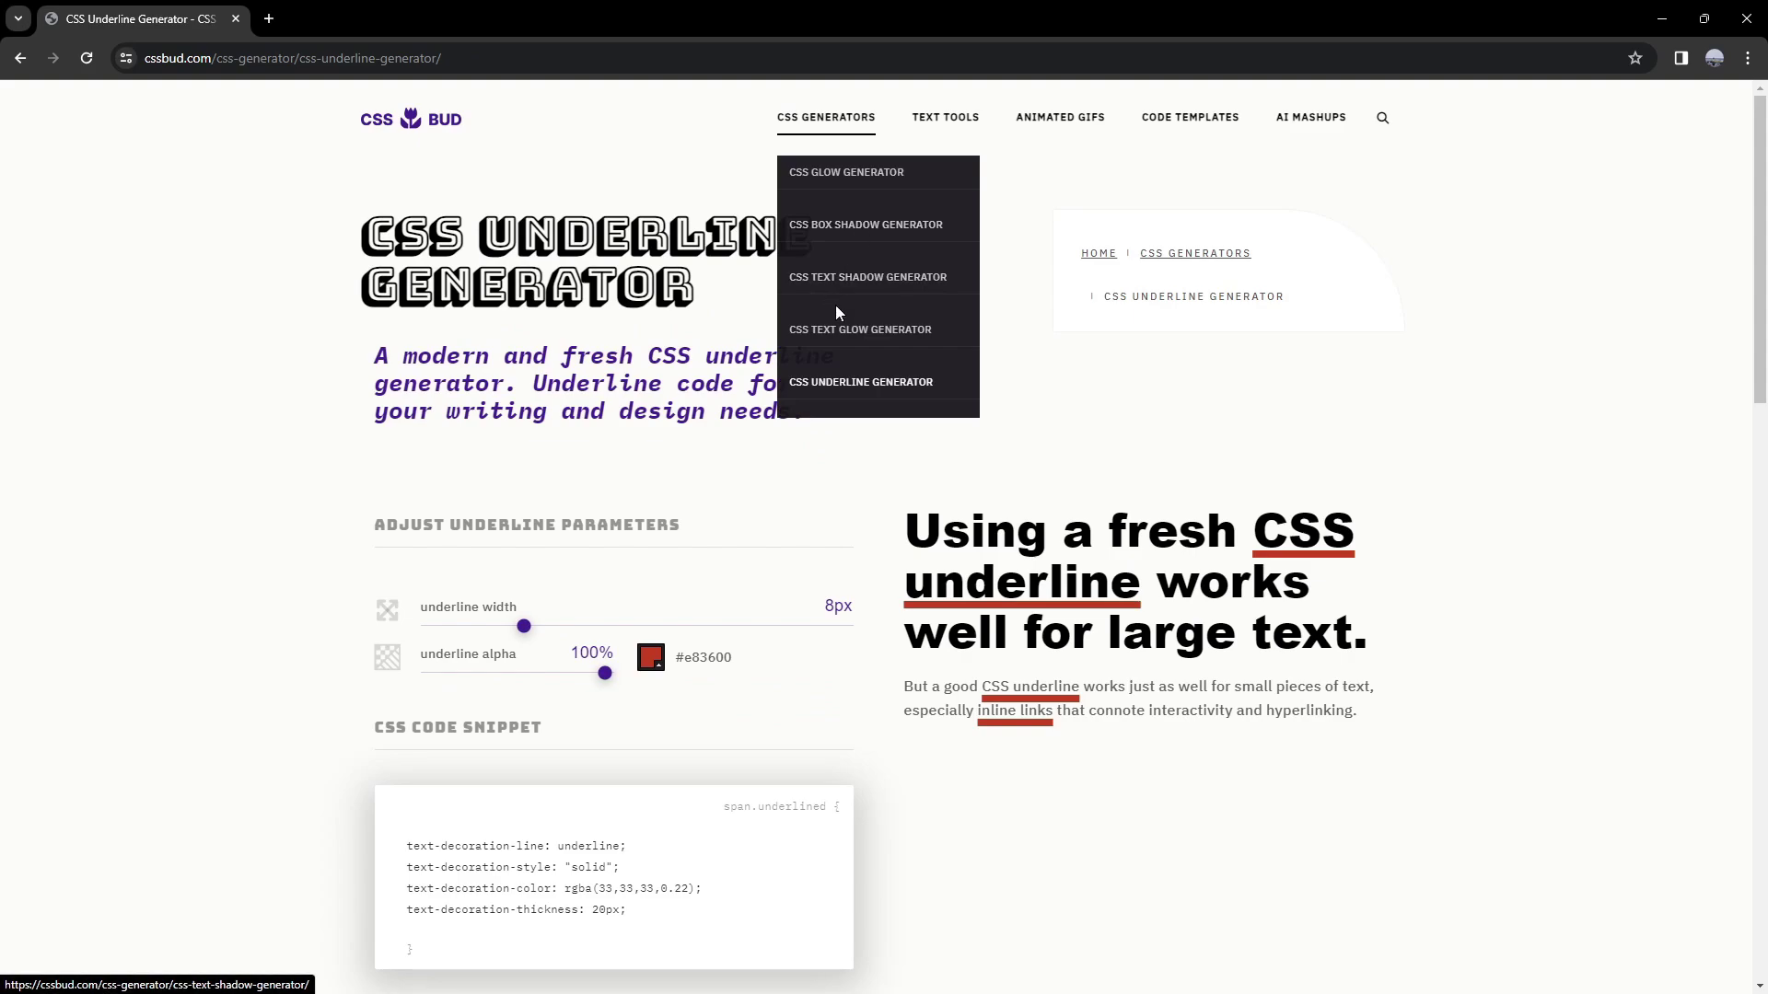
pyautogui.scroll(-6, 288, 497)
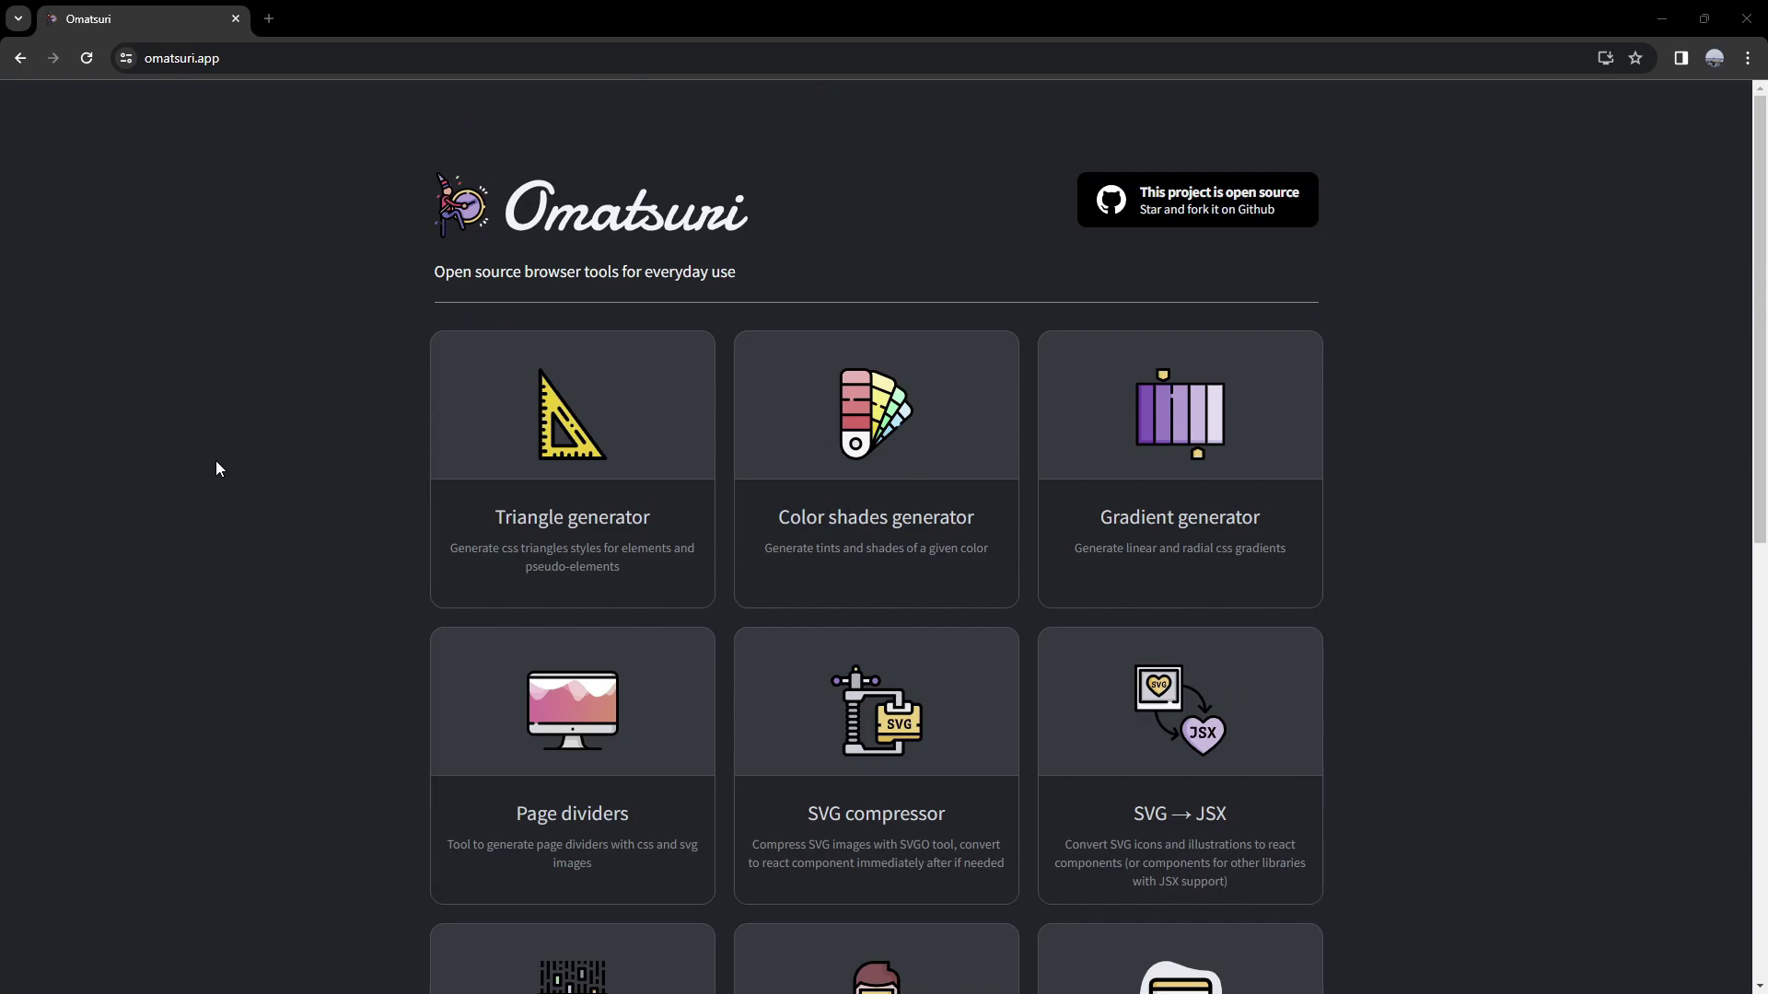
# In the Triangle generator, widen the purple triangle and point it upward.
pyautogui.click(605, 502)
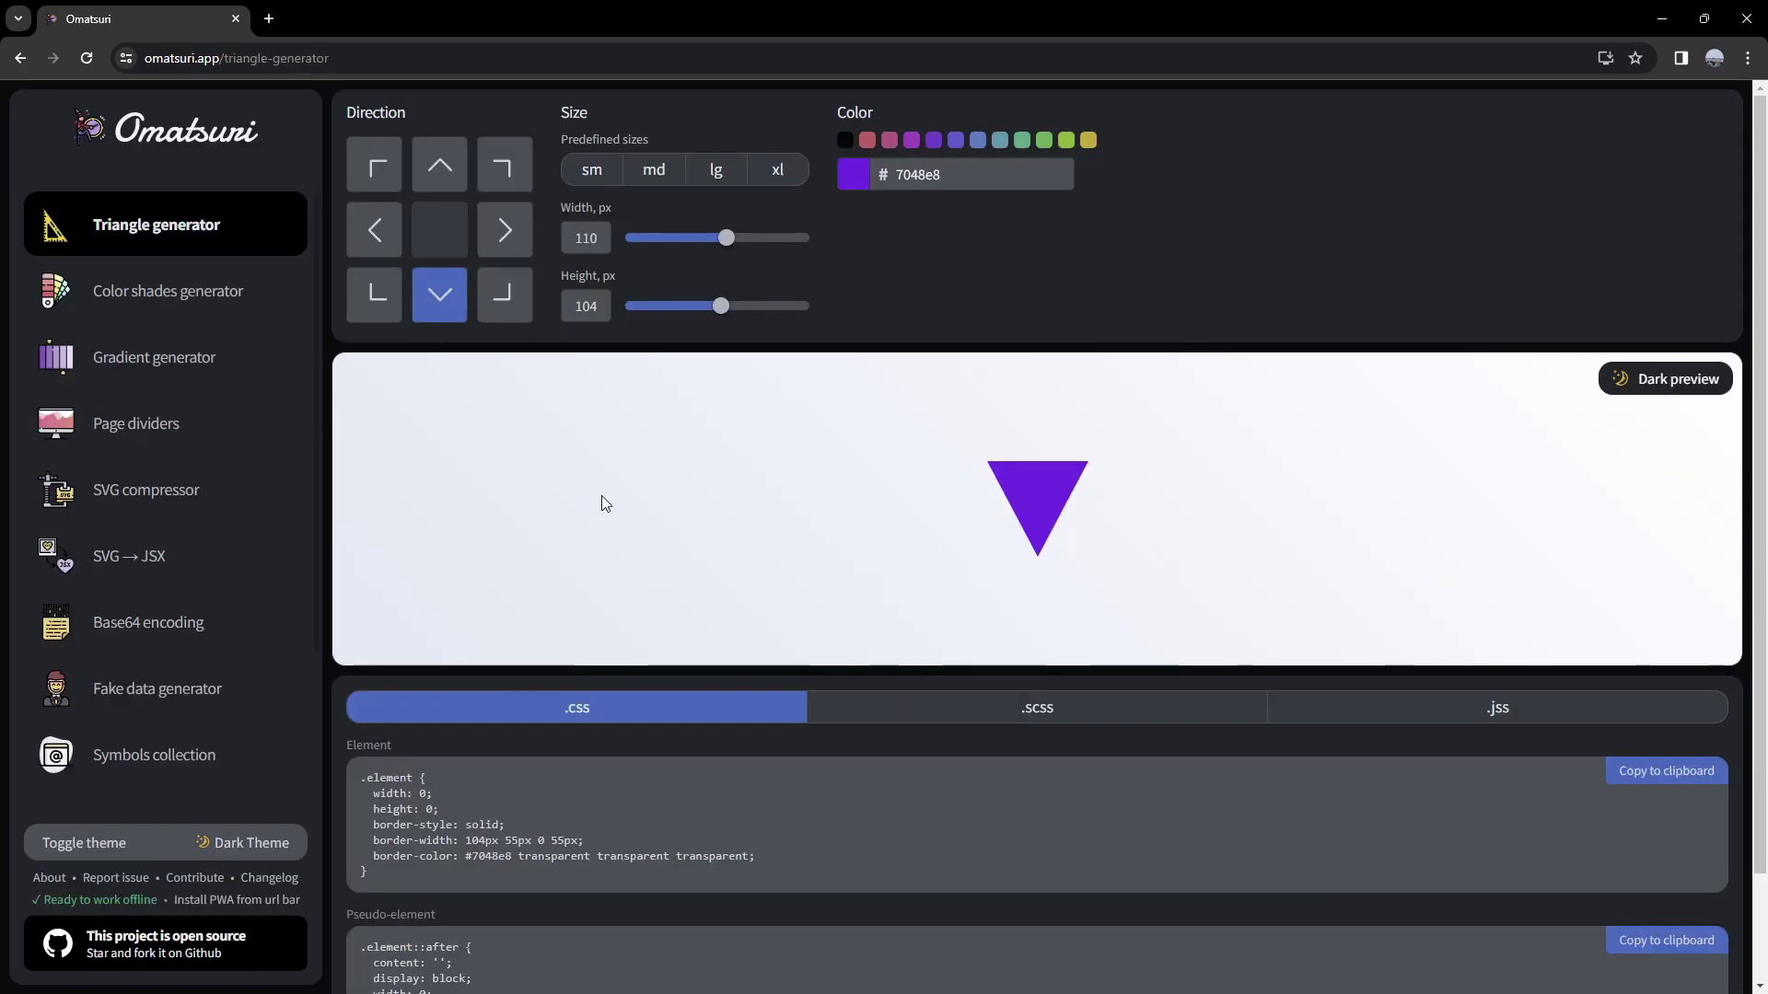
pyautogui.click(504, 230)
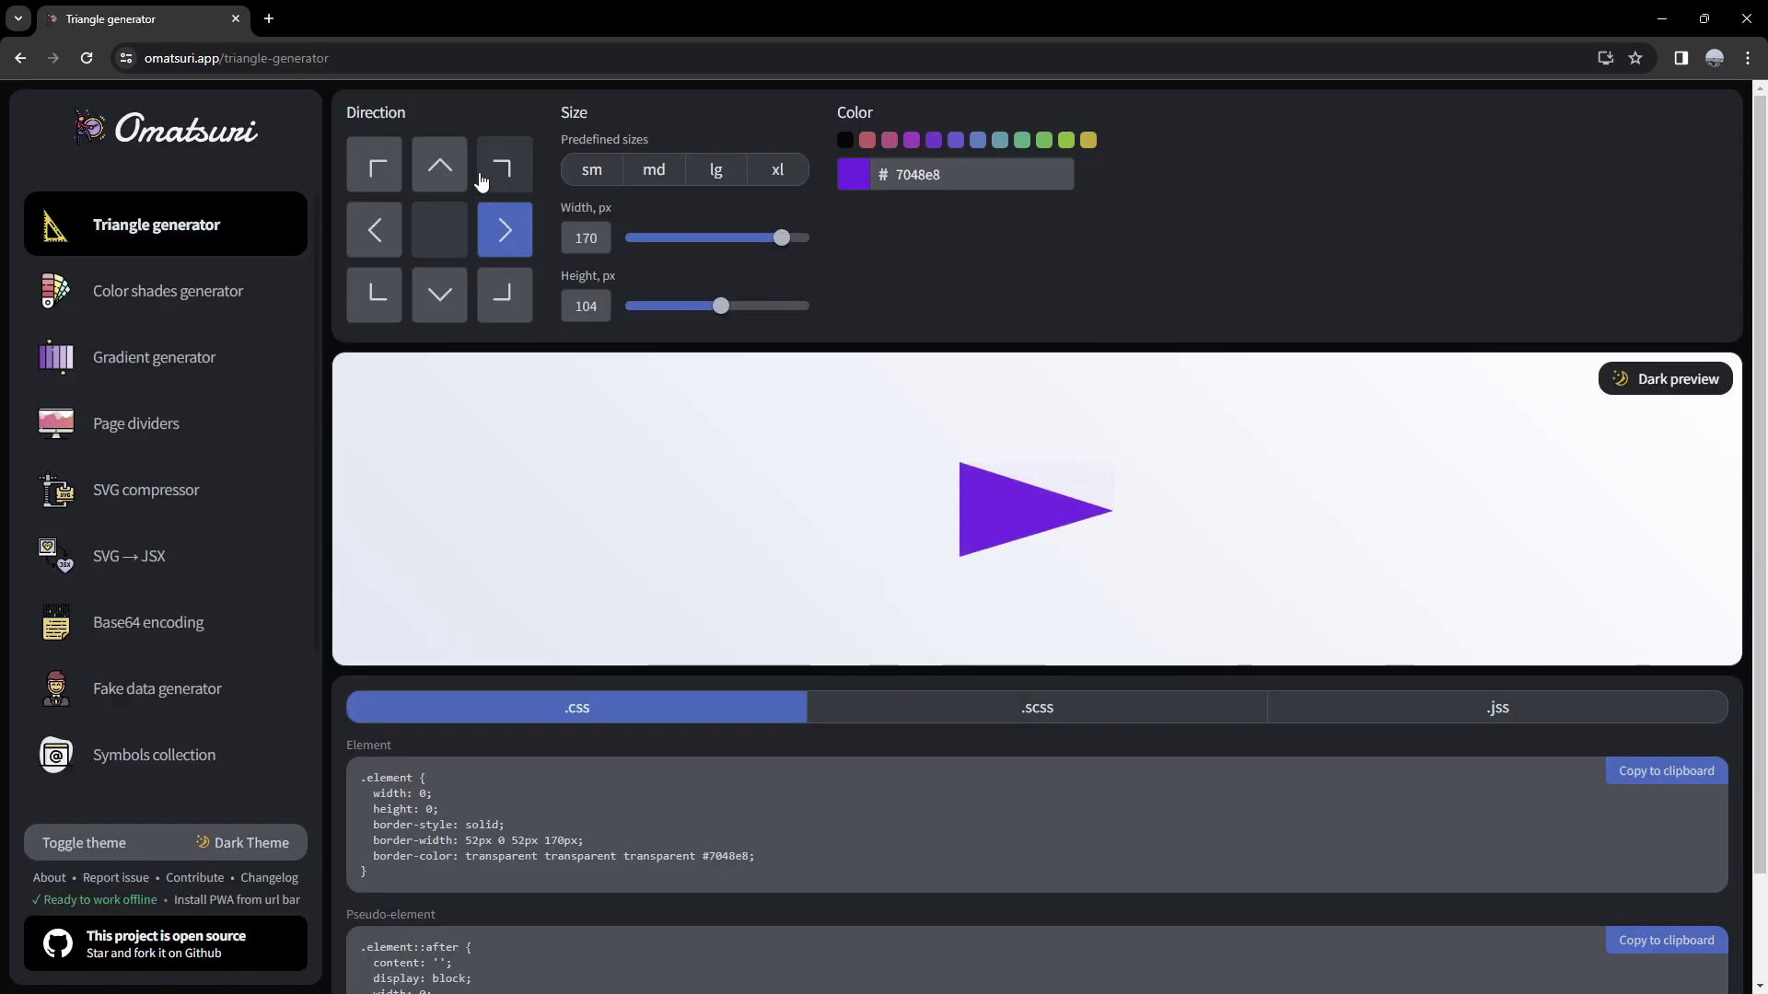
pyautogui.click(456, 170)
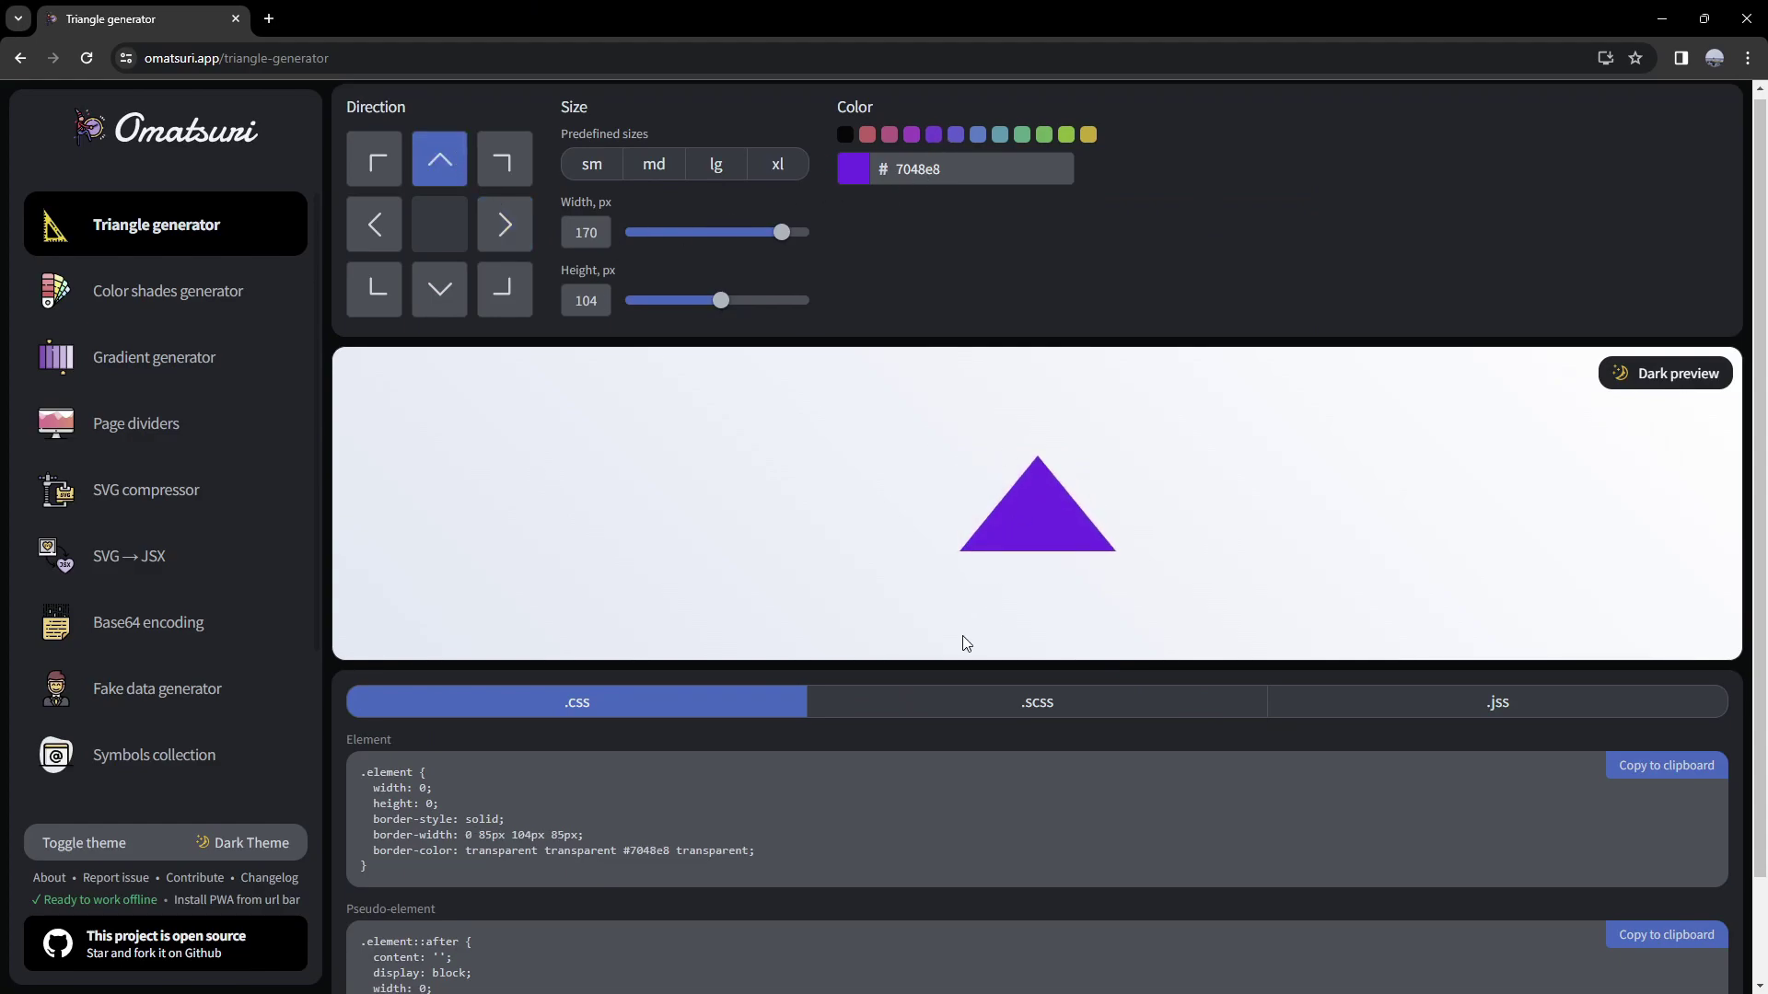
# Reshape the Waves opaque page divider to 233% width and 325px height.
pyautogui.hotkey('alt', 'Left')
pyautogui.scroll(-2, 1069, 644)
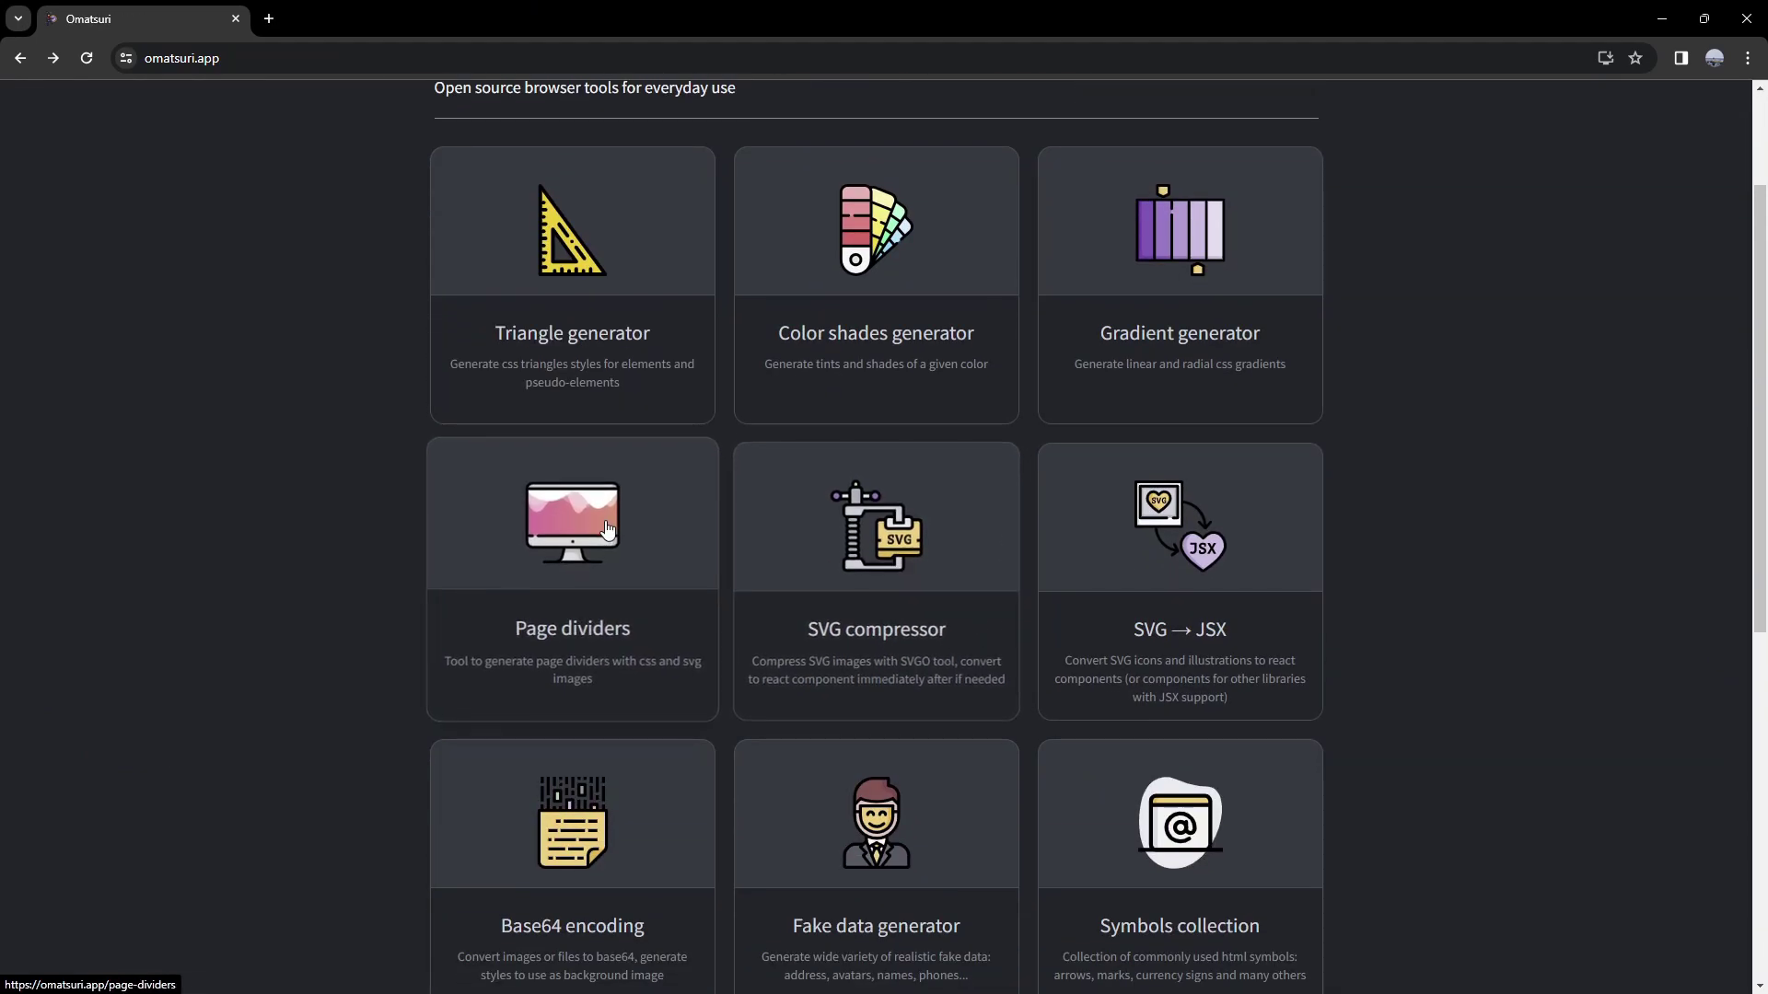
pyautogui.click(572, 571)
pyautogui.moveTo(1460, 140); pyautogui.dragTo(1470, 208)
pyautogui.scroll(-4, 1252, 379)
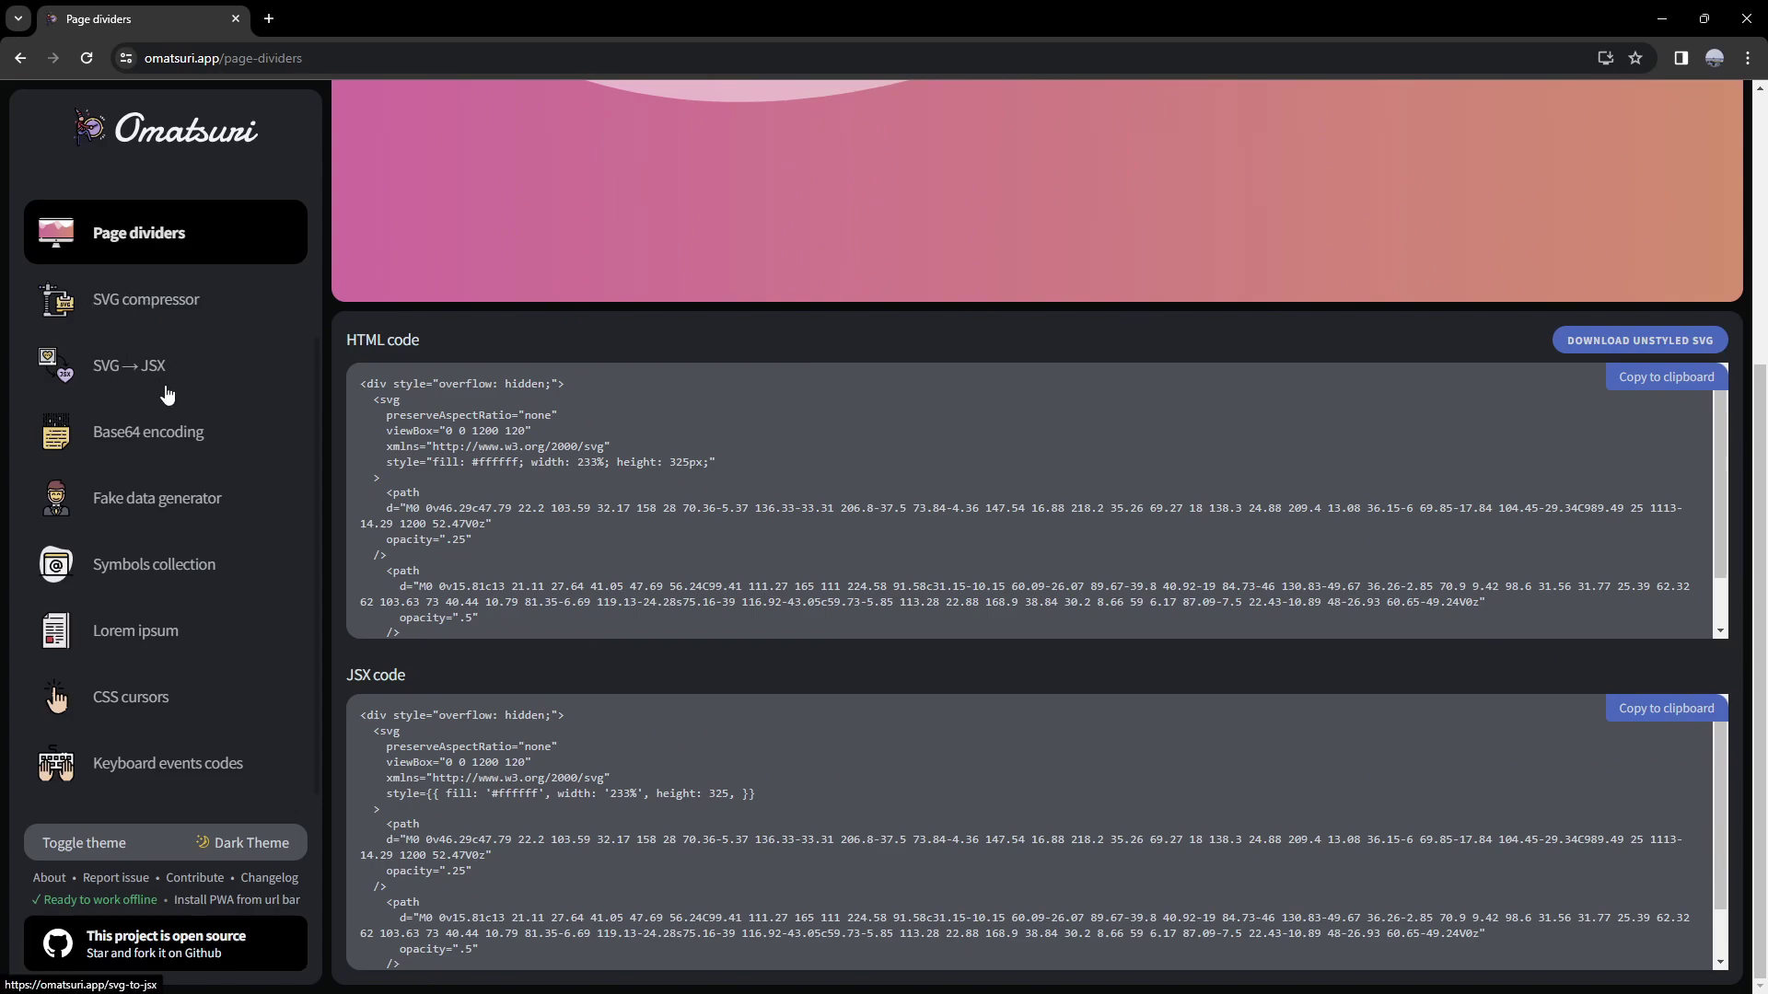
# View fake data as a JSON schema, then browse the arrow, math, punctuation and special symbols.
pyautogui.click(156, 498)
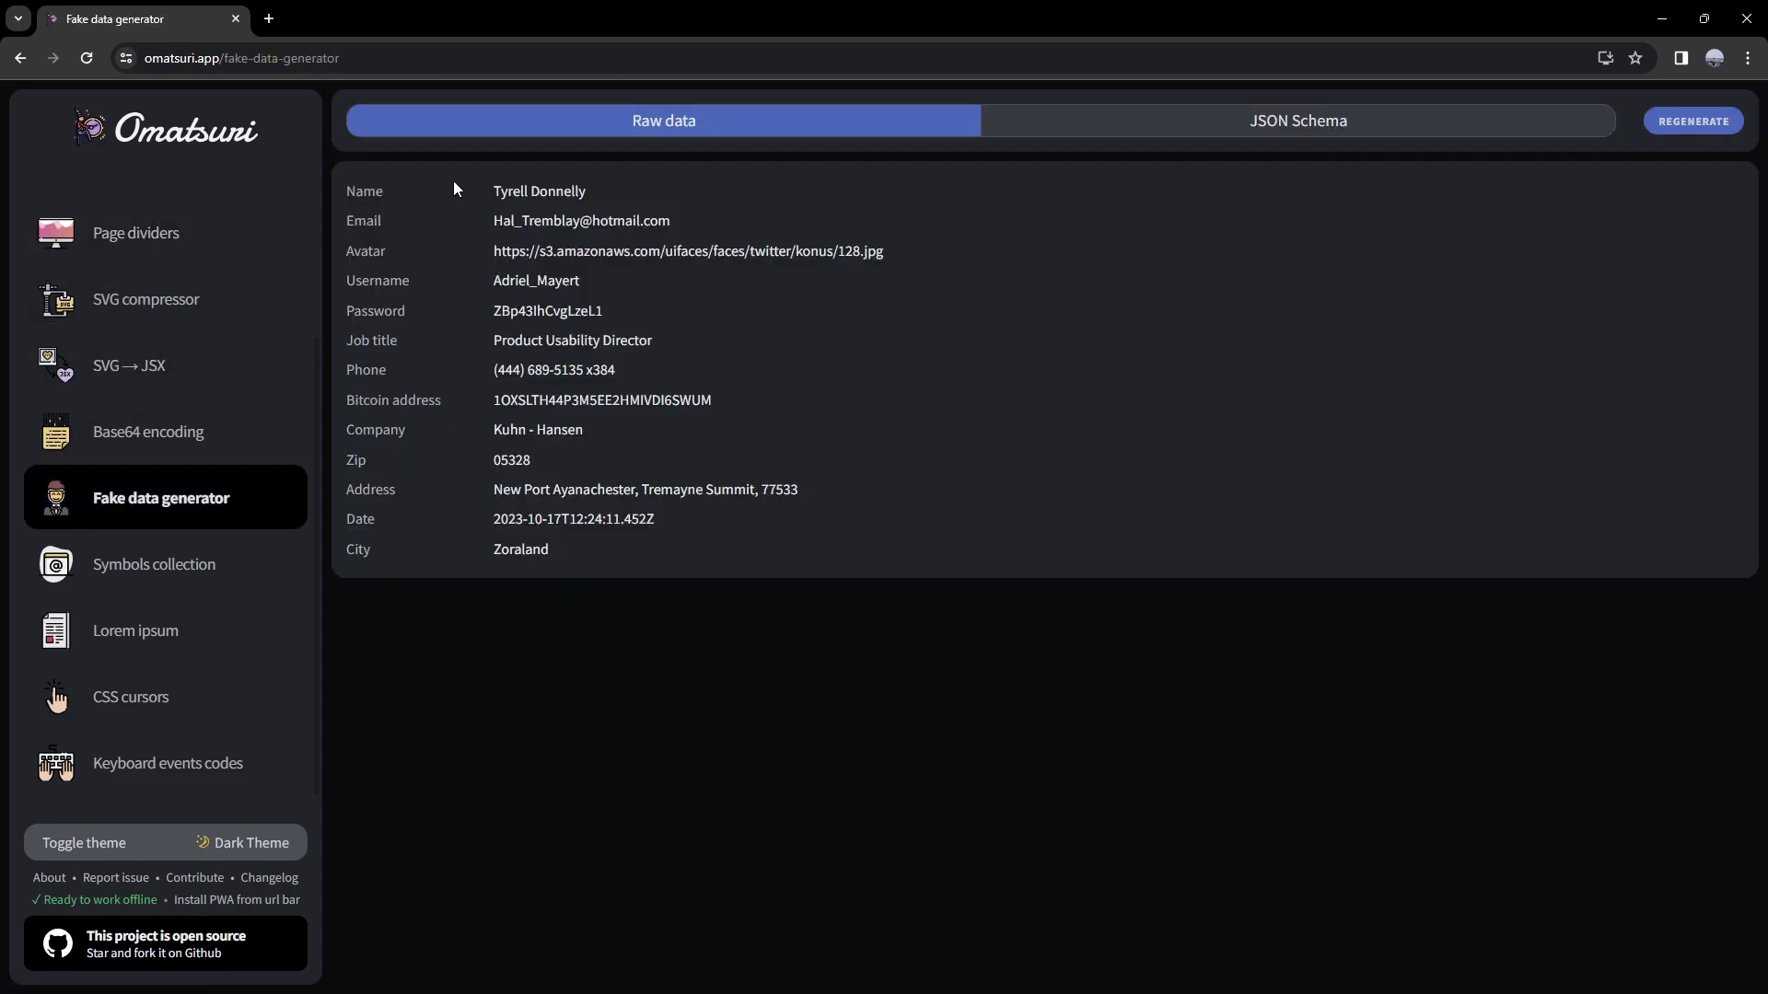
pyautogui.click(1281, 129)
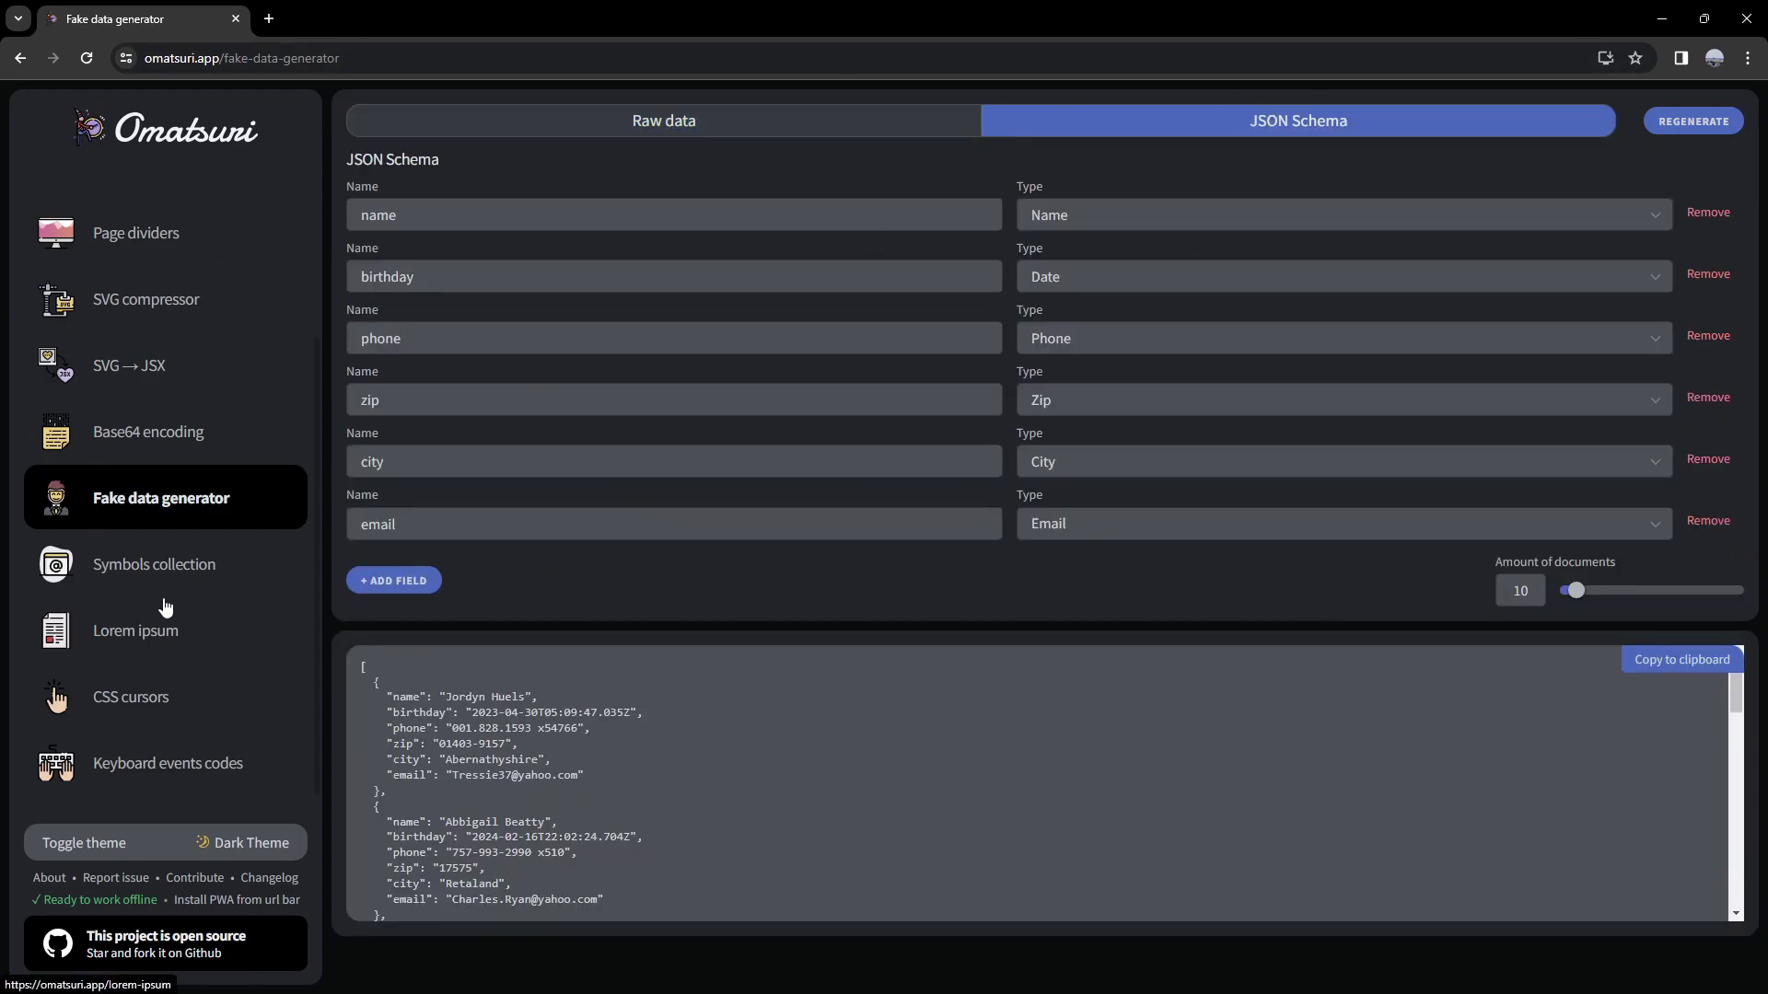
pyautogui.click(157, 568)
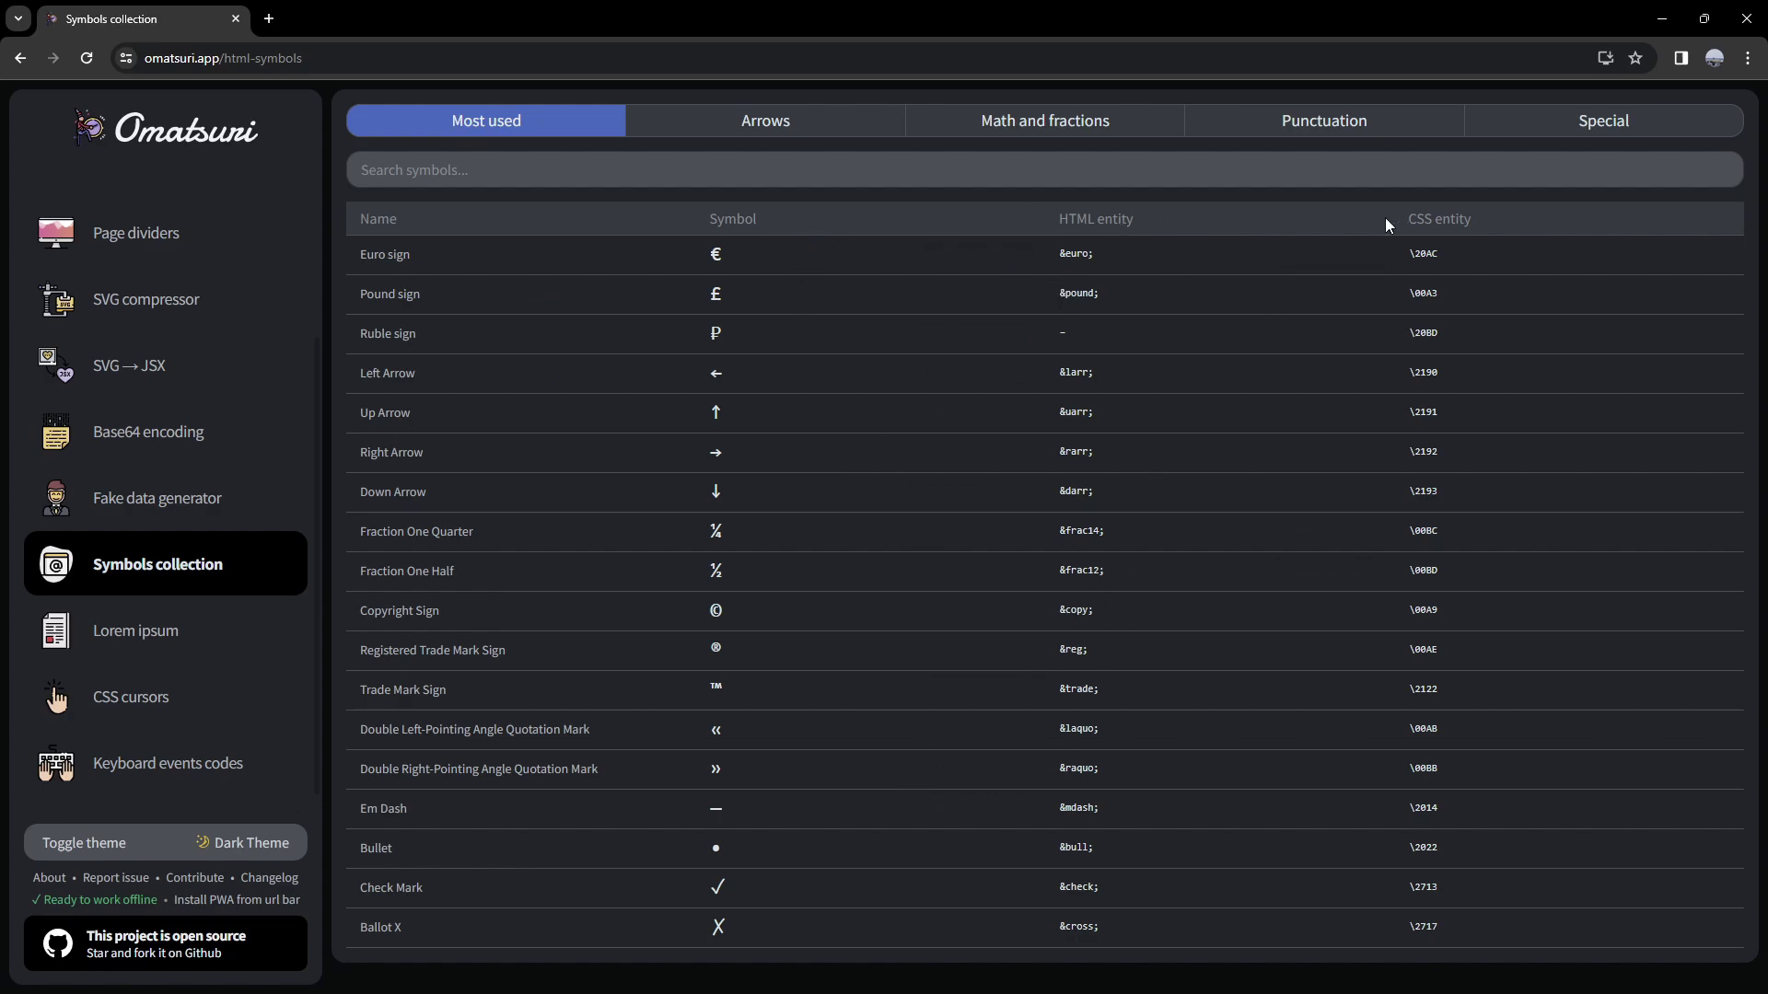
pyautogui.click(747, 127)
pyautogui.click(1042, 126)
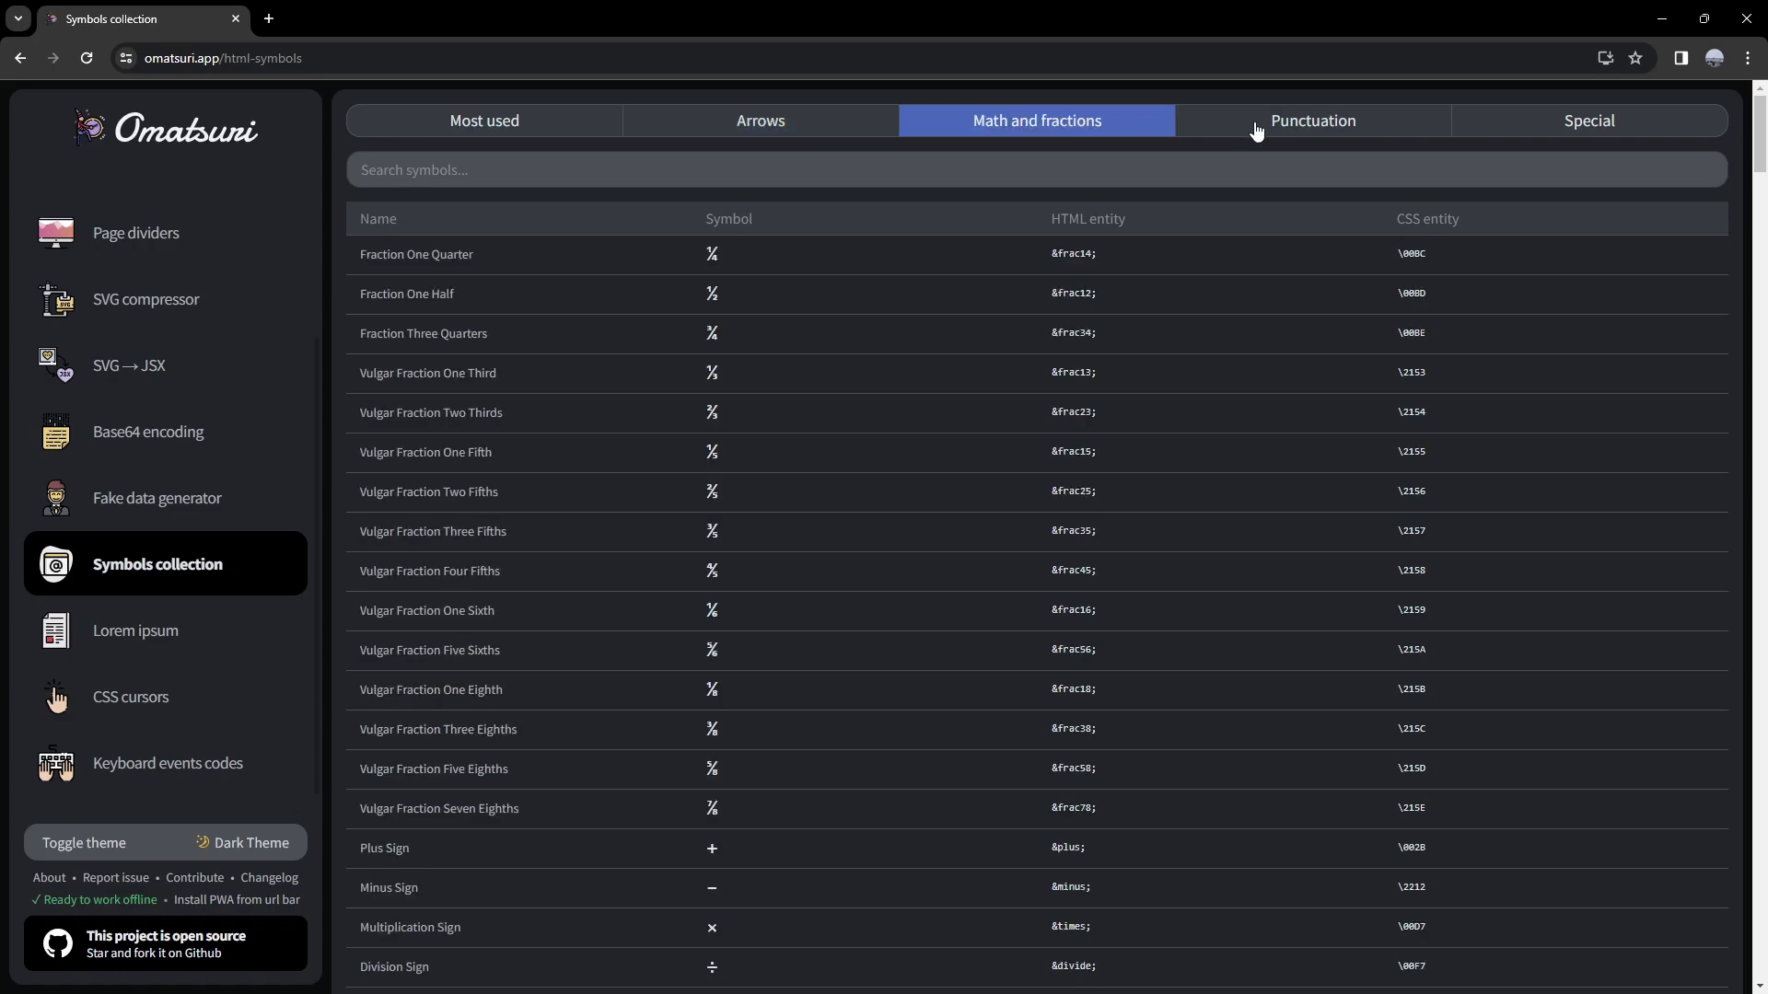
pyautogui.click(1248, 131)
pyautogui.click(1596, 133)
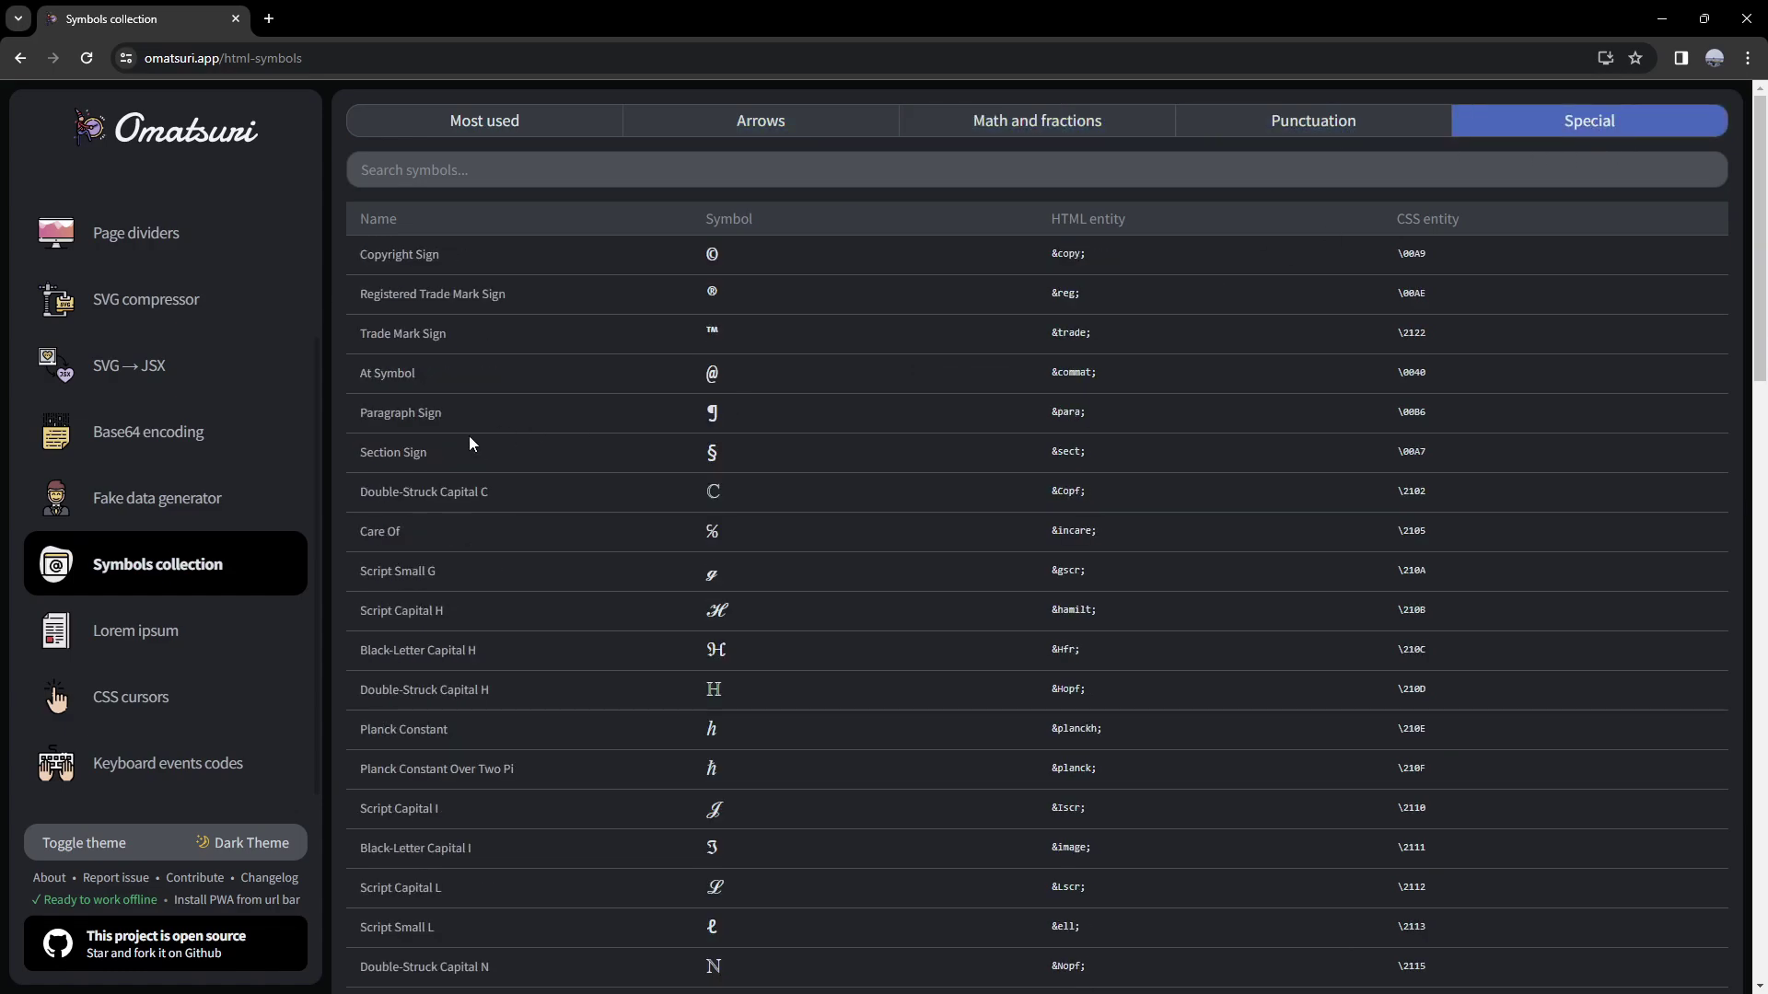
# Scroll through the CSS cursors reference, then return to the home page tool grid.
pyautogui.click(134, 697)
pyautogui.scroll(-3, 552, 432)
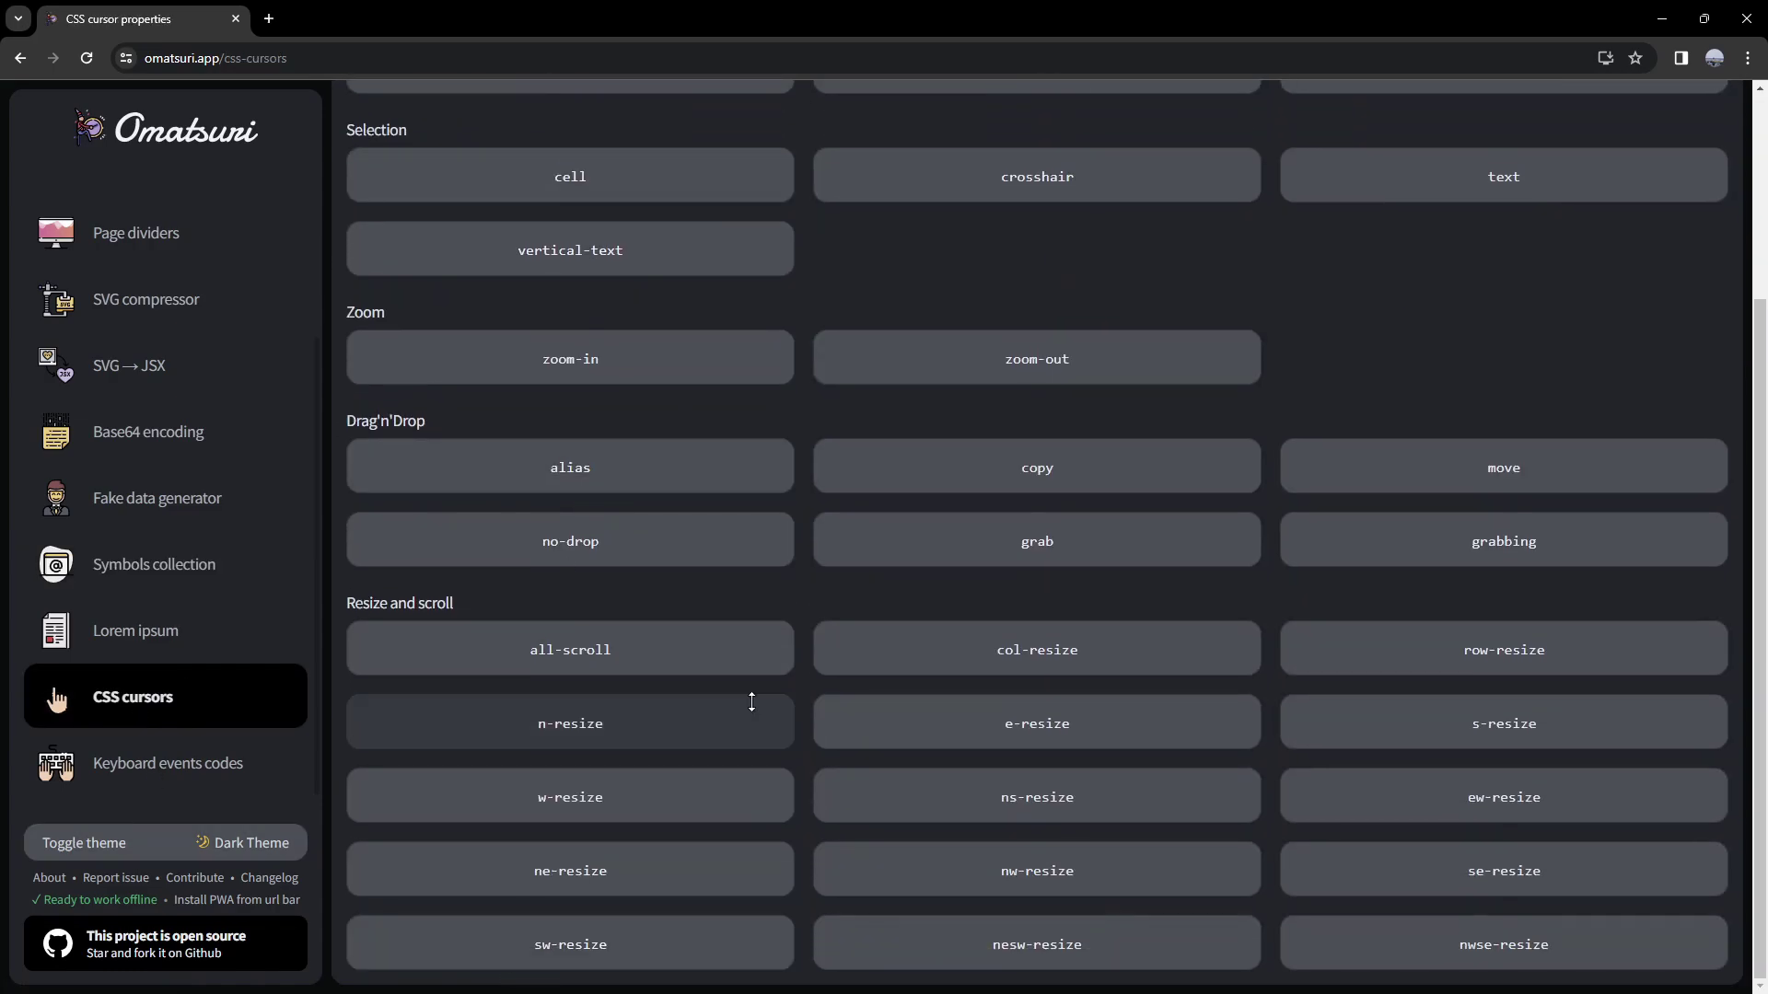
pyautogui.scroll(3, 751, 704)
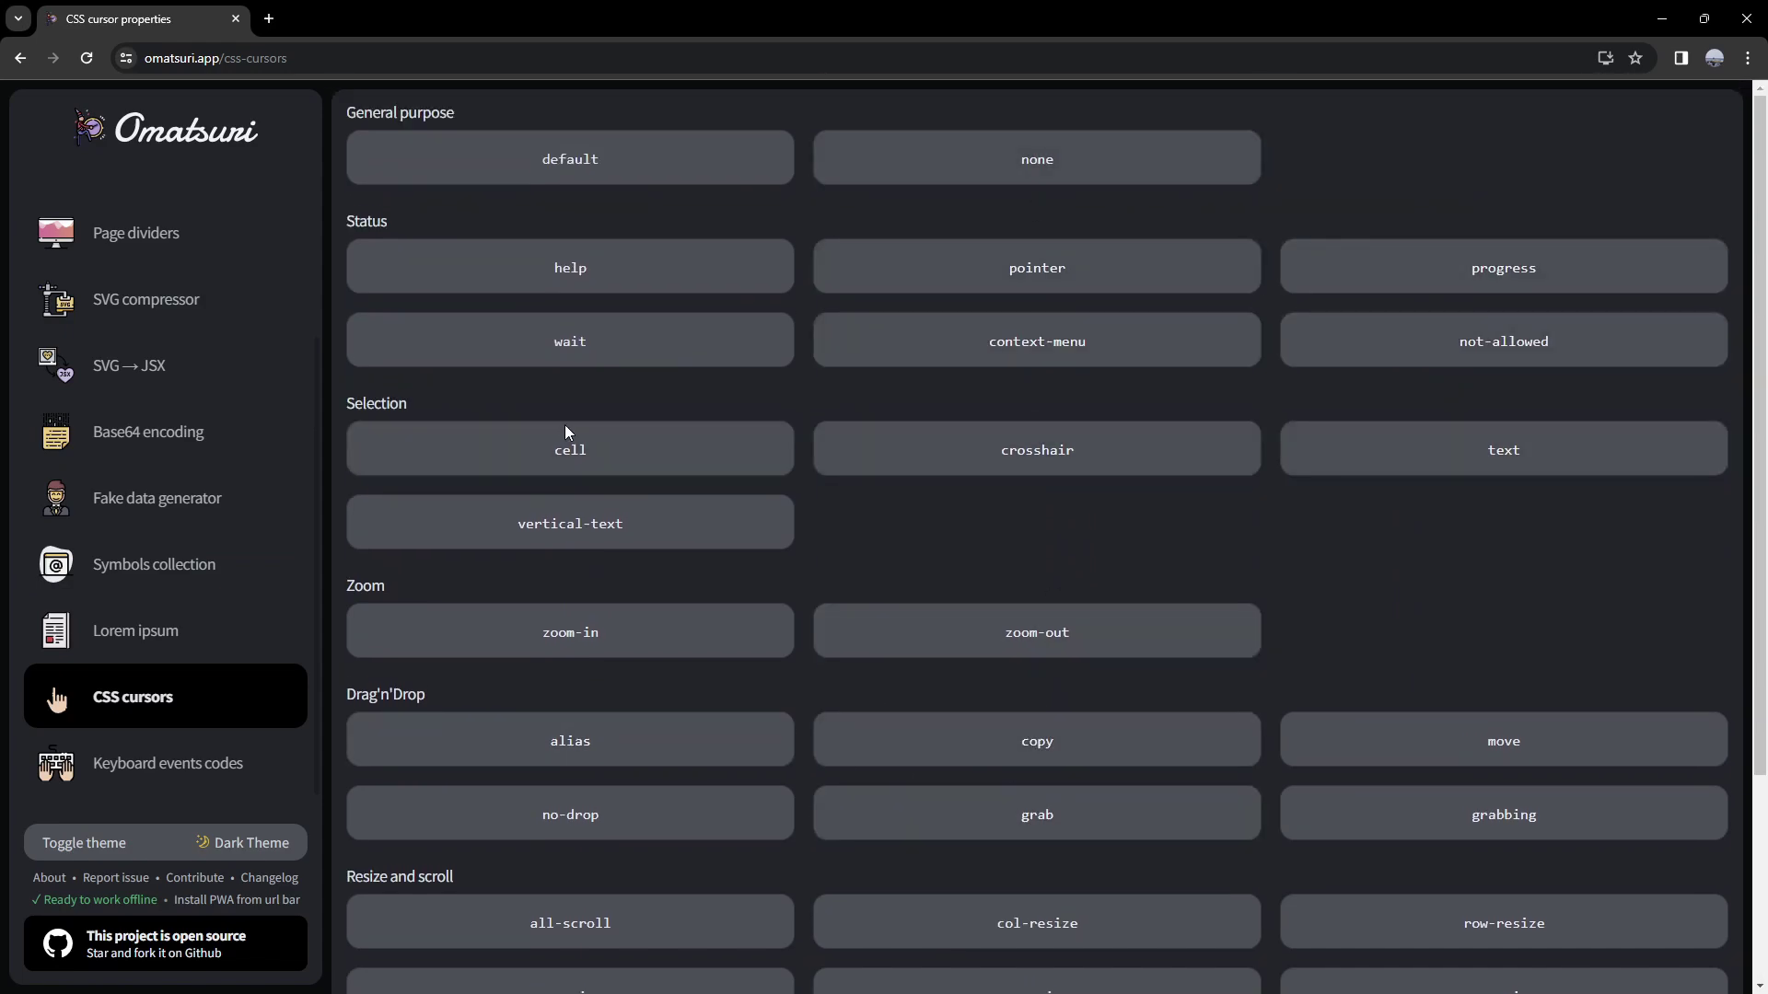
pyautogui.scroll(-3, 520, 608)
pyautogui.click(166, 129)
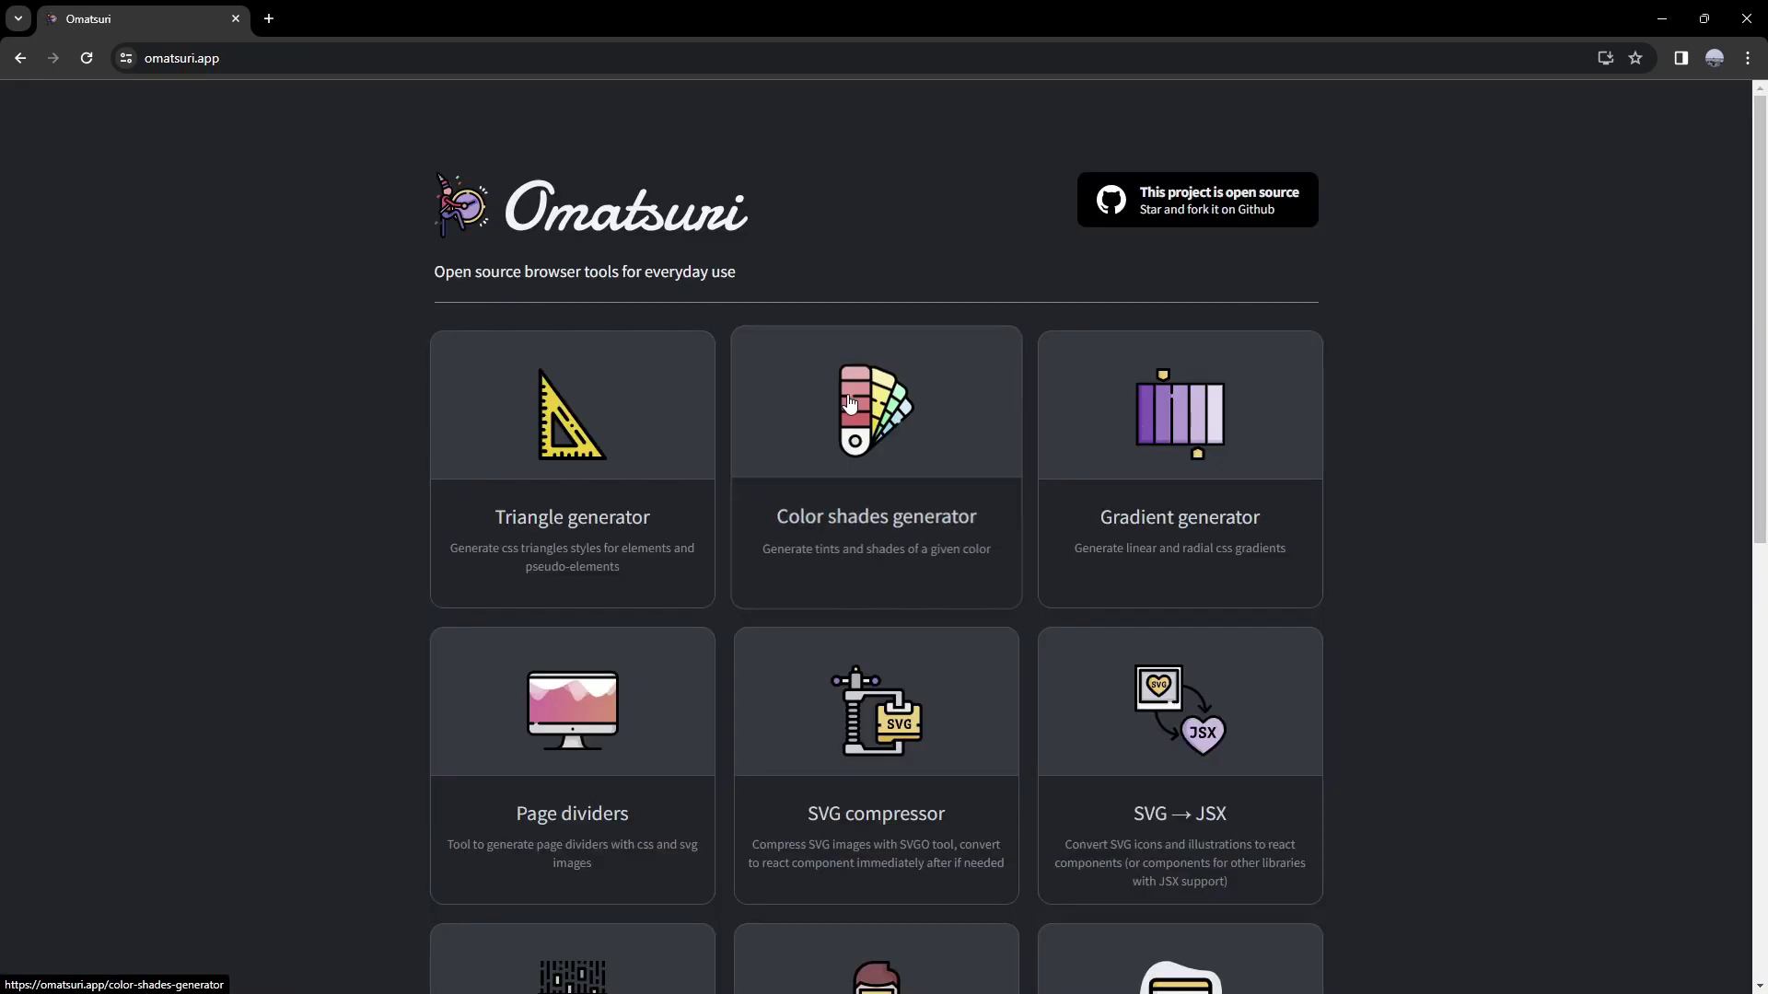
pyautogui.scroll(-10, 604, 841)
pyautogui.scroll(10, 534, 598)
pyautogui.scroll(-3, 534, 597)
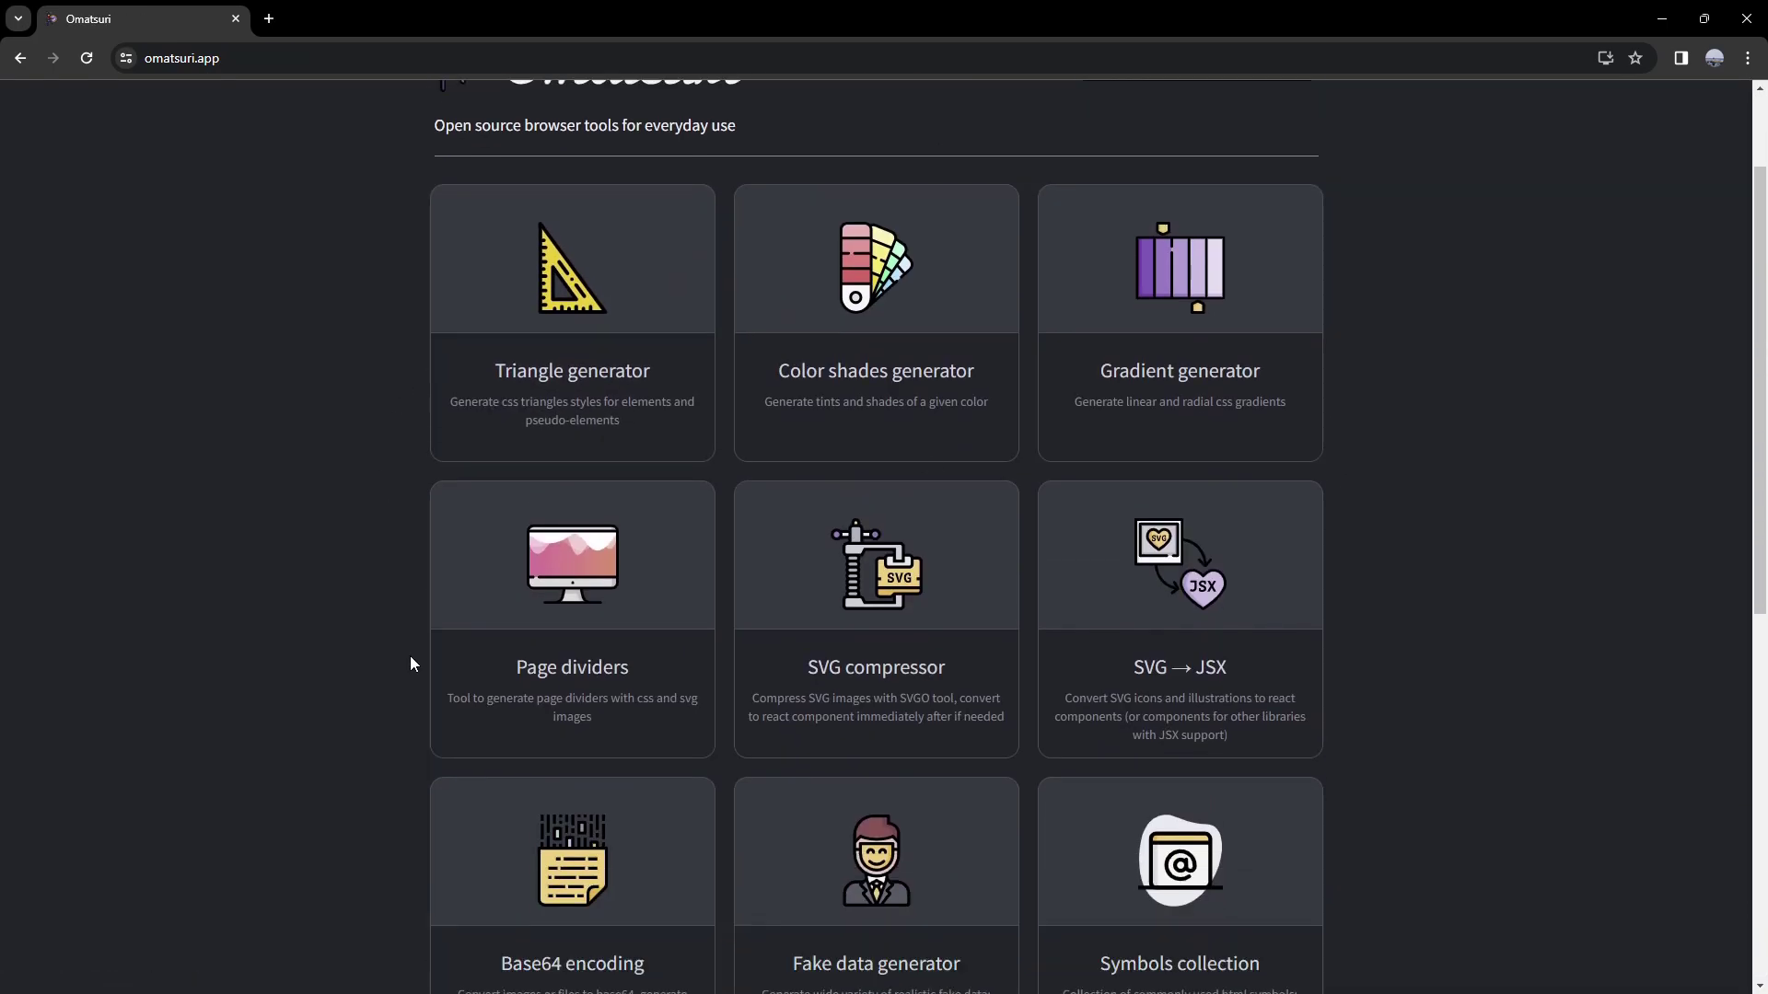